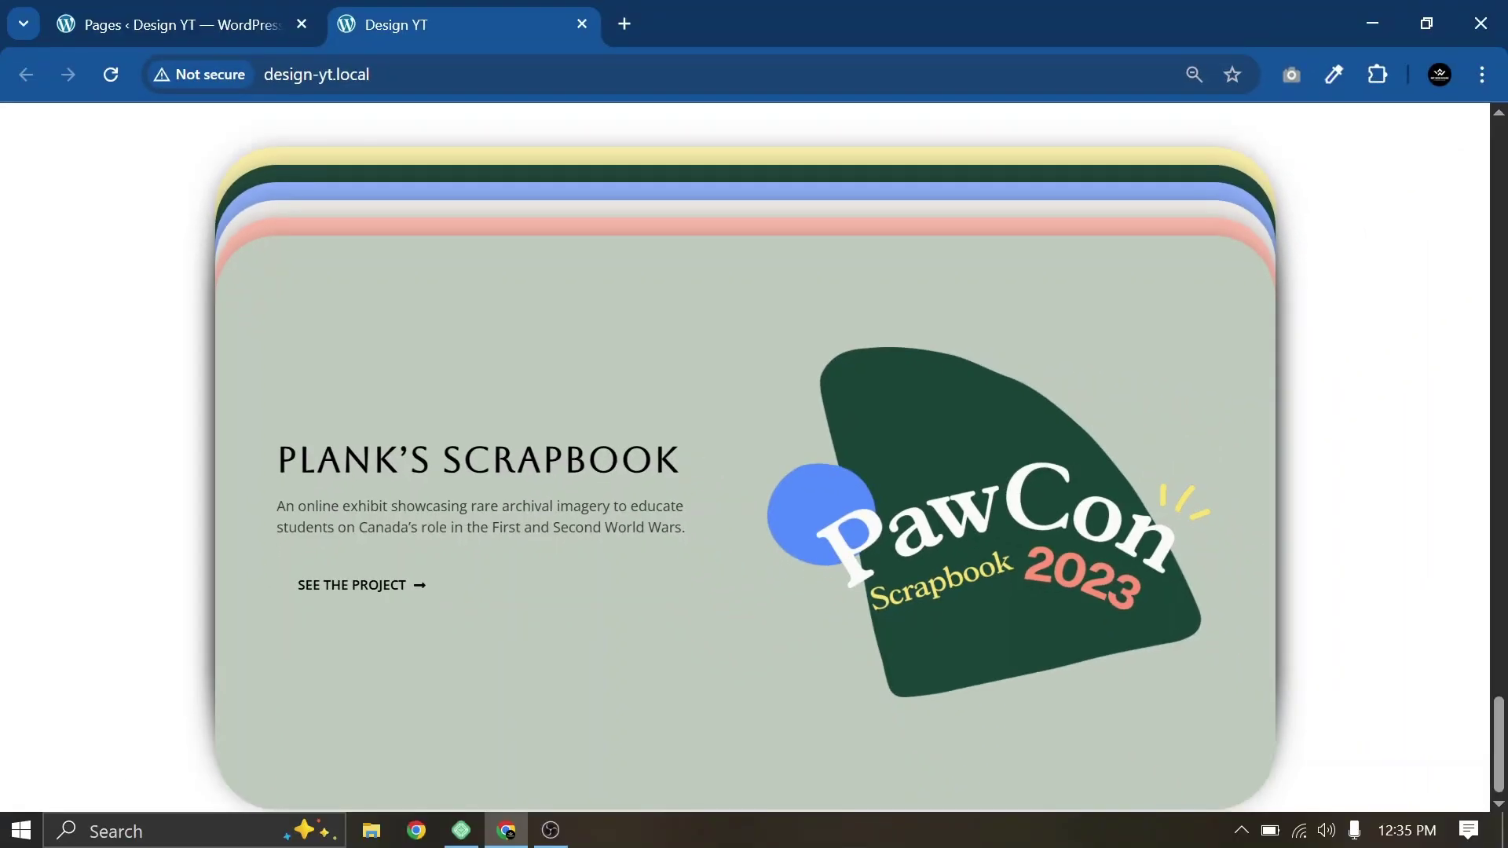
Step: Copy the coral 'Storytelling Projects We're Proud Of' heading container from the Home page editor
scroll(455, 473, up, 5)
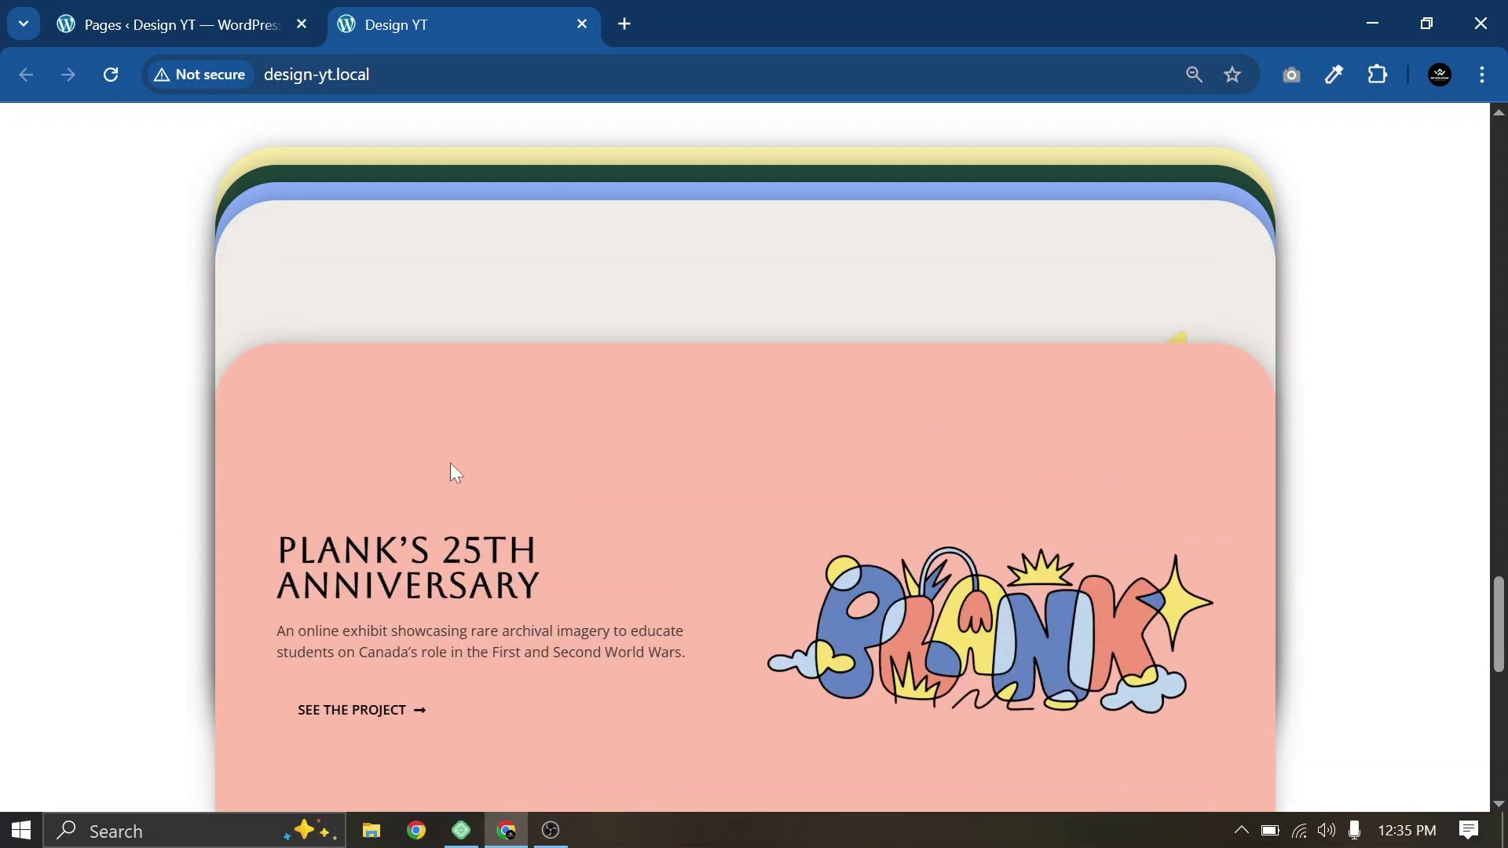
scroll(452, 467, up, 5)
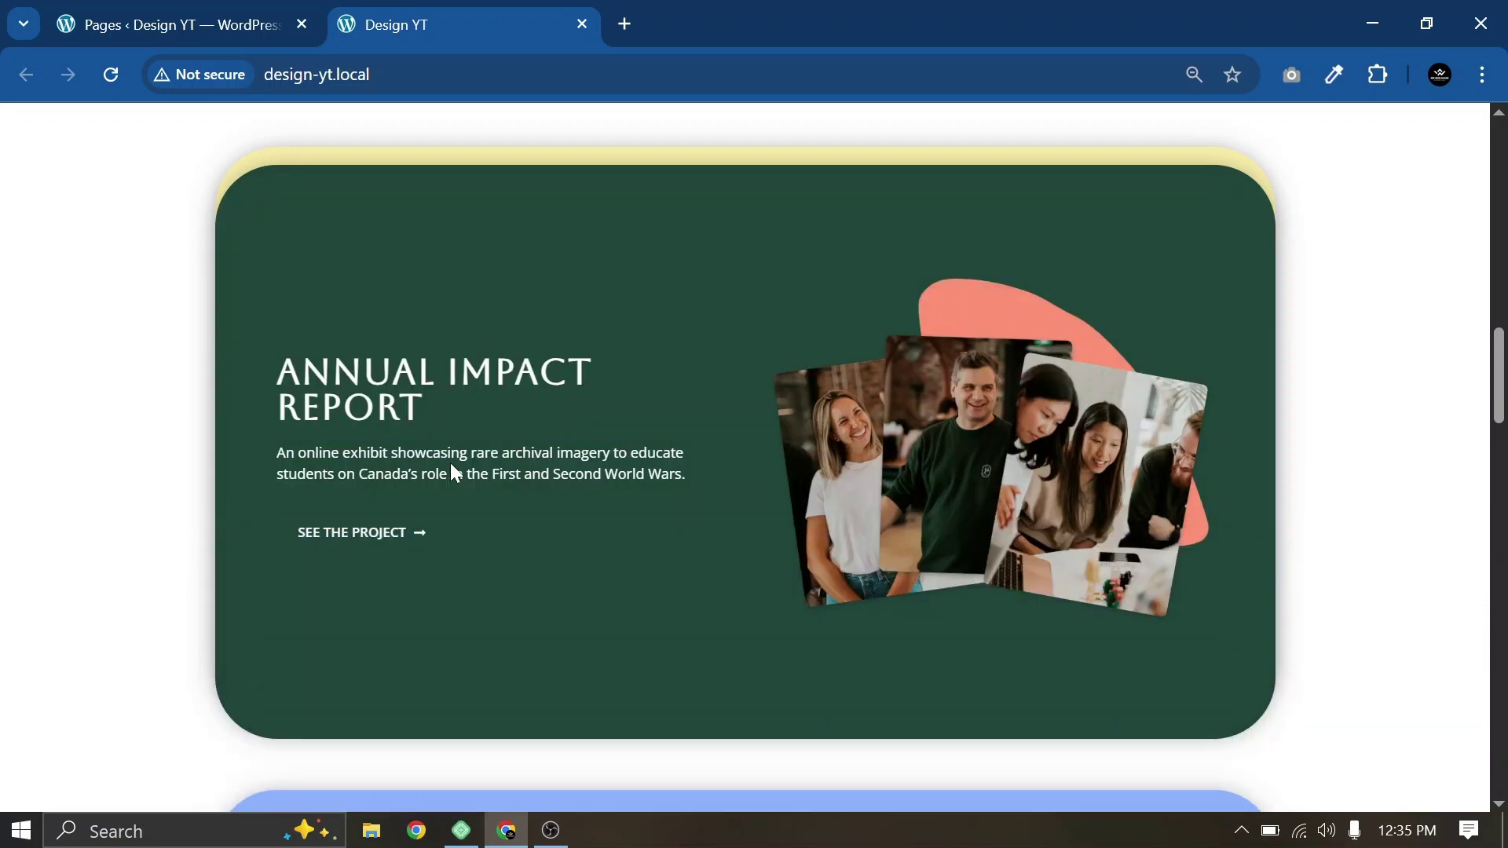
scroll(450, 464, up, 5)
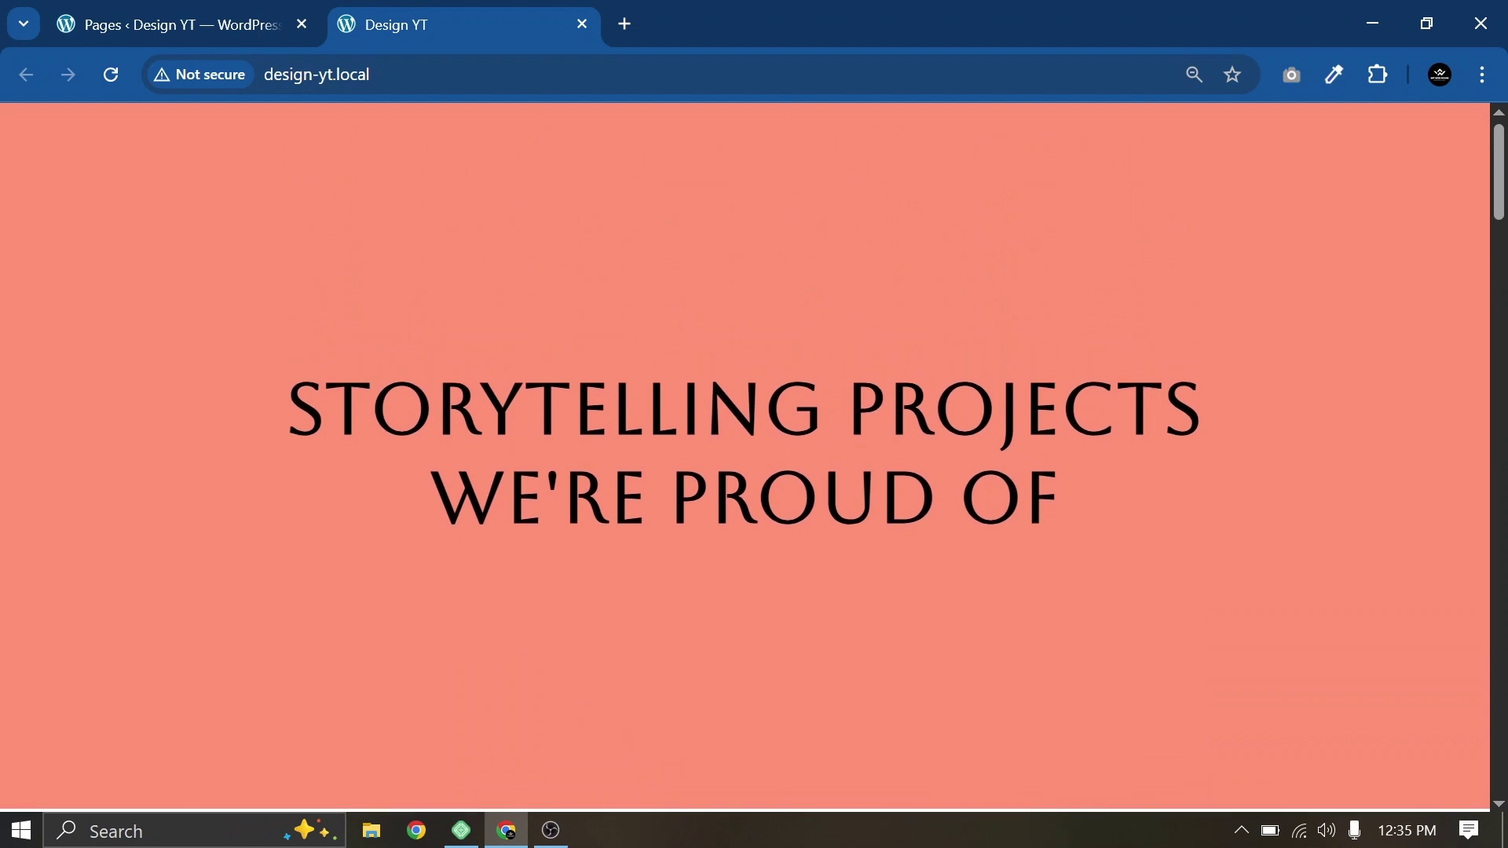
scroll(450, 463, down, 5)
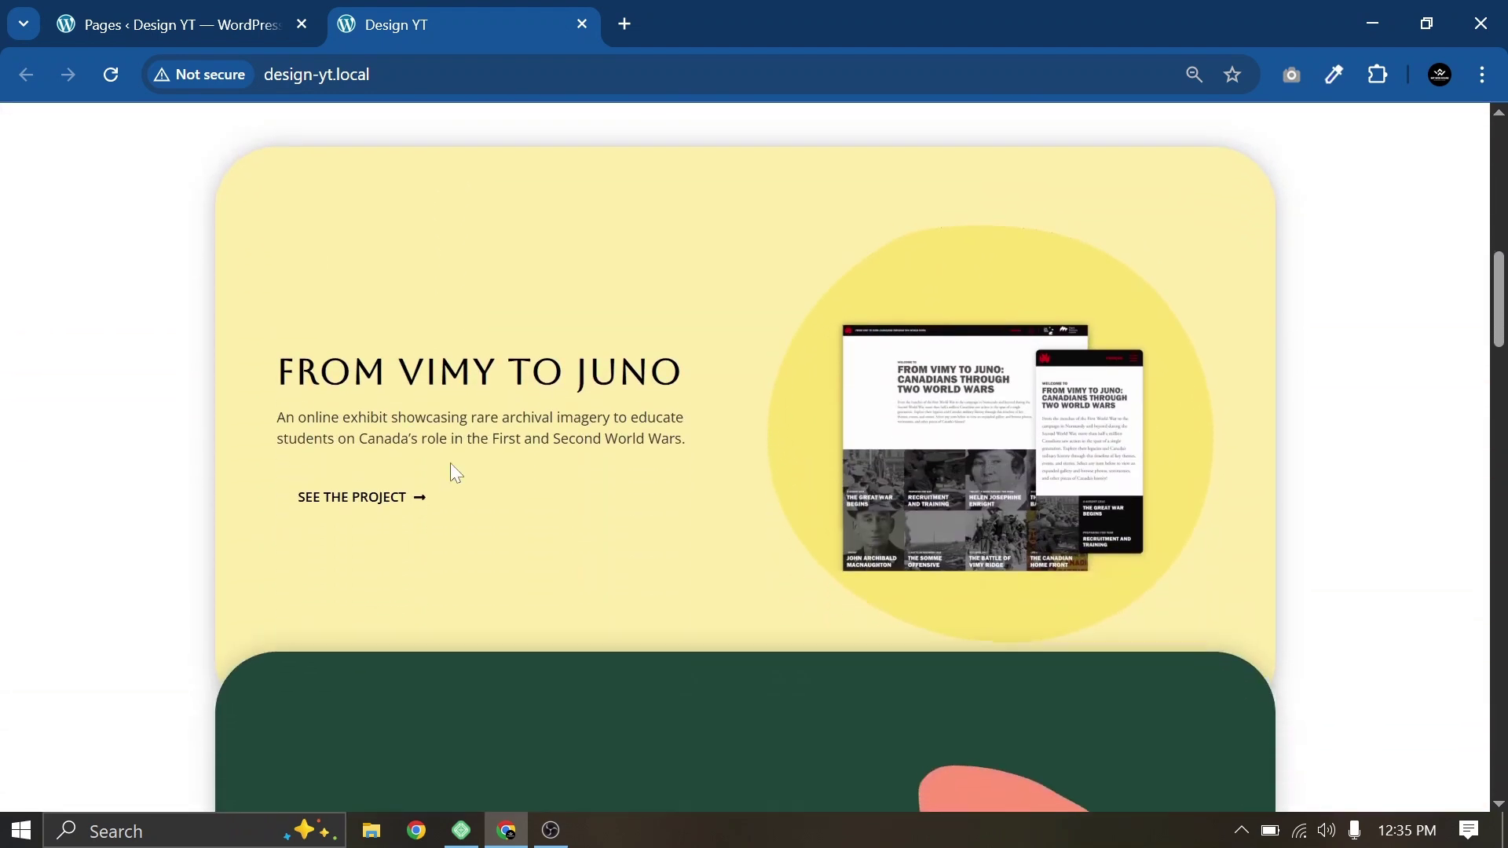
scroll(450, 464, down, 4)
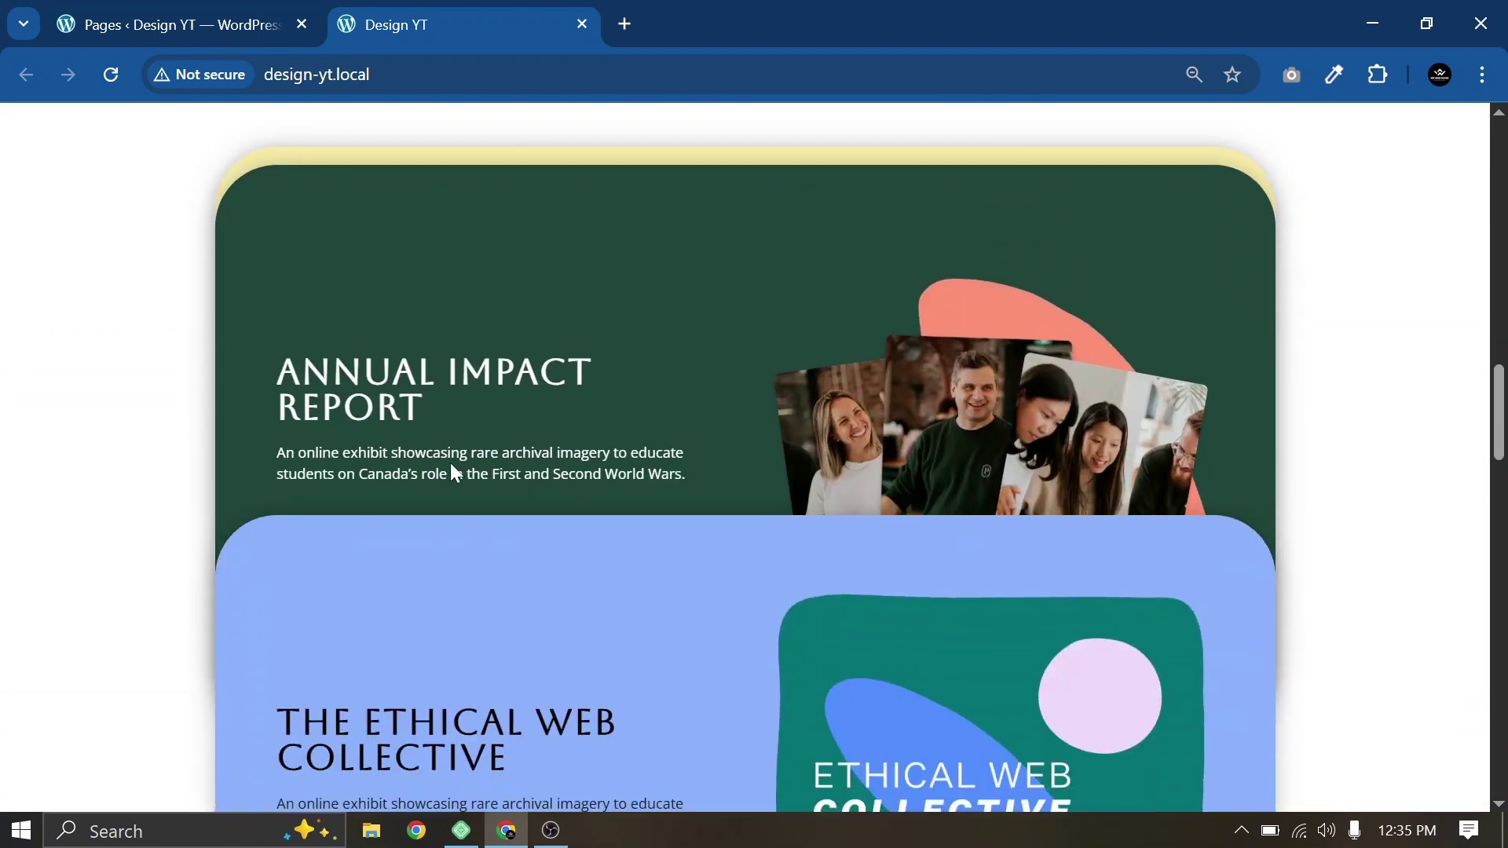
scroll(450, 464, down, 3)
scroll(450, 464, down, 6)
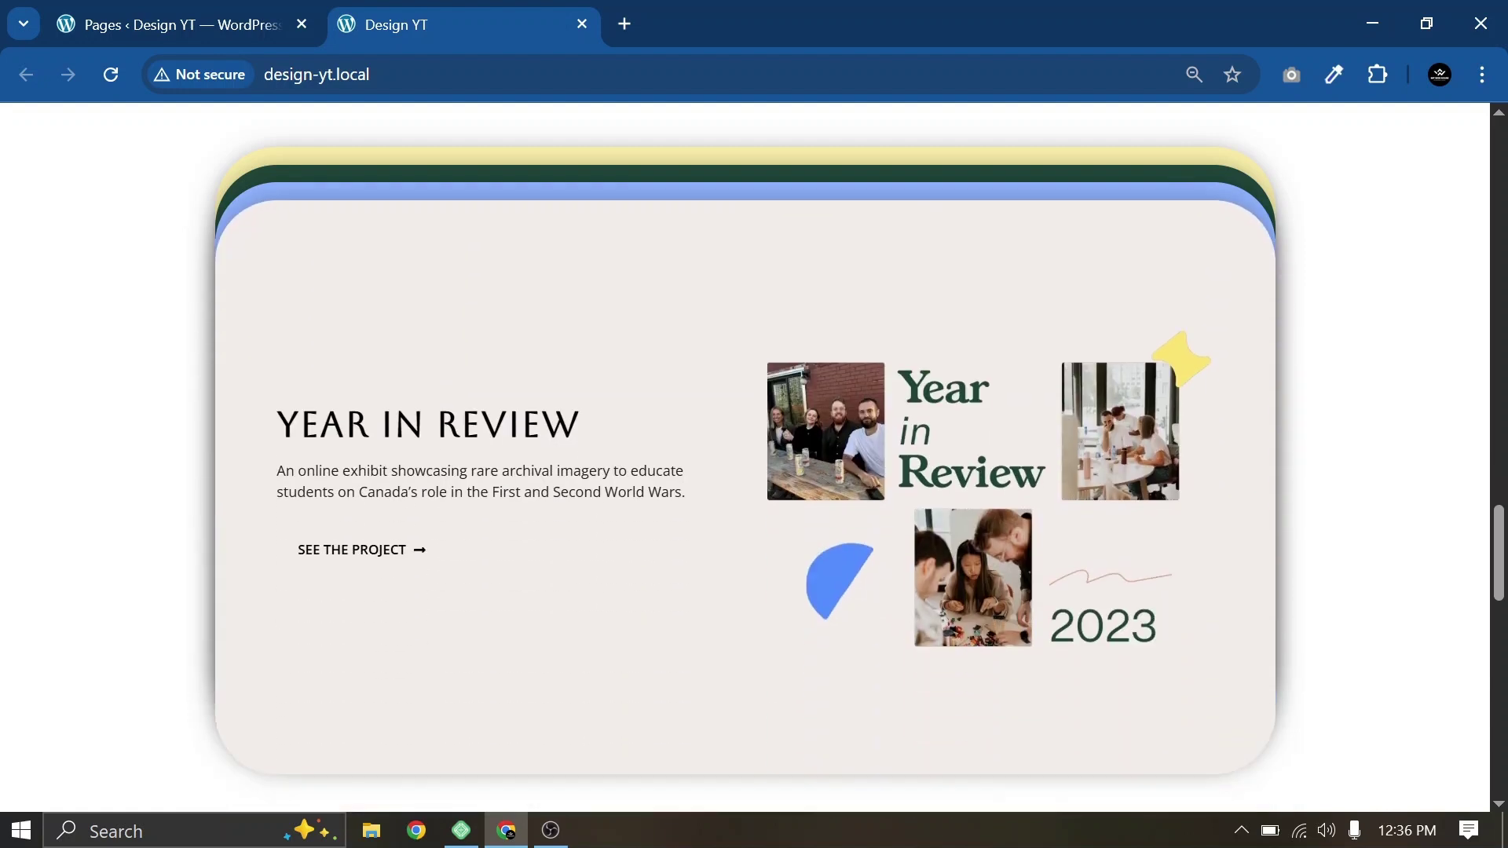
scroll(451, 464, down, 4)
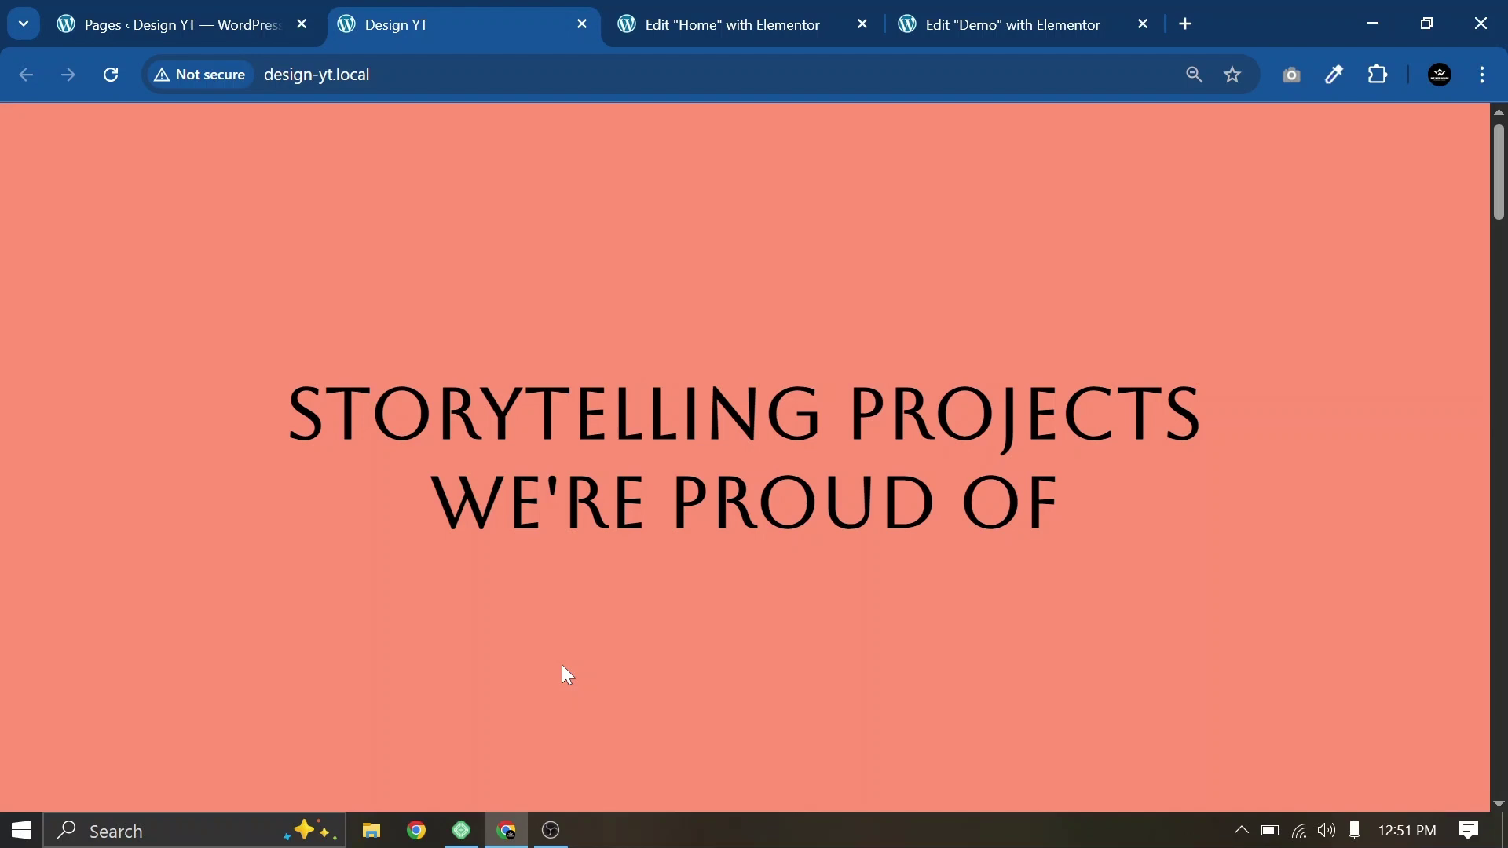
key(ctrl+Tab)
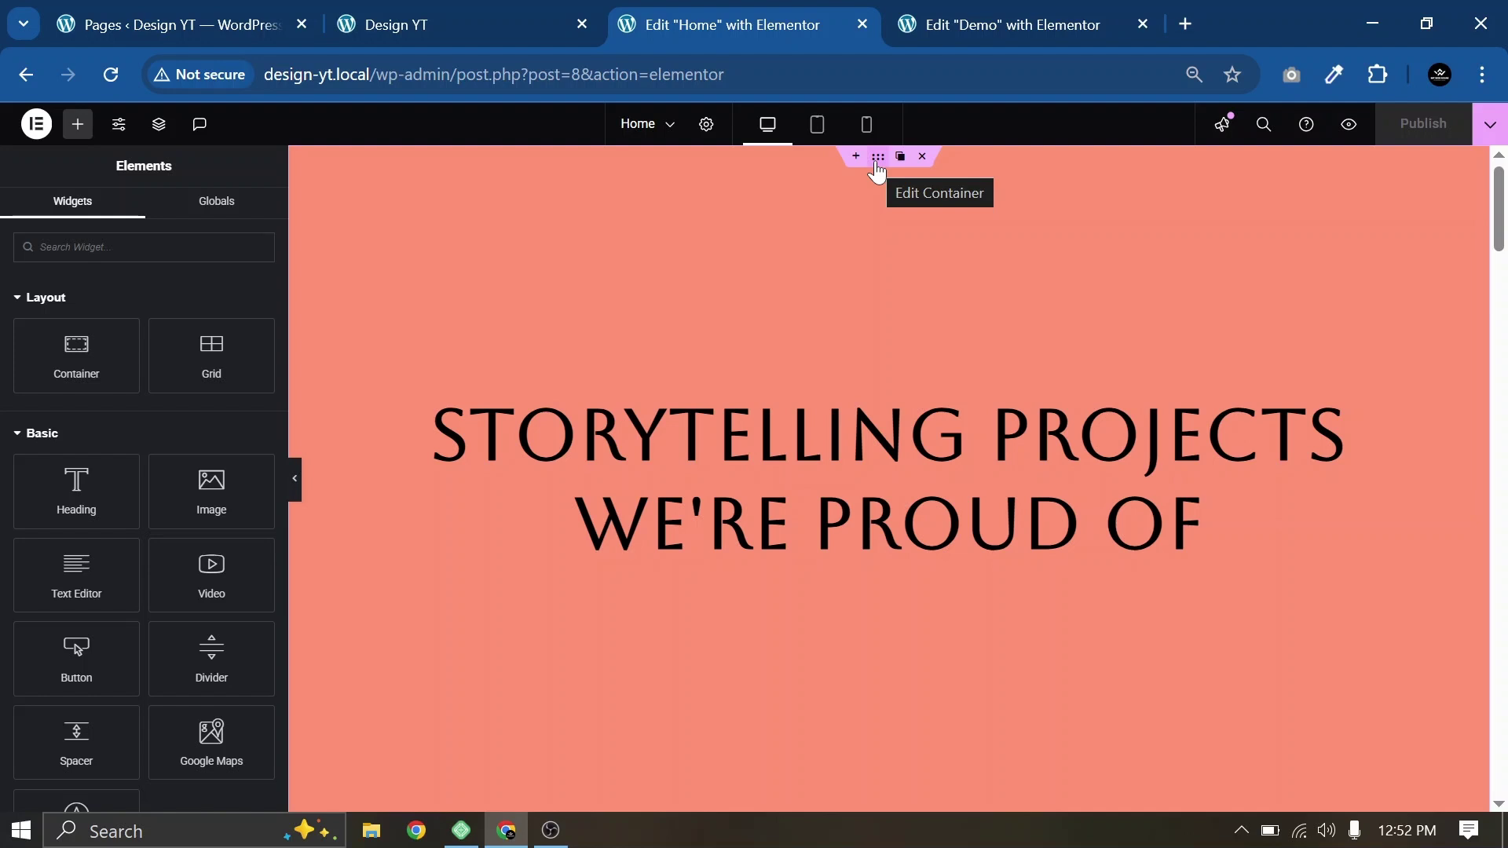
right_click(878, 165)
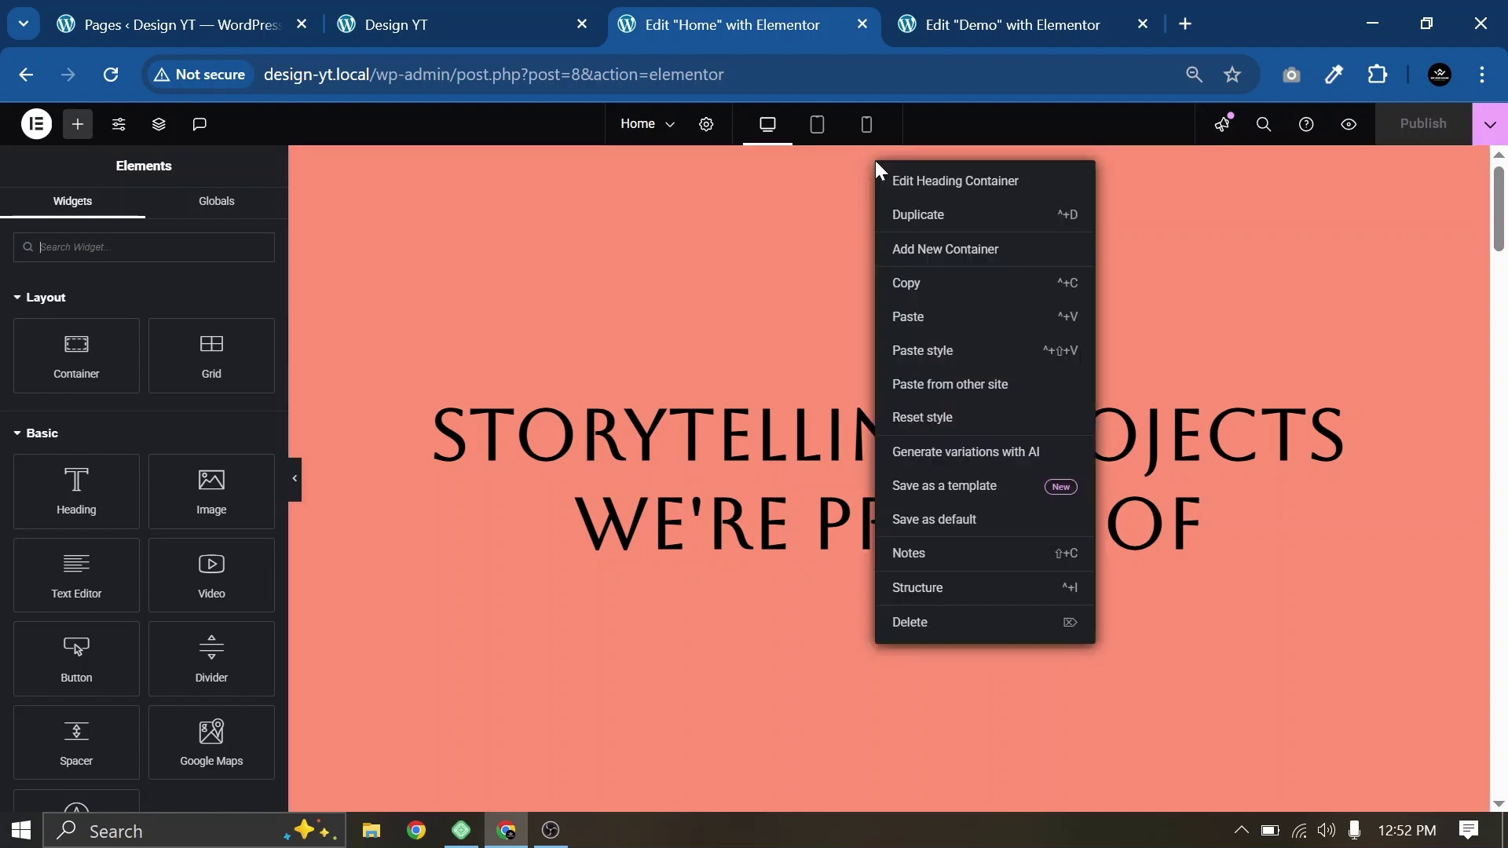
click(903, 282)
Step: Paste the copied heading container onto the empty Demo page
key(ctrl+Tab)
right_click(616, 248)
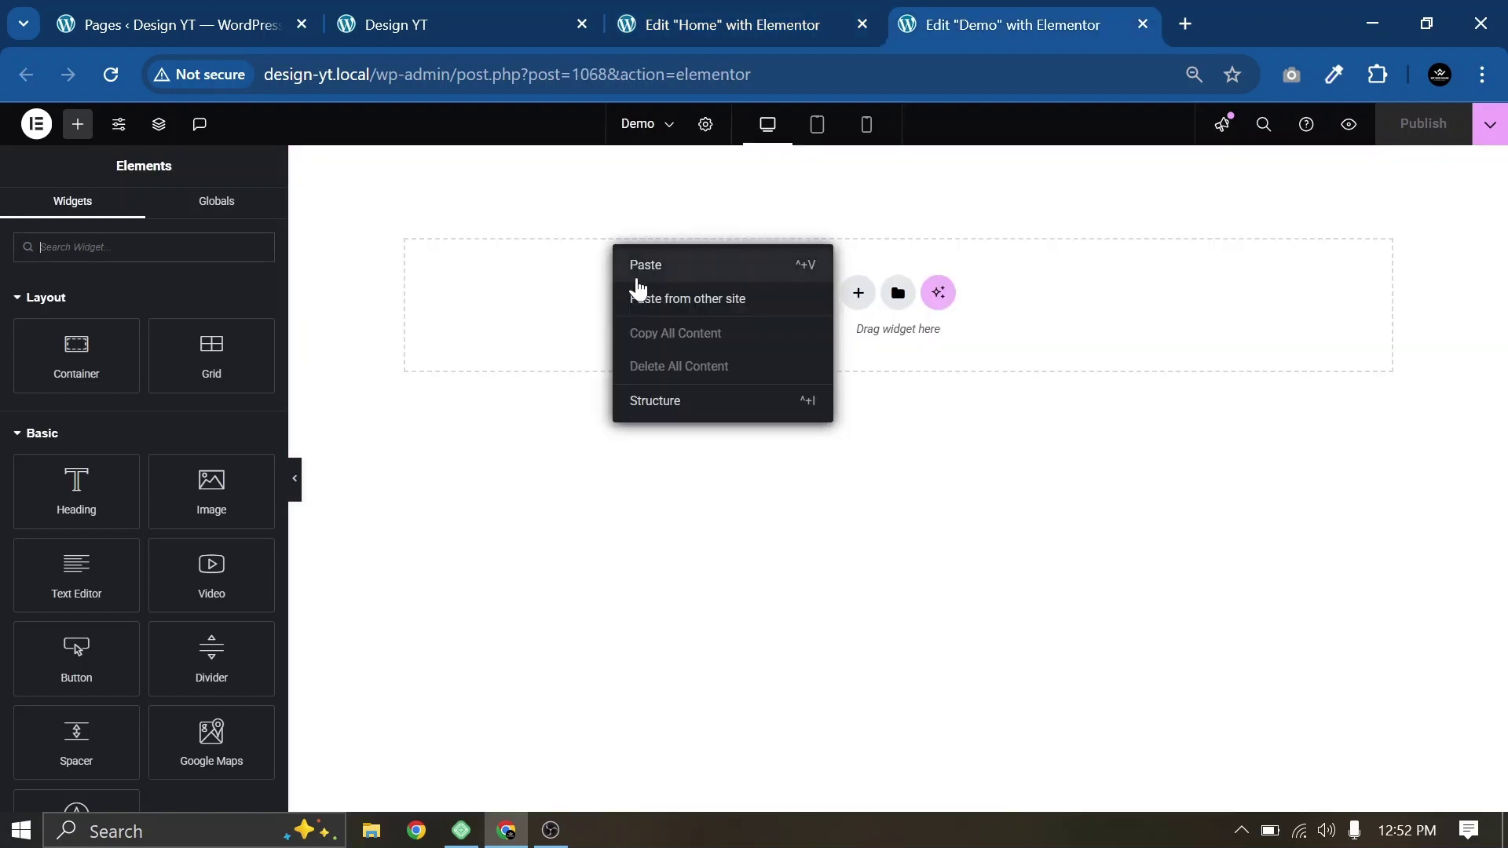
click(637, 271)
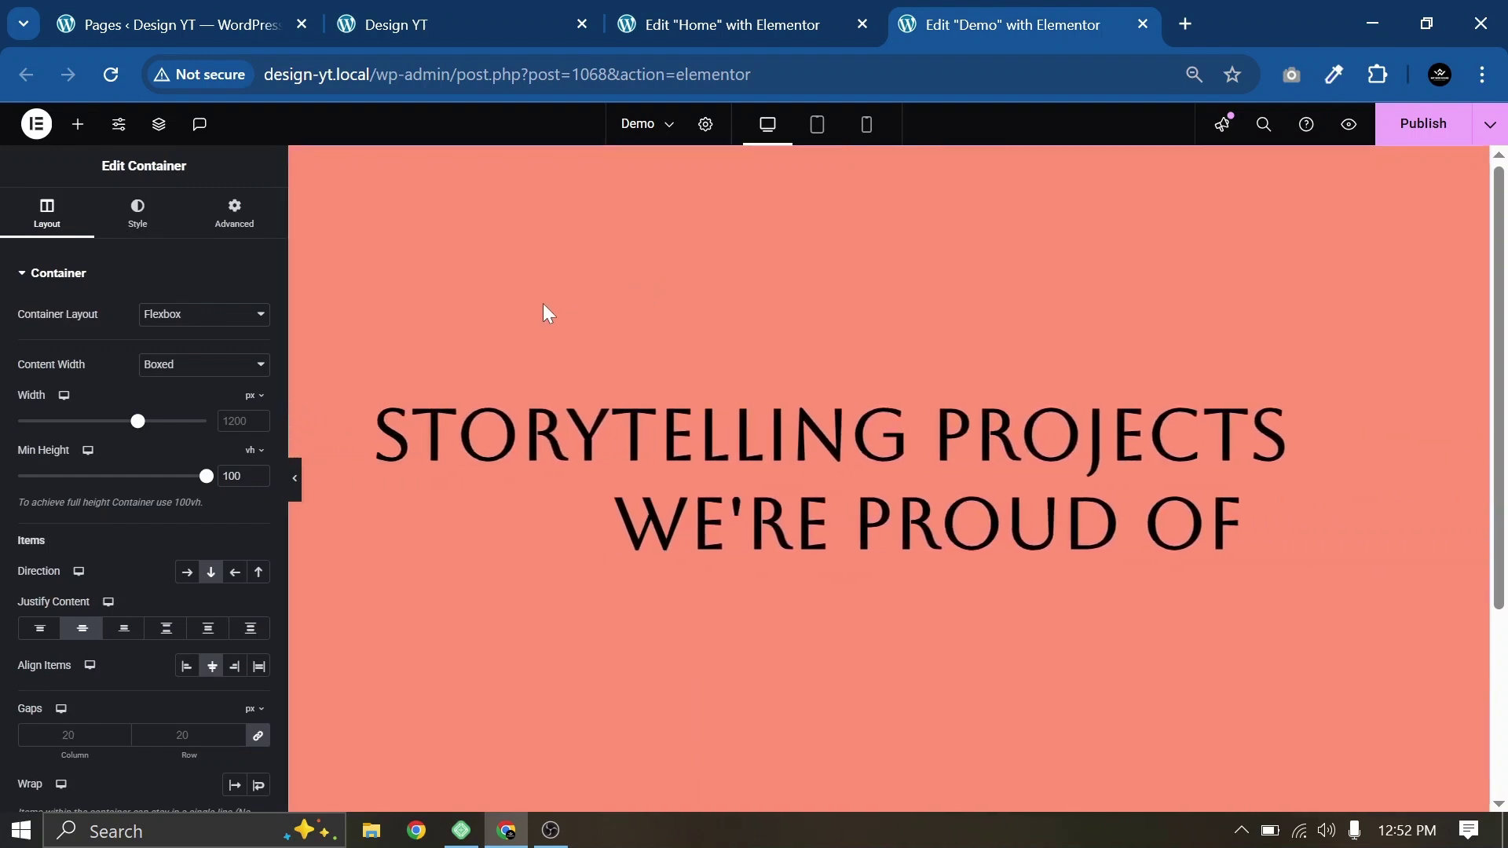
Step: Add a single-structure flexbox container below the heading and drop a Container widget inside it
scroll(543, 306, down, 3)
scroll(540, 303, up, 3)
scroll(540, 304, down, 4)
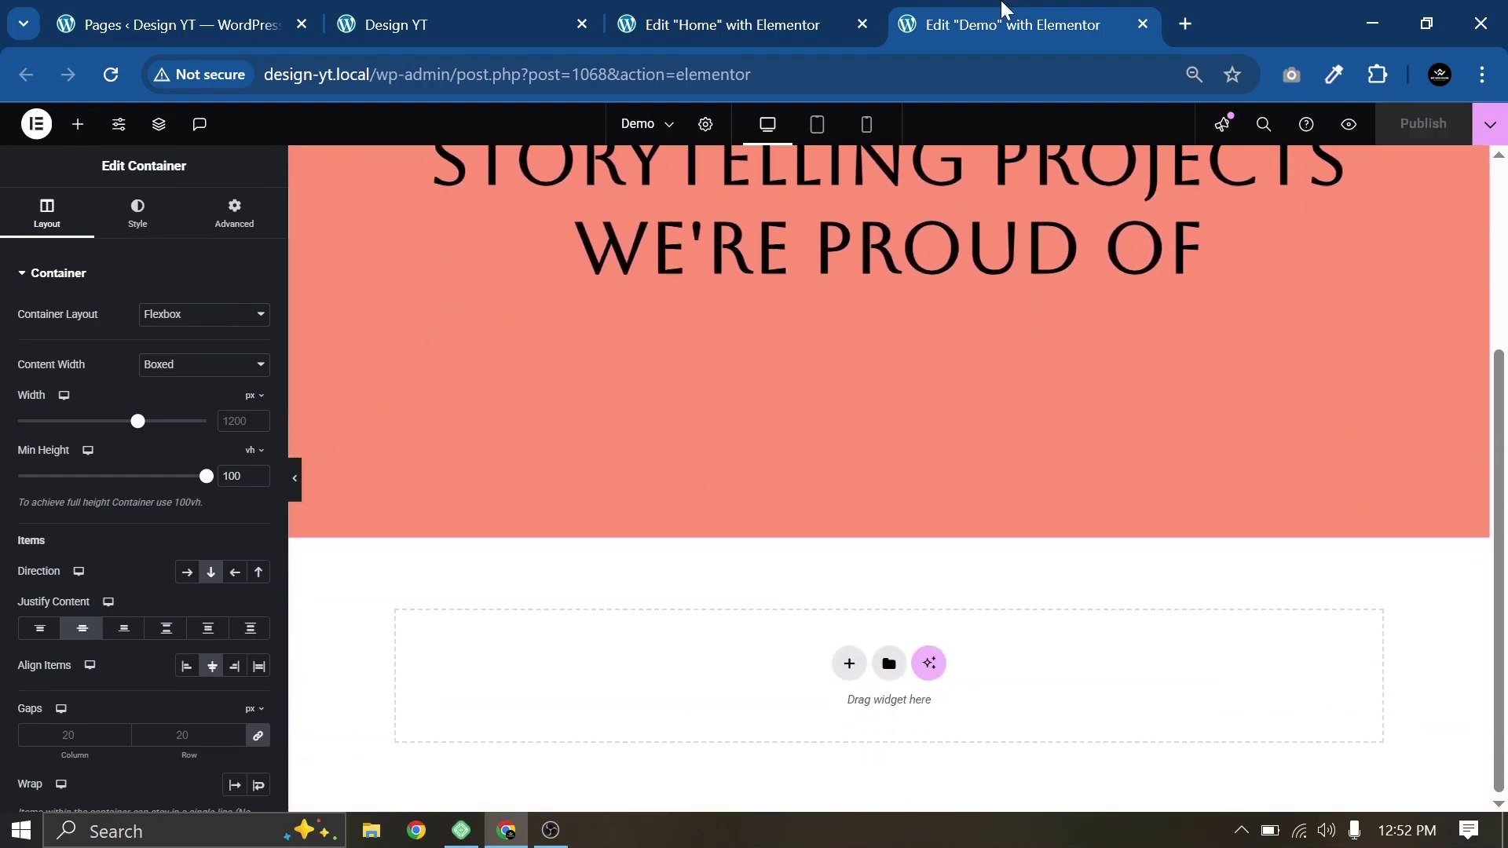
click(849, 664)
click(819, 711)
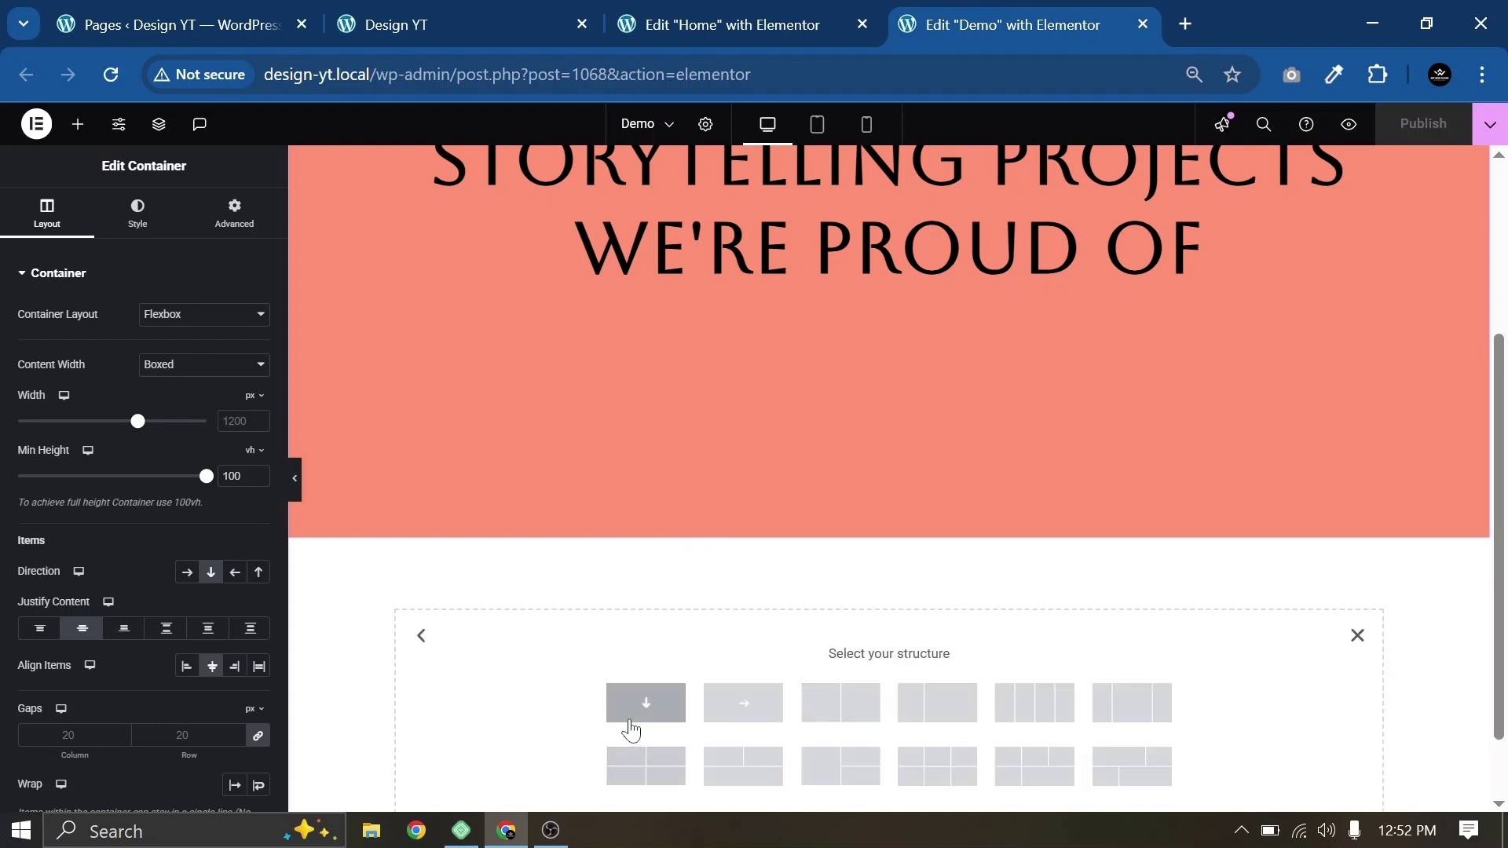
click(635, 718)
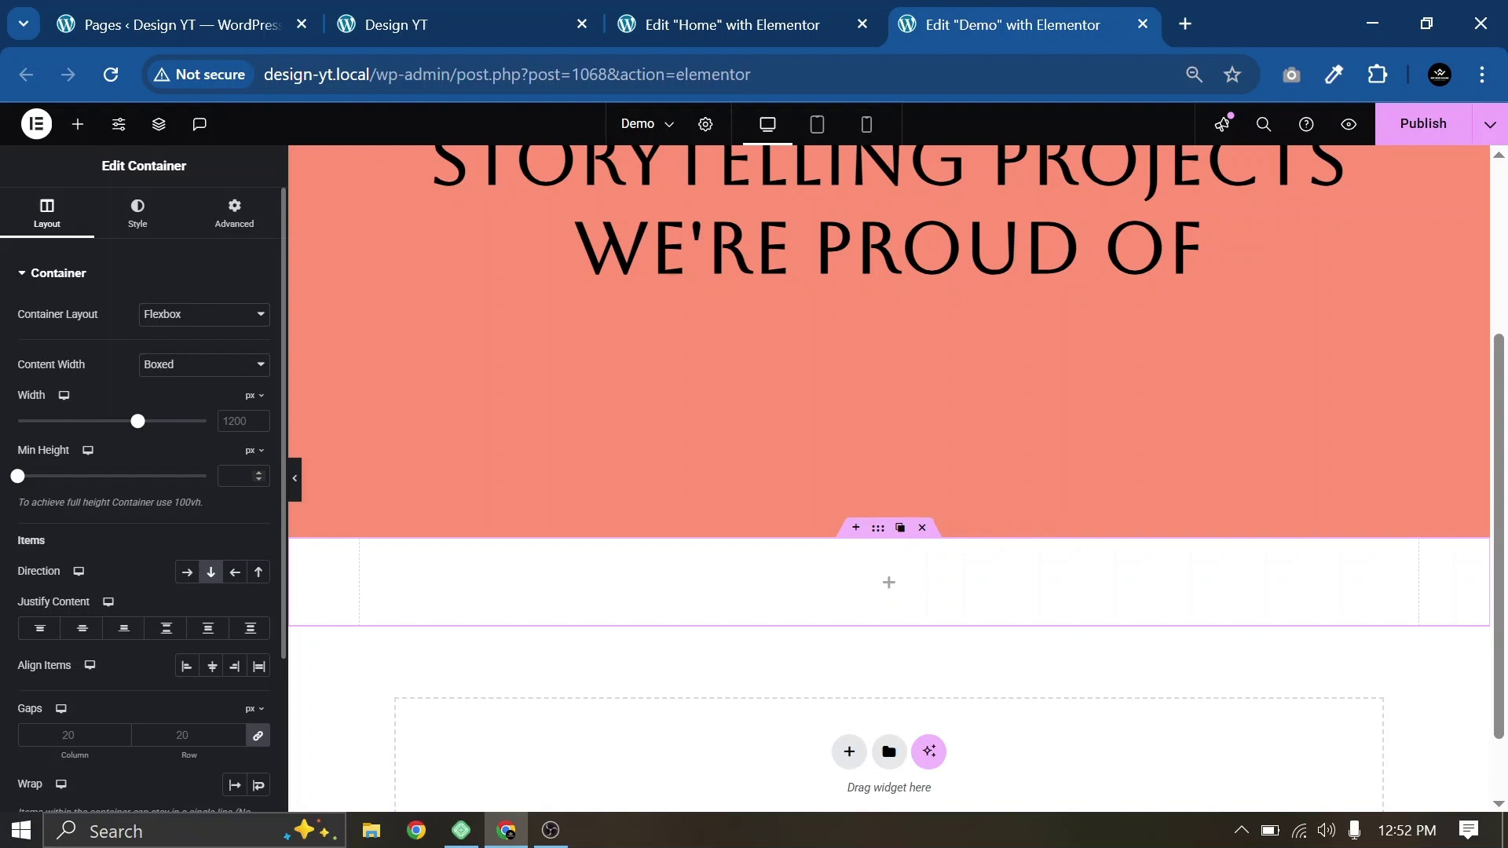
click(888, 584)
drag(55, 375, 781, 613)
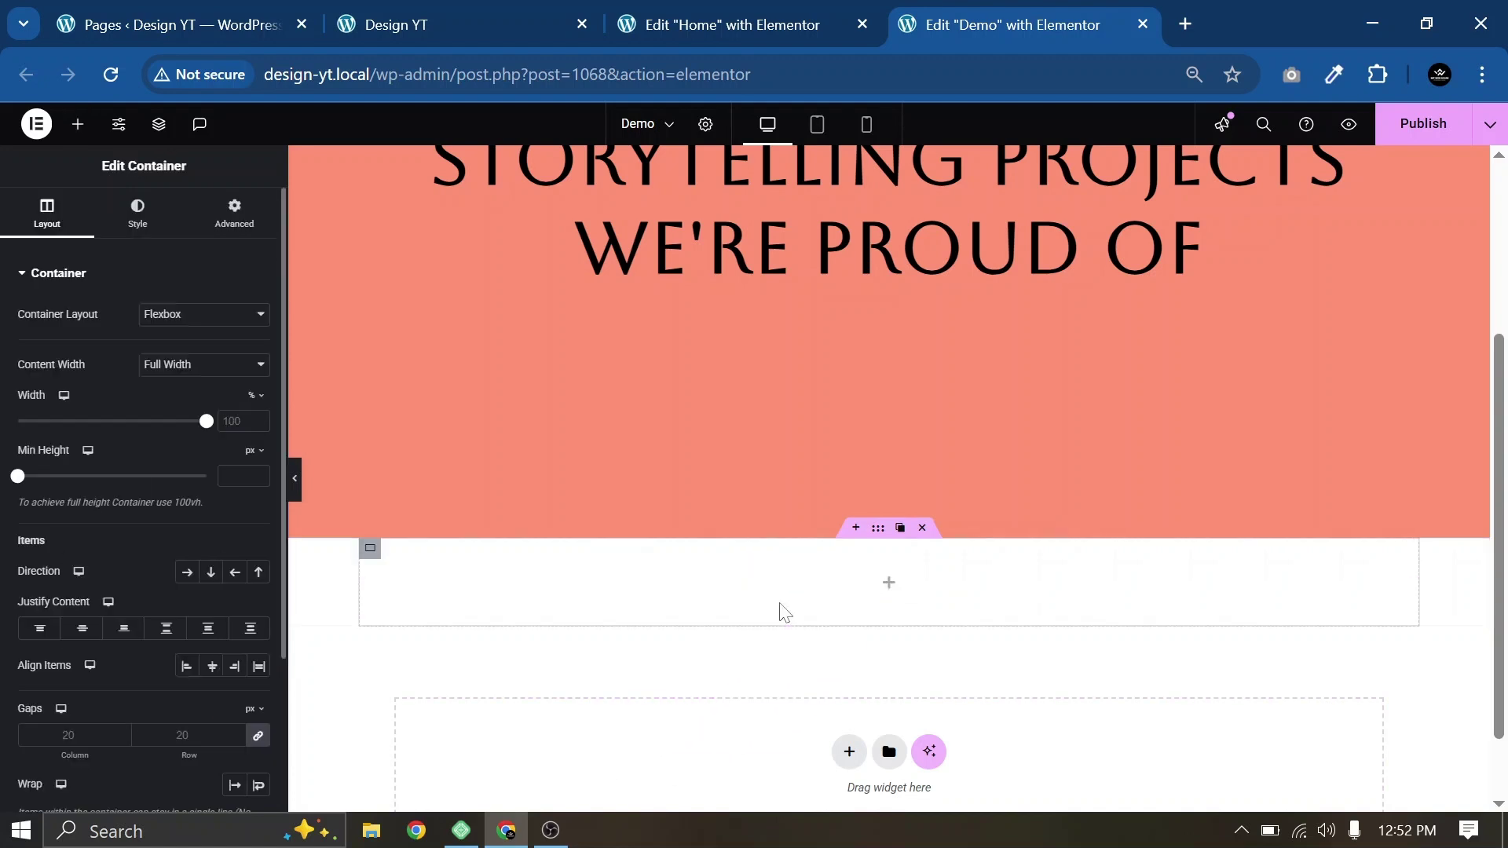
Step: In the Structure navigator, rename the outer container 'Main Container' and its nested container 'Card 1'
click(160, 126)
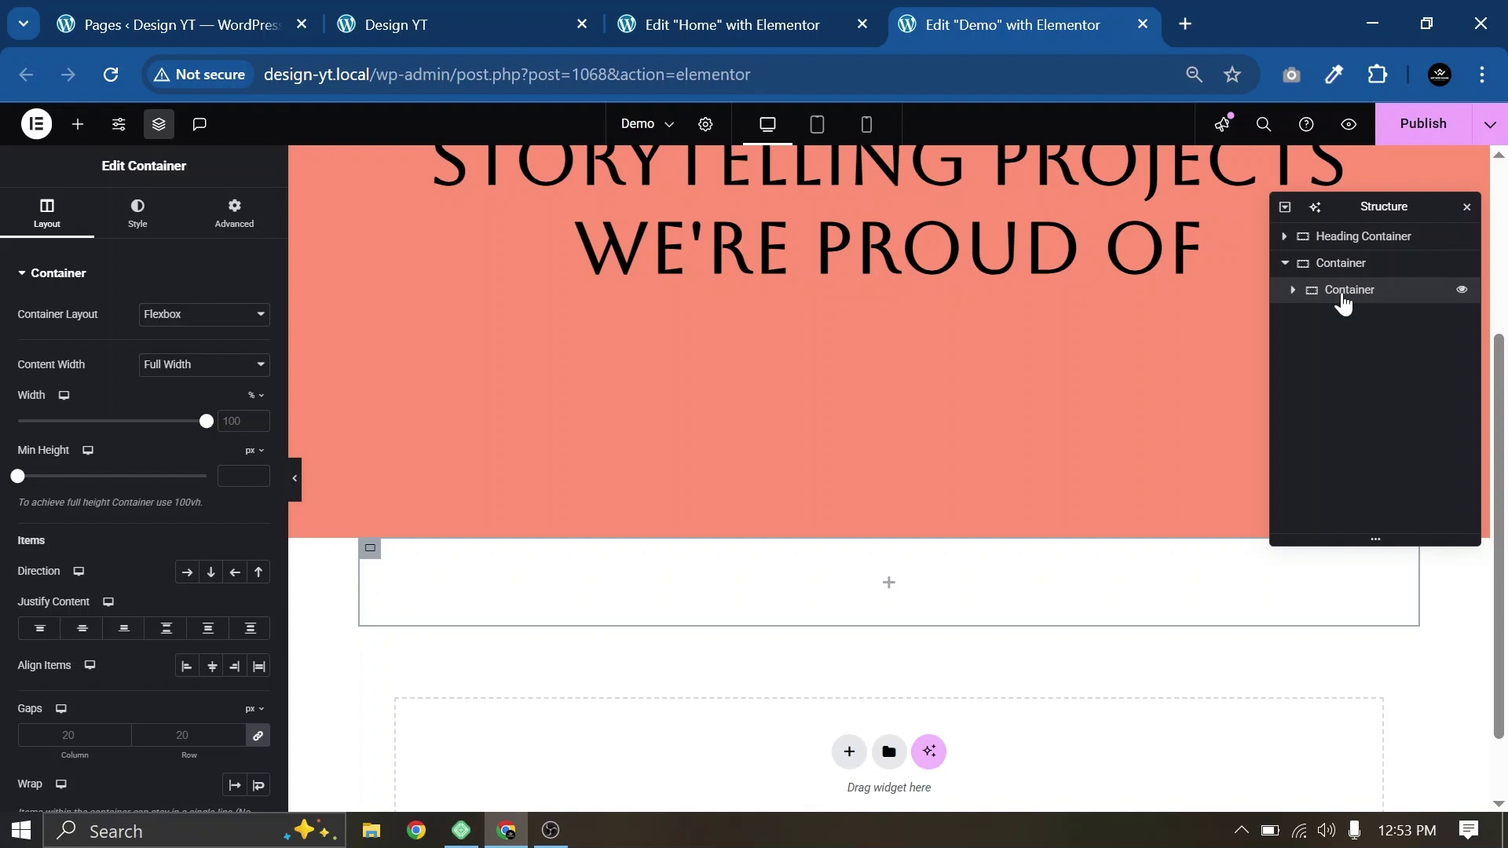
double_click(1348, 264)
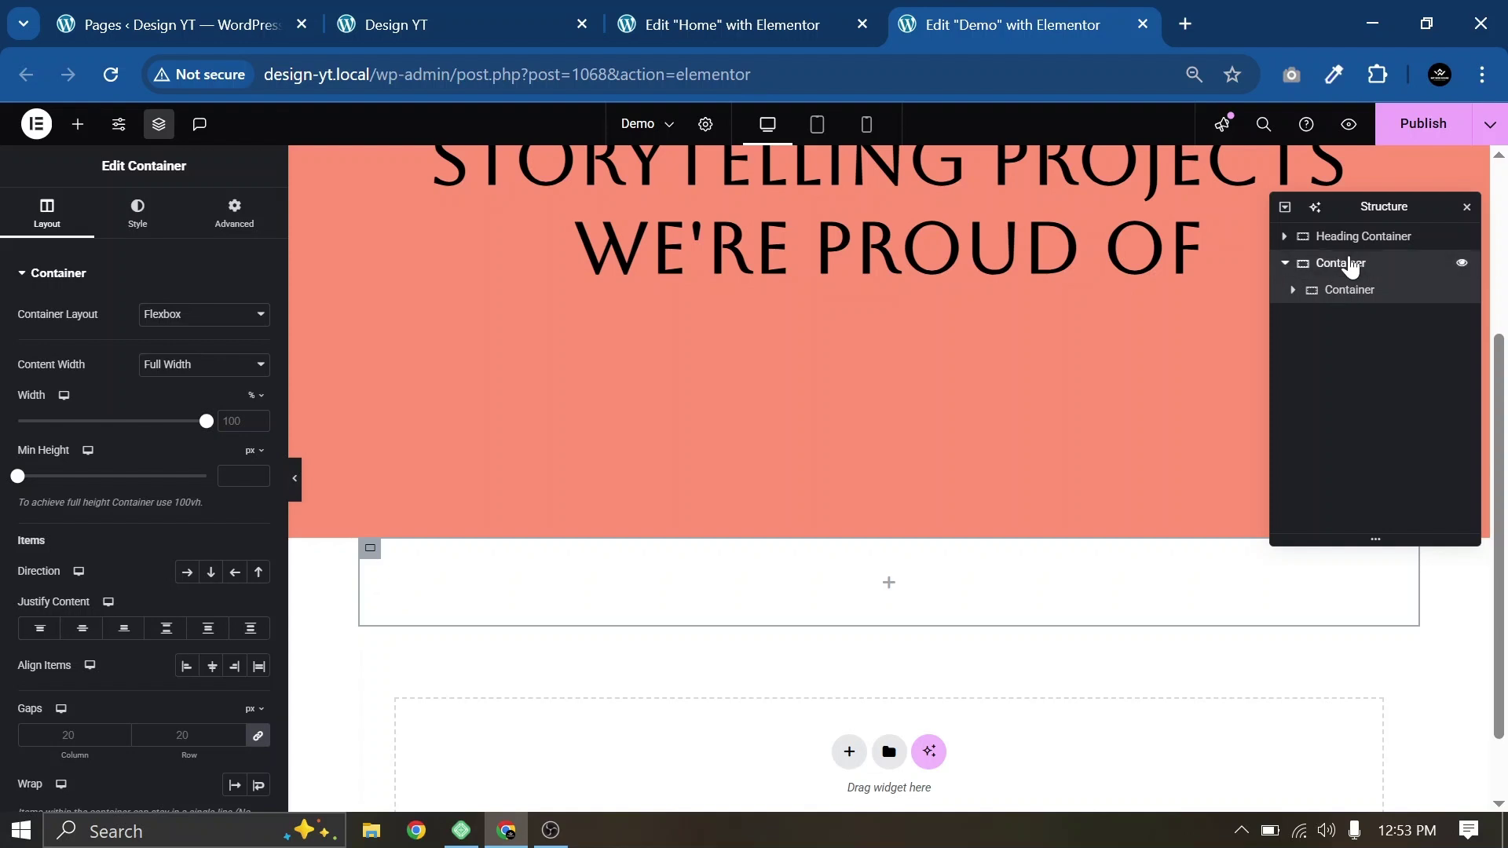
text(Main Container)
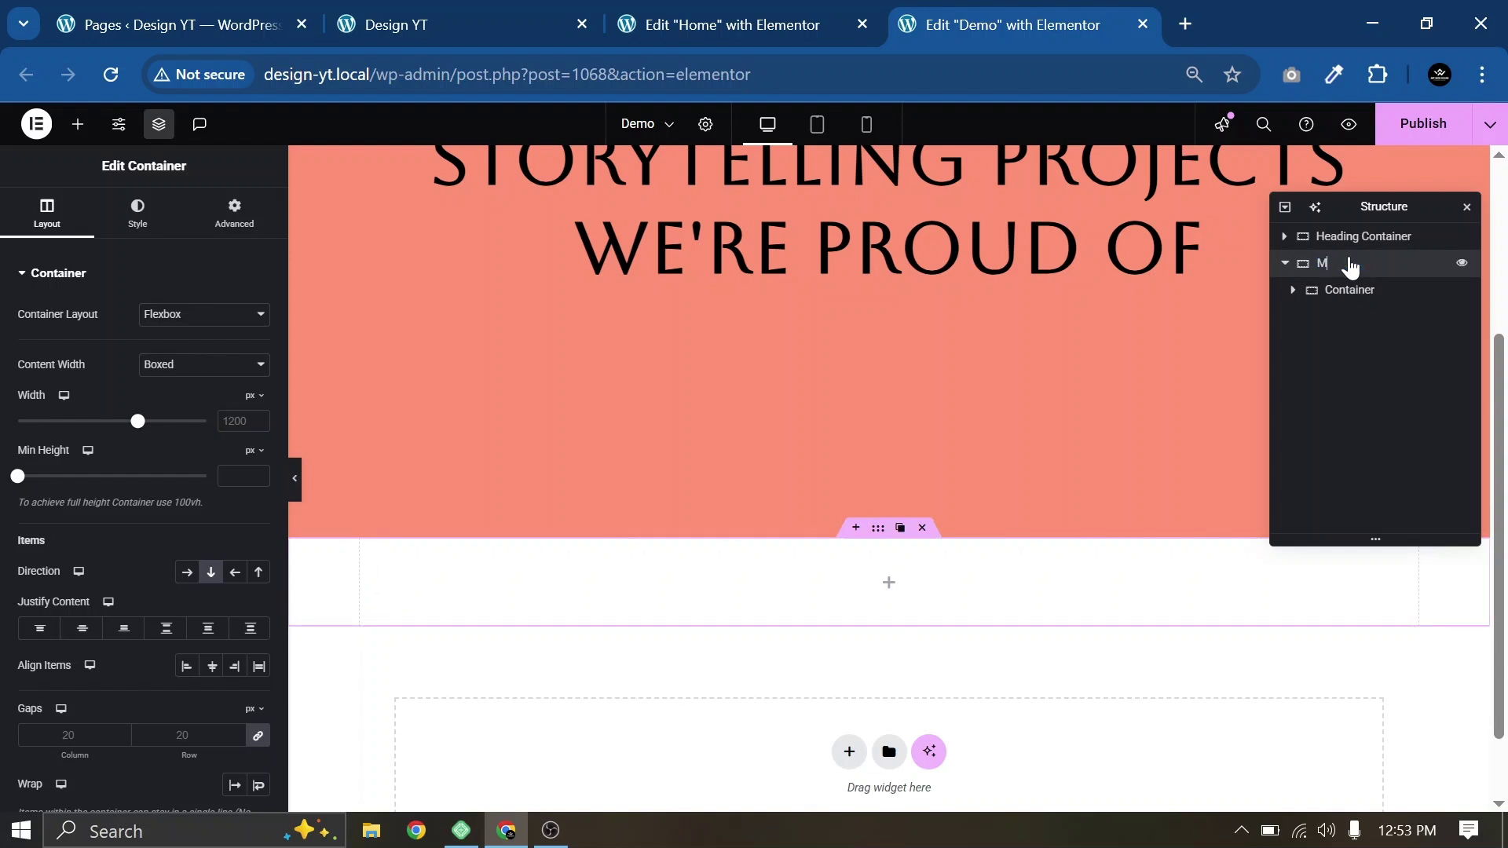
click(1286, 264)
click(1286, 264)
double_click(1350, 291)
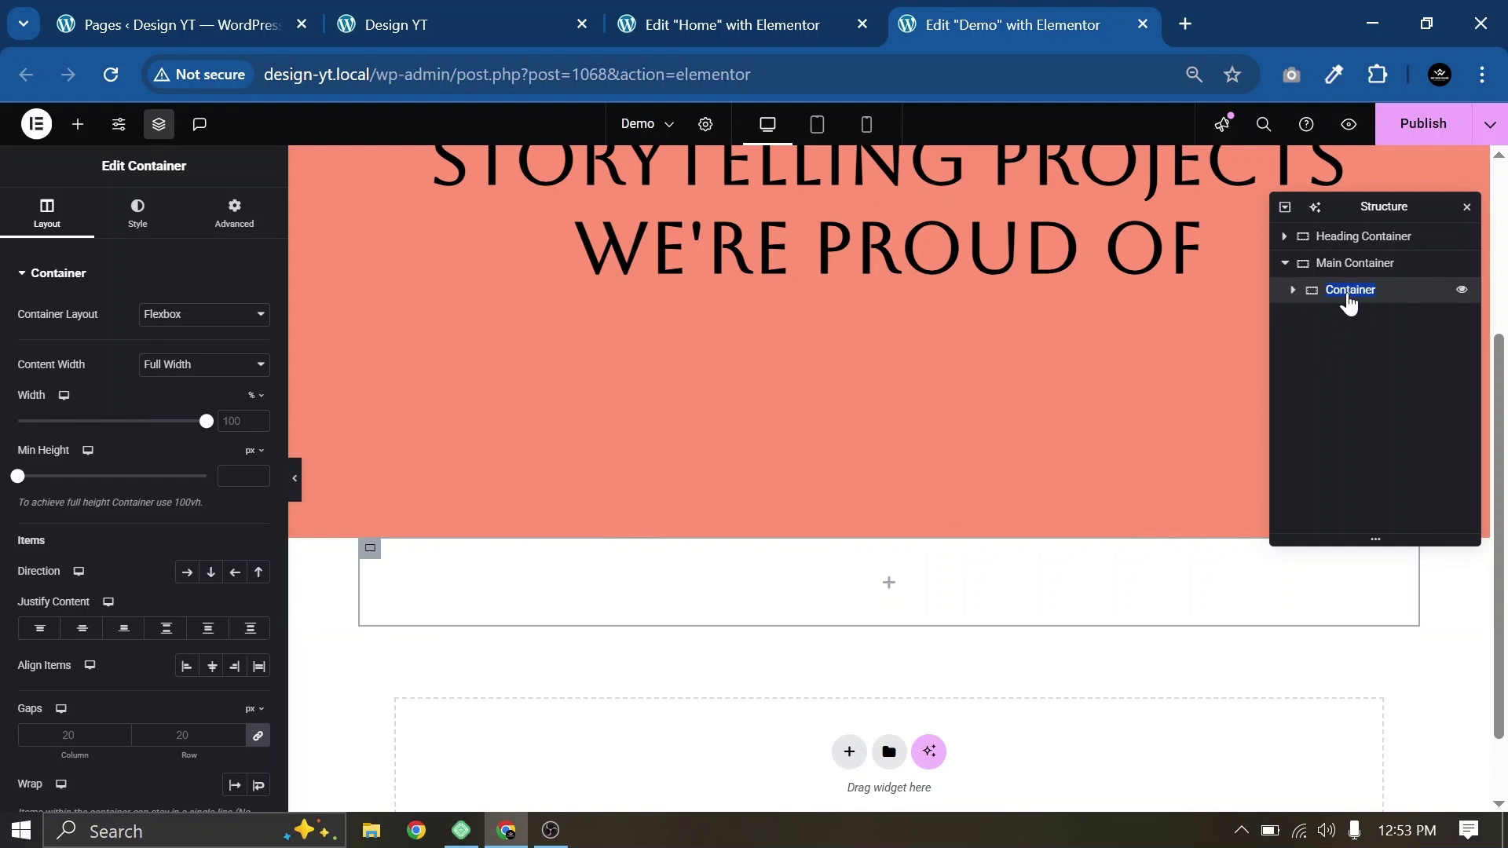
text(Card 1)
click(1313, 438)
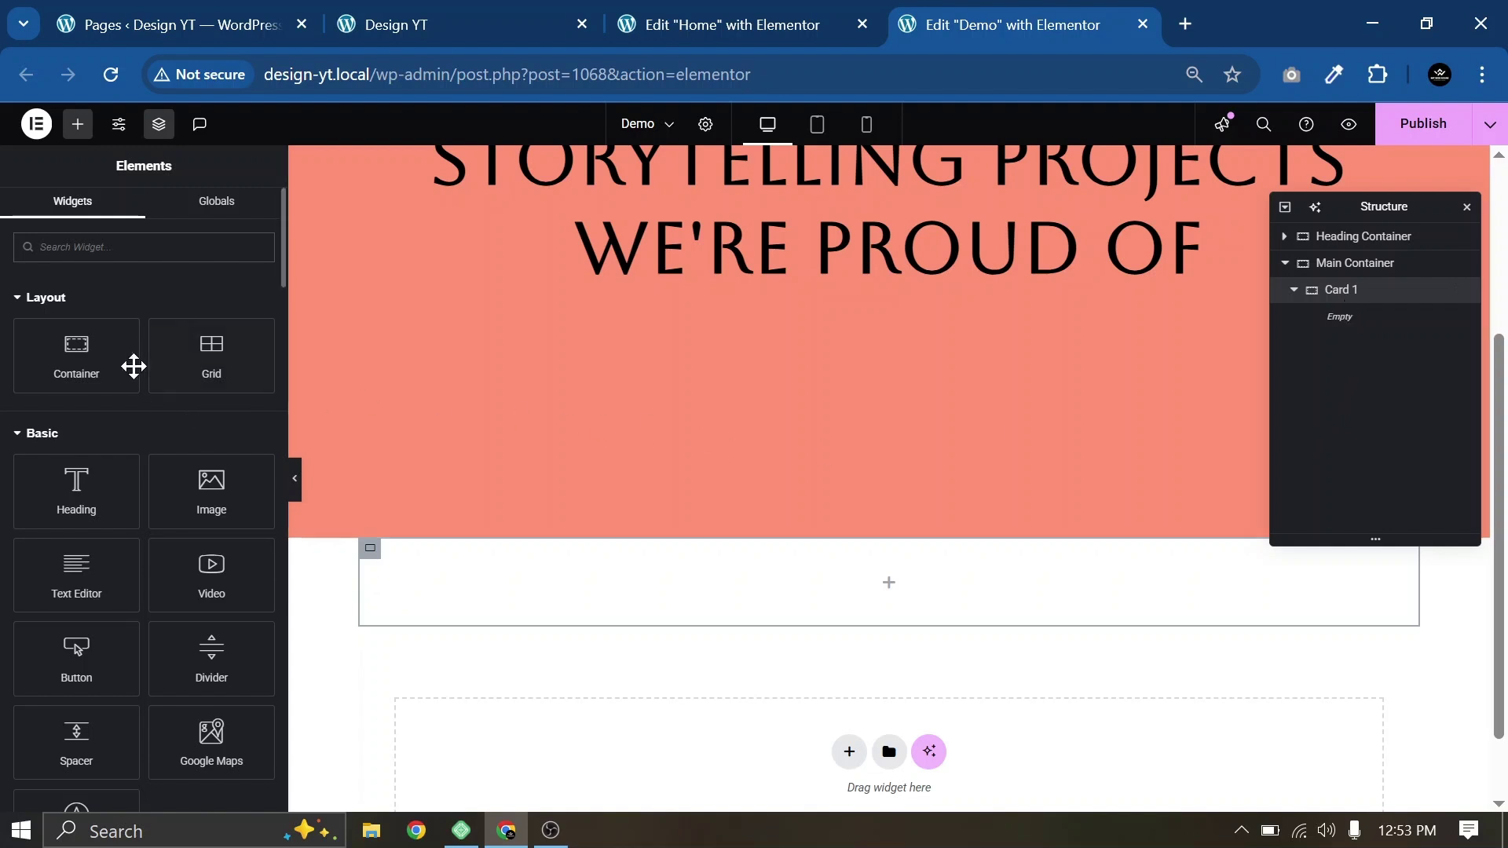
Step: Give Card 1 two duplicated inner containers arranged side by side
drag(76, 347, 725, 580)
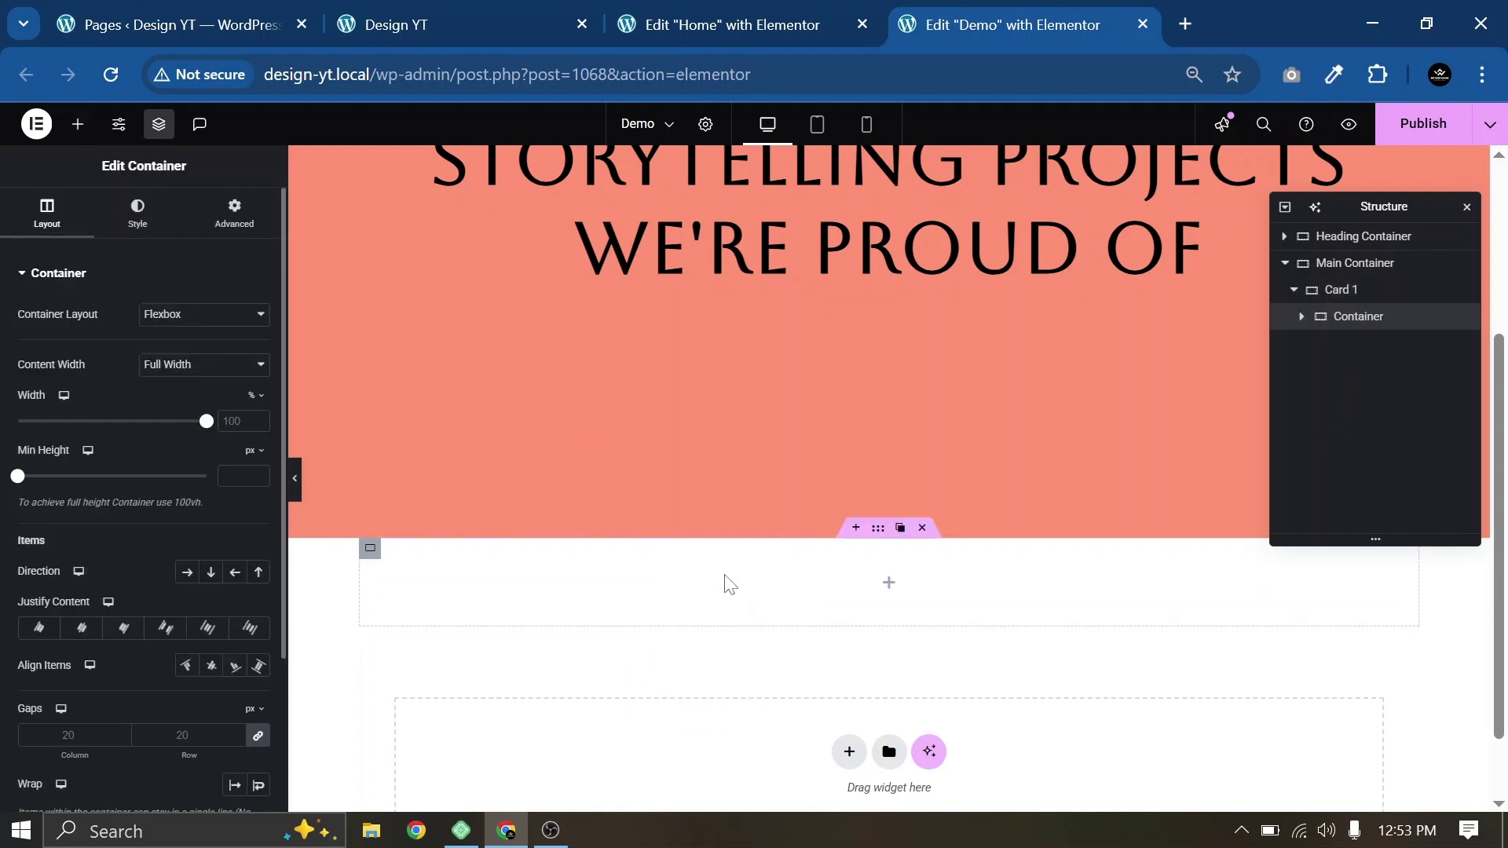
right_click(1359, 317)
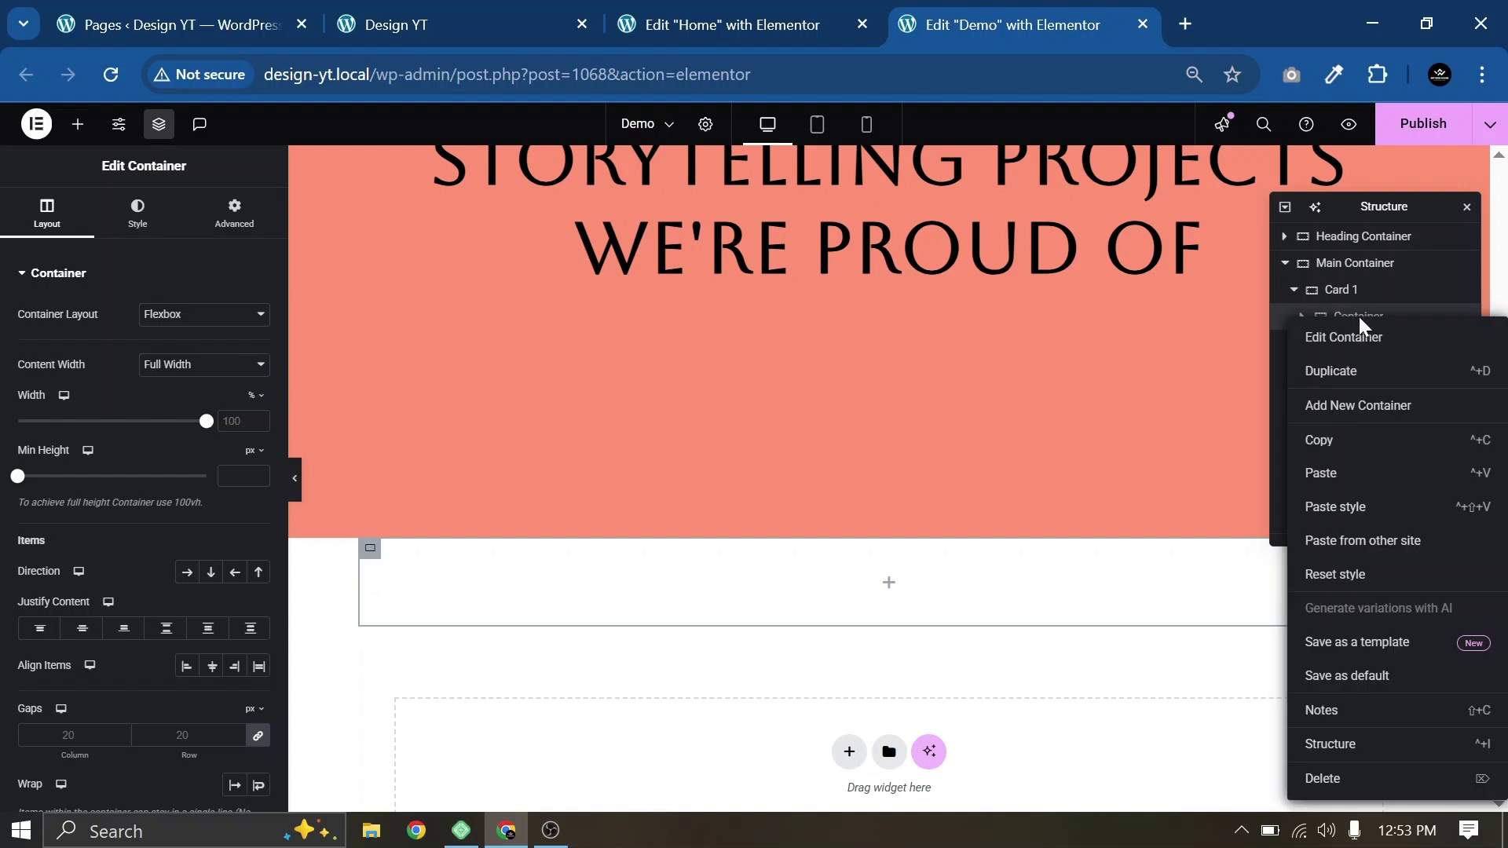
click(1340, 373)
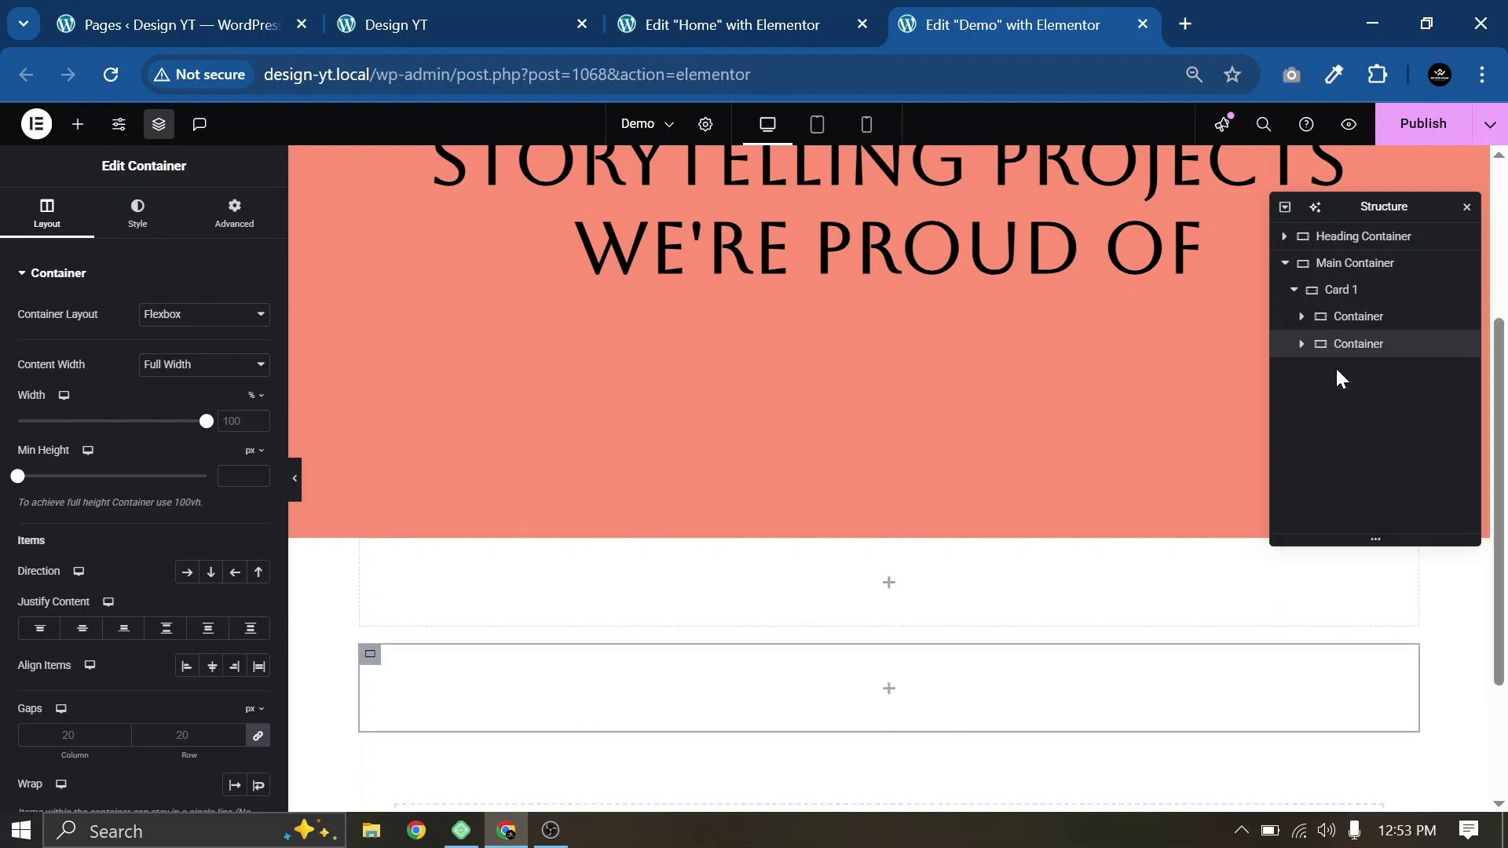
click(1341, 290)
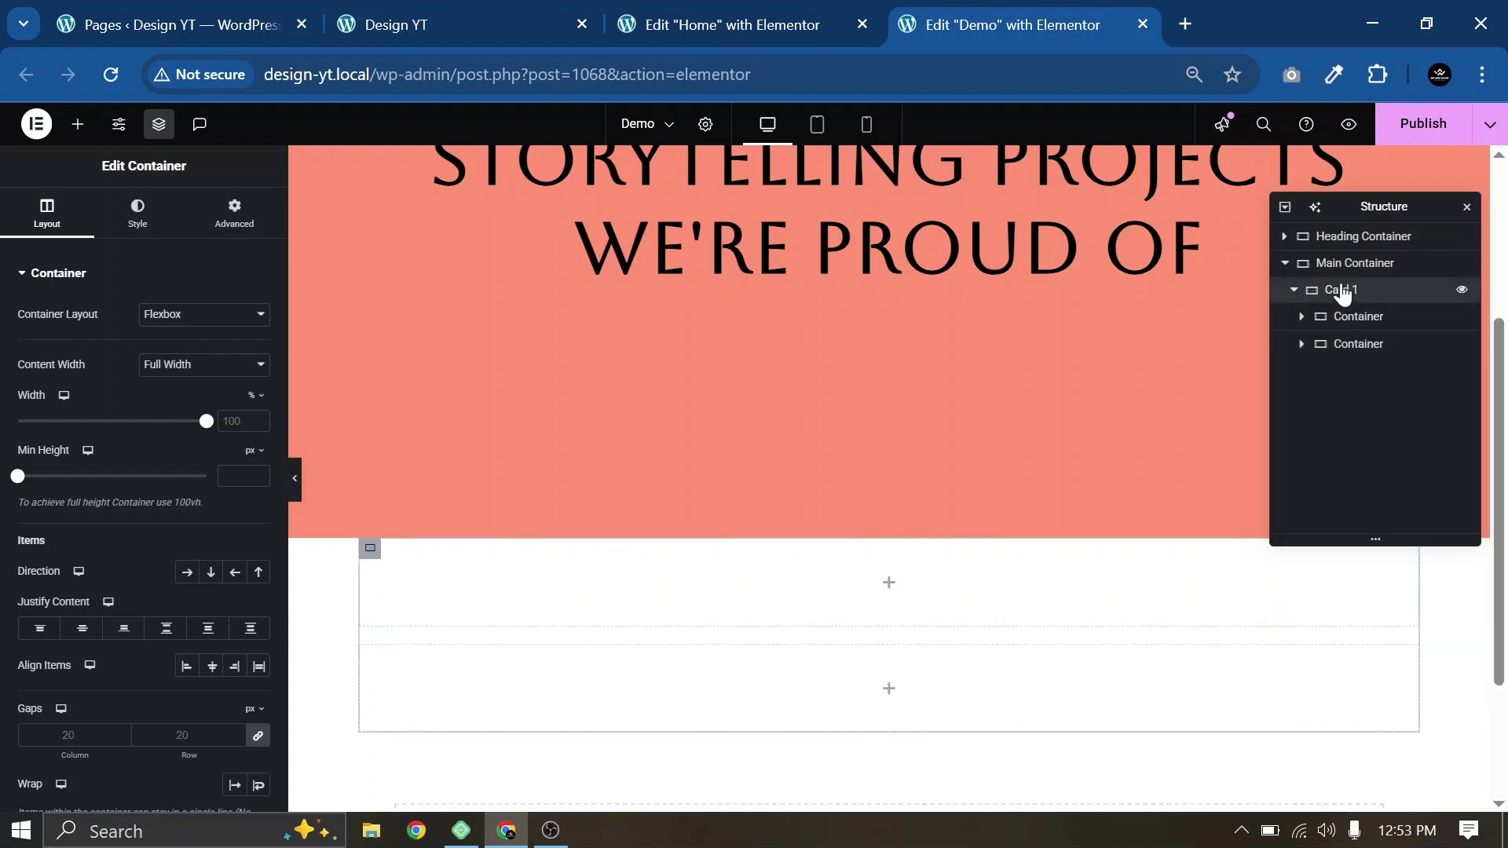
click(190, 573)
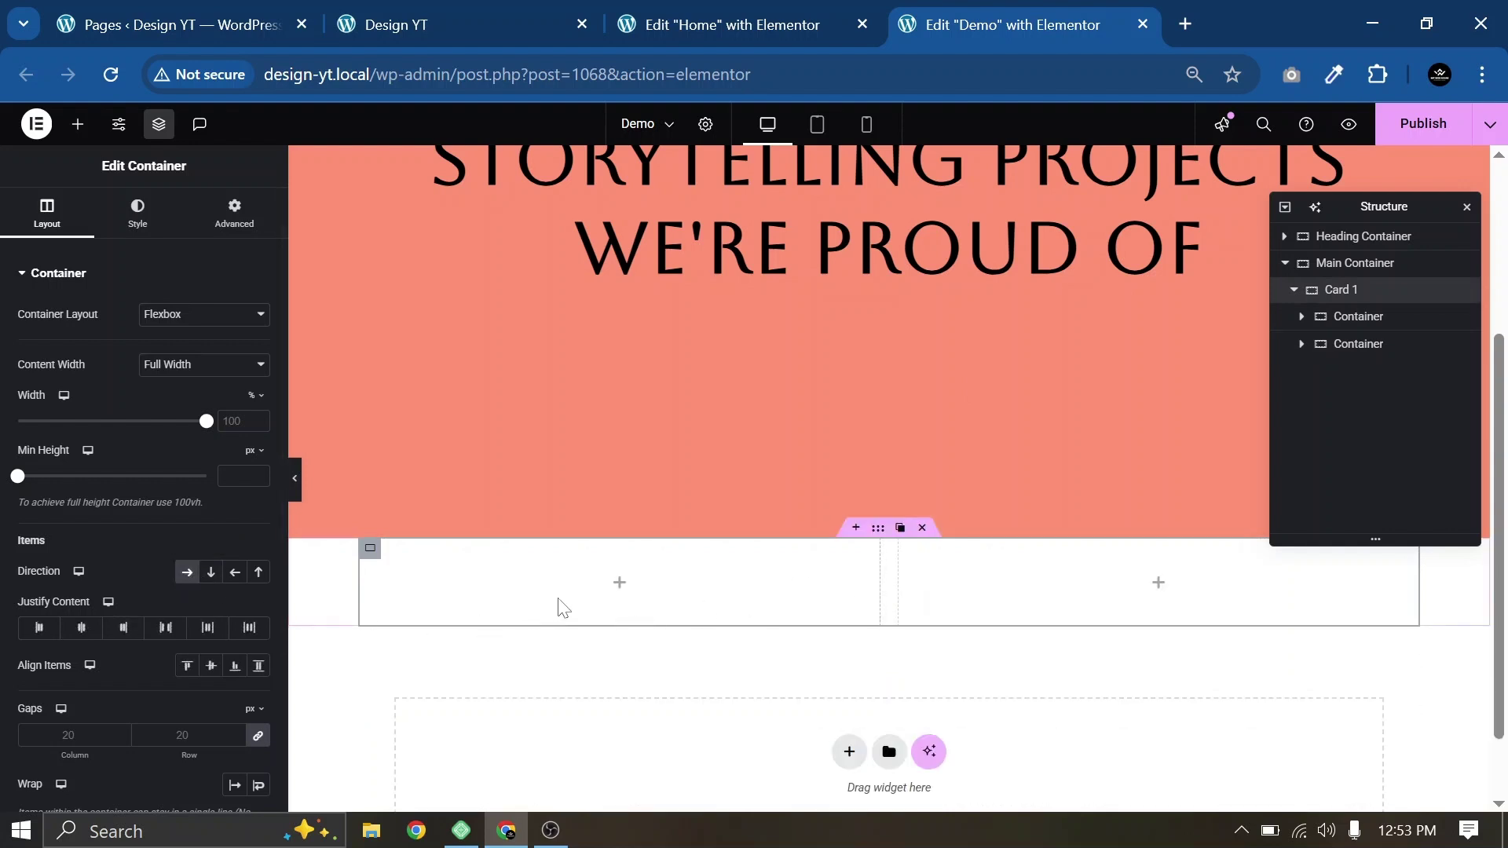
Step: Set Card 1 to 100% width with a 600 px minimum height
click(1356, 317)
click(1344, 292)
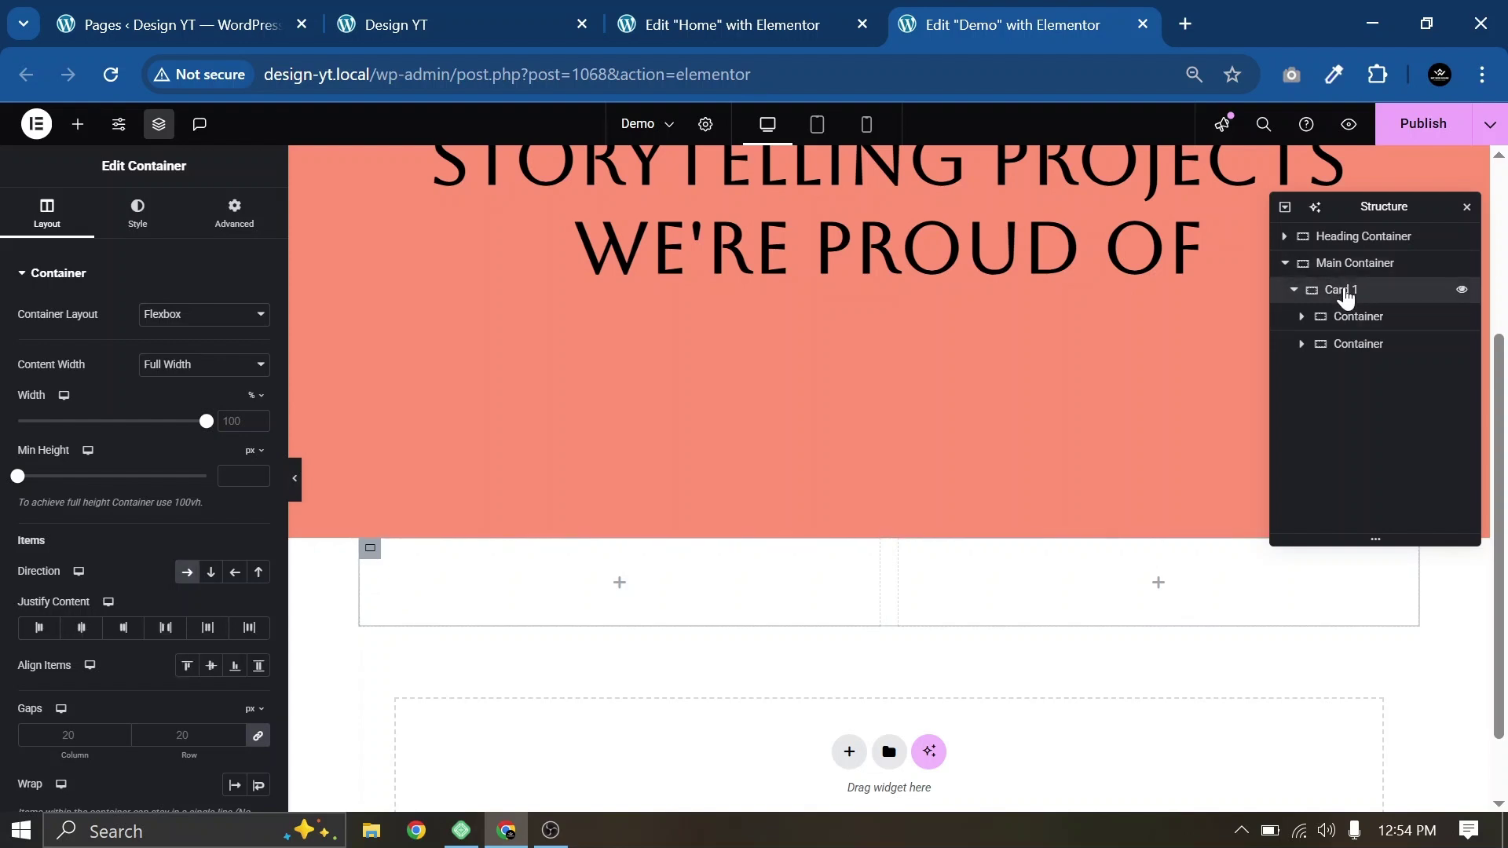
mouse_move(214, 428)
mouse_down()
mouse_move(186, 423)
mouse_move(207, 421)
mouse_up()
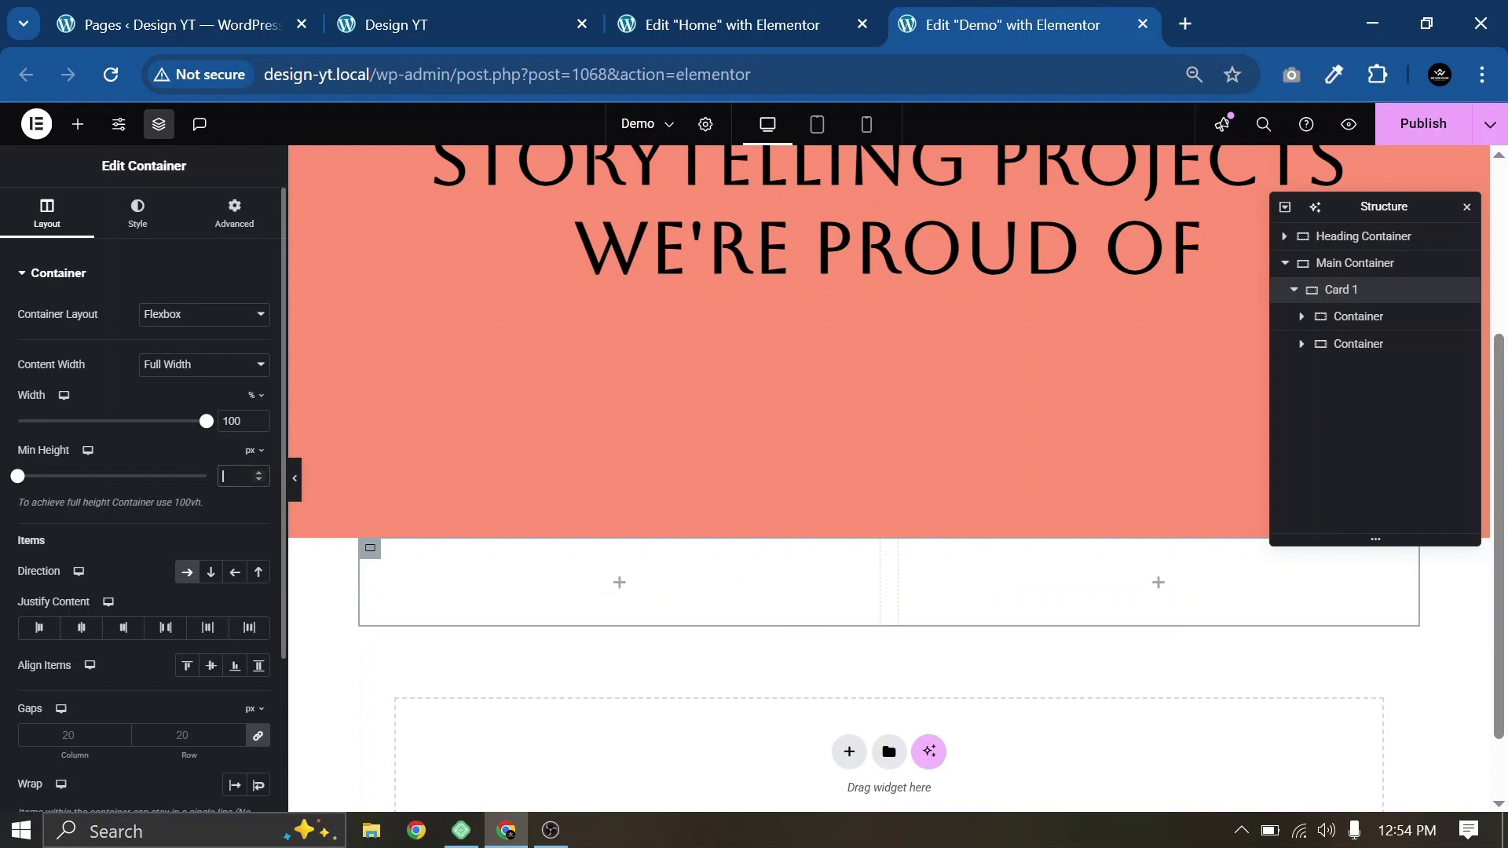
text(600)
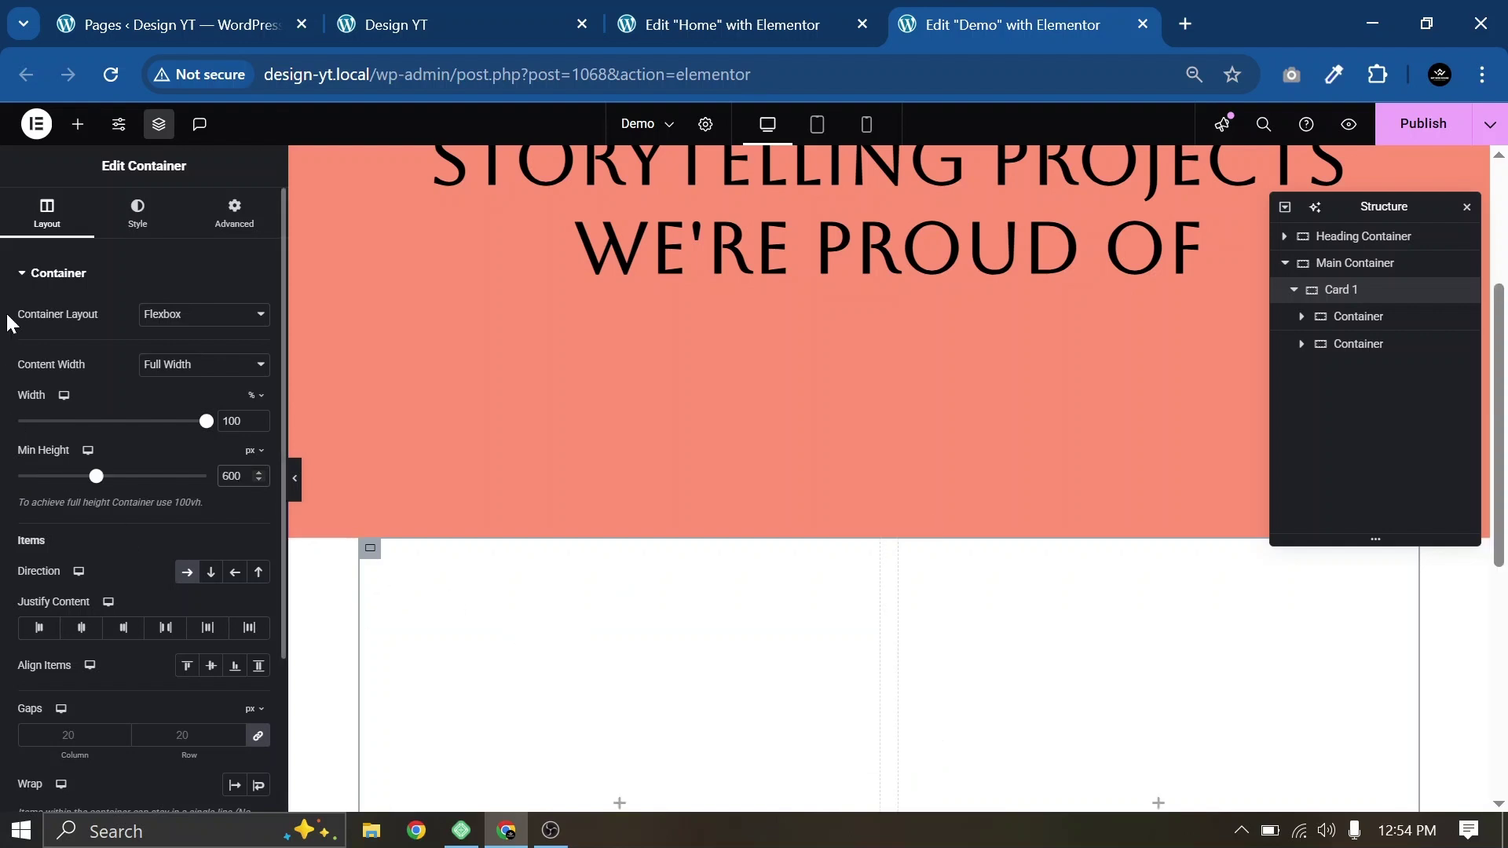
Step: Give Card 1 a classic background using the pale yellow global color 1 (#FCEEA9)
click(138, 214)
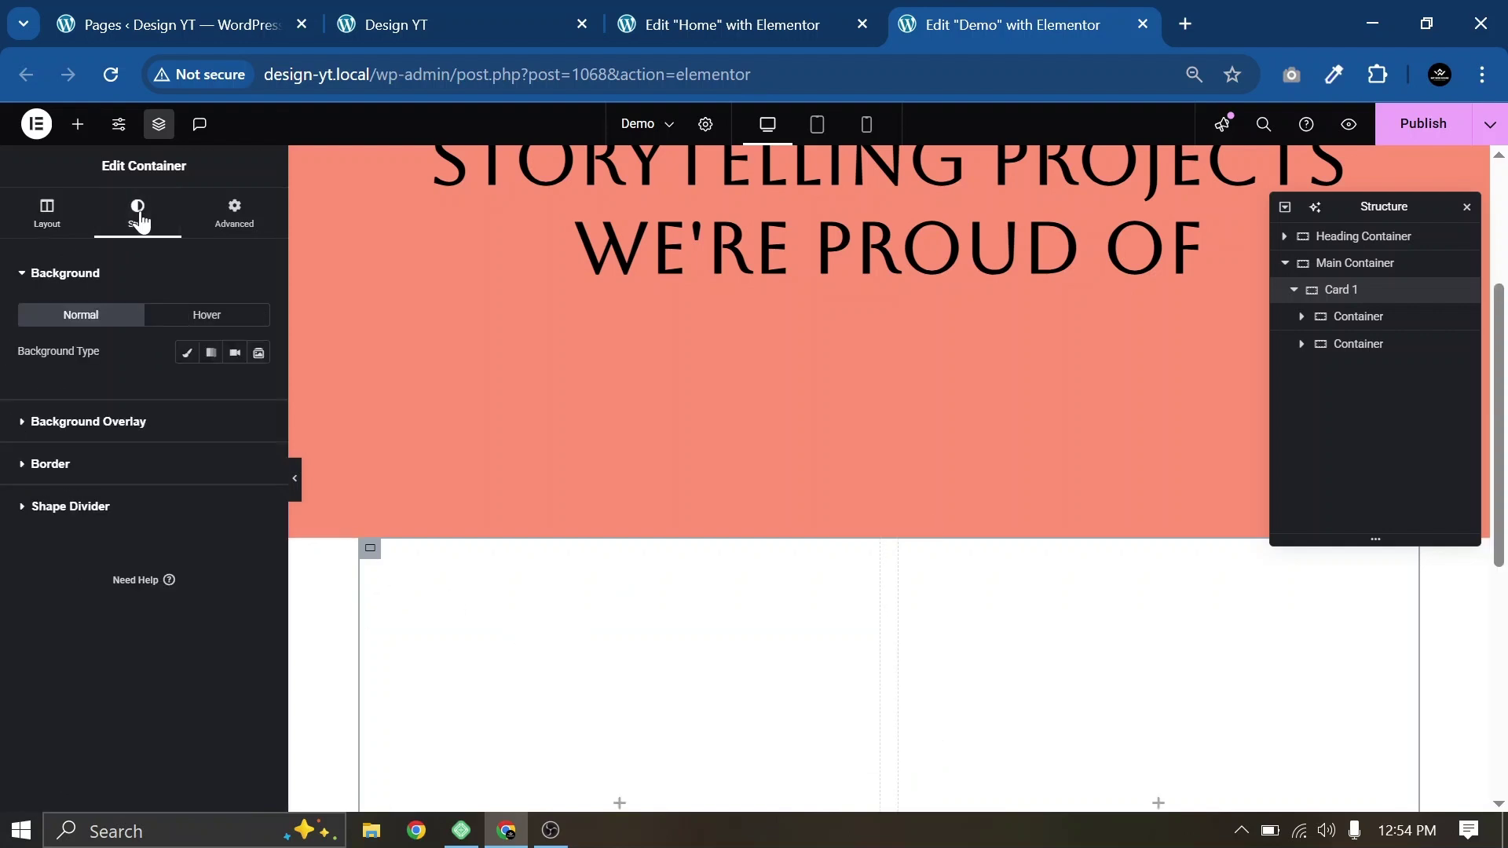
click(185, 352)
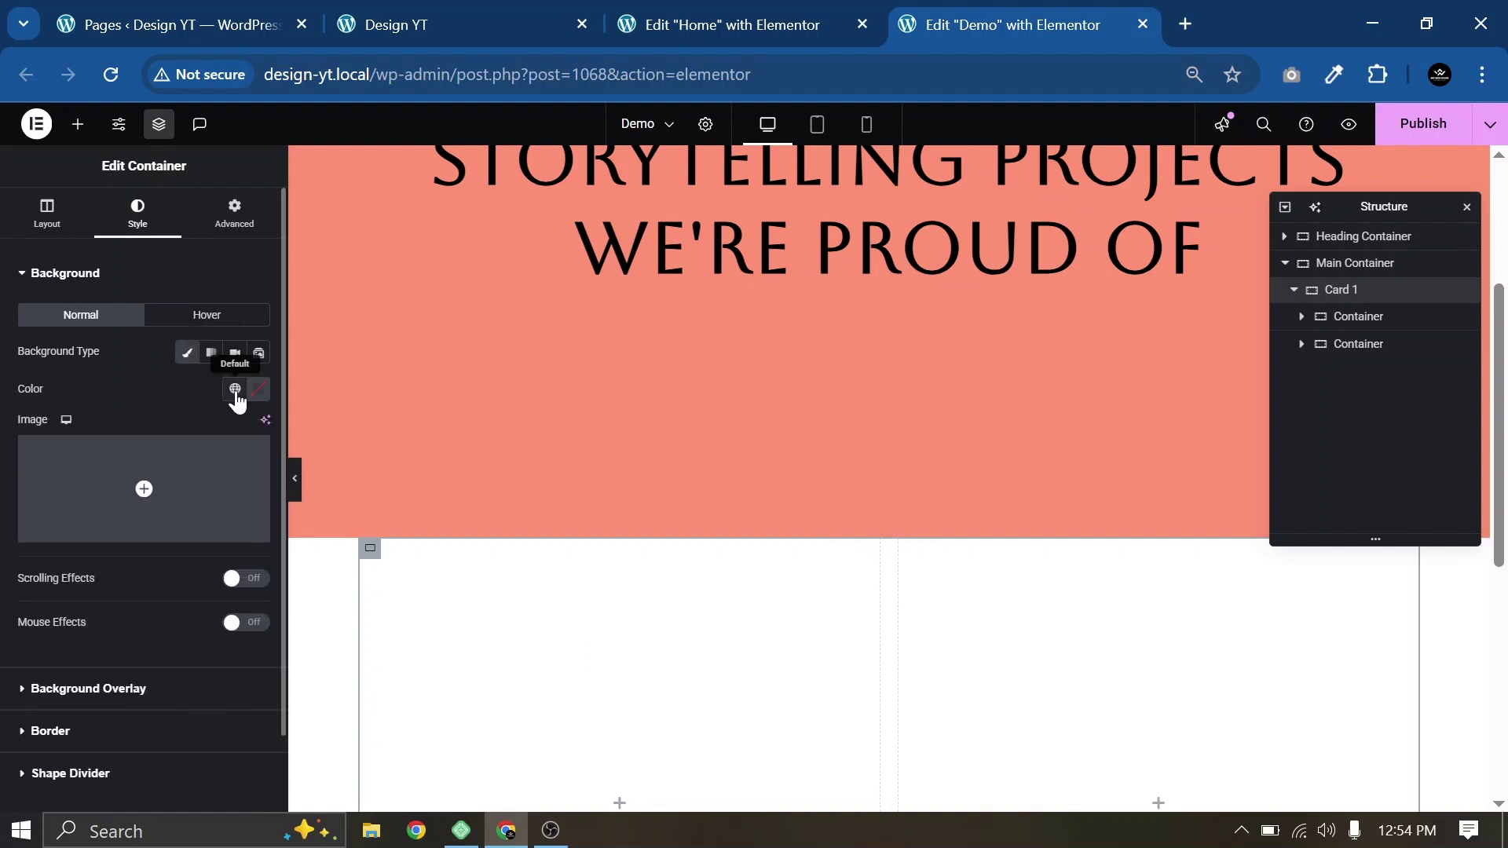
click(235, 390)
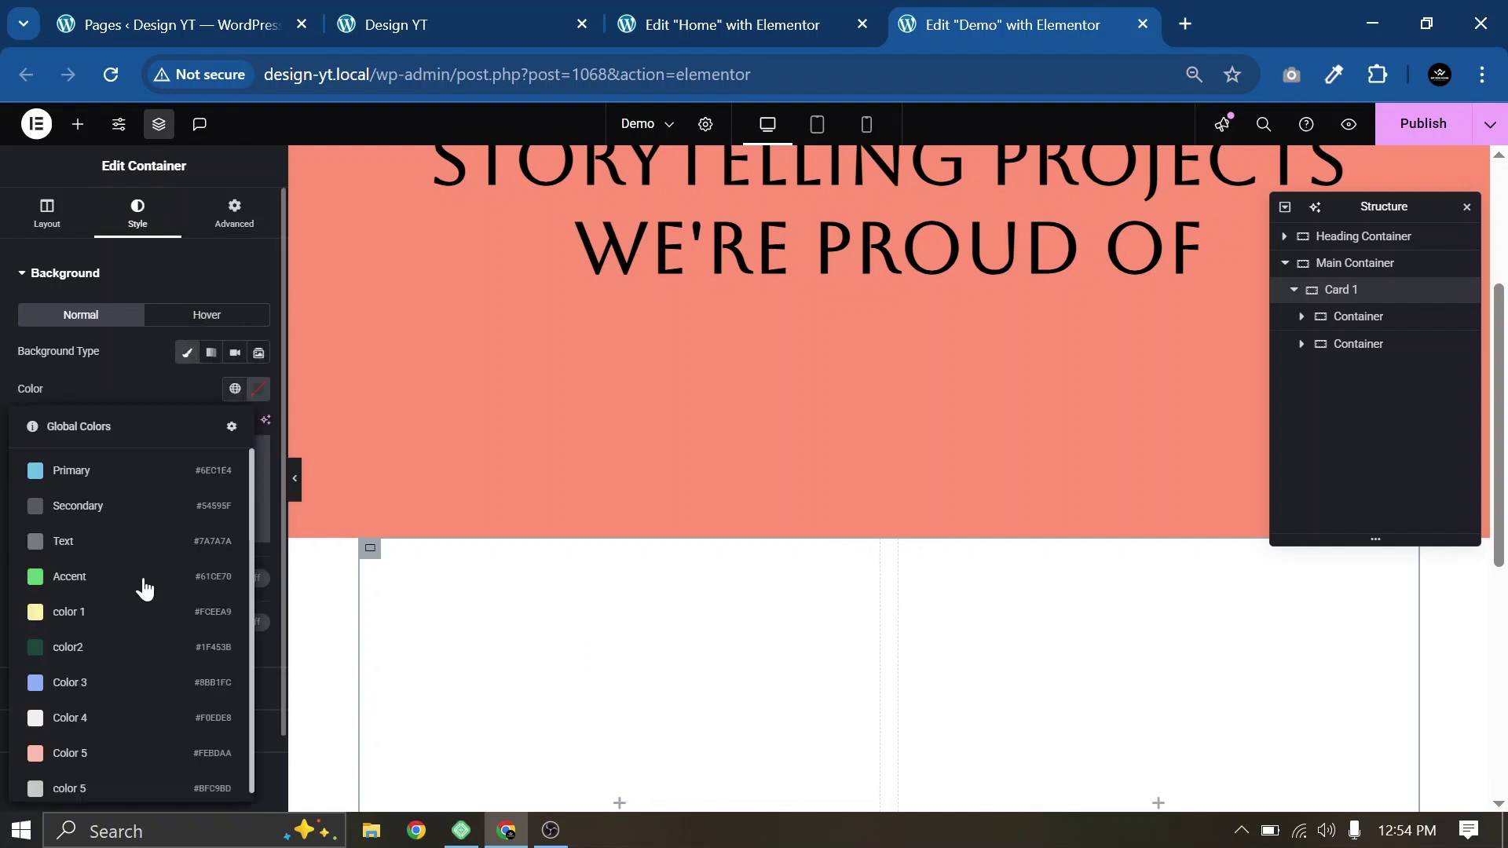
click(77, 620)
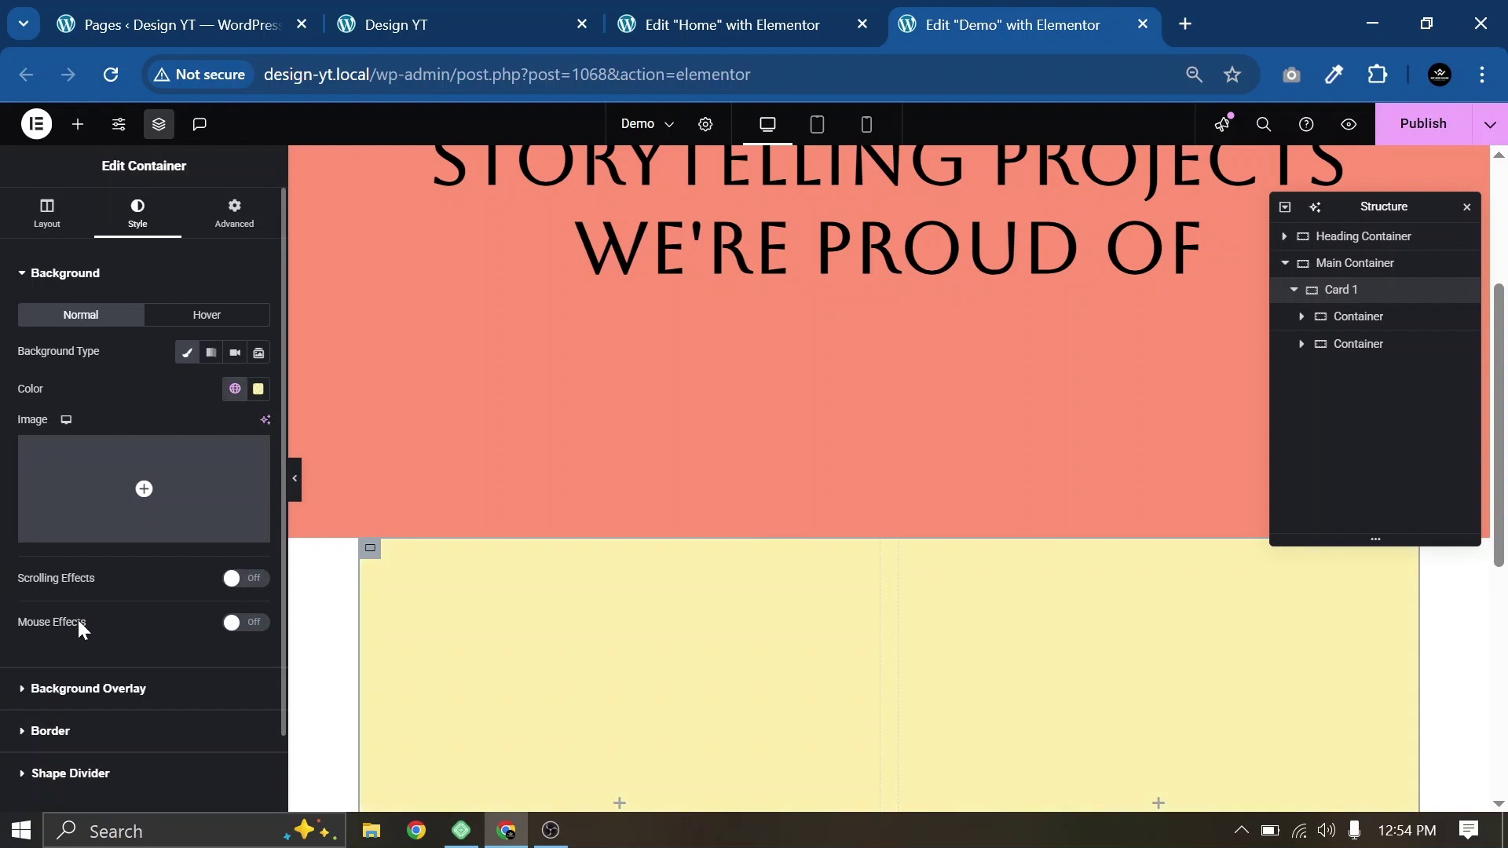
click(63, 276)
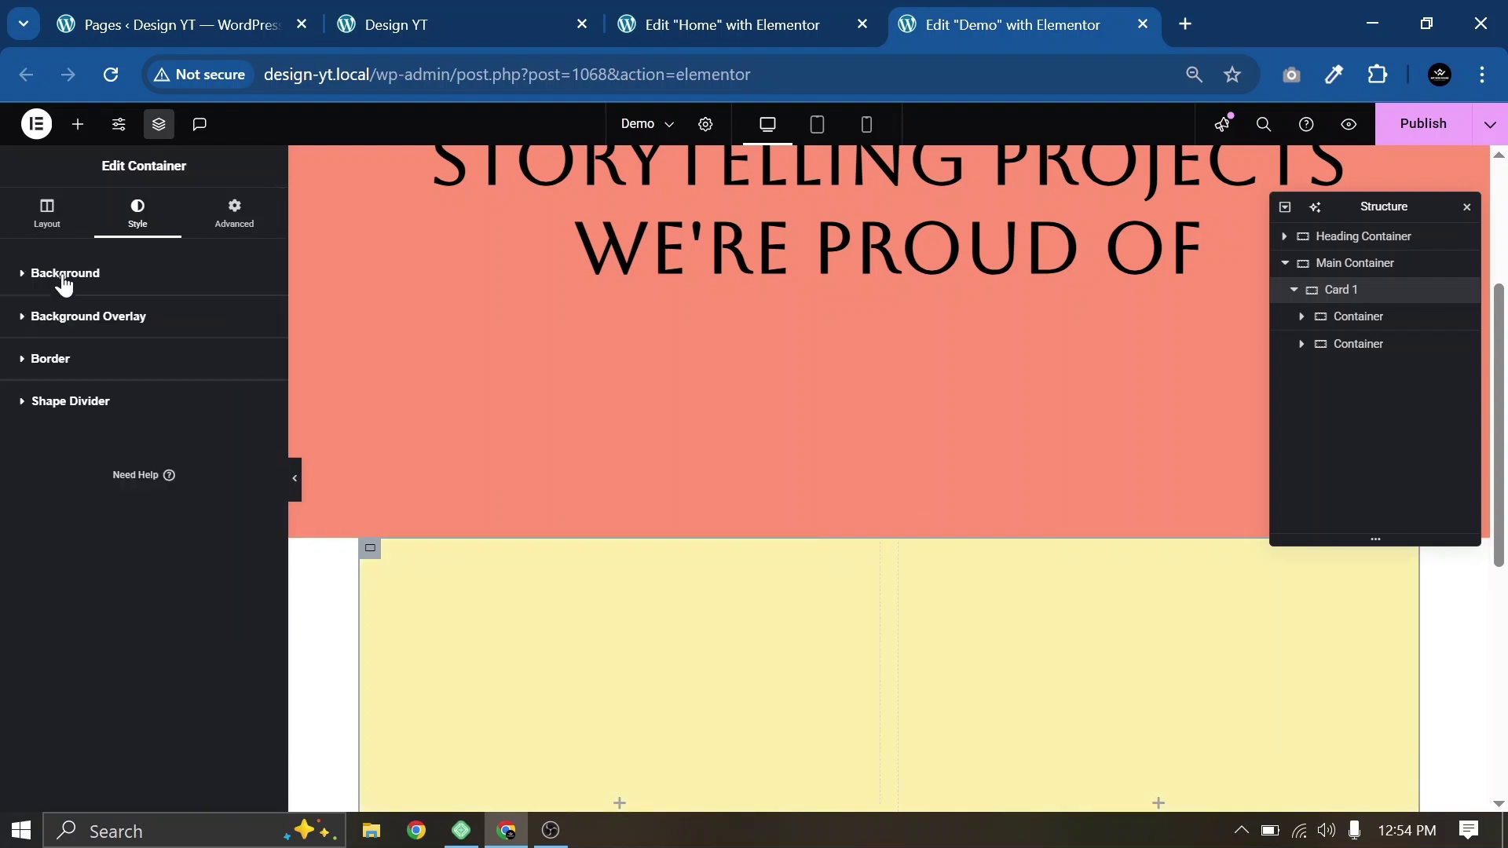
Step: Round Card 1's corners with a 70 px border radius
click(53, 360)
click(154, 493)
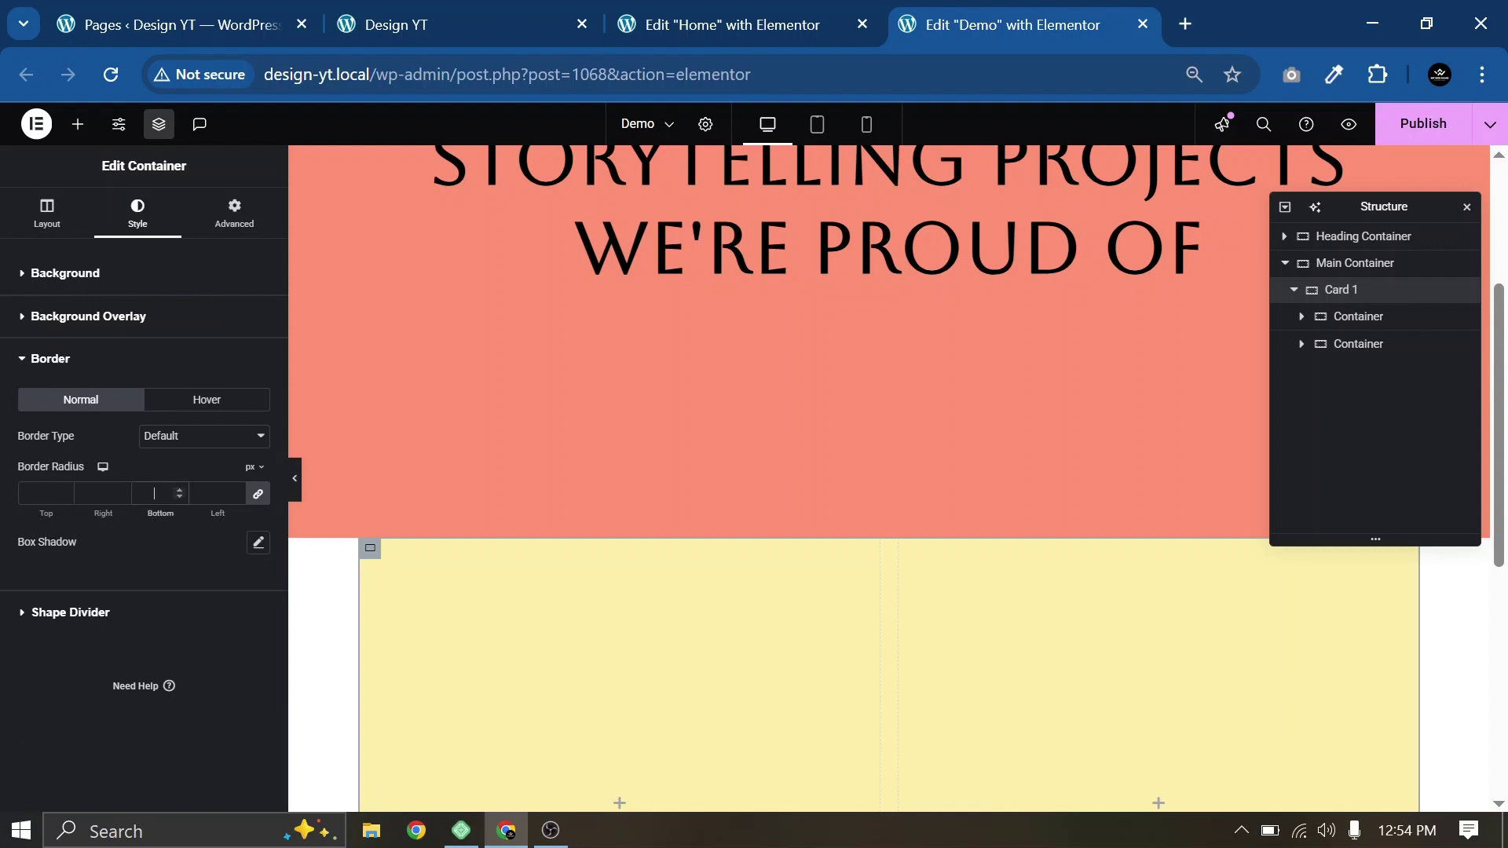
text(70)
Step: Give Card 1 70 px inner padding
click(234, 216)
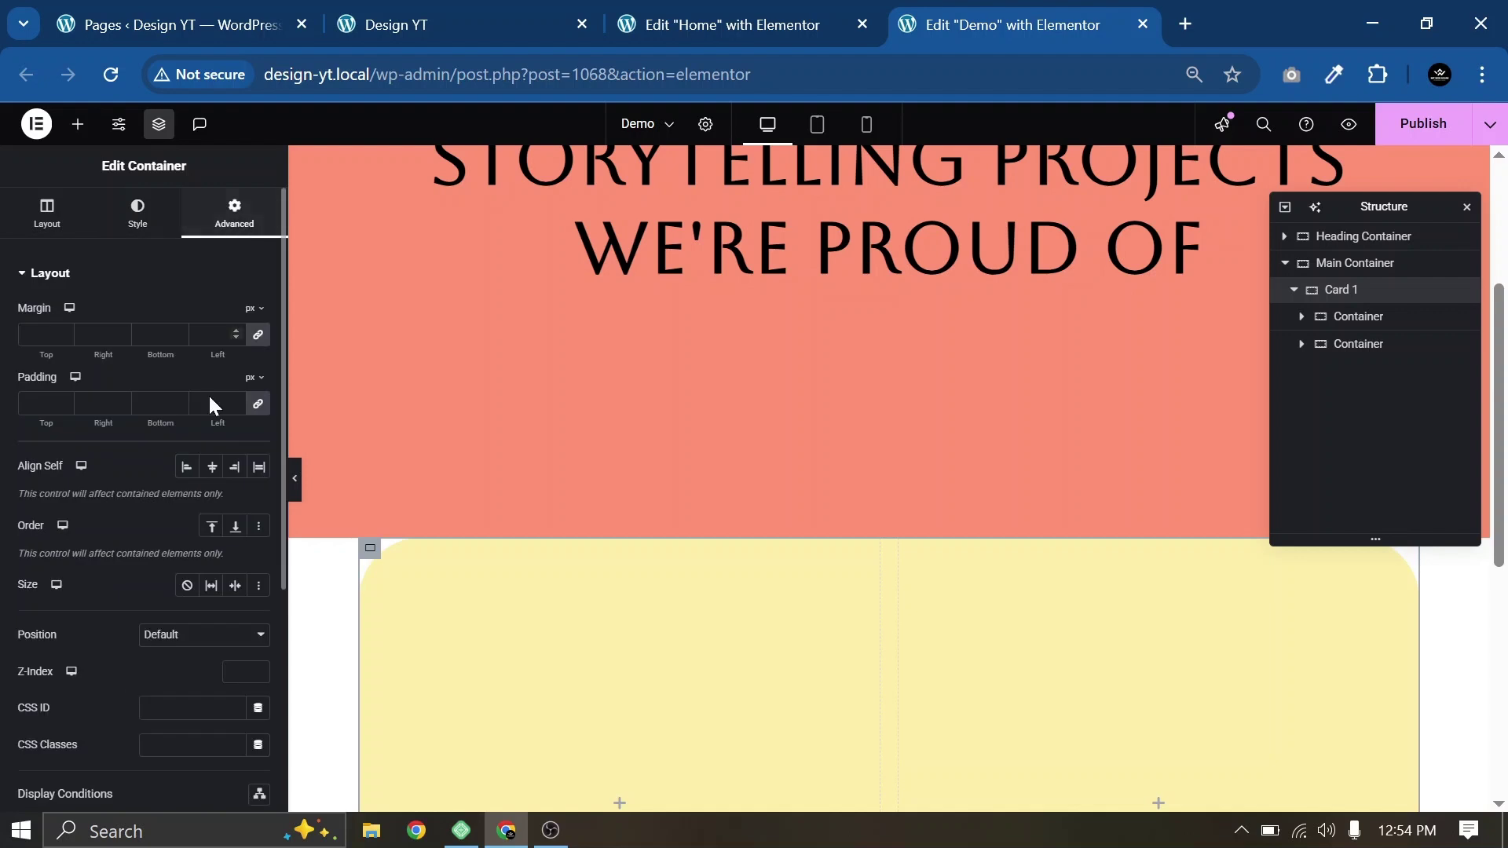
click(213, 403)
text(70)
Step: Set Main Container's padding to 100 px top and bottom, with unlinked sides
click(1386, 271)
click(234, 212)
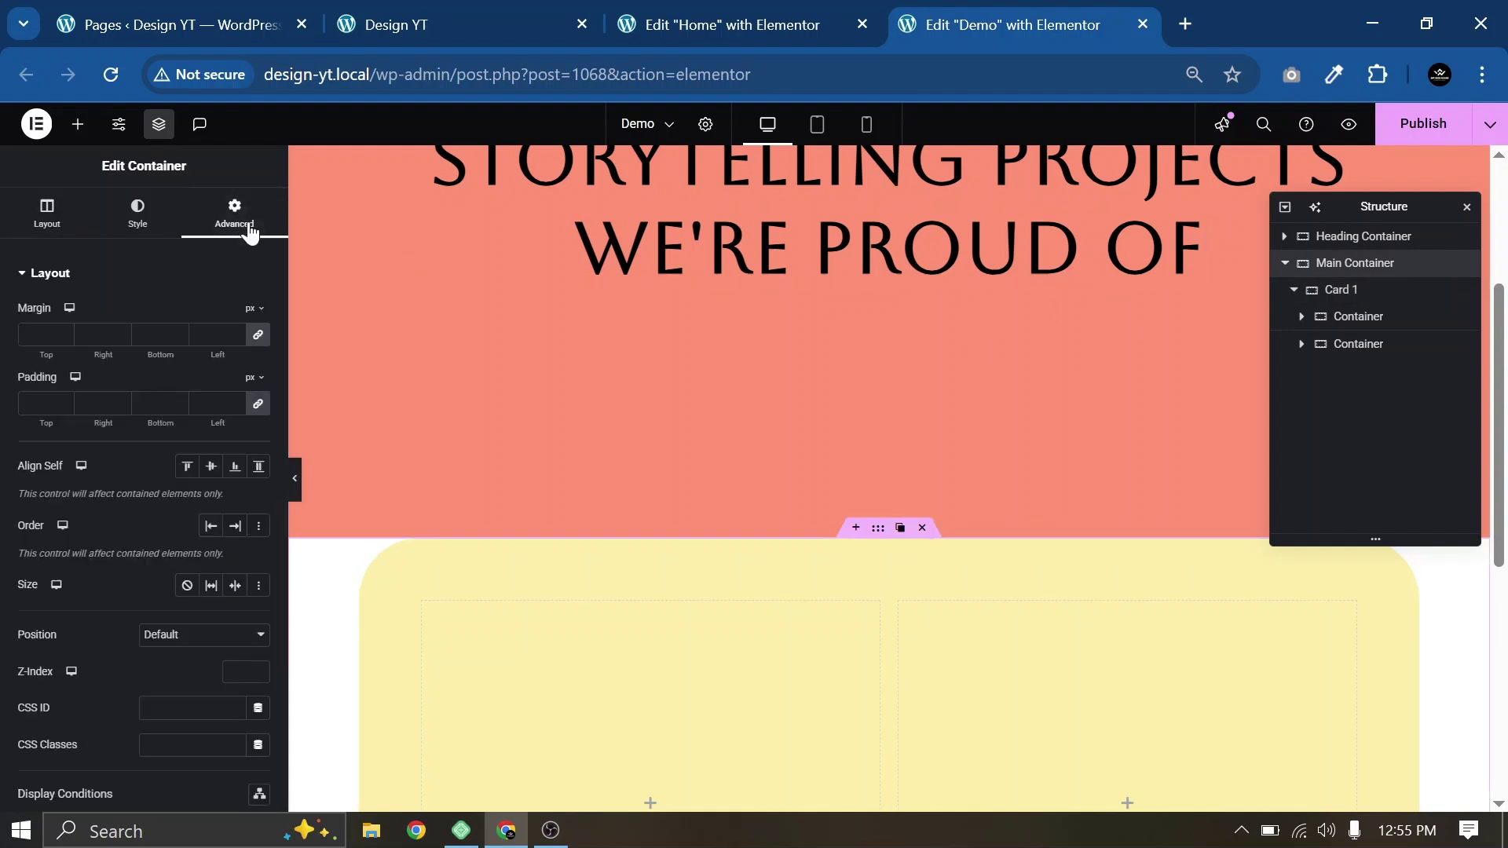
click(257, 404)
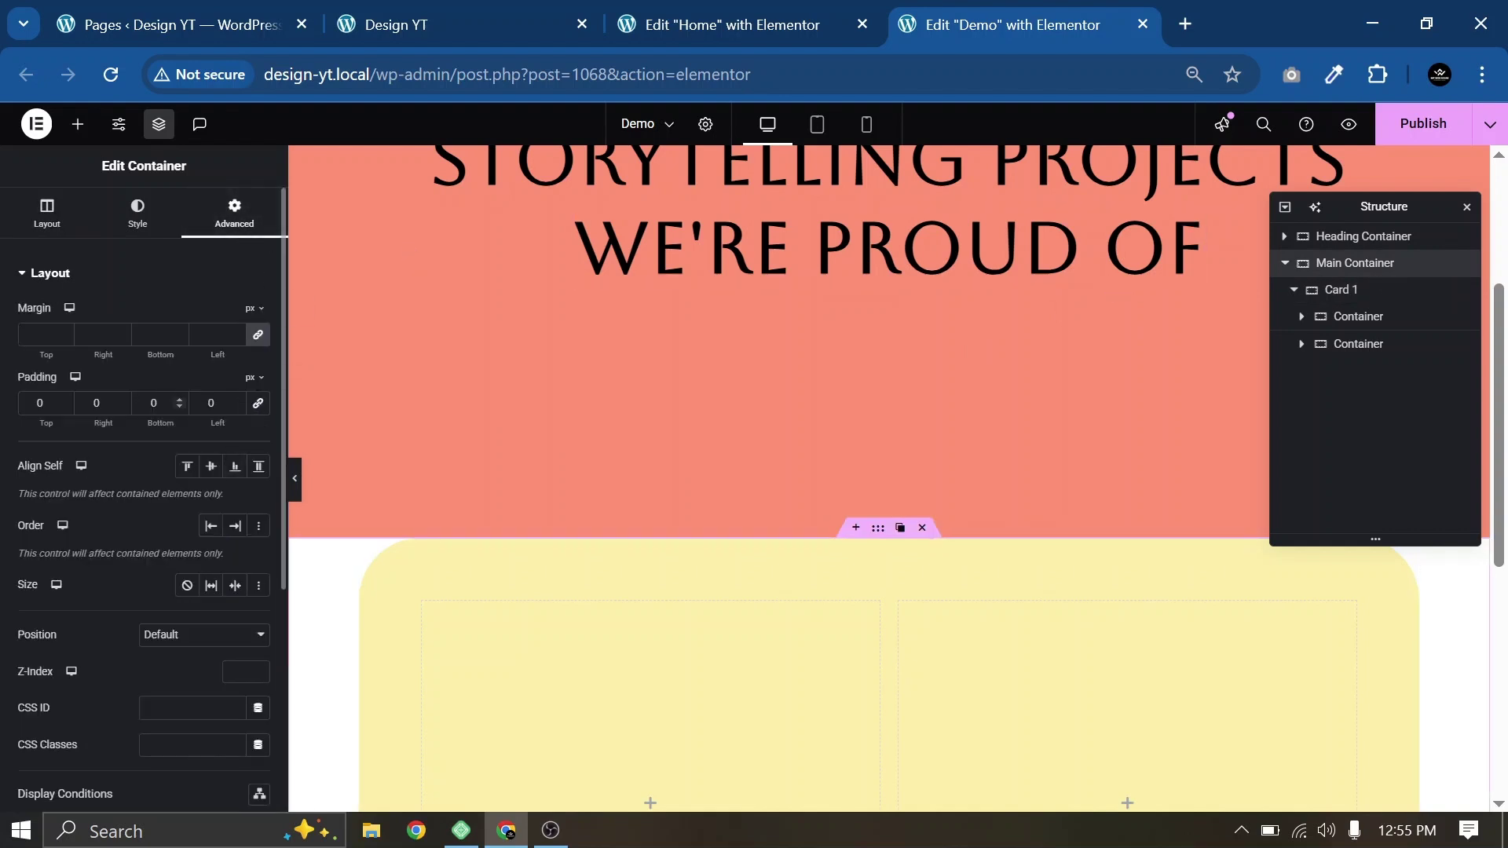
text(100)
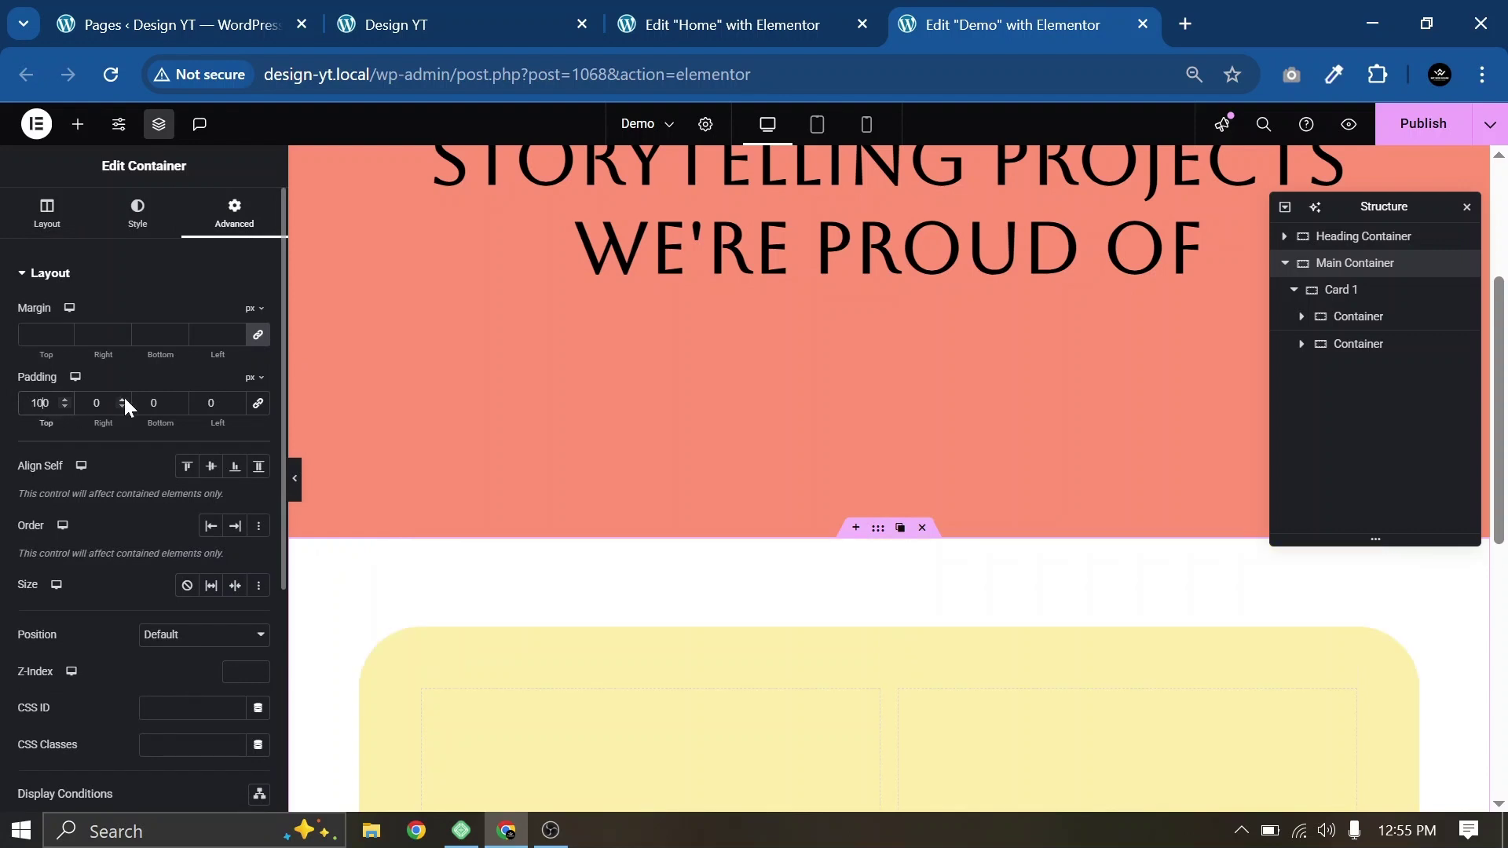
click(153, 403)
text(10)
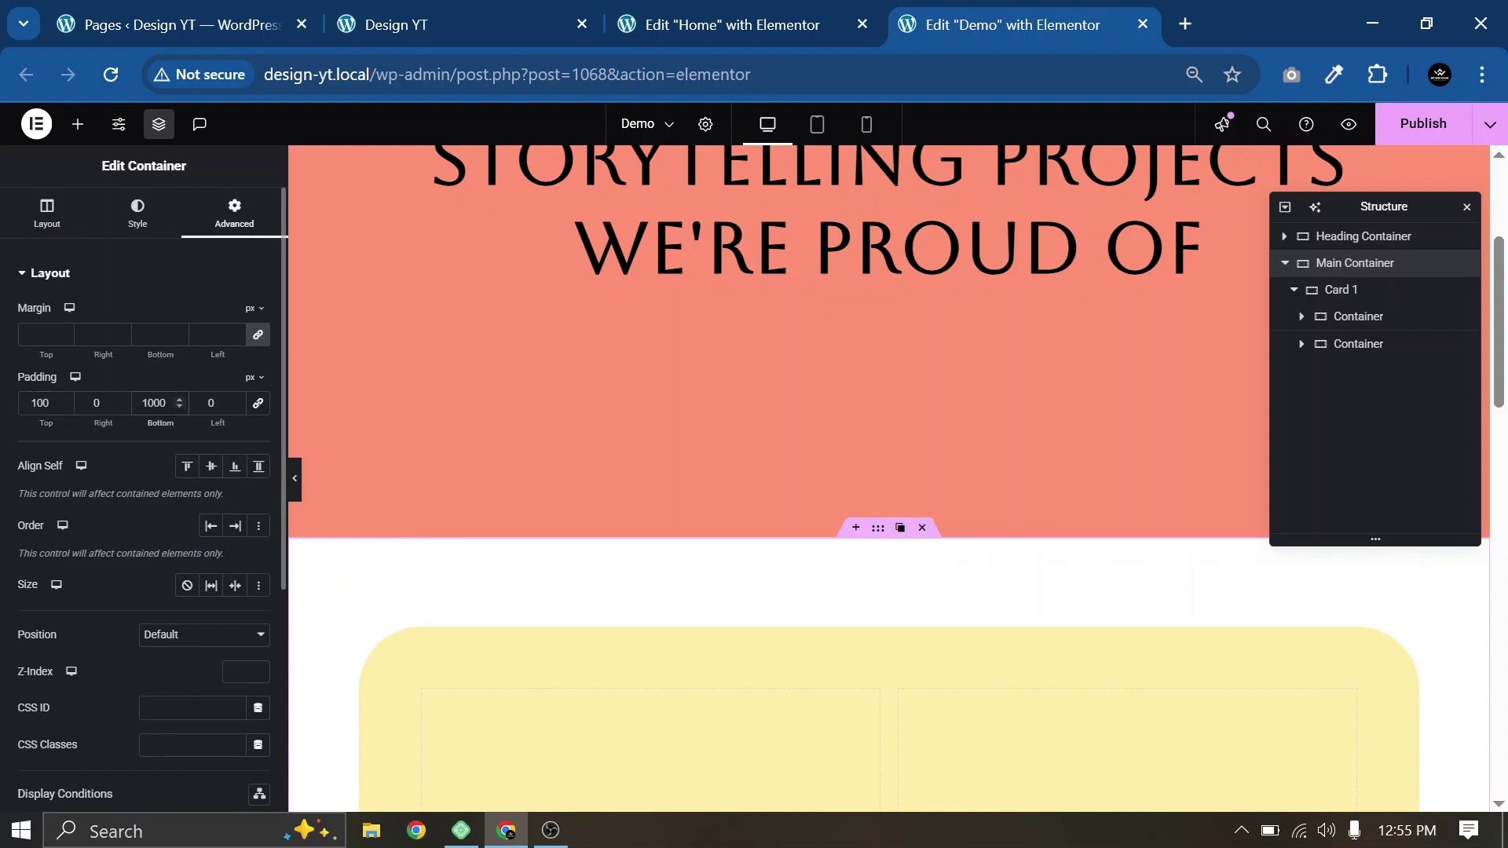
text(0)
key(BackSpace)
click(1424, 123)
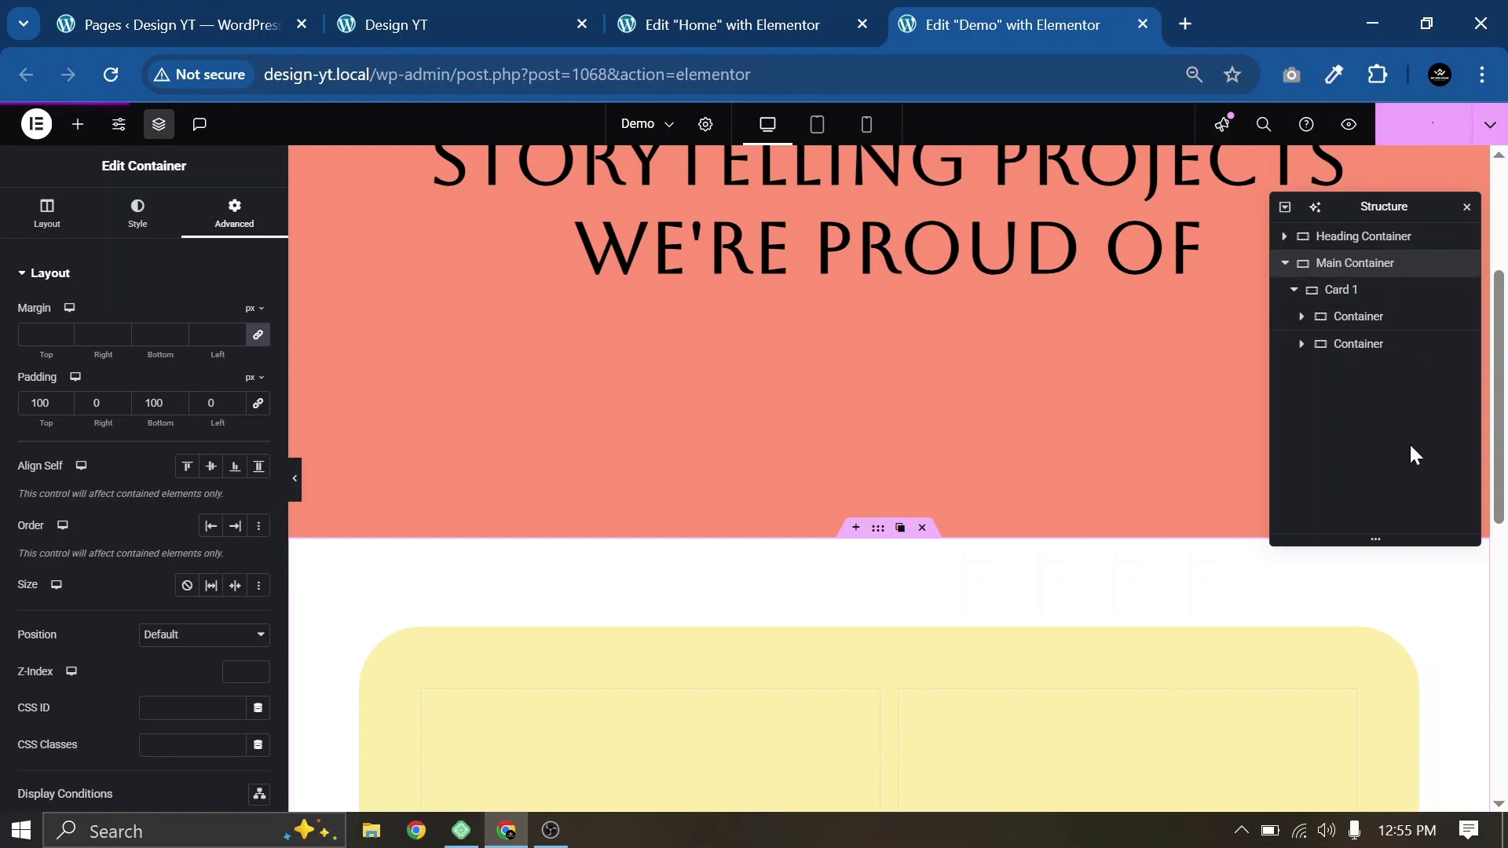
scroll(630, 519, down, 5)
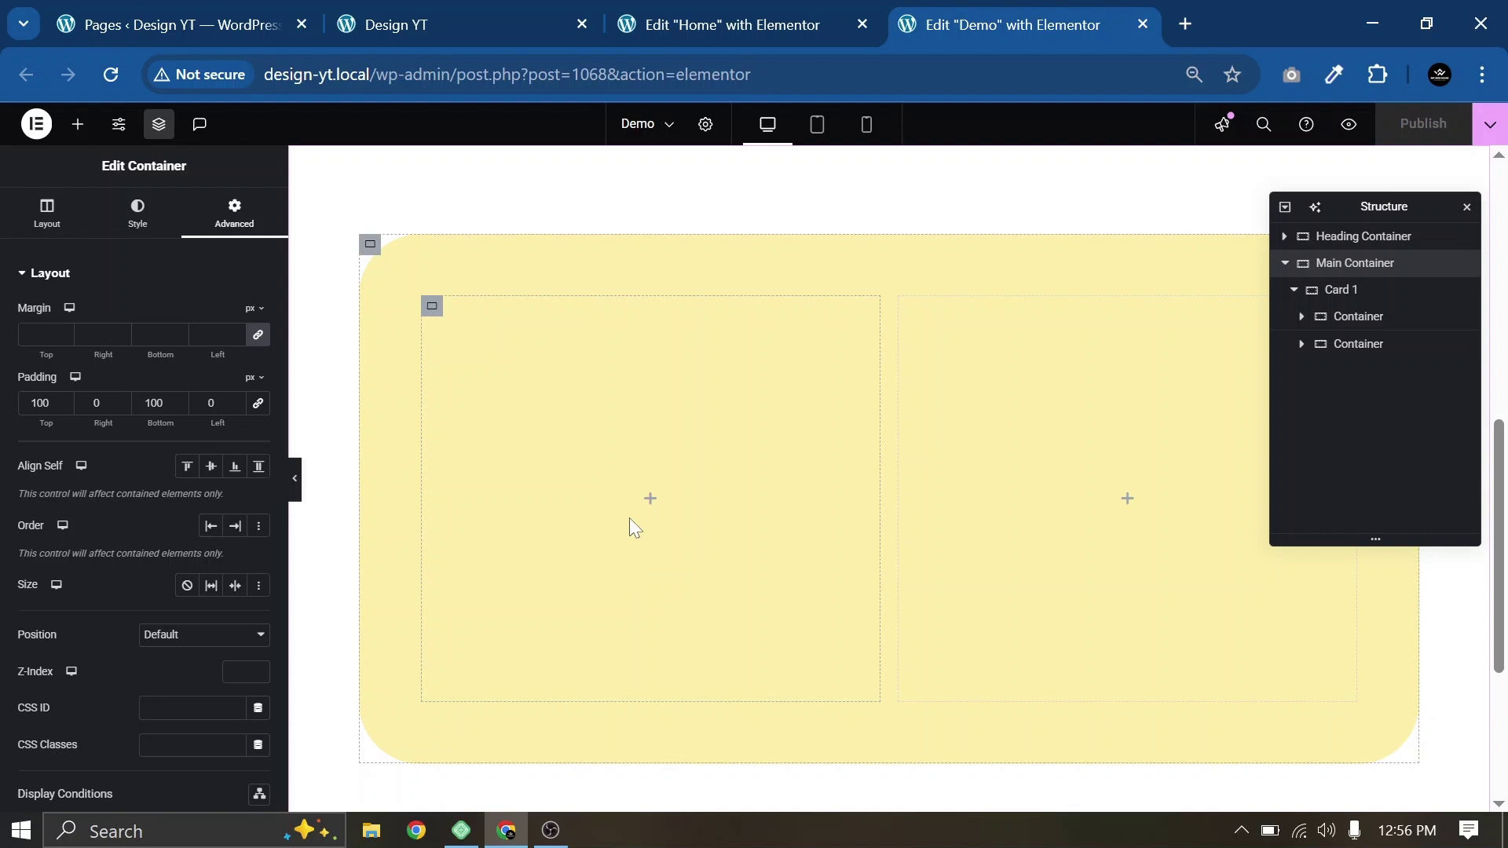
Step: Place an Image widget in the card's right column showing the yellow website mockup
click(1128, 503)
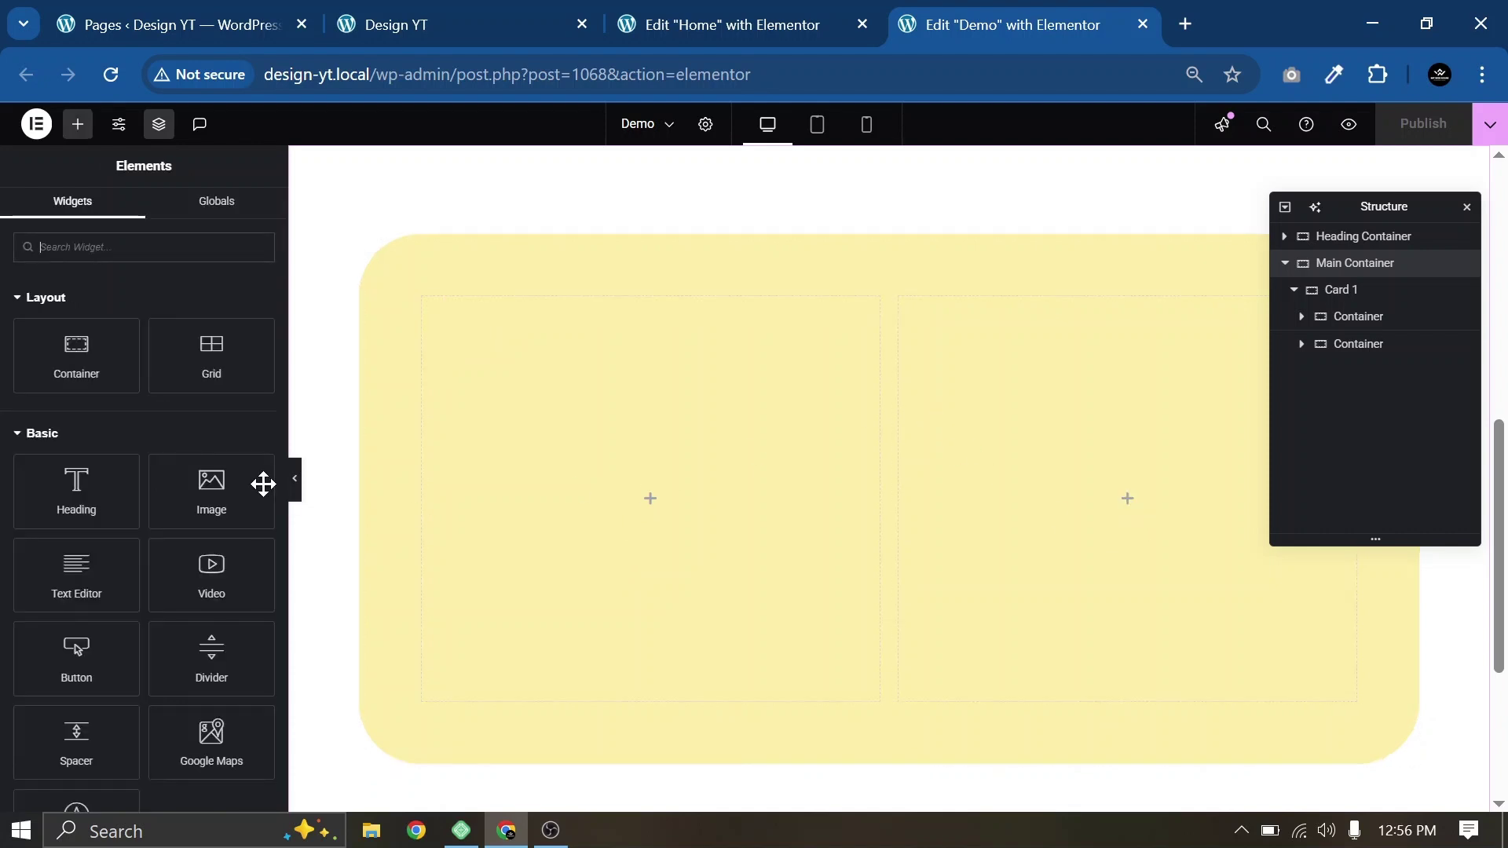
drag(212, 488, 1148, 524)
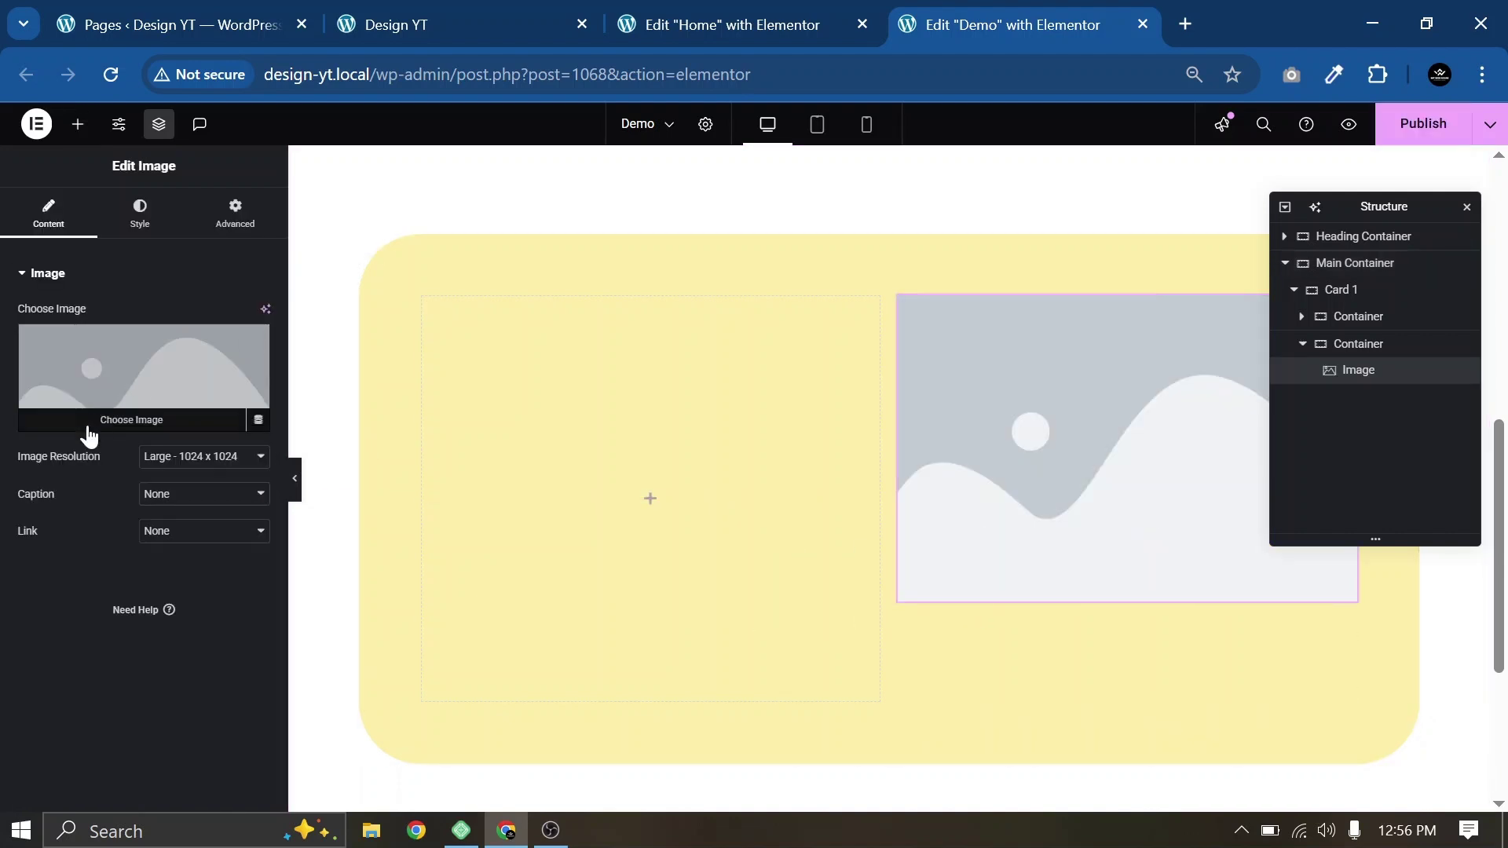
click(92, 358)
click(897, 332)
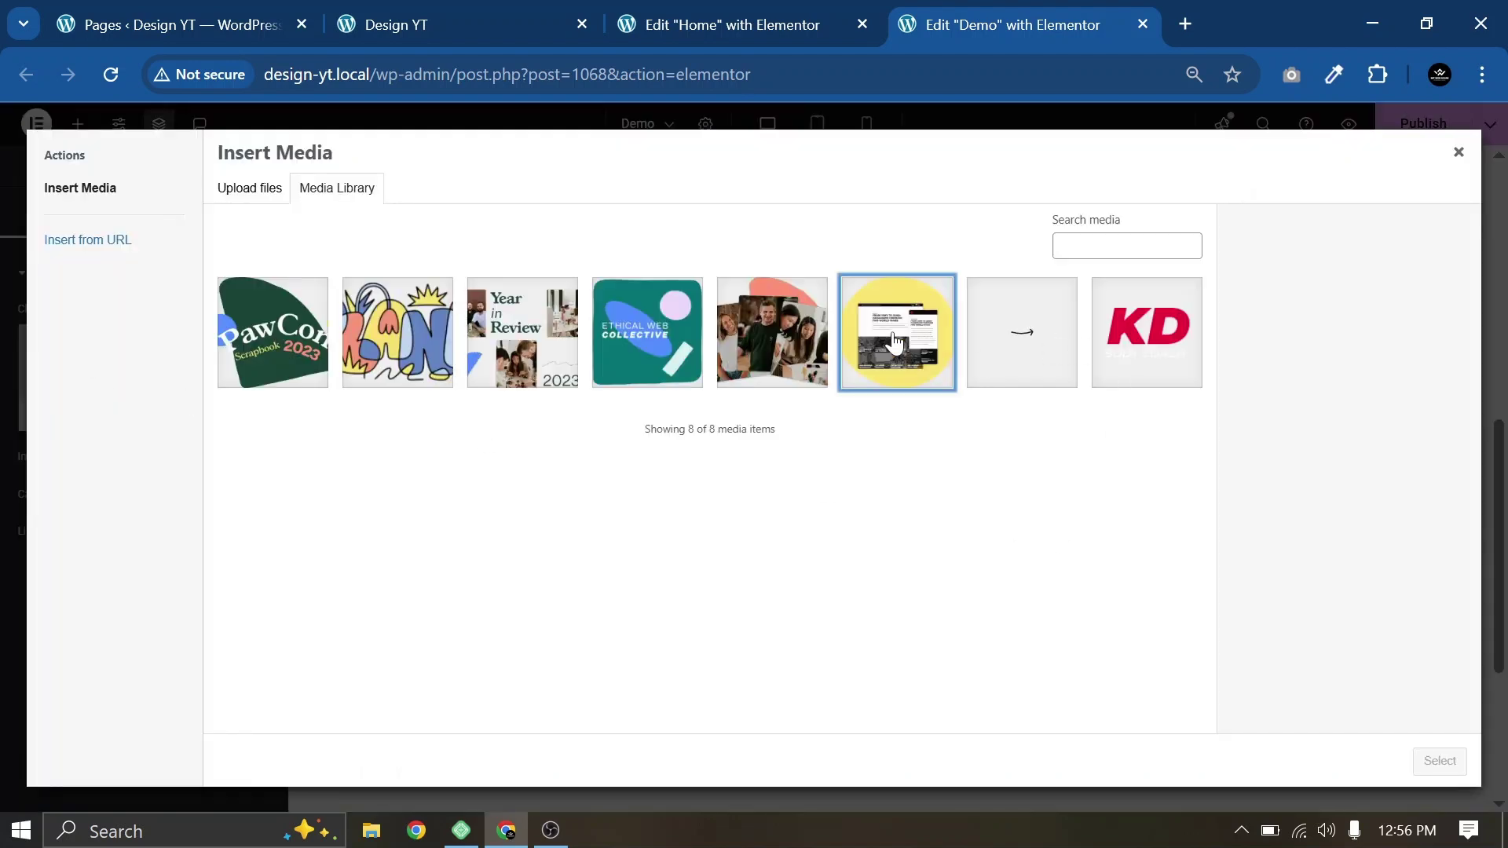
click(1438, 761)
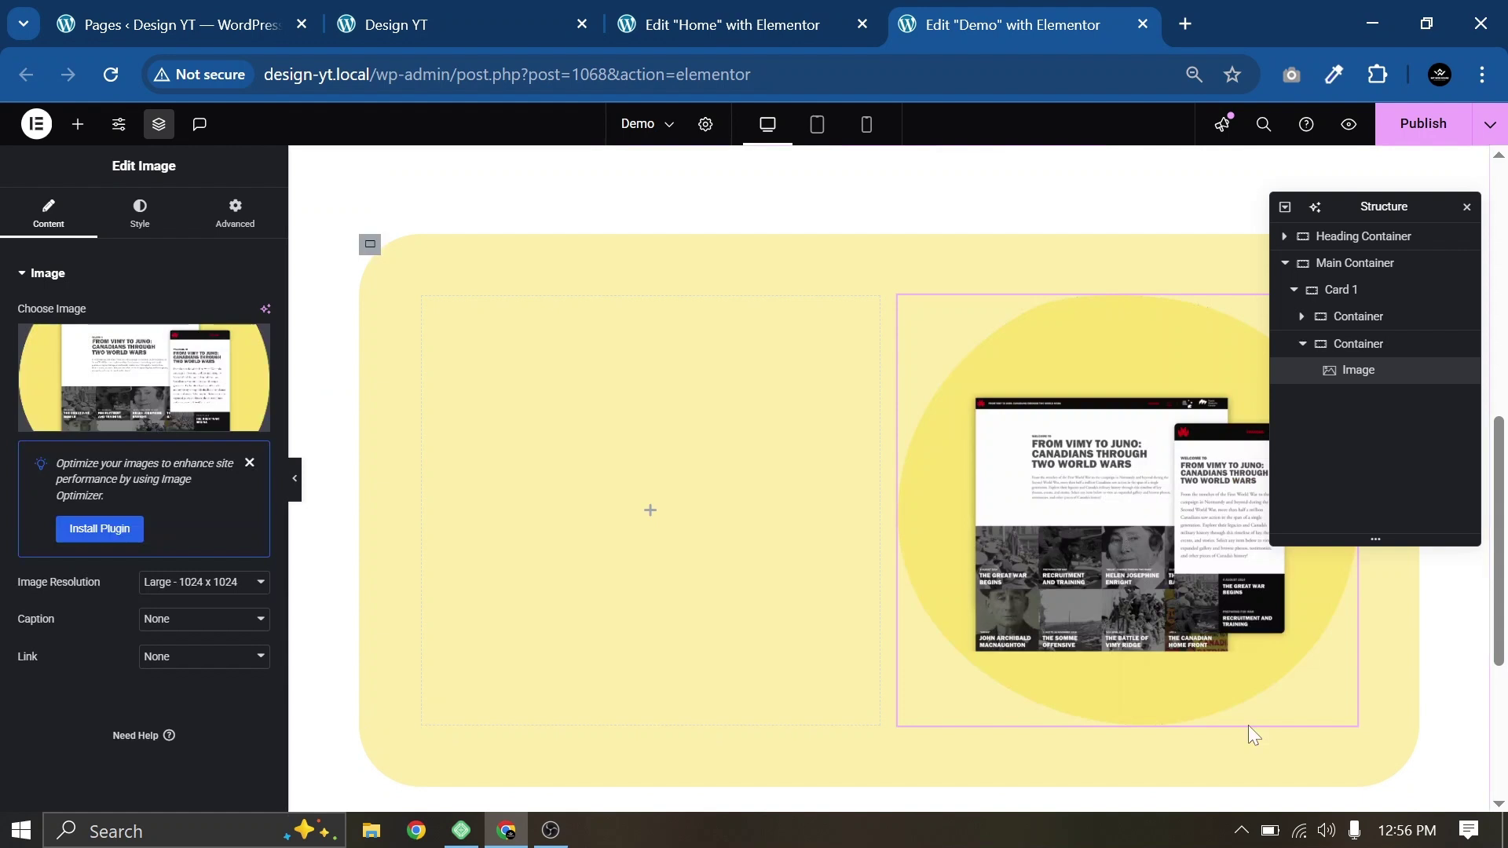
Step: Add Heading, Text Editor and Button widgets to the card's left column
click(650, 515)
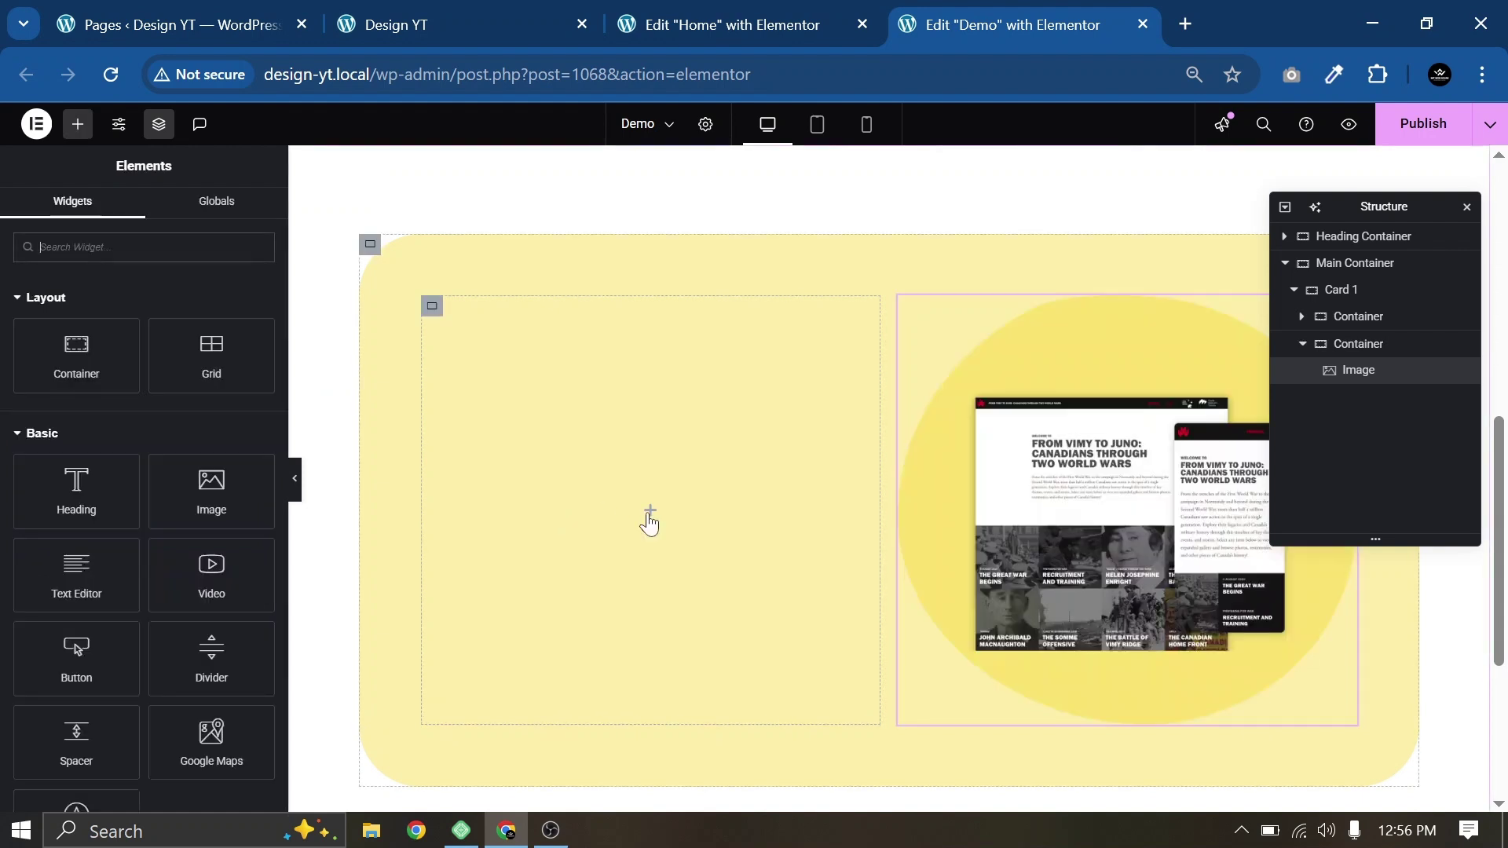
drag(63, 483, 509, 539)
click(77, 124)
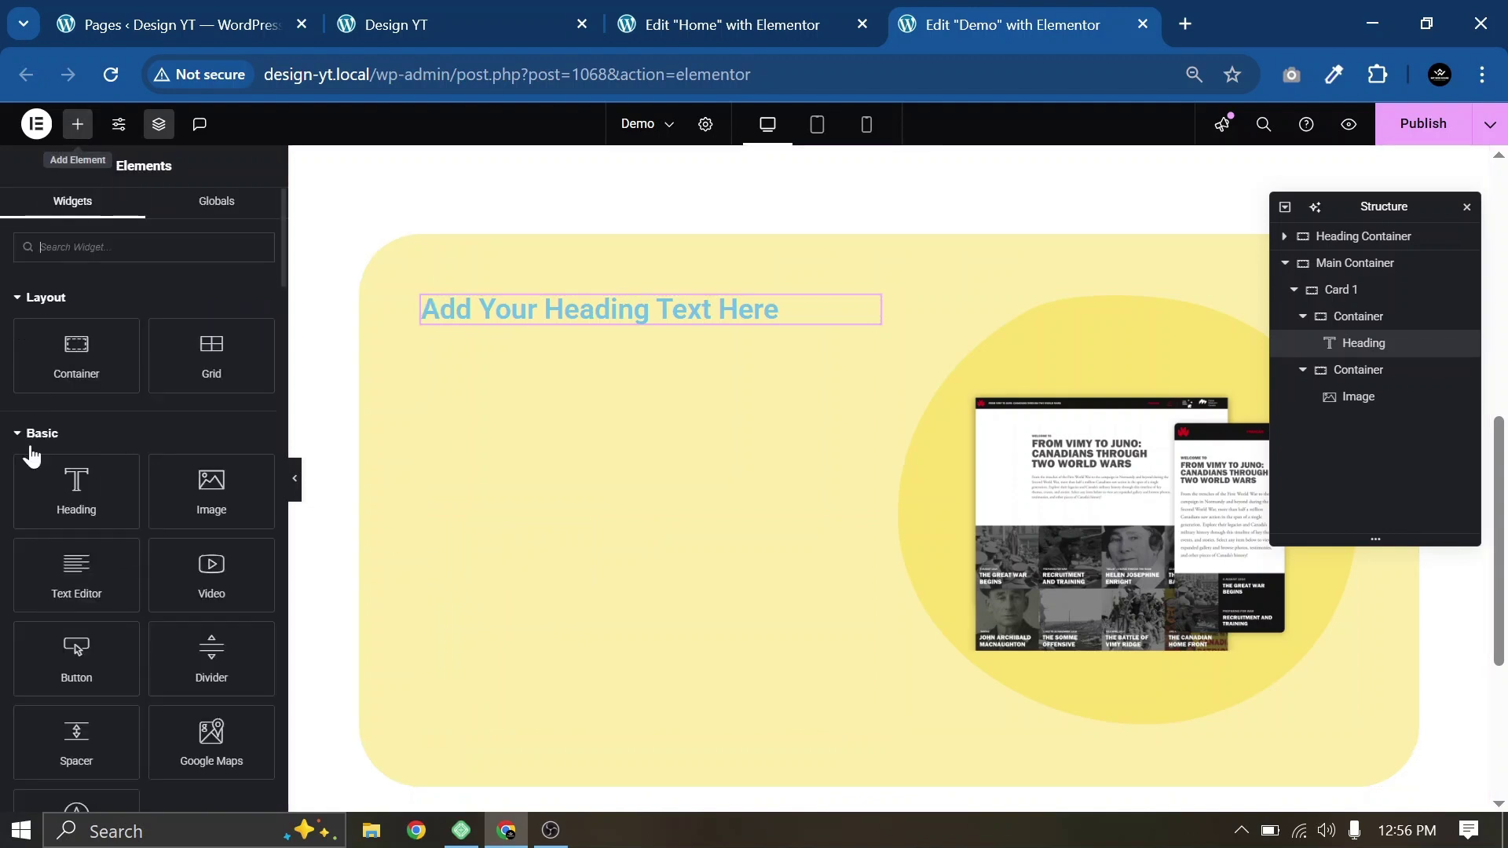
drag(70, 562, 548, 322)
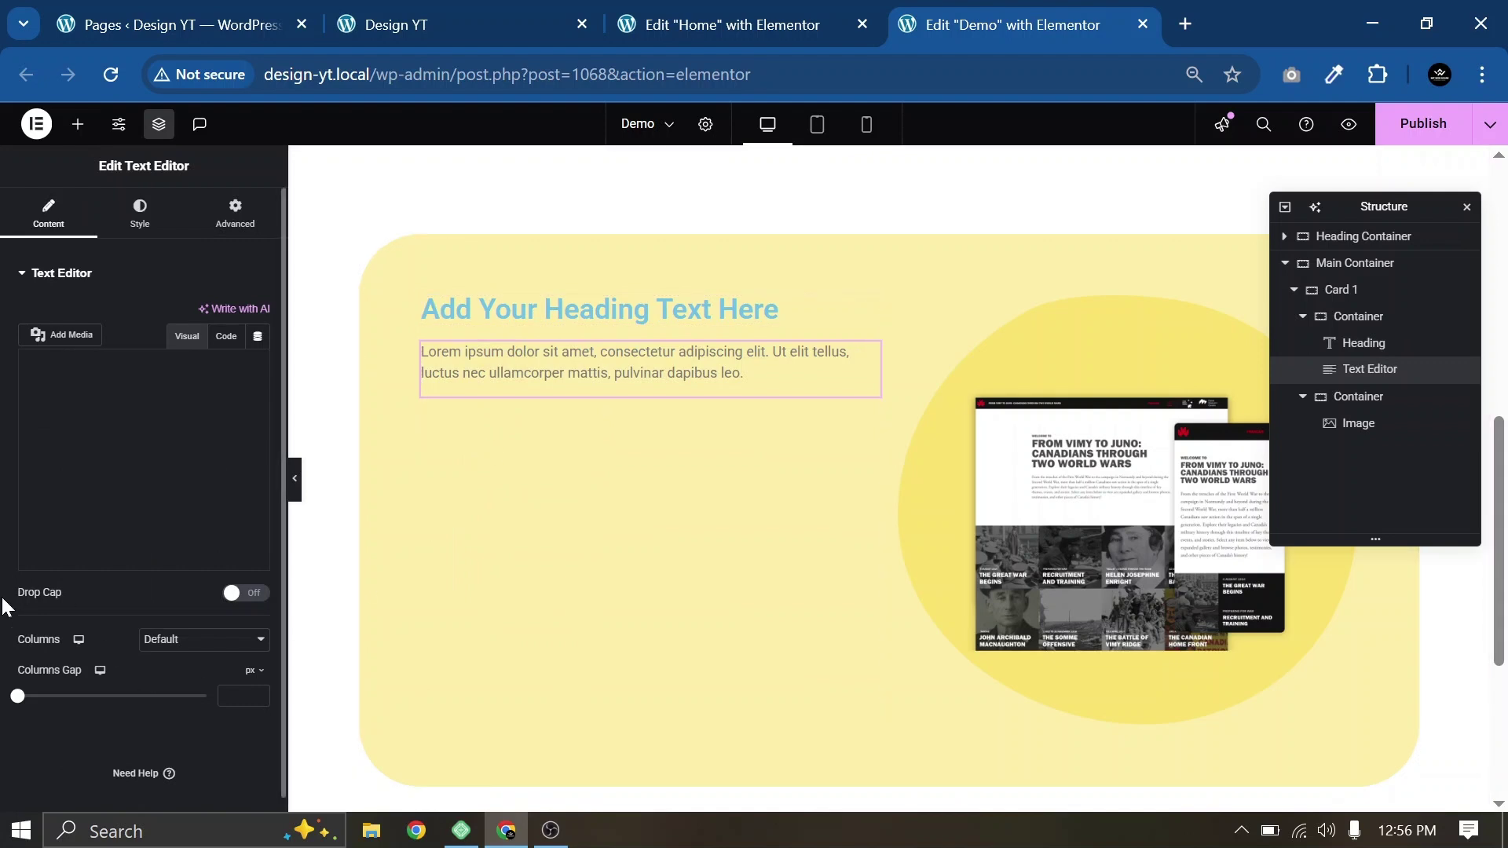
click(77, 123)
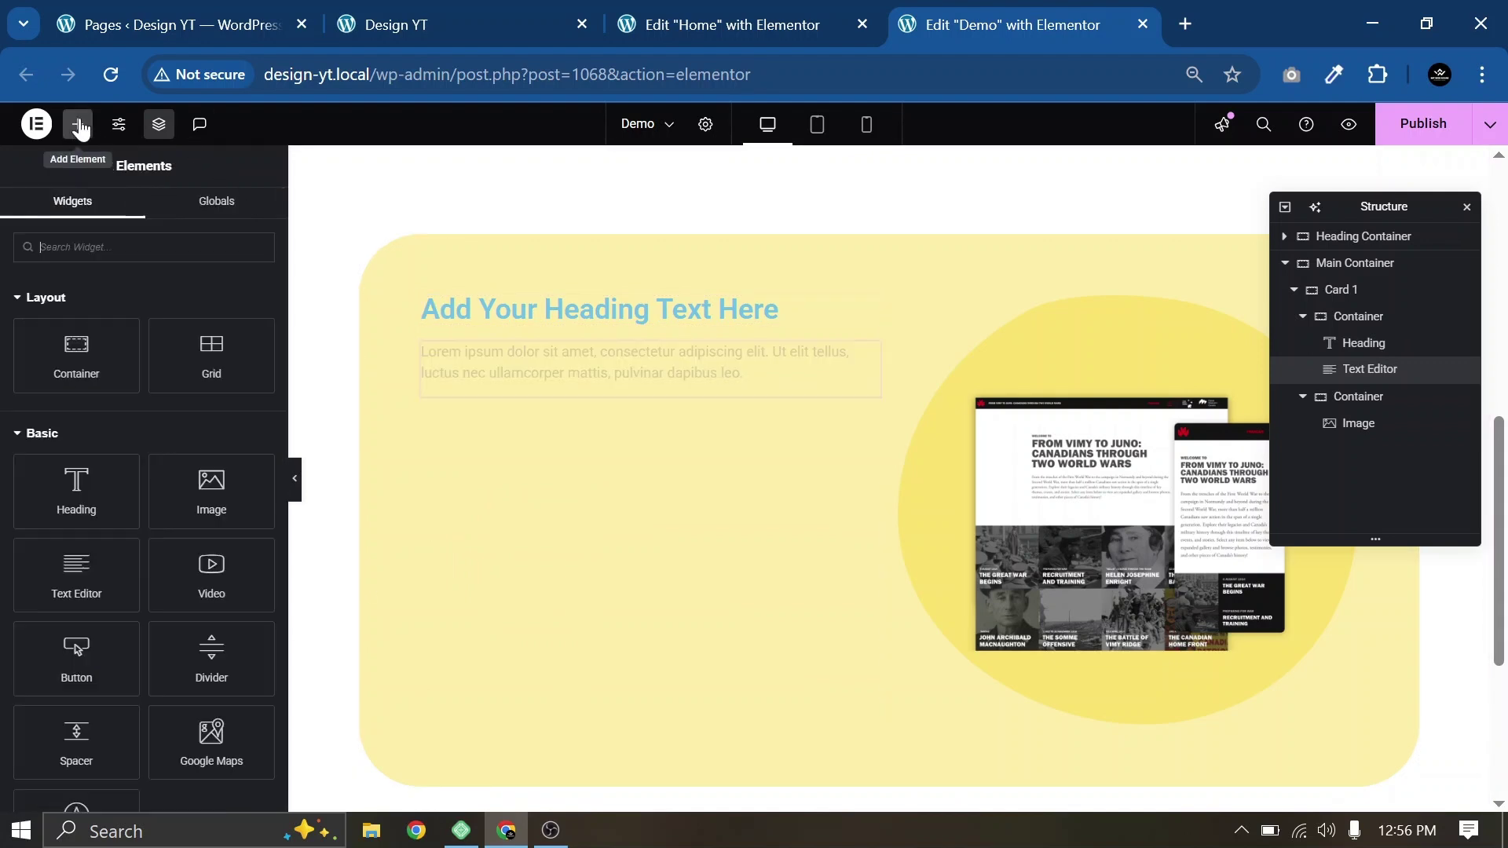
drag(77, 657, 569, 378)
Step: Vertically center Card 1's two columns and change the column gap in its Layout settings
click(569, 378)
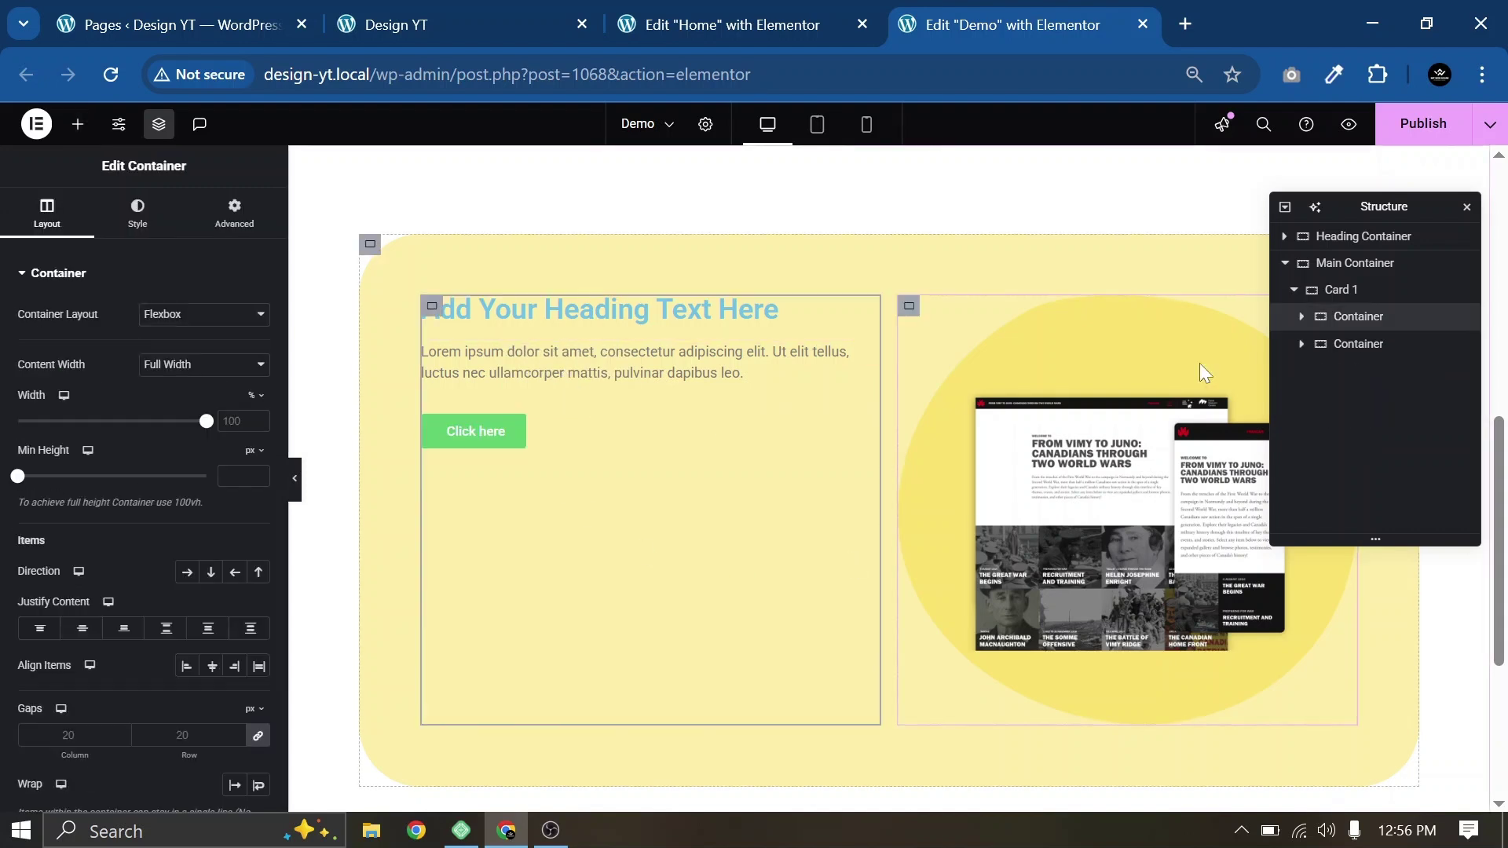
click(1359, 296)
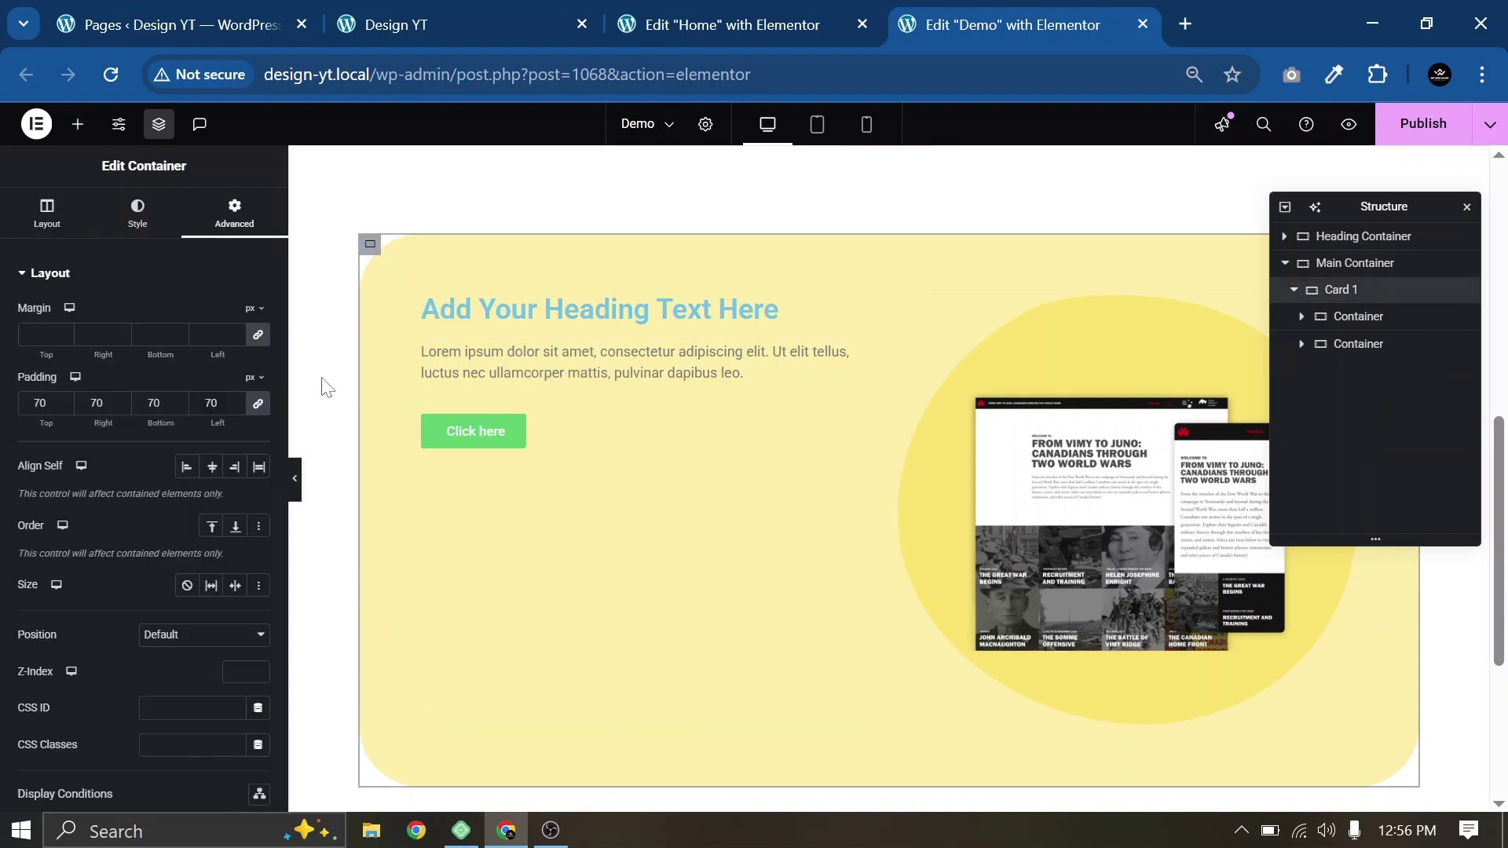
click(28, 217)
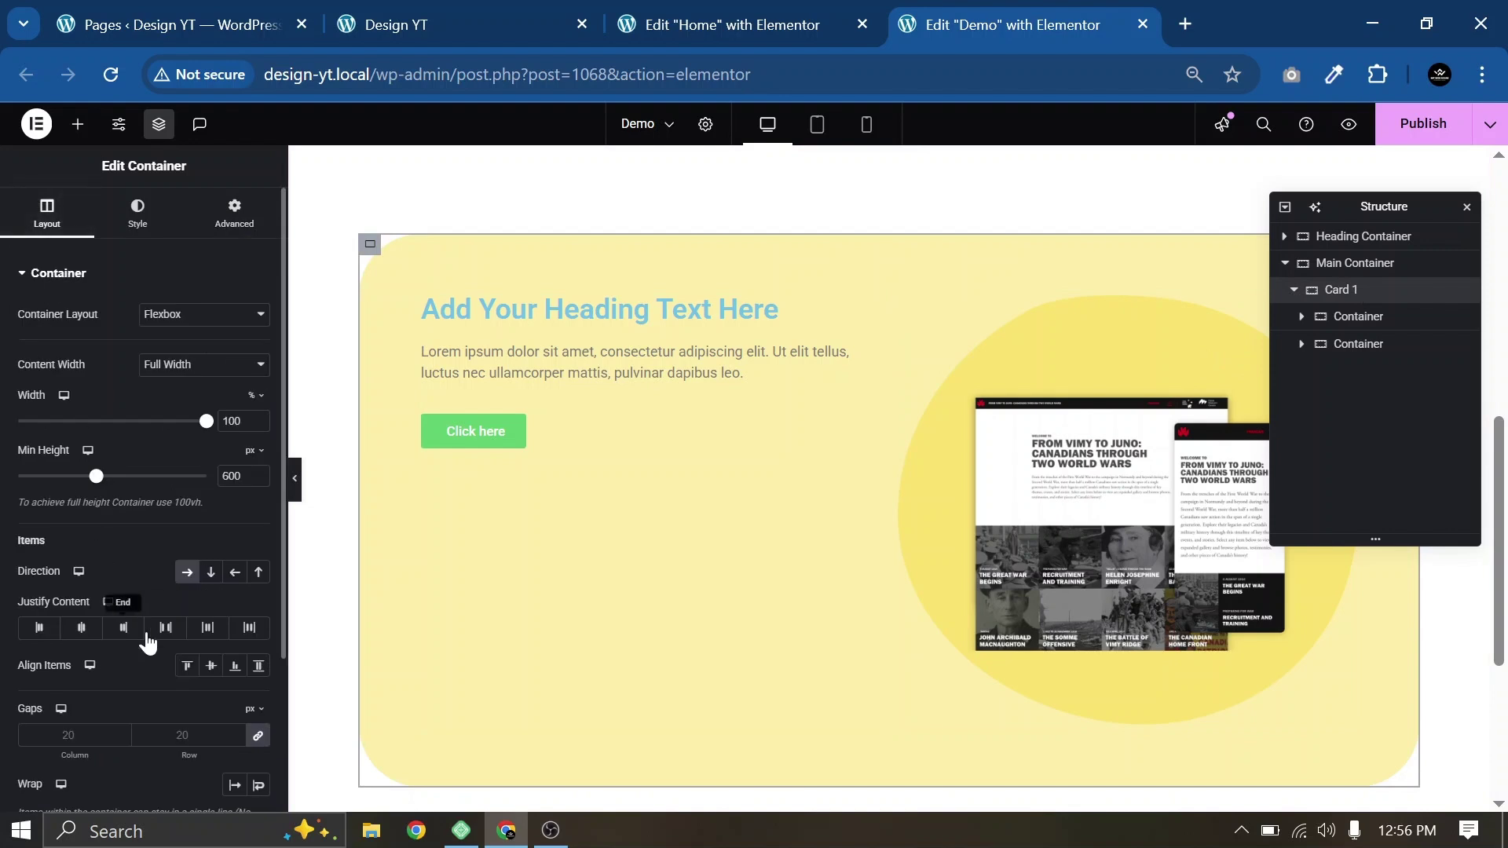
click(208, 682)
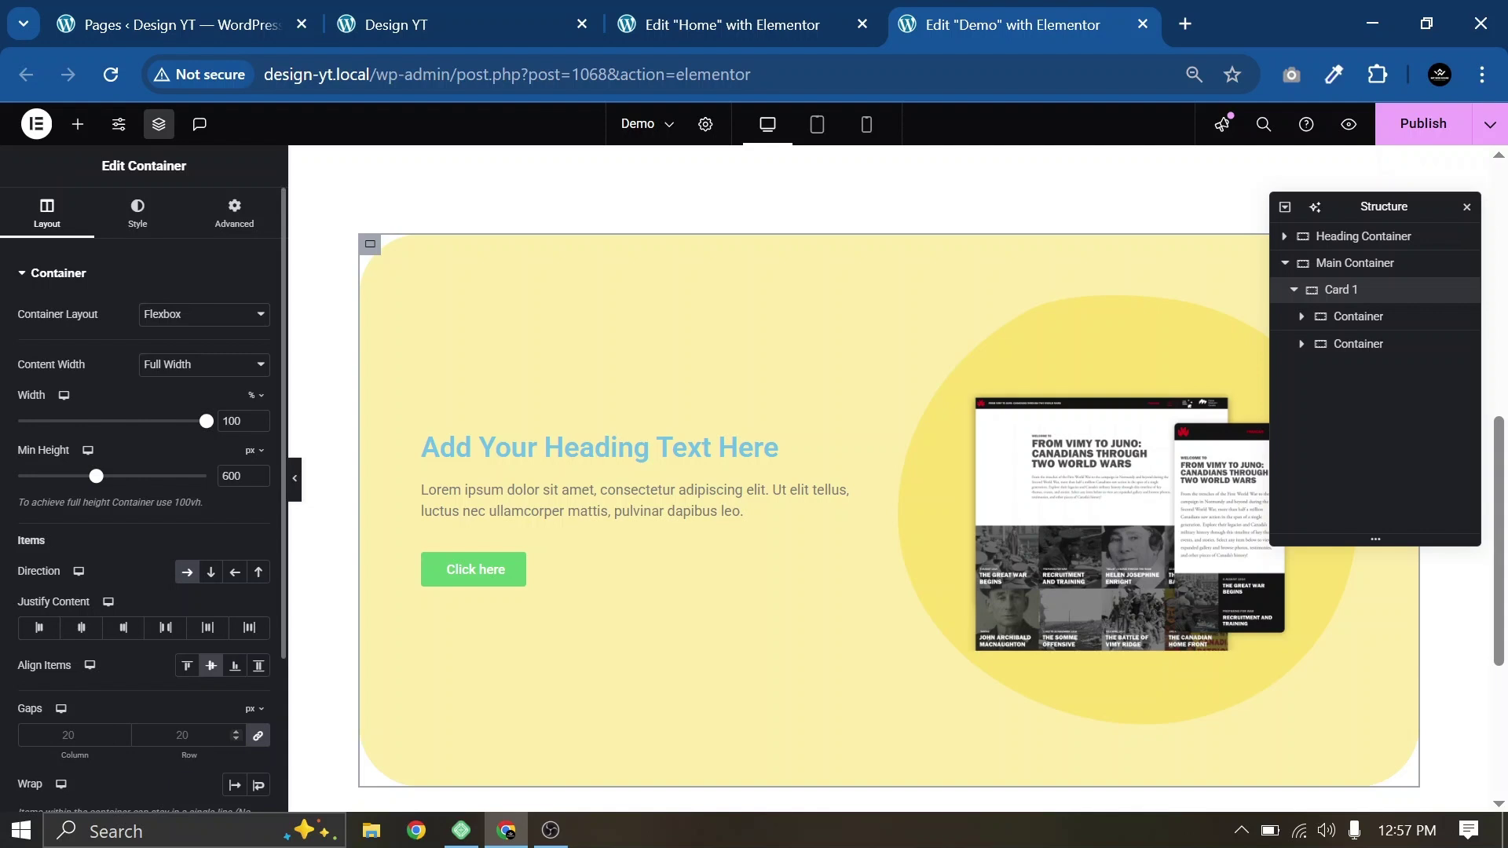
click(59, 735)
text(0)
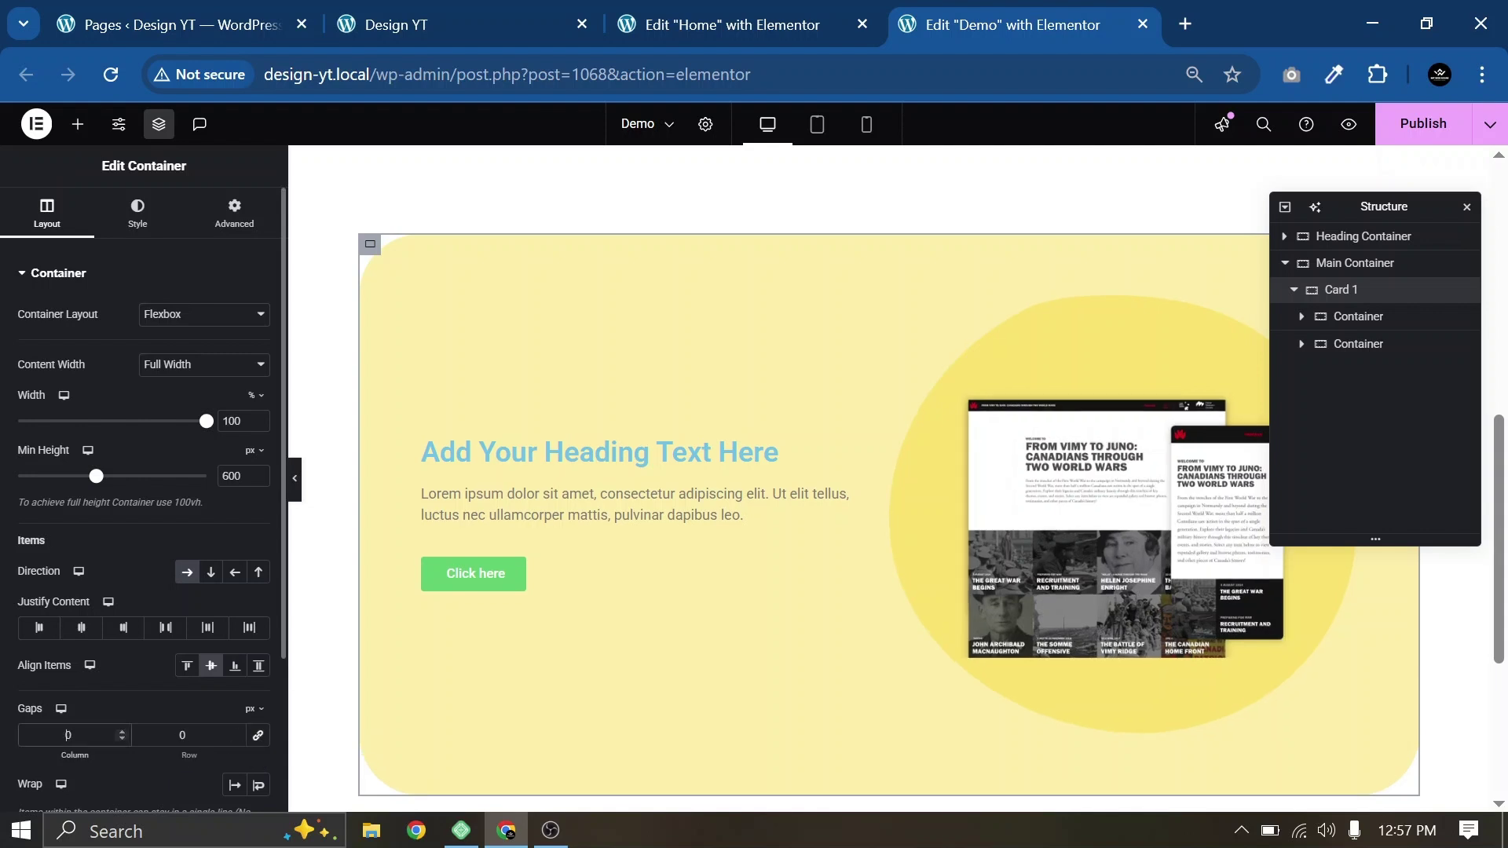
text(5)
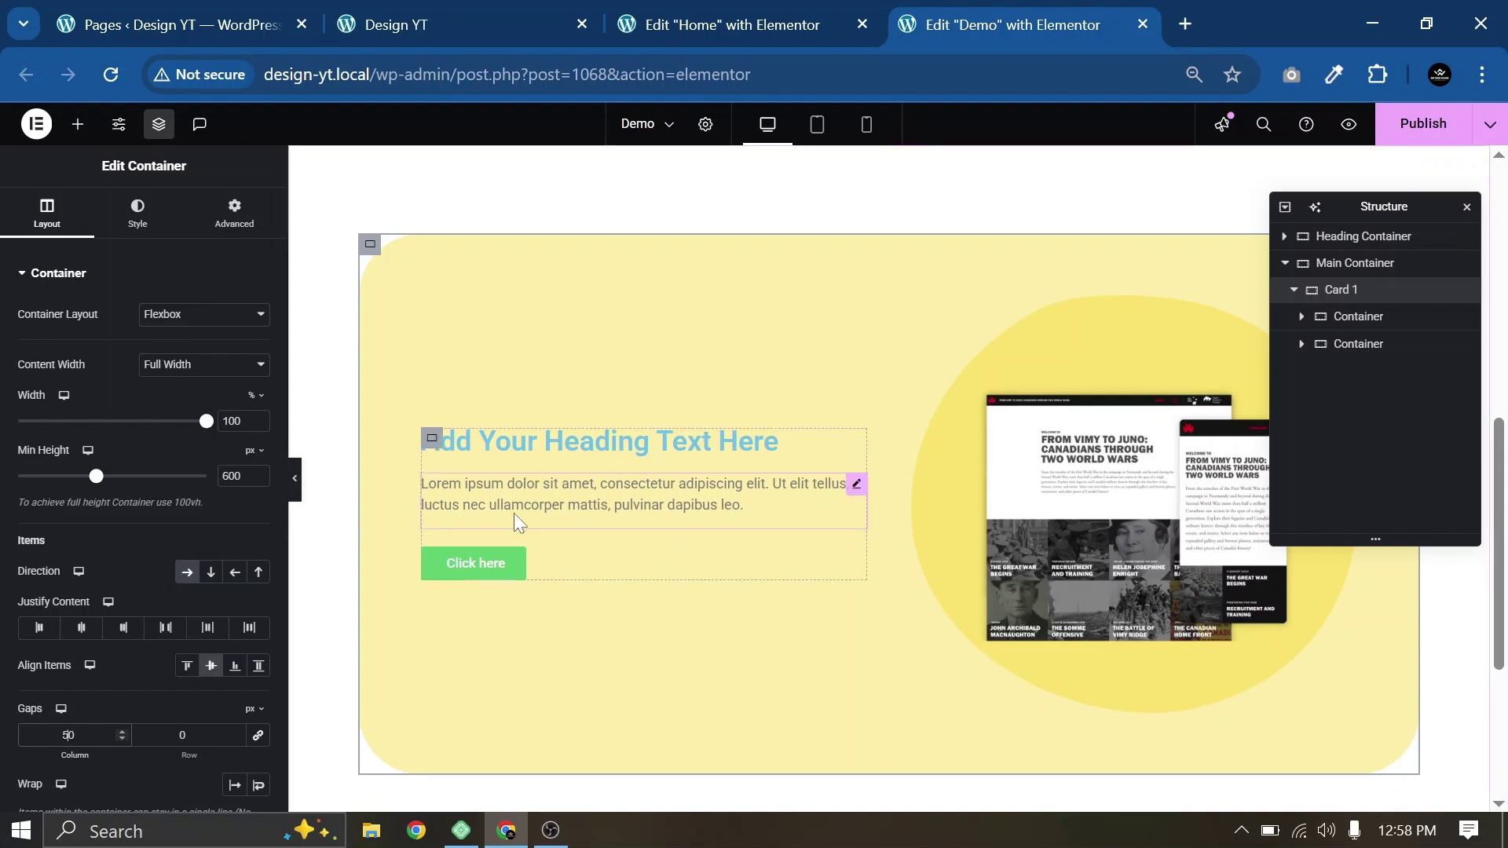
Step: Replace Card 1's placeholder heading with the 'FROM VIMY TO JUNO' heading copied from Home
key(ctrl+Page_Up)
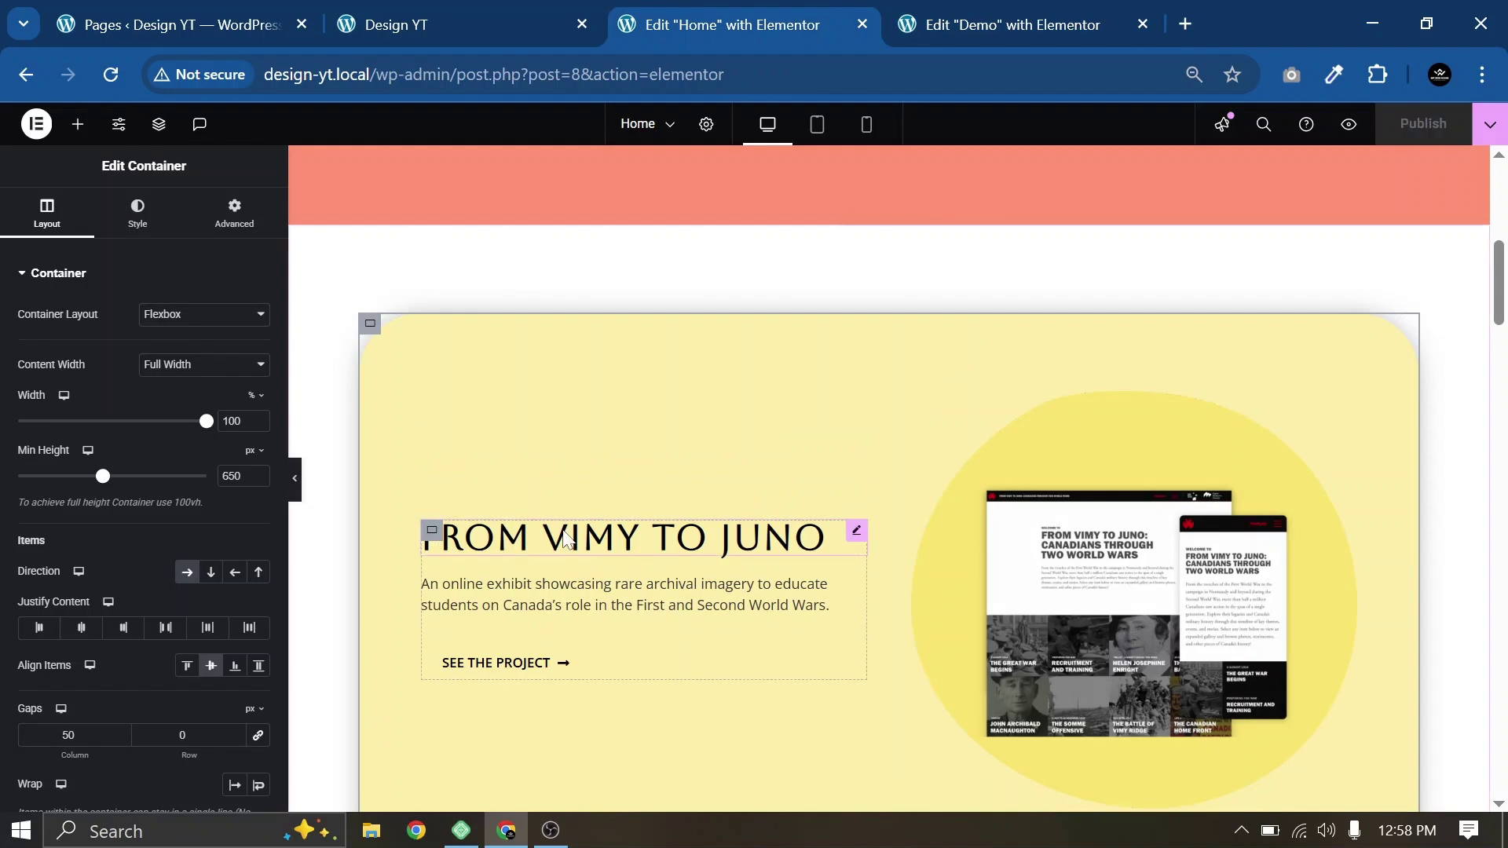
right_click(566, 538)
click(596, 481)
click(965, 17)
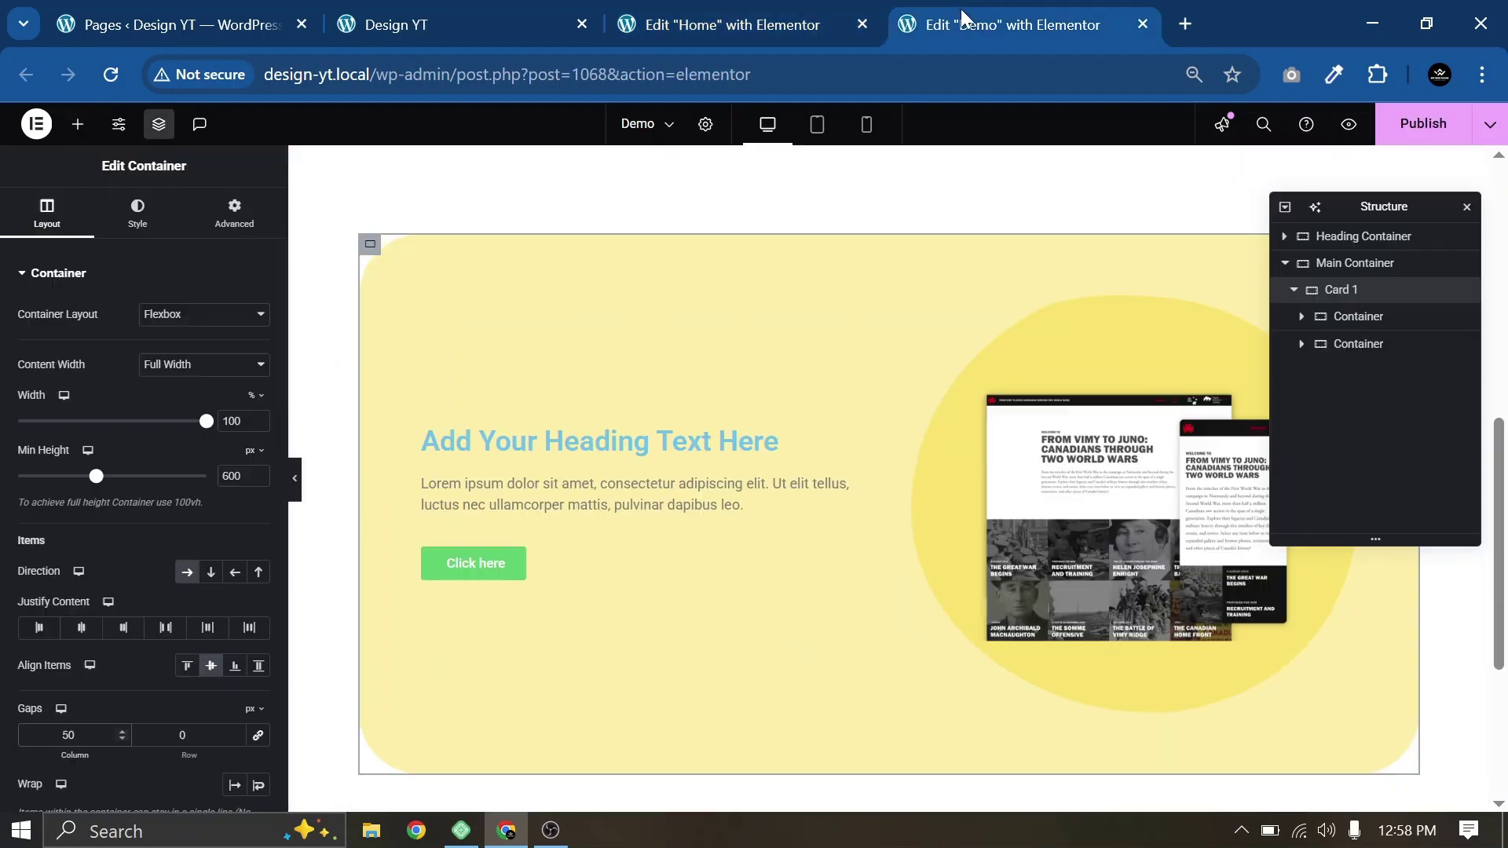
right_click(535, 445)
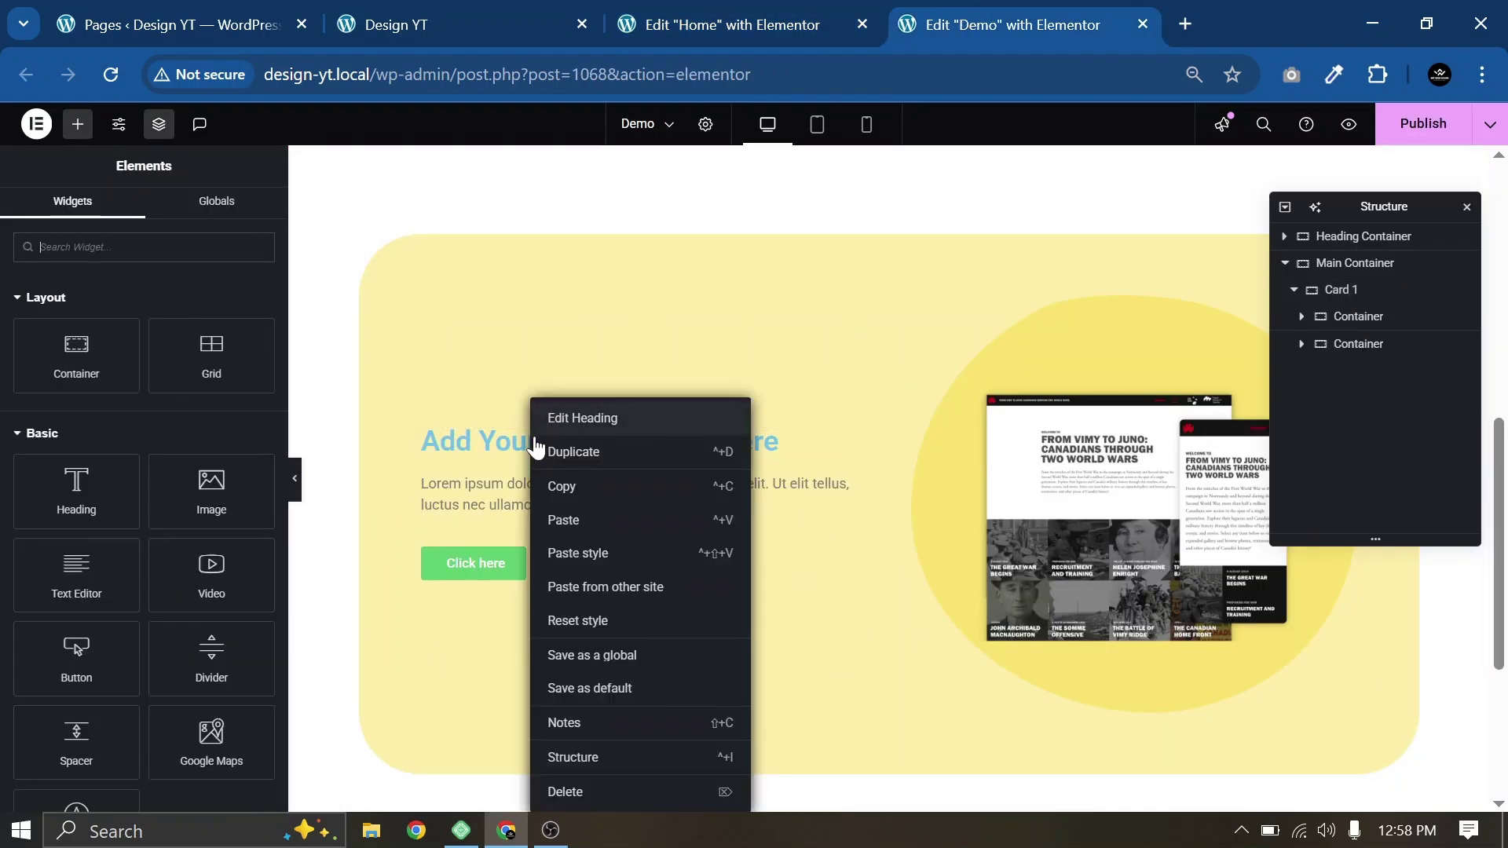
click(580, 518)
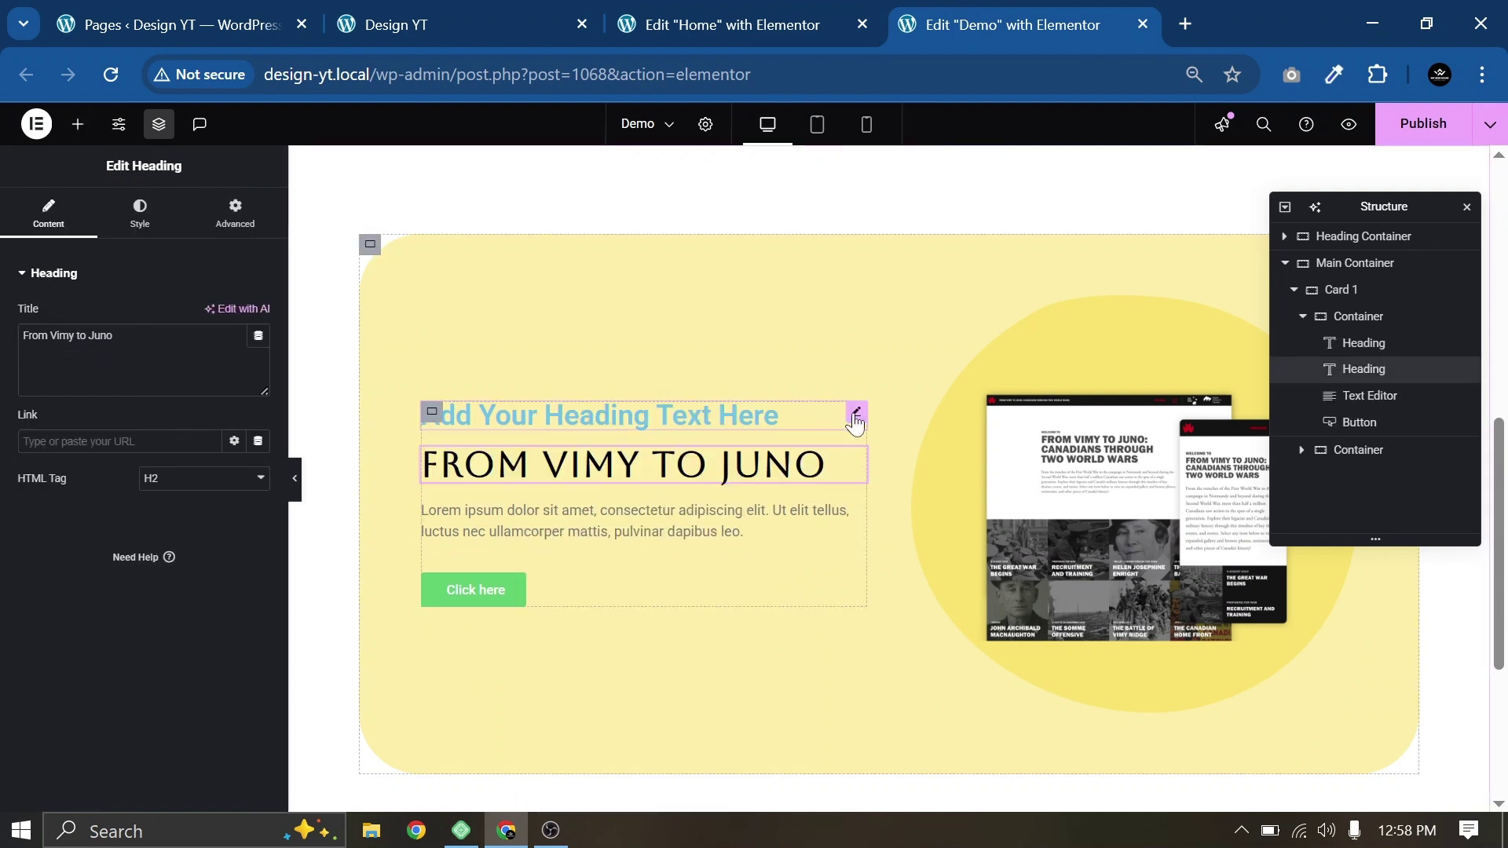
click(811, 415)
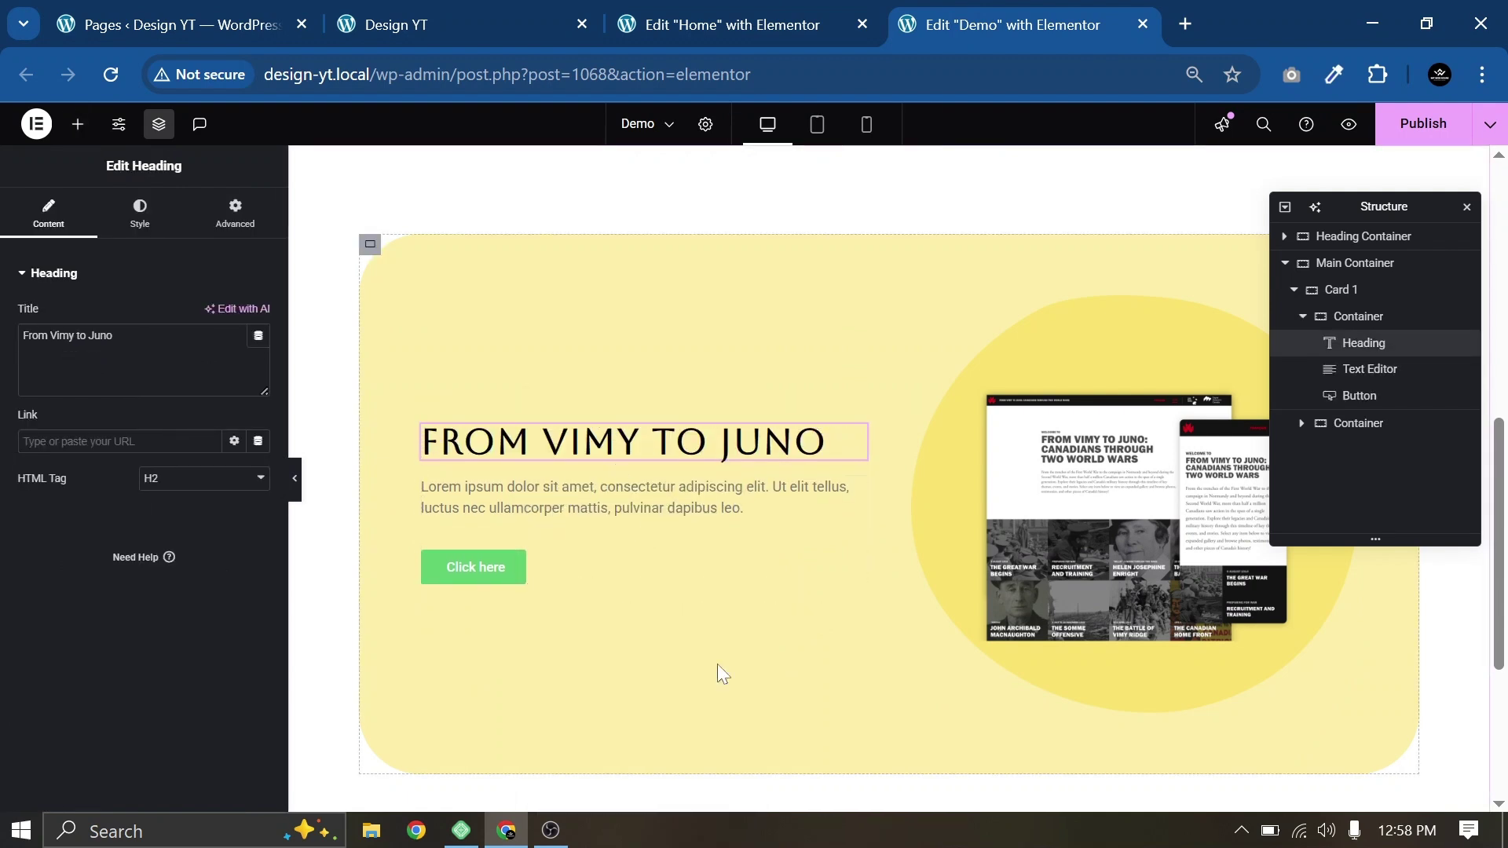
Step: Replace the Lorem ipsum placeholder with the exhibit description text copied from Home
click(742, 18)
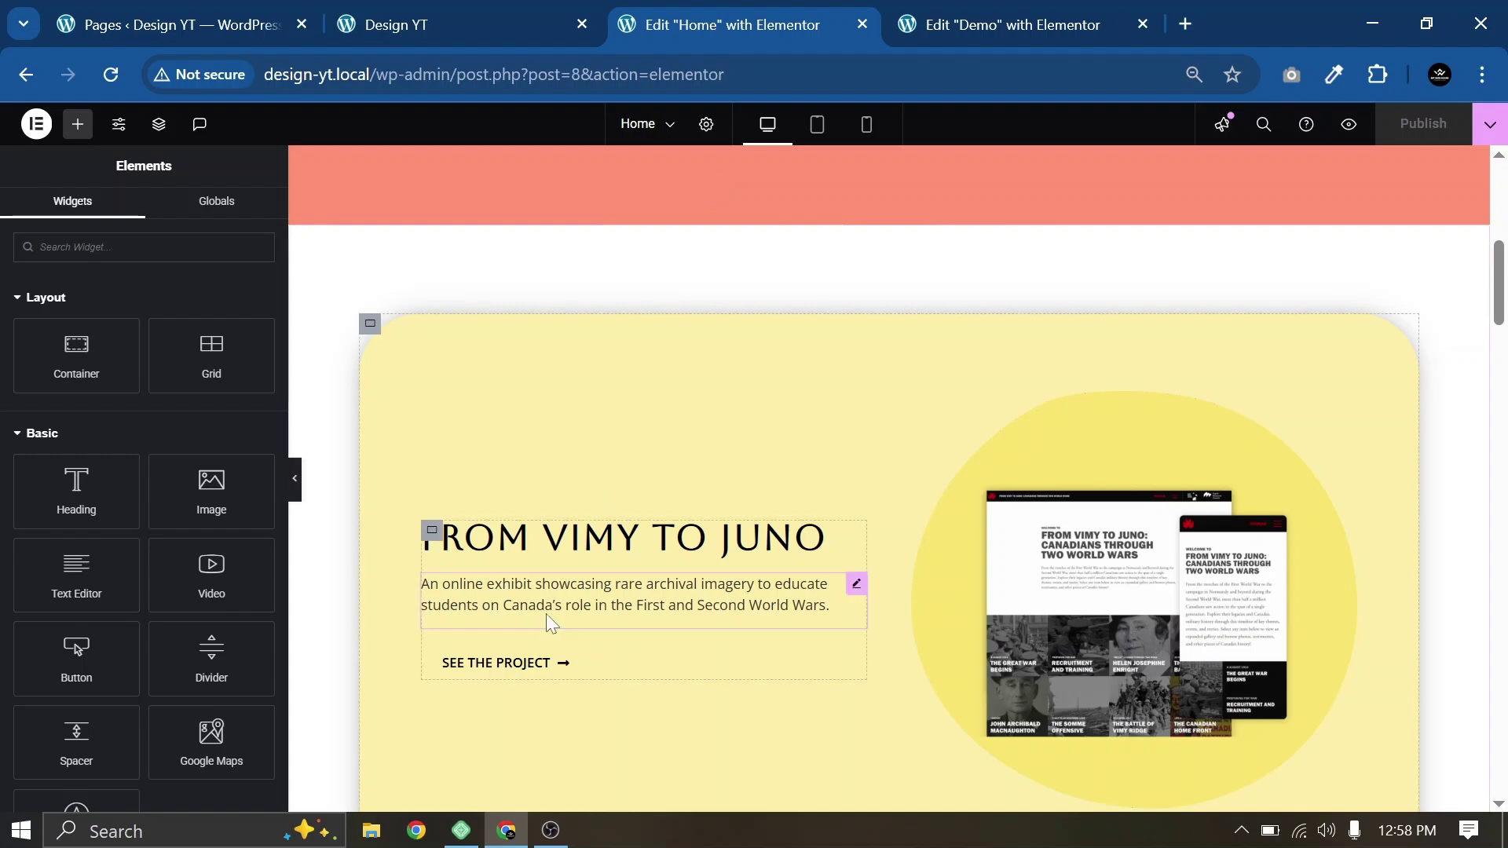
right_click(545, 614)
click(603, 509)
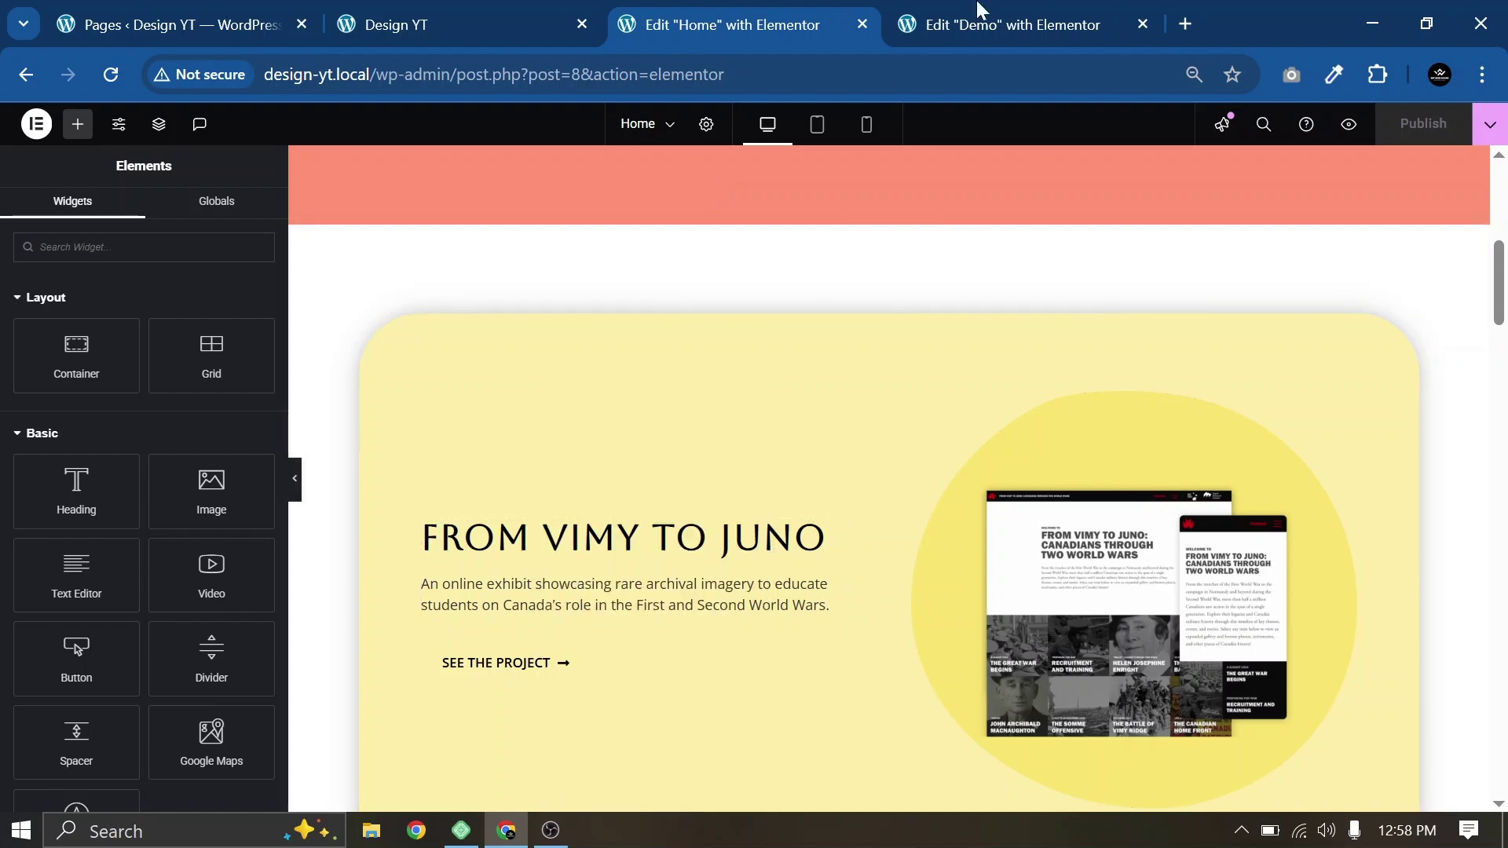
click(982, 11)
right_click(532, 507)
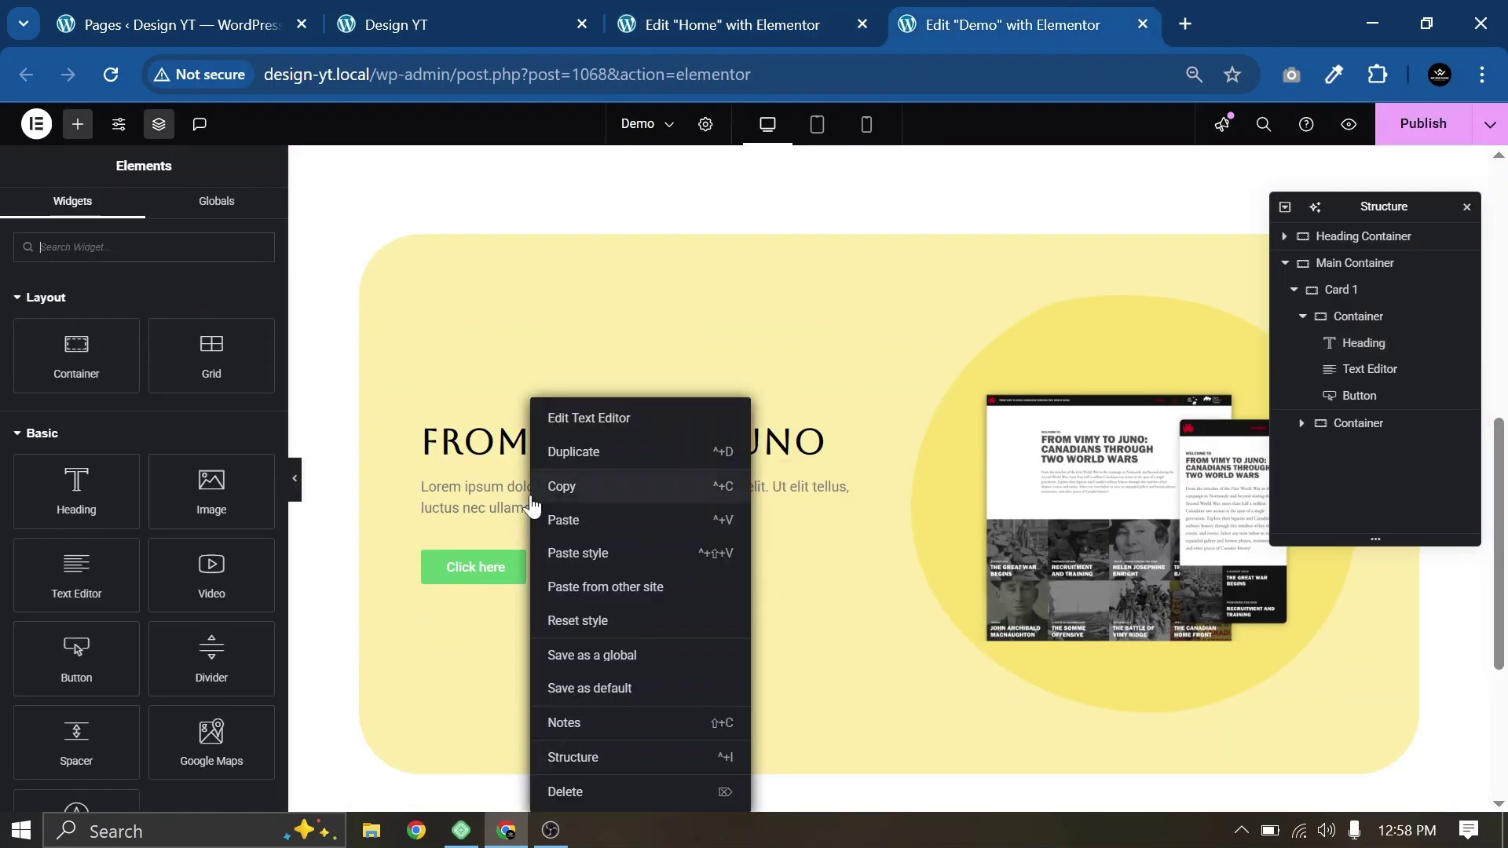
click(599, 519)
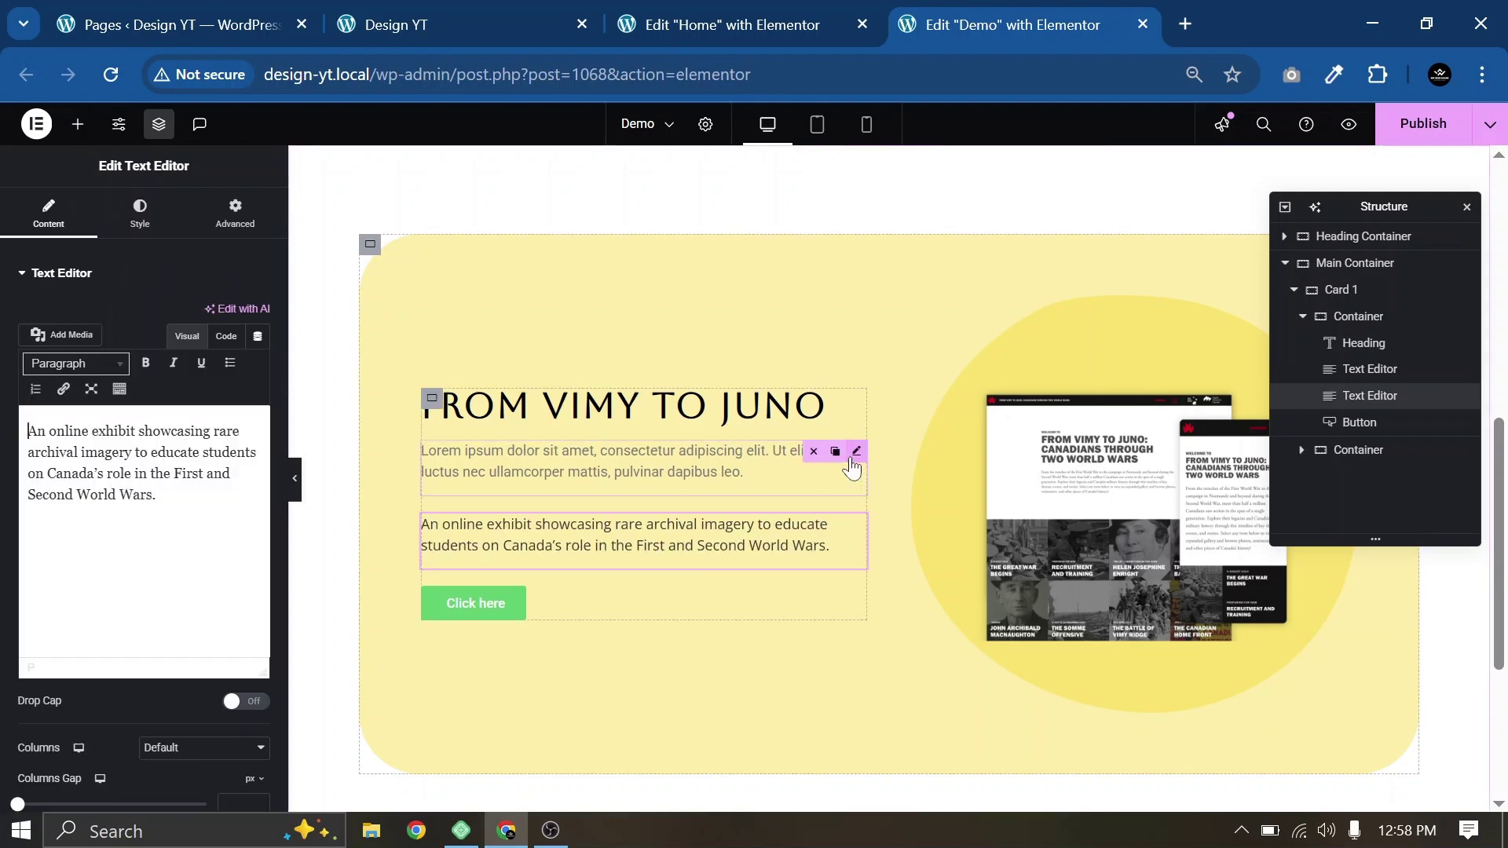
click(814, 451)
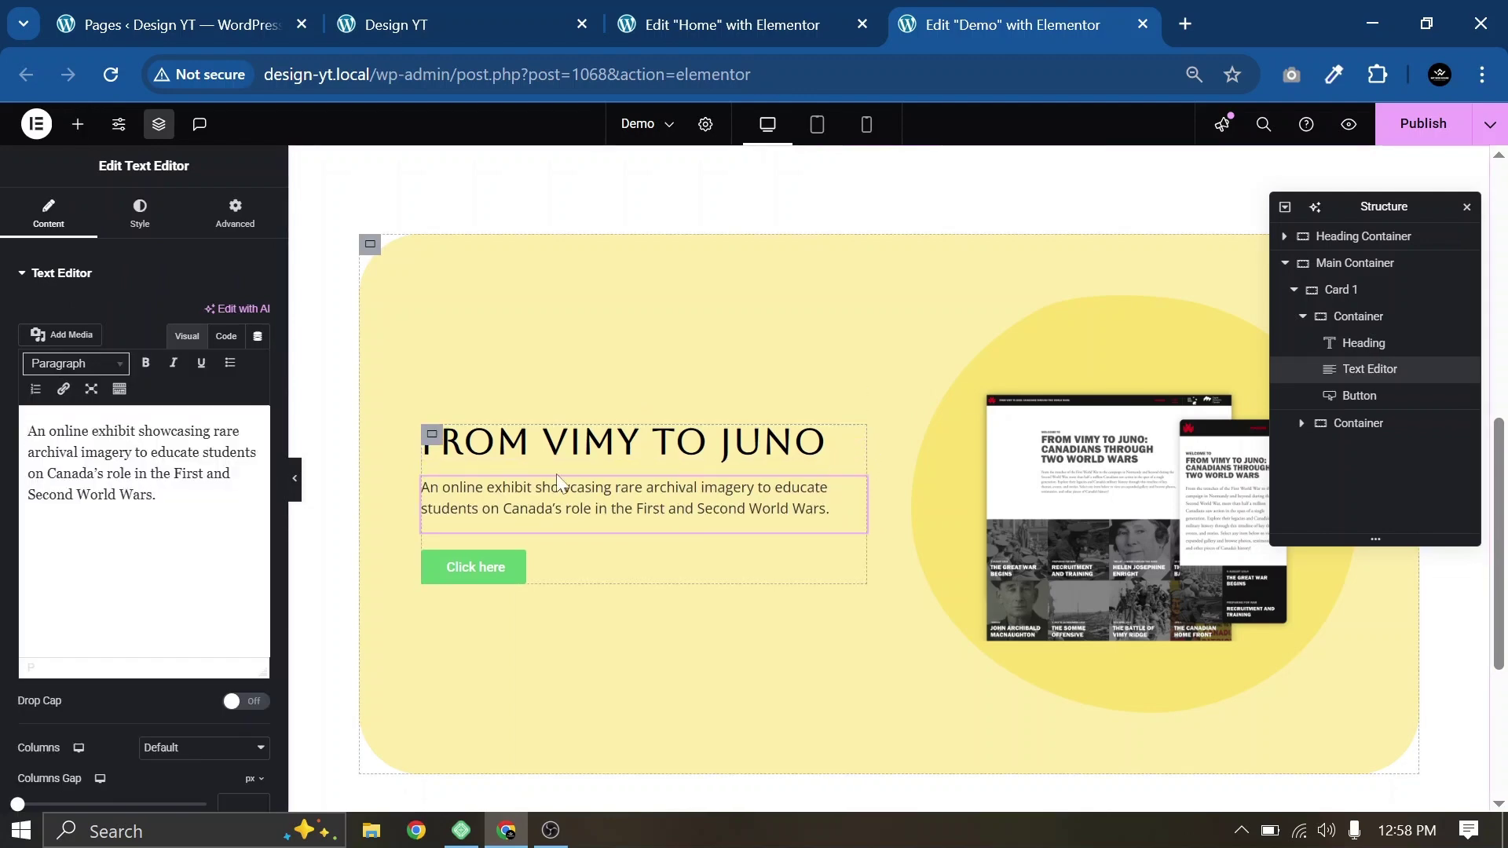
Step: Replace the 'Click here' button with the 'SEE THE PROJECT' button copied from Home
click(724, 11)
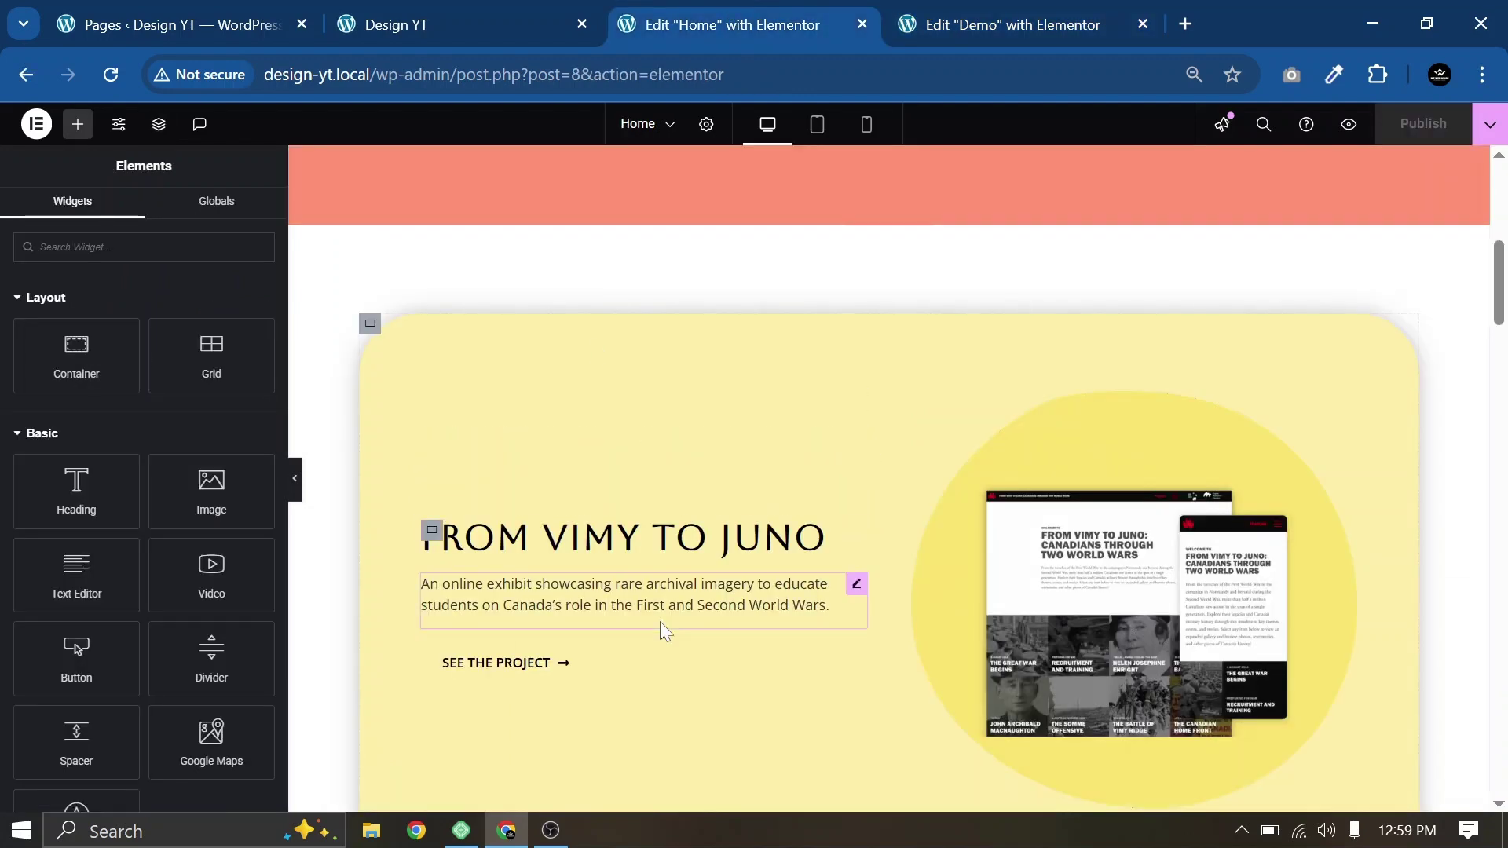
right_click(619, 669)
click(673, 503)
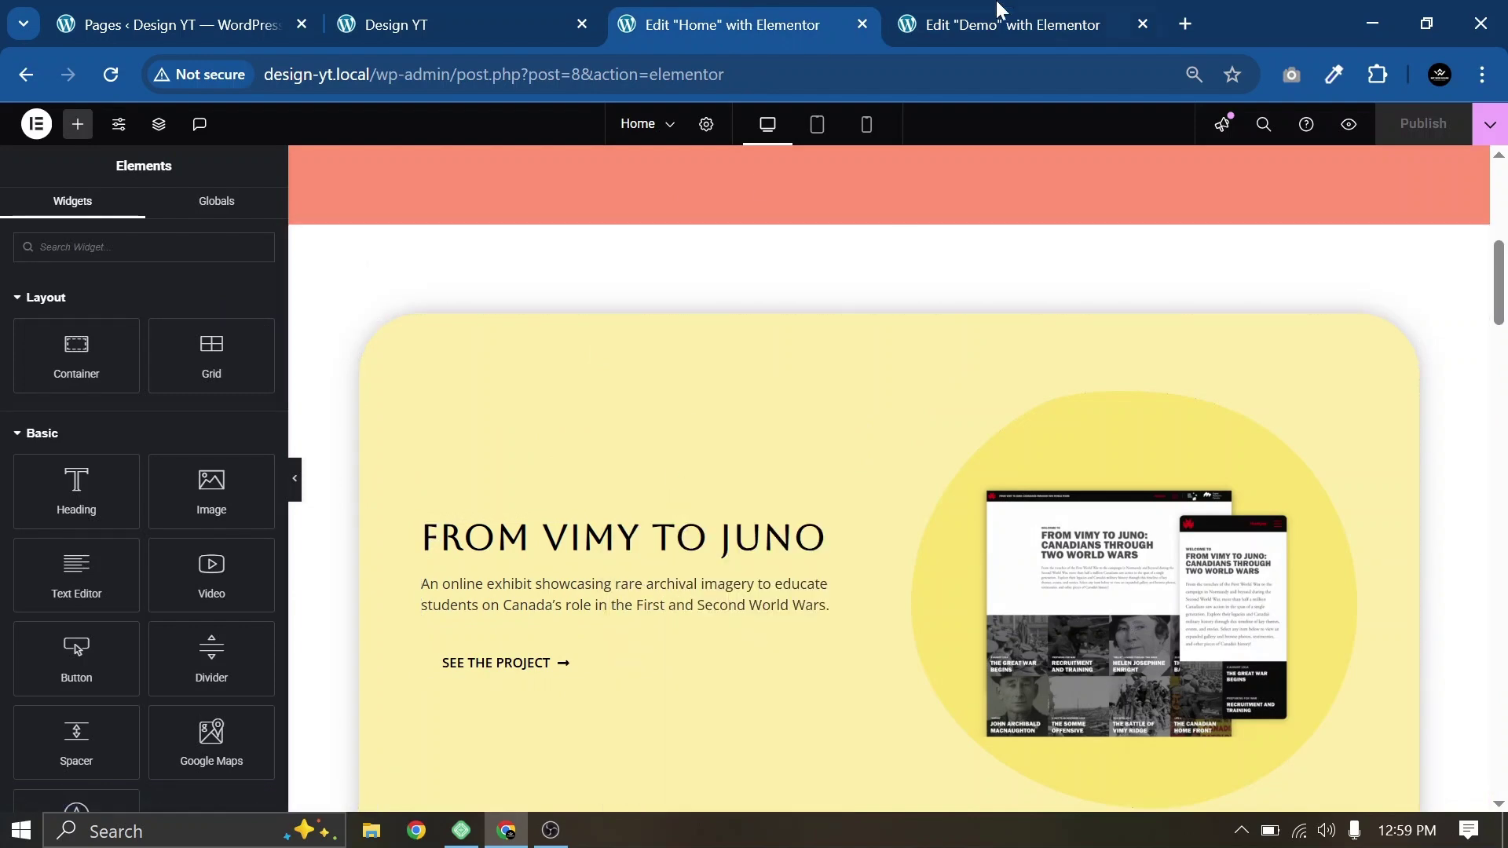
click(1014, 25)
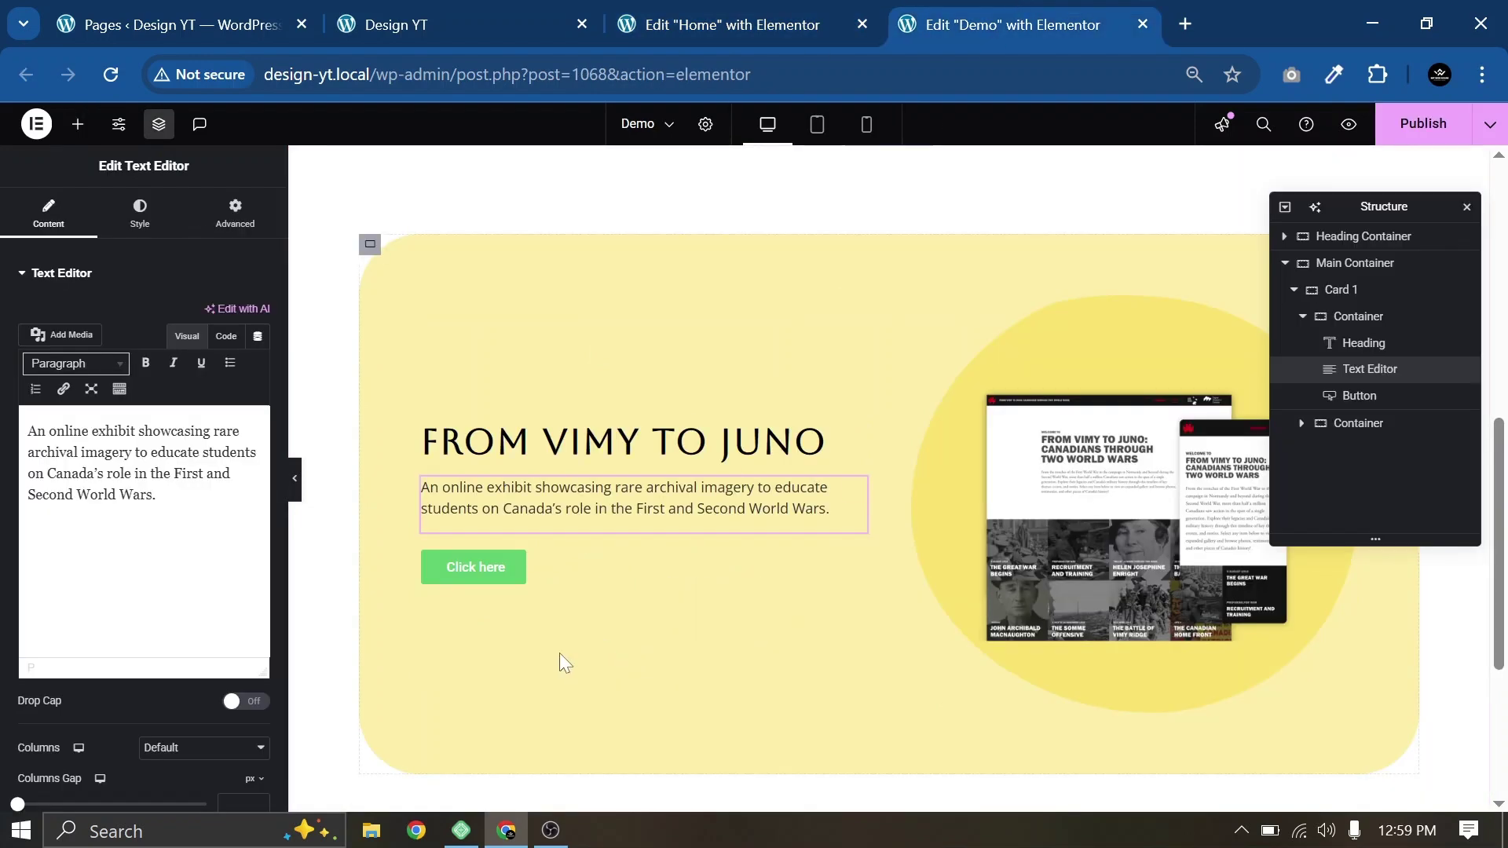
right_click(582, 568)
click(621, 518)
right_click(513, 534)
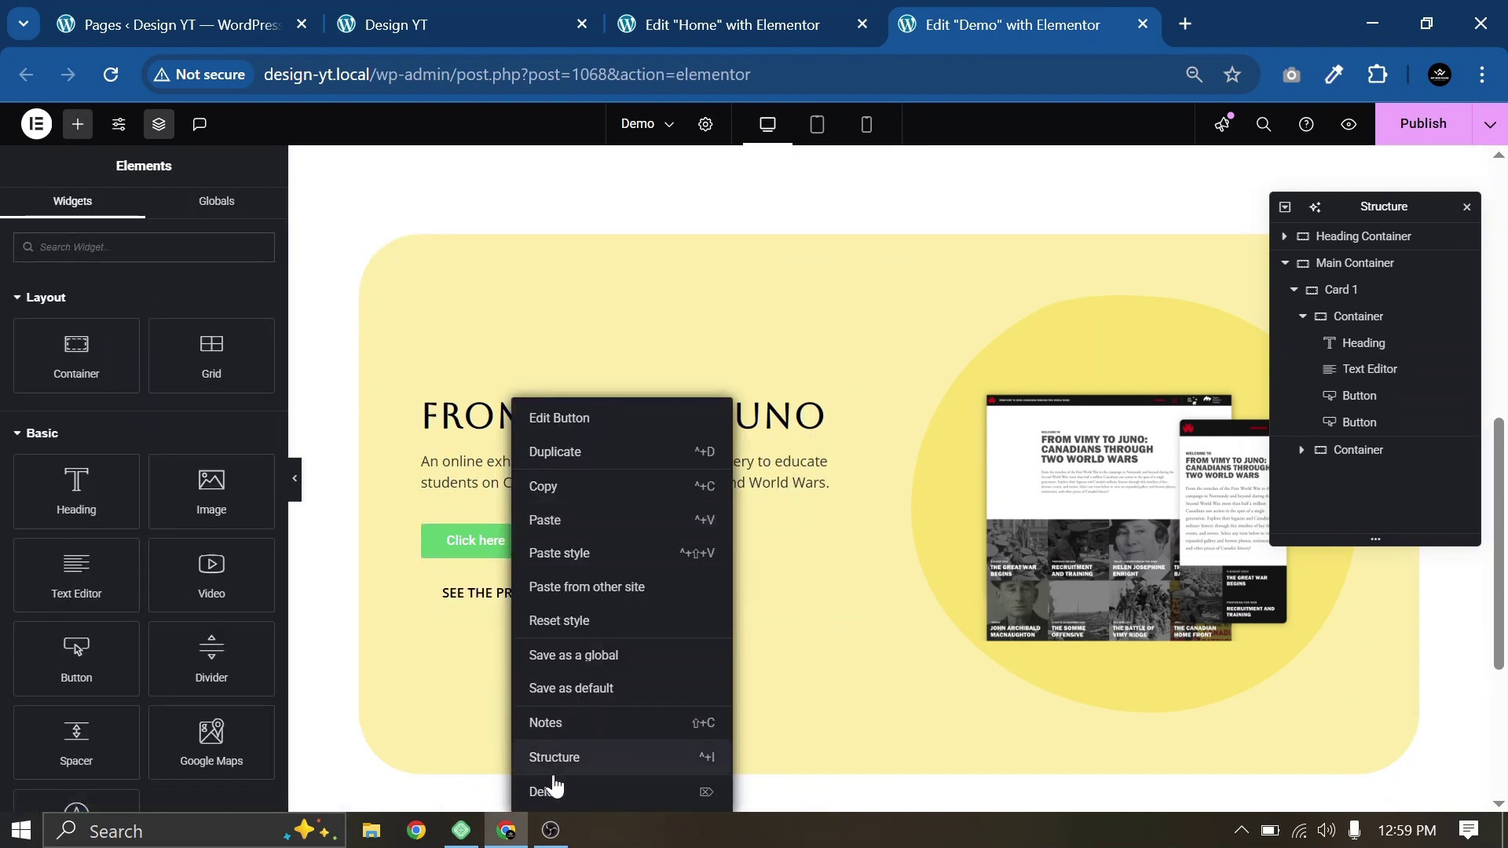
click(550, 792)
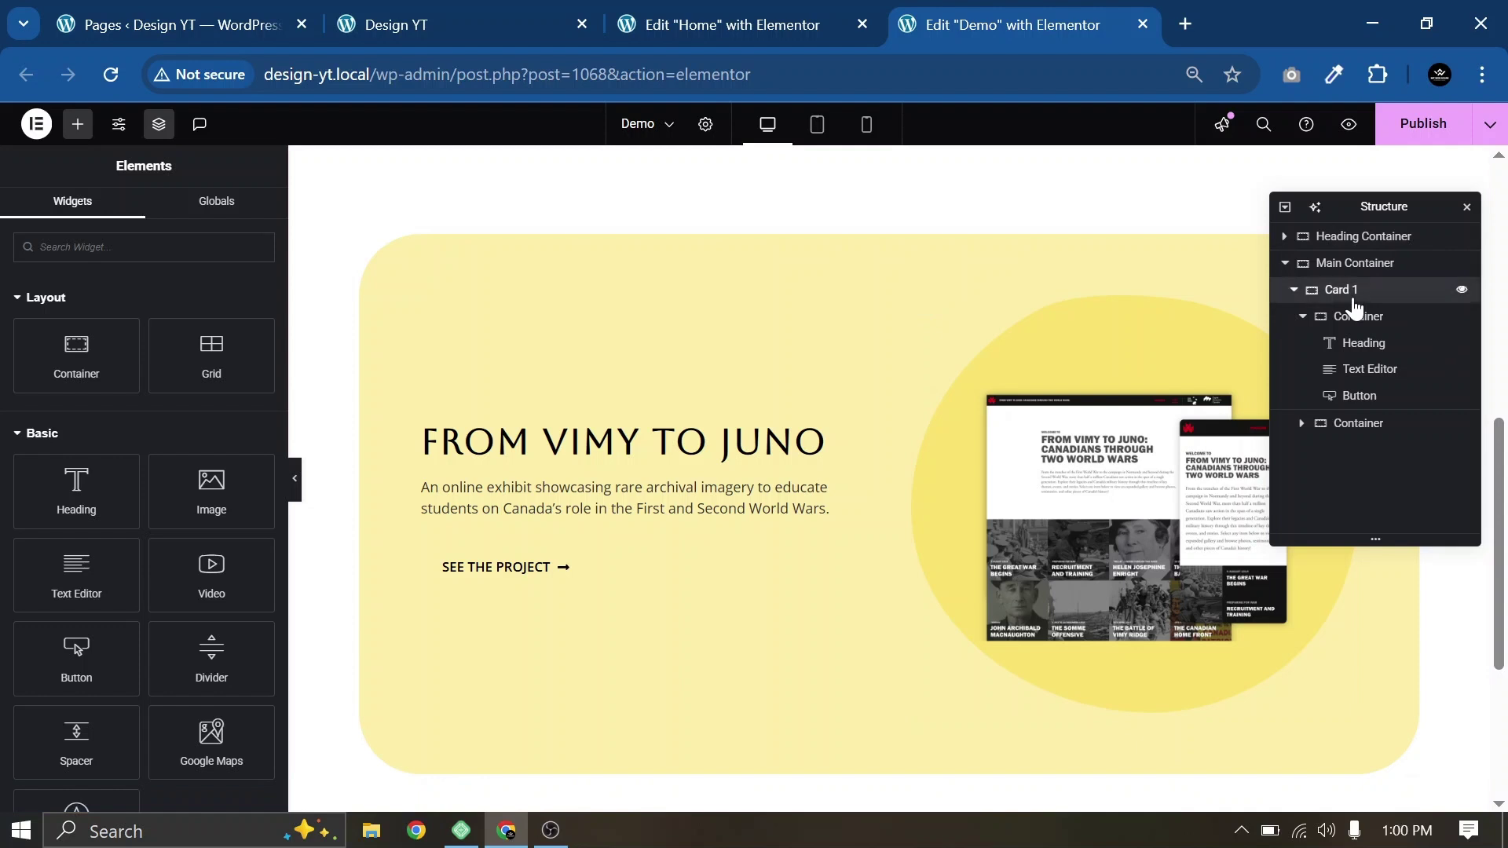
Step: Duplicate Card 1 in the Structure panel and rename the copy 'Card 2'
click(1353, 305)
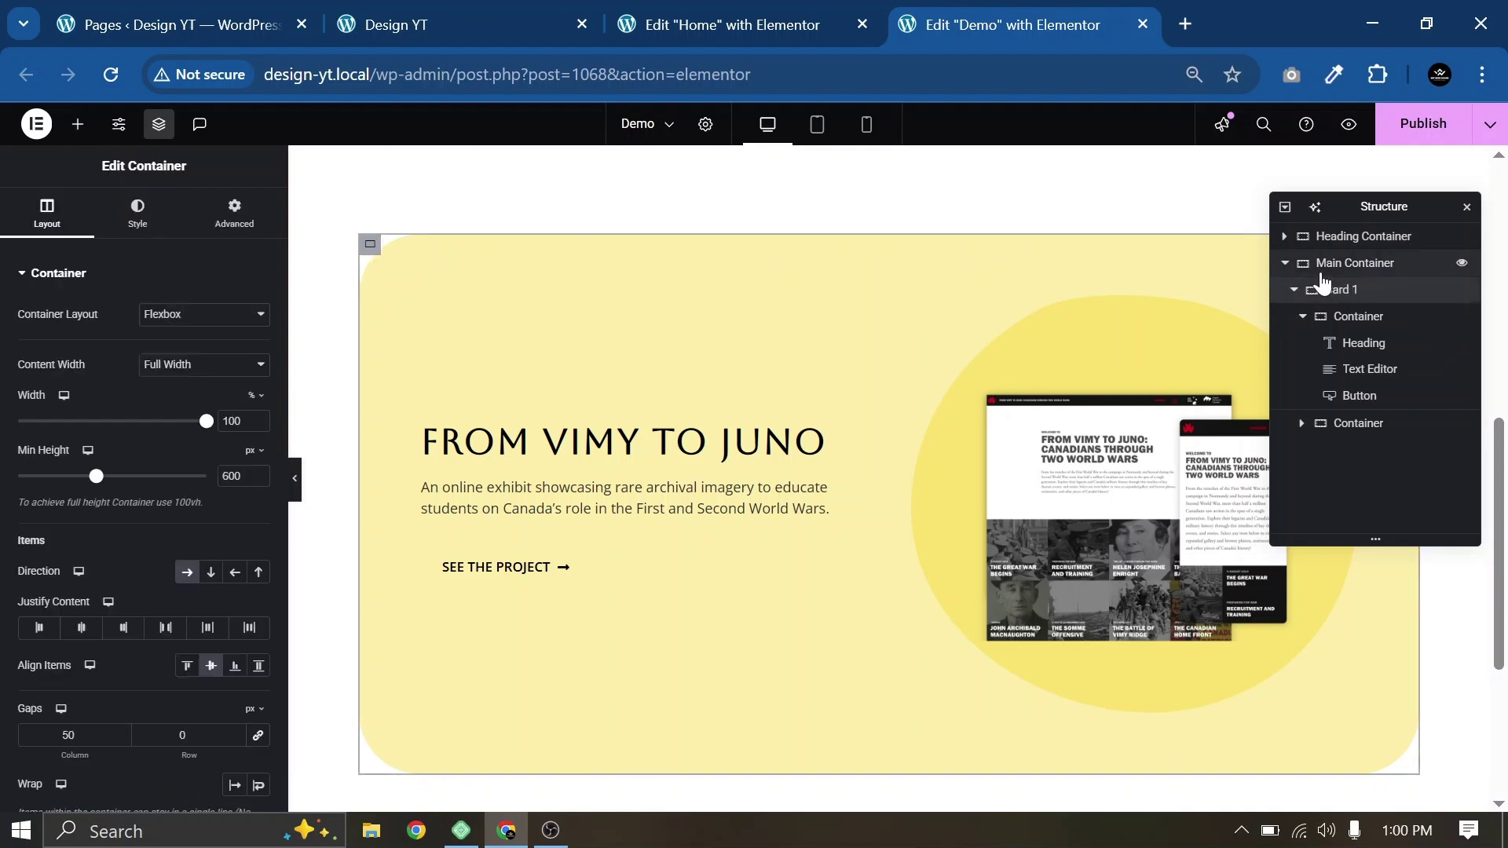
click(1293, 290)
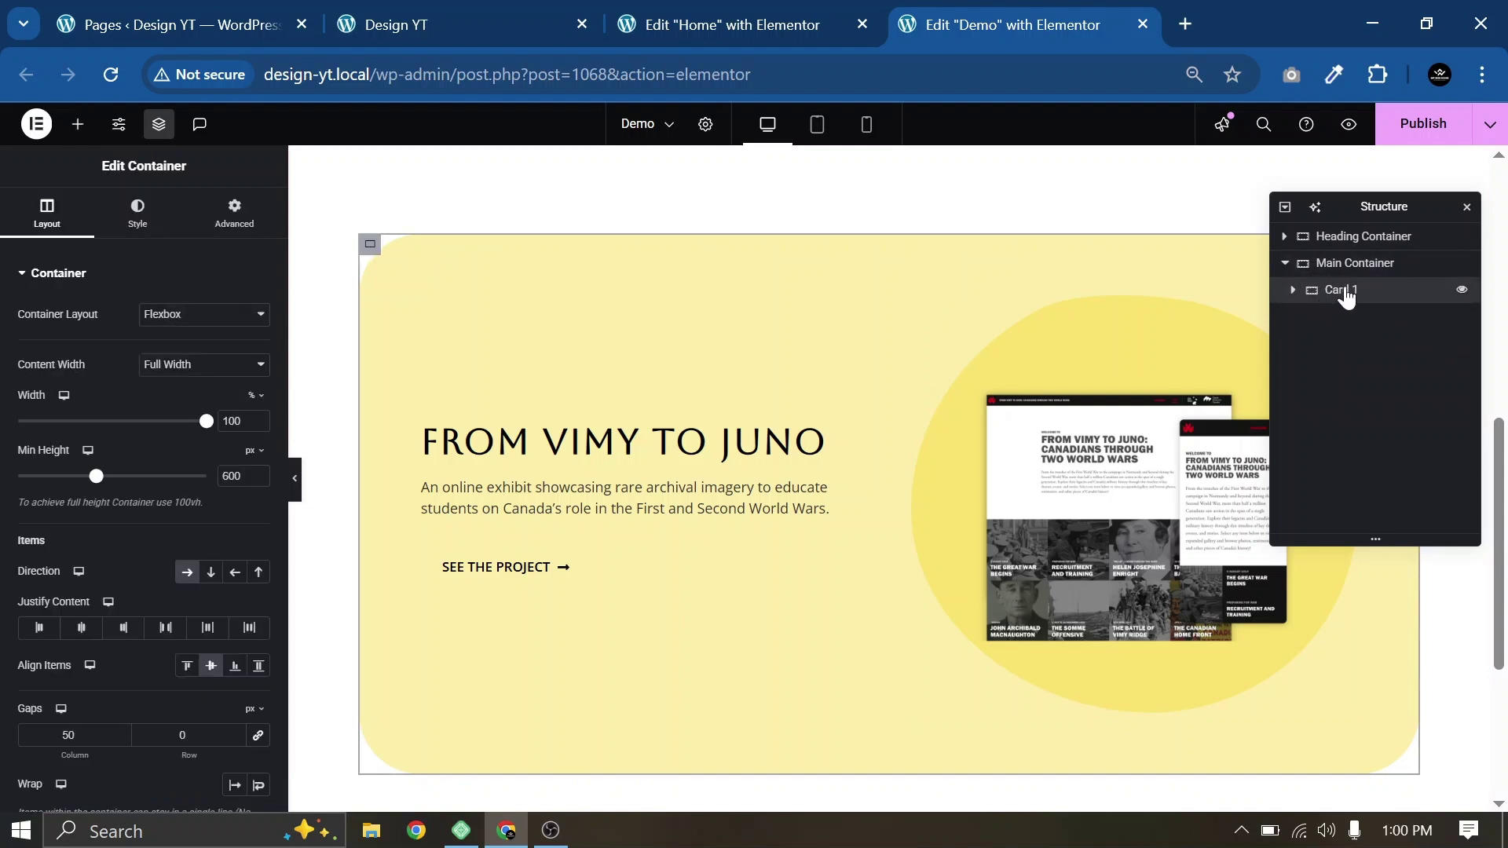
click(235, 210)
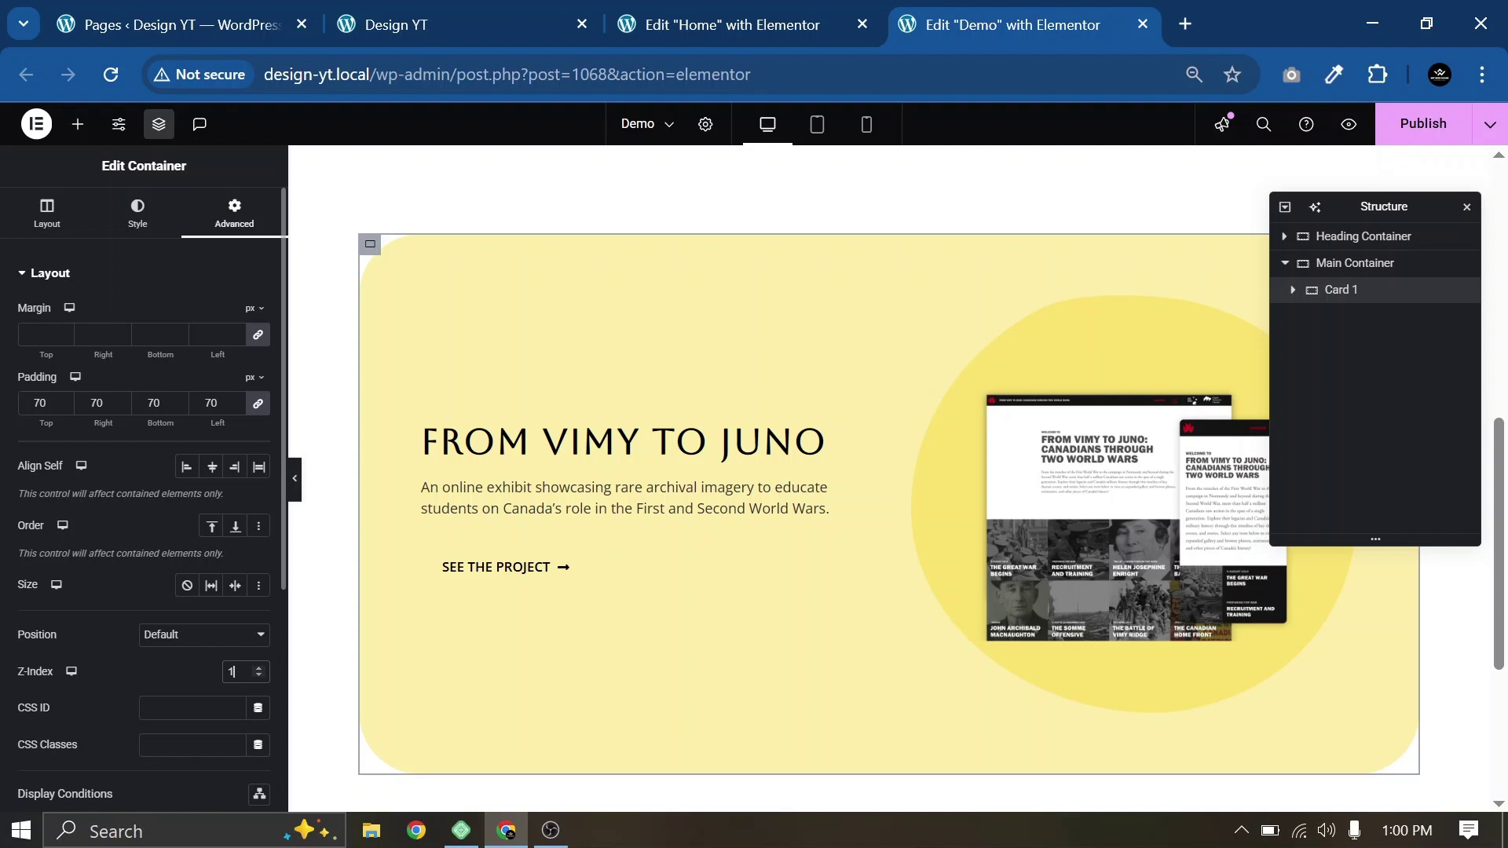
right_click(1355, 292)
click(1342, 339)
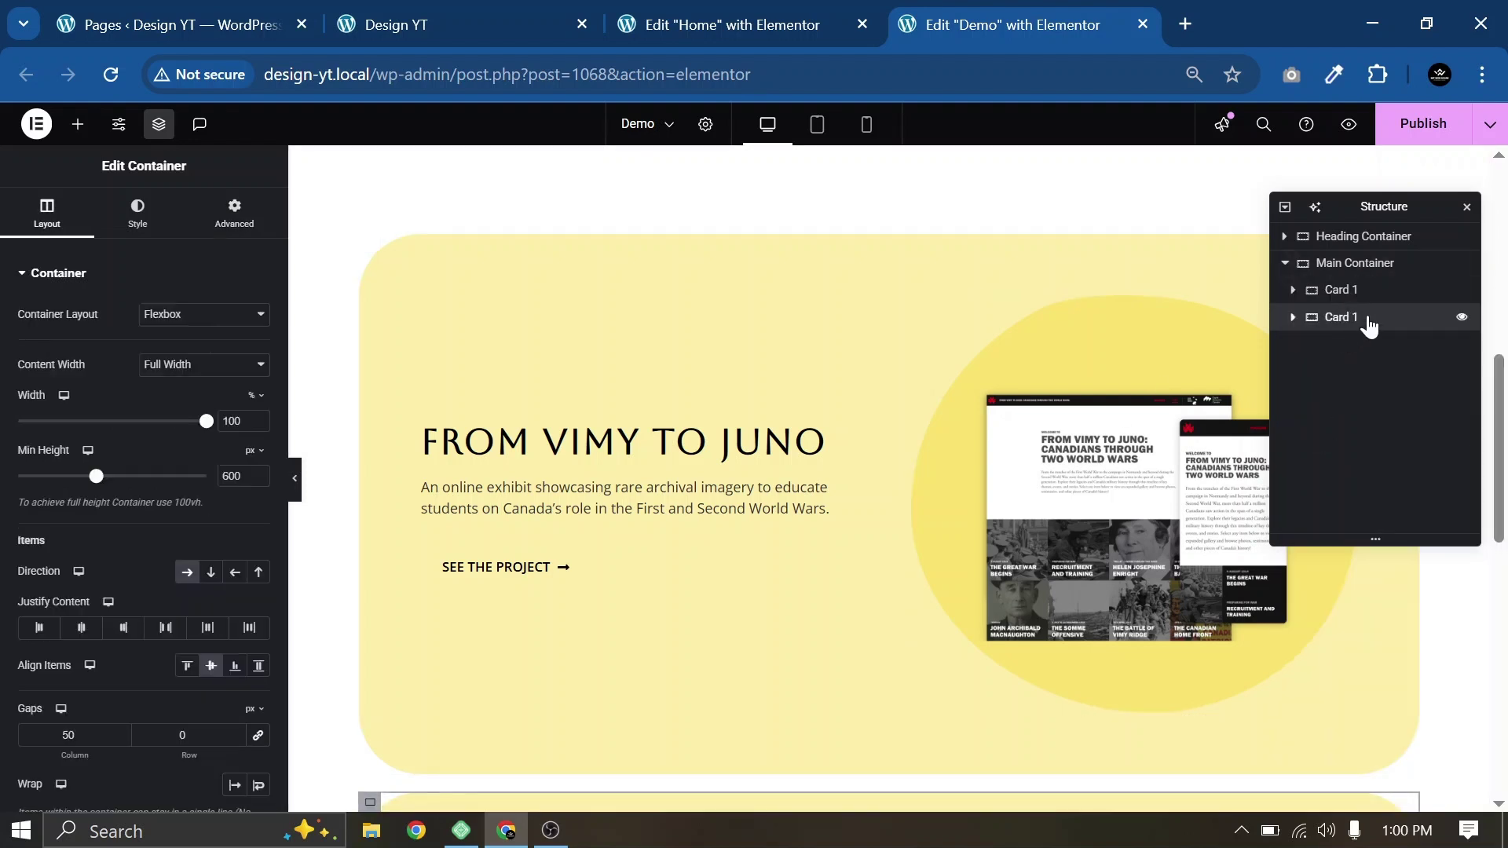
double_click(1368, 326)
text(2)
key(Return)
scroll(440, 440, down, 8)
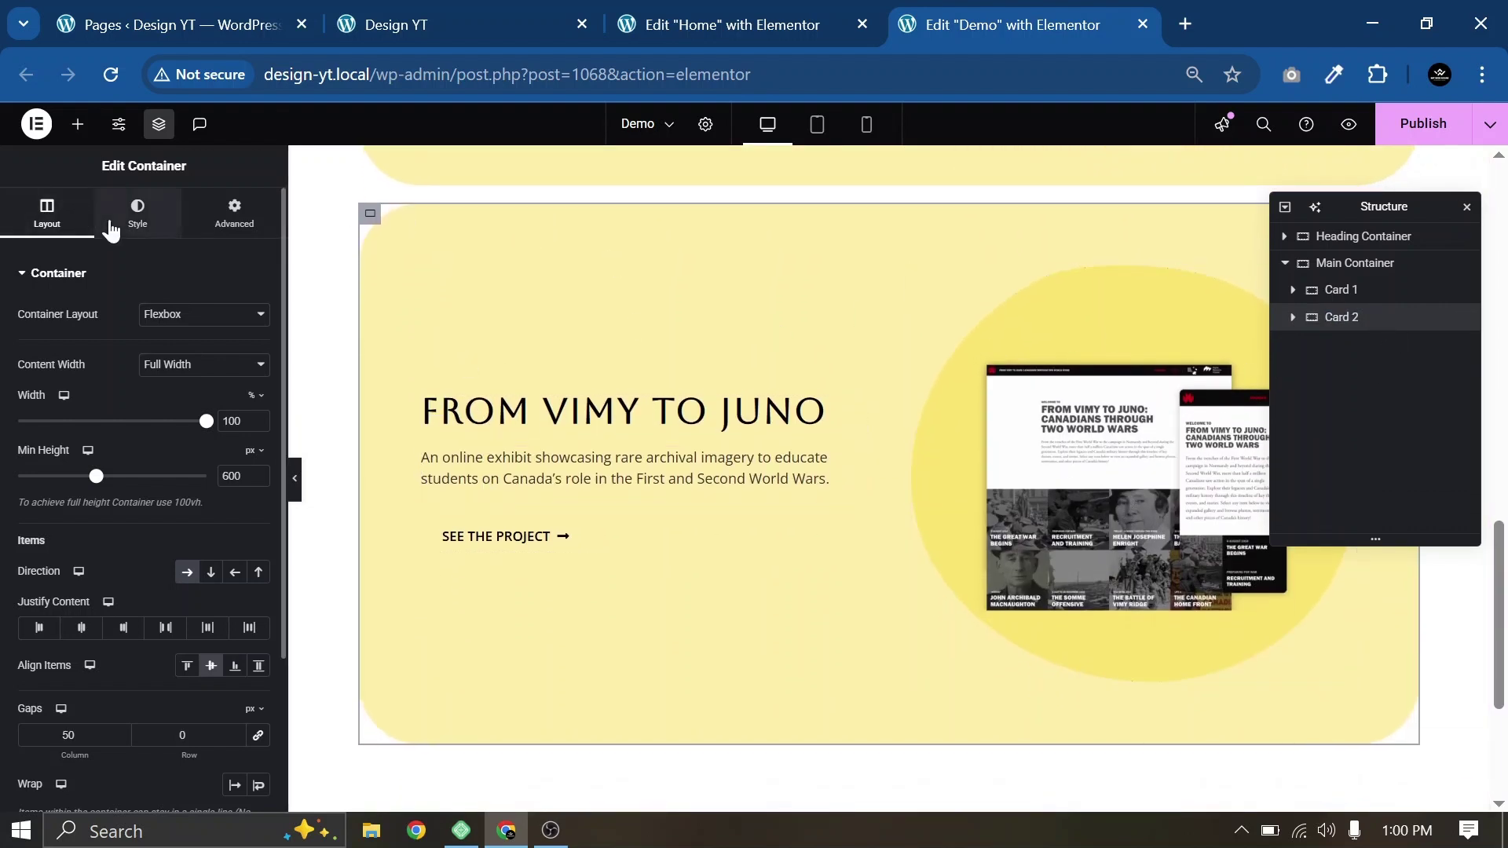
Step: Set Card 2's background to the dark green global color2
click(135, 214)
click(235, 389)
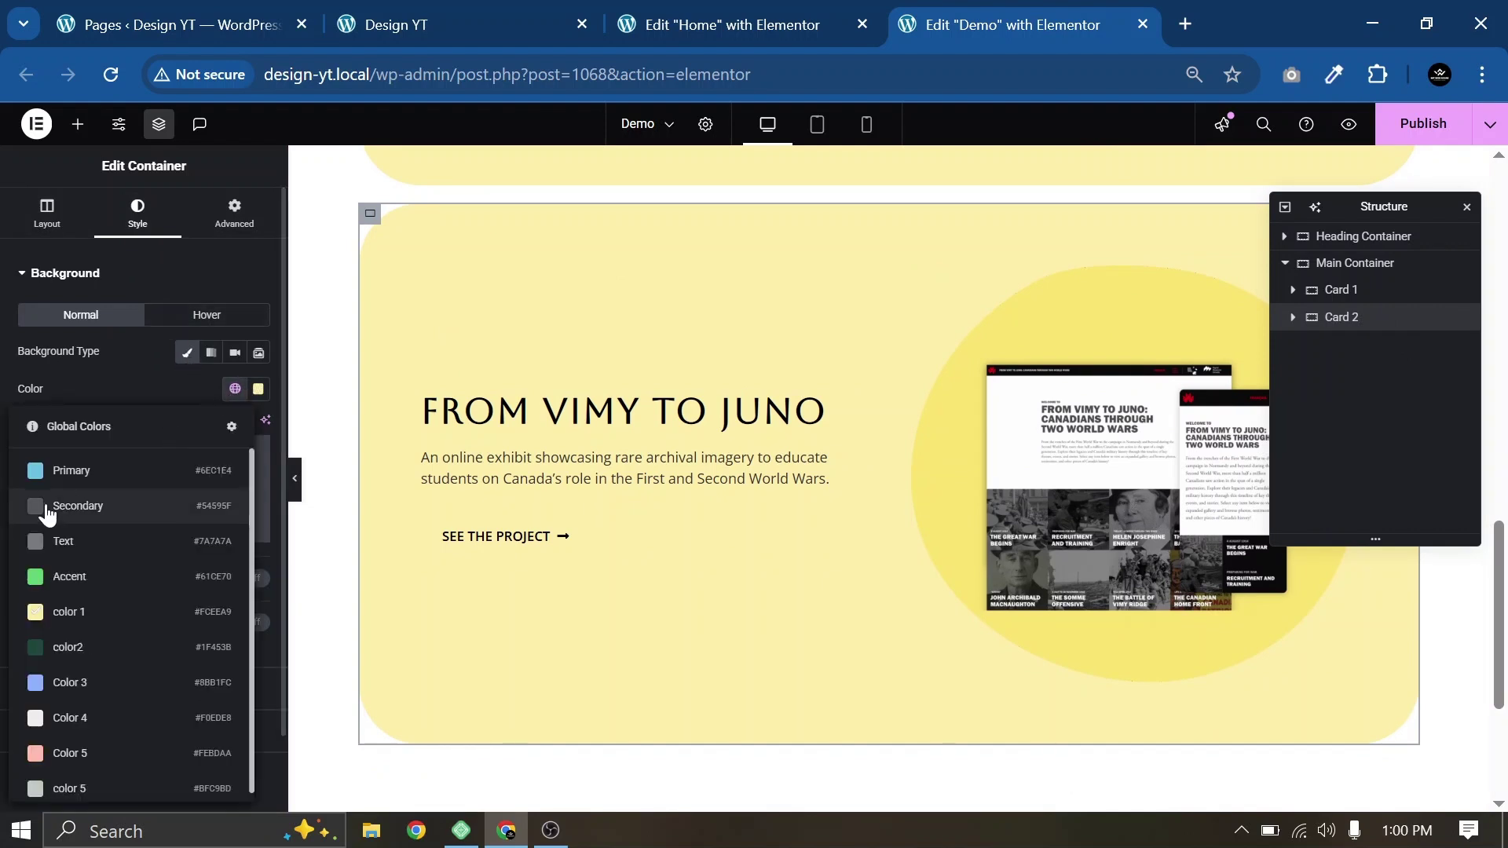
click(72, 647)
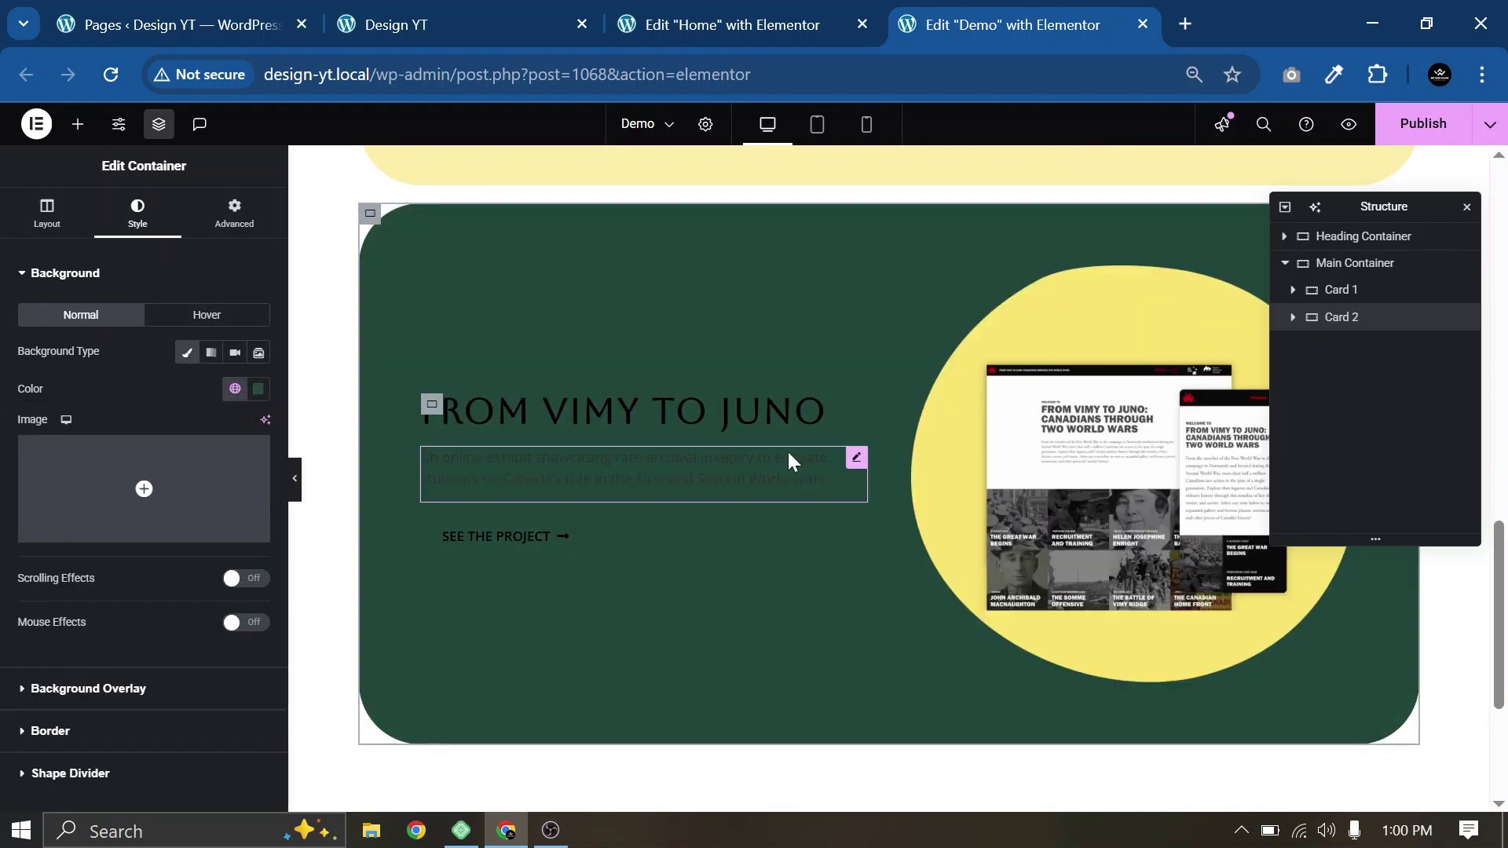
Step: Make Card 2's heading text white (#FFFFFF)
click(663, 415)
click(140, 214)
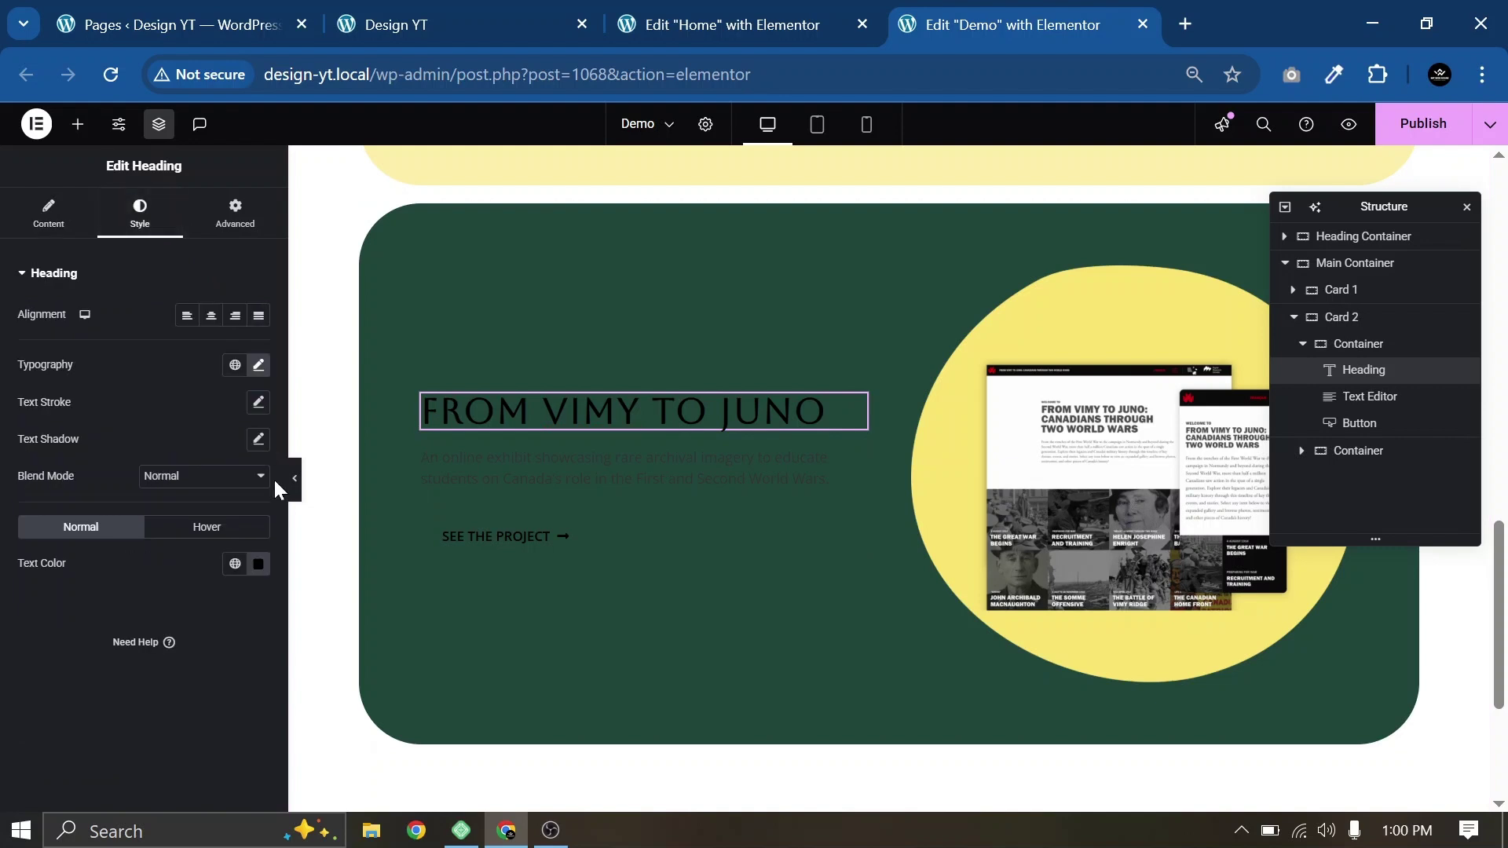
click(259, 564)
drag(157, 468, 157, 337)
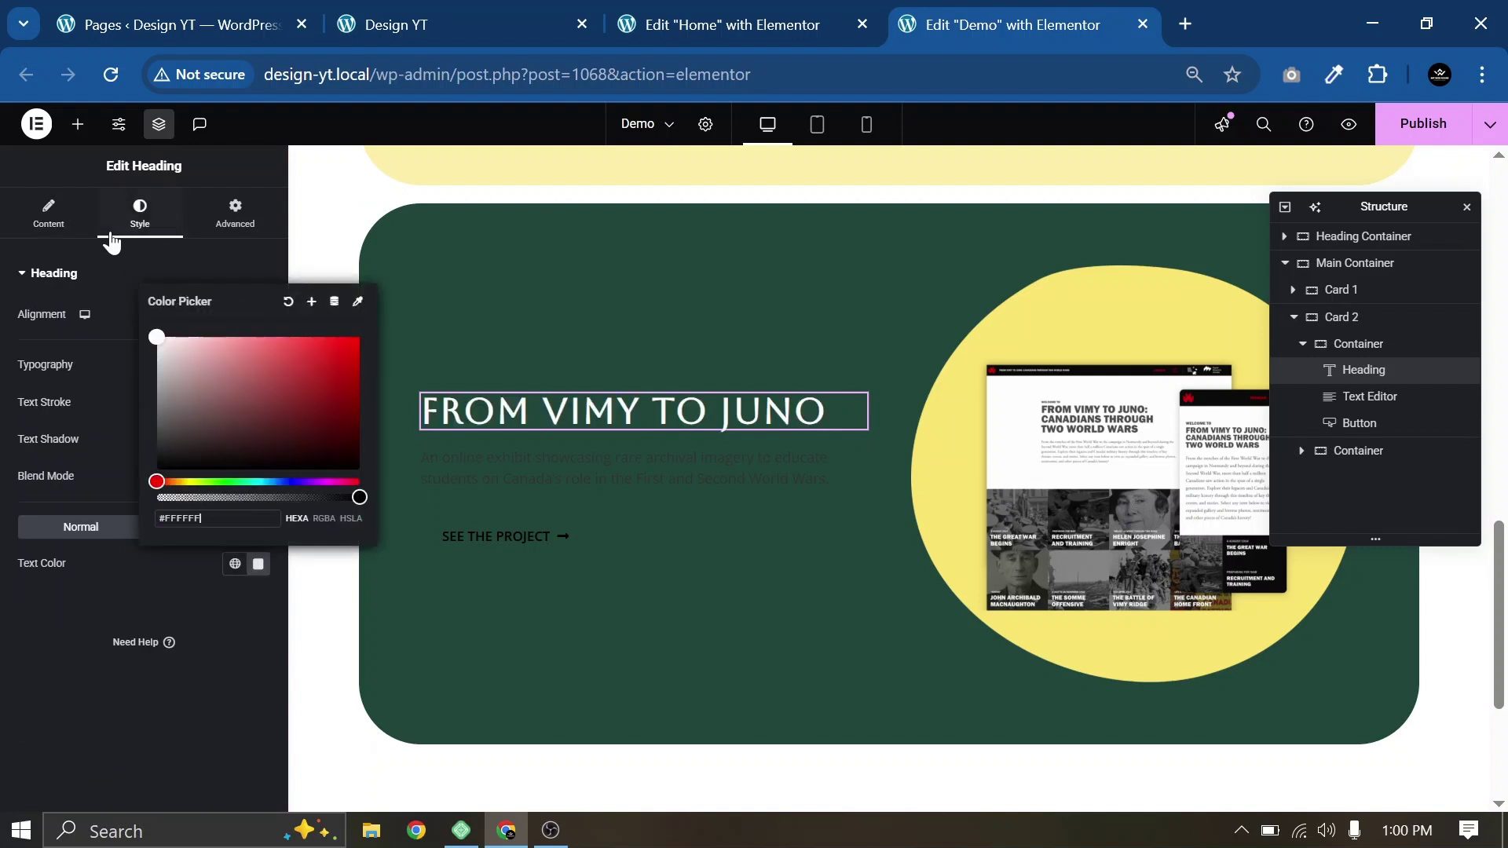
Step: Make the description and SEE THE PROJECT button text white, and replace the image with a group photo
click(445, 485)
click(140, 213)
click(785, 536)
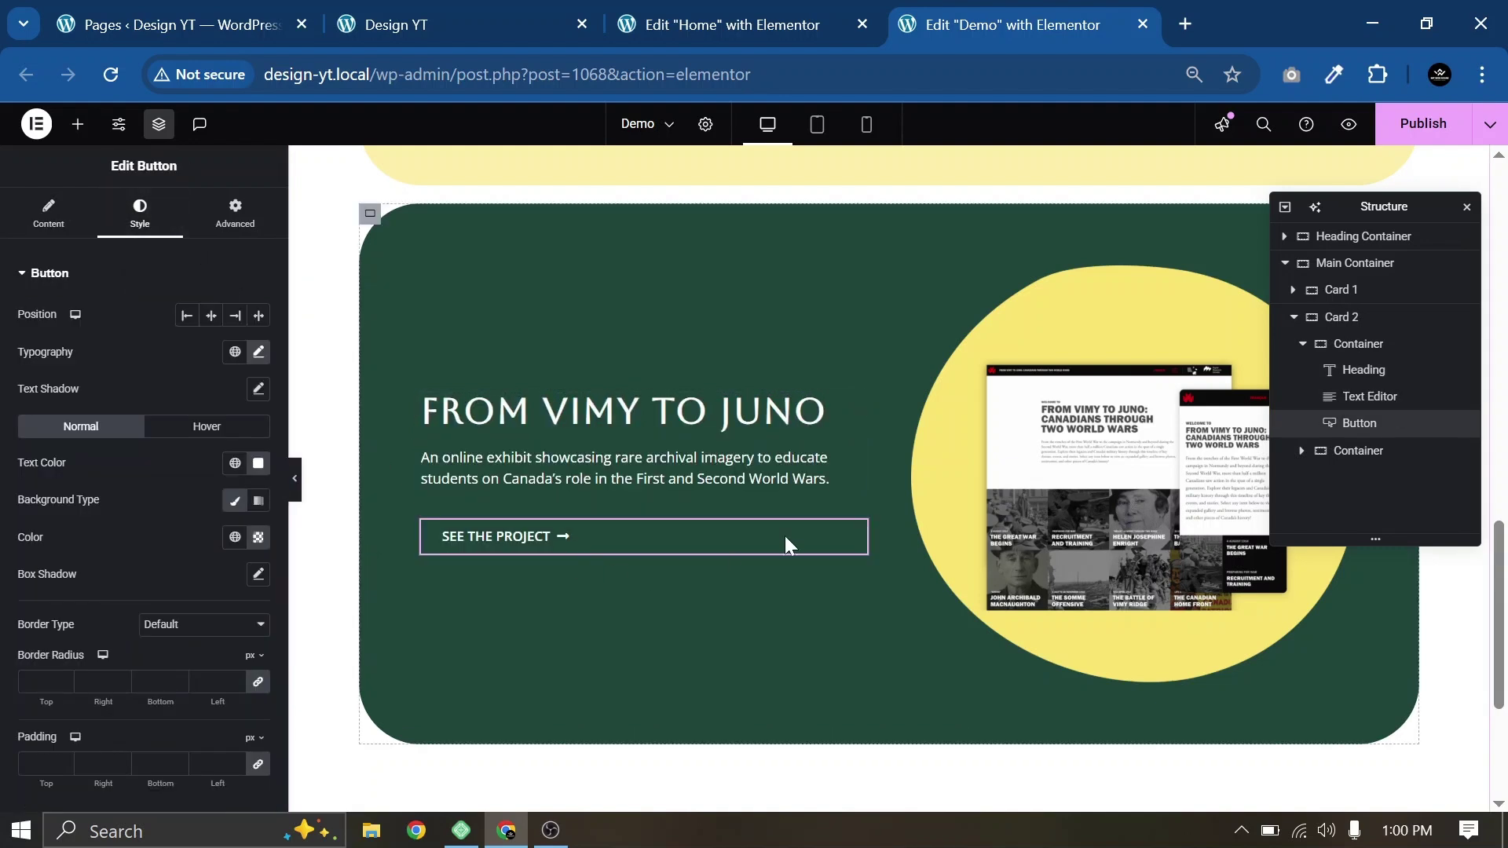
click(1052, 481)
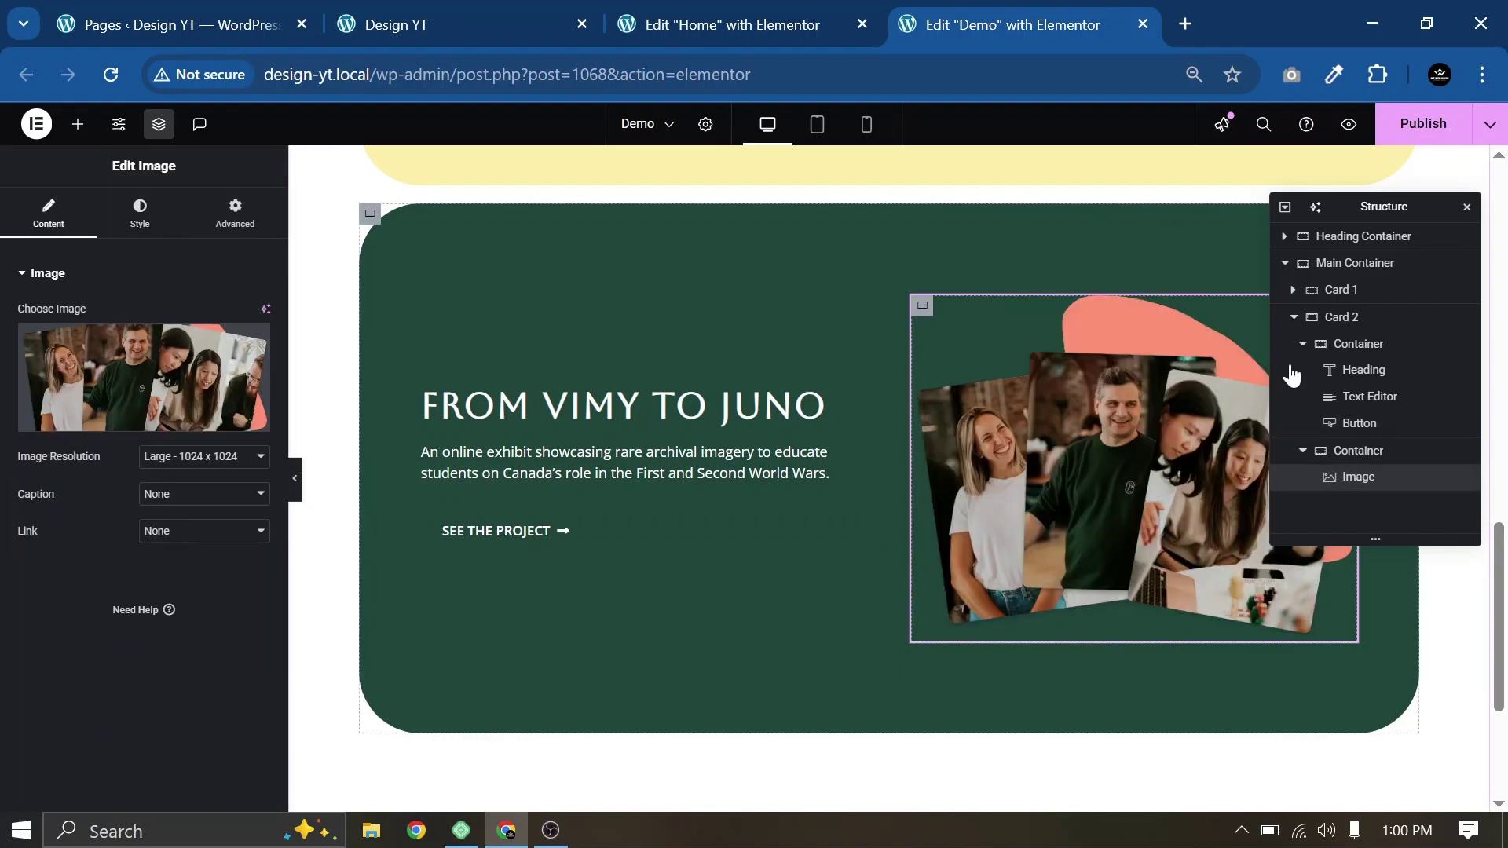
Step: Give Card 2 a z-index of 2 and save the page
click(1339, 317)
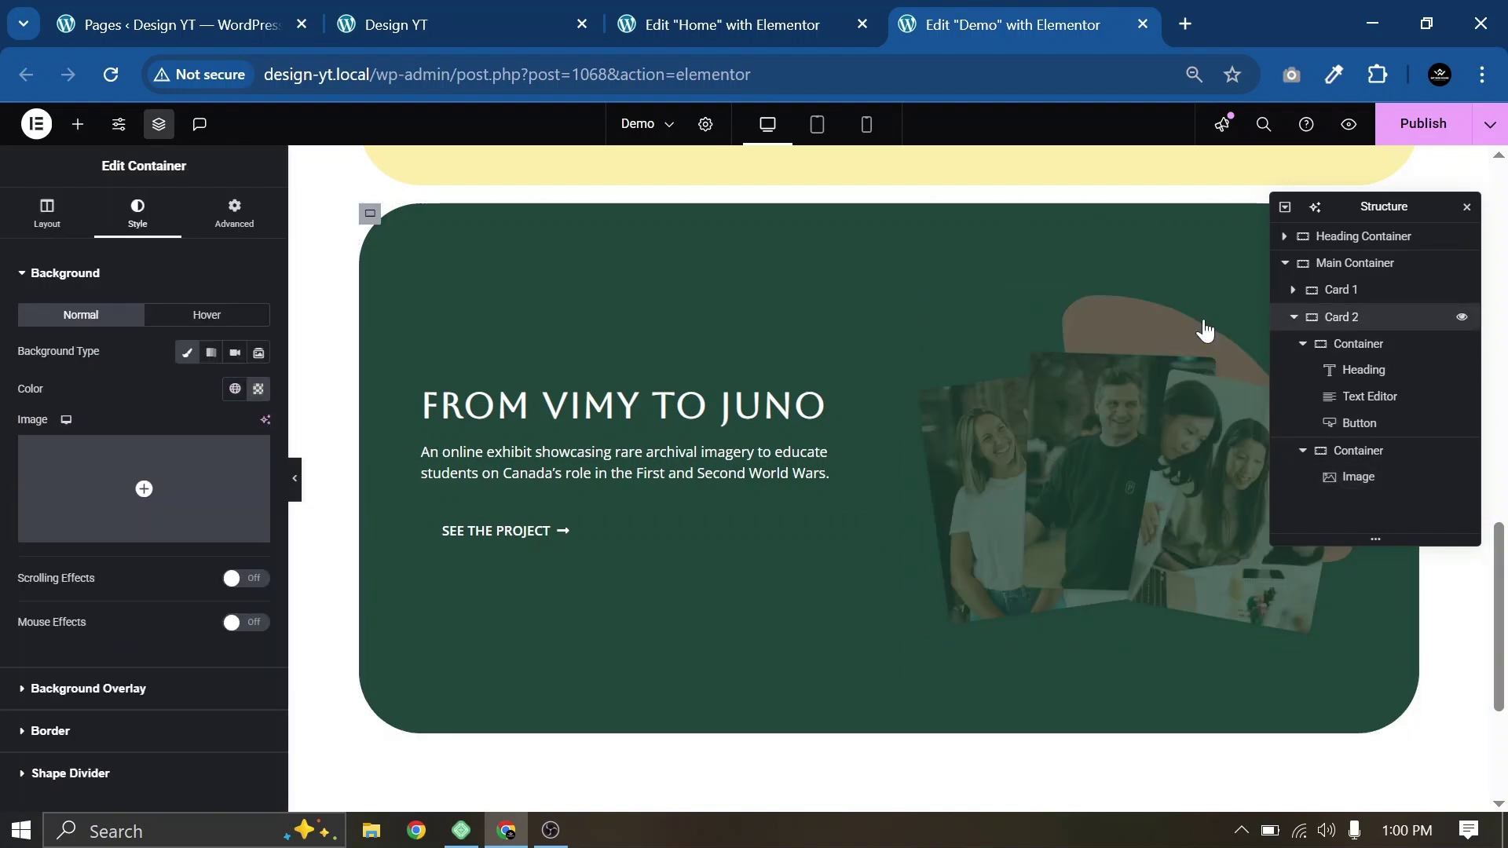
click(208, 228)
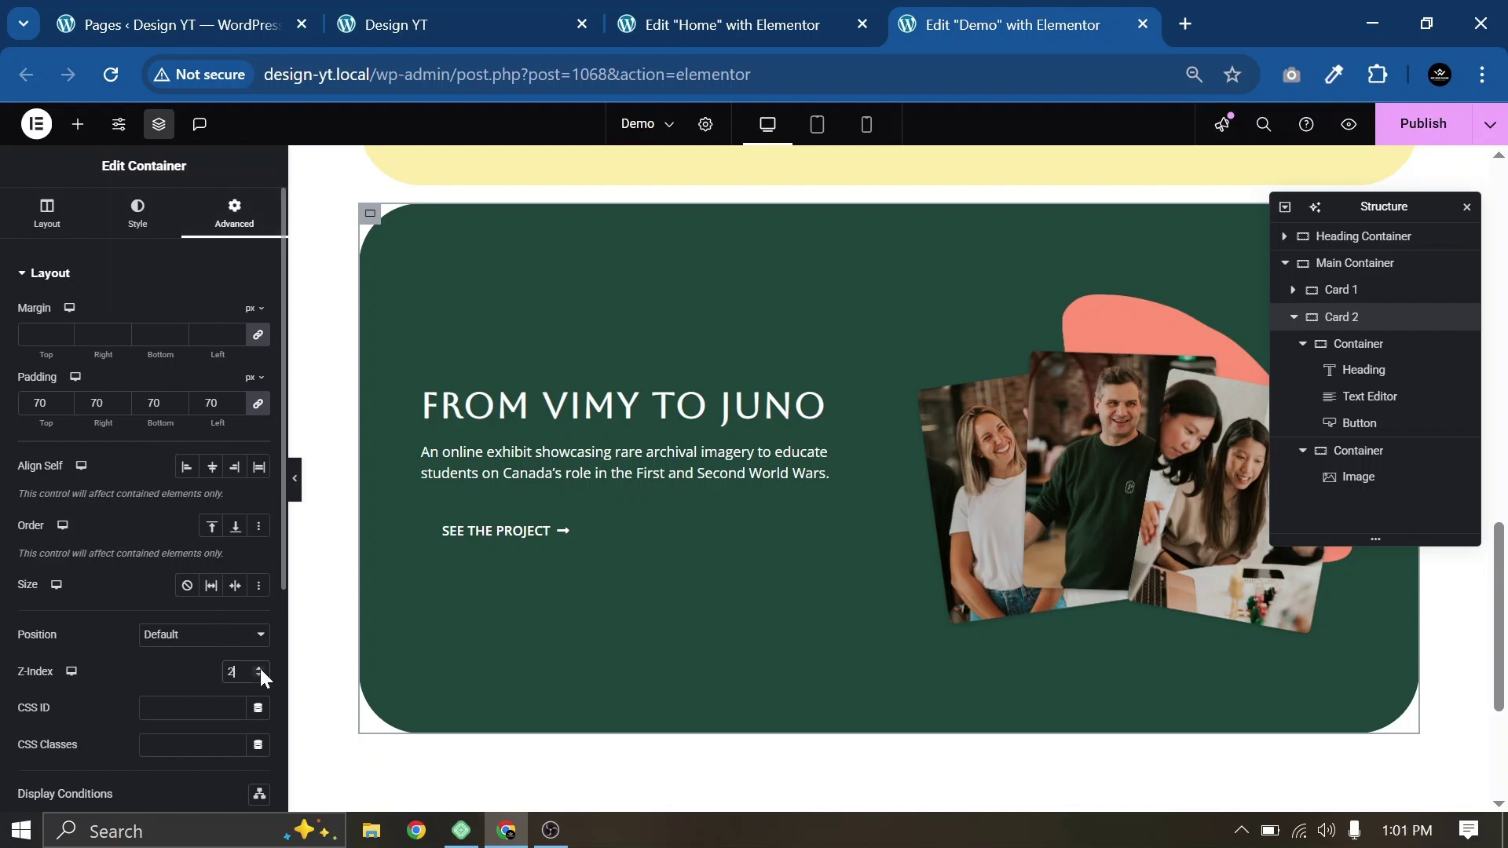
key(ctrl+s)
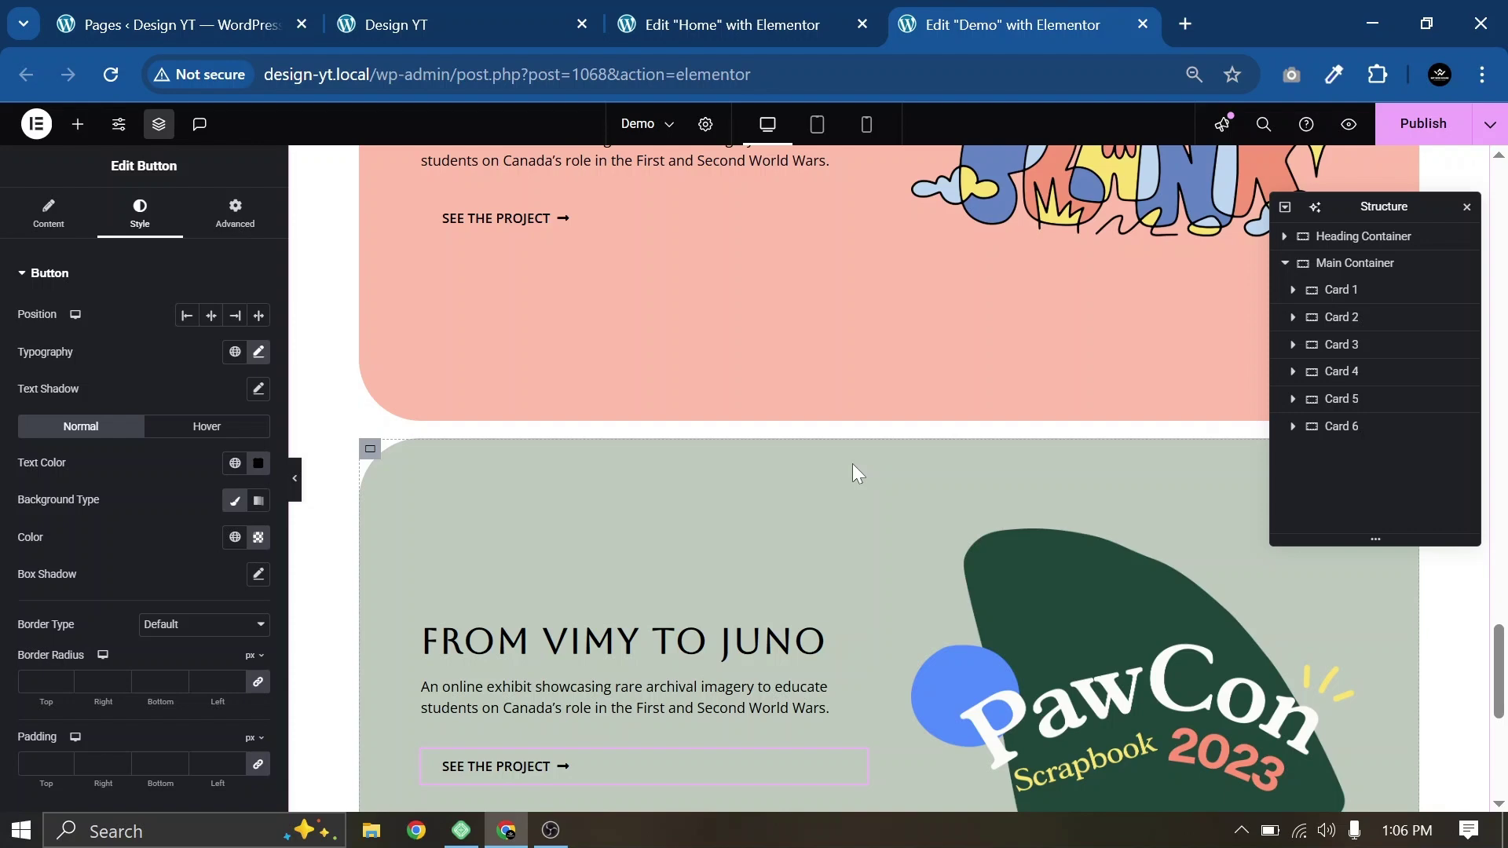
Step: Scroll the canvas up and down to check all six project cards down to the empty drop zone
scroll(851, 465, up, 10)
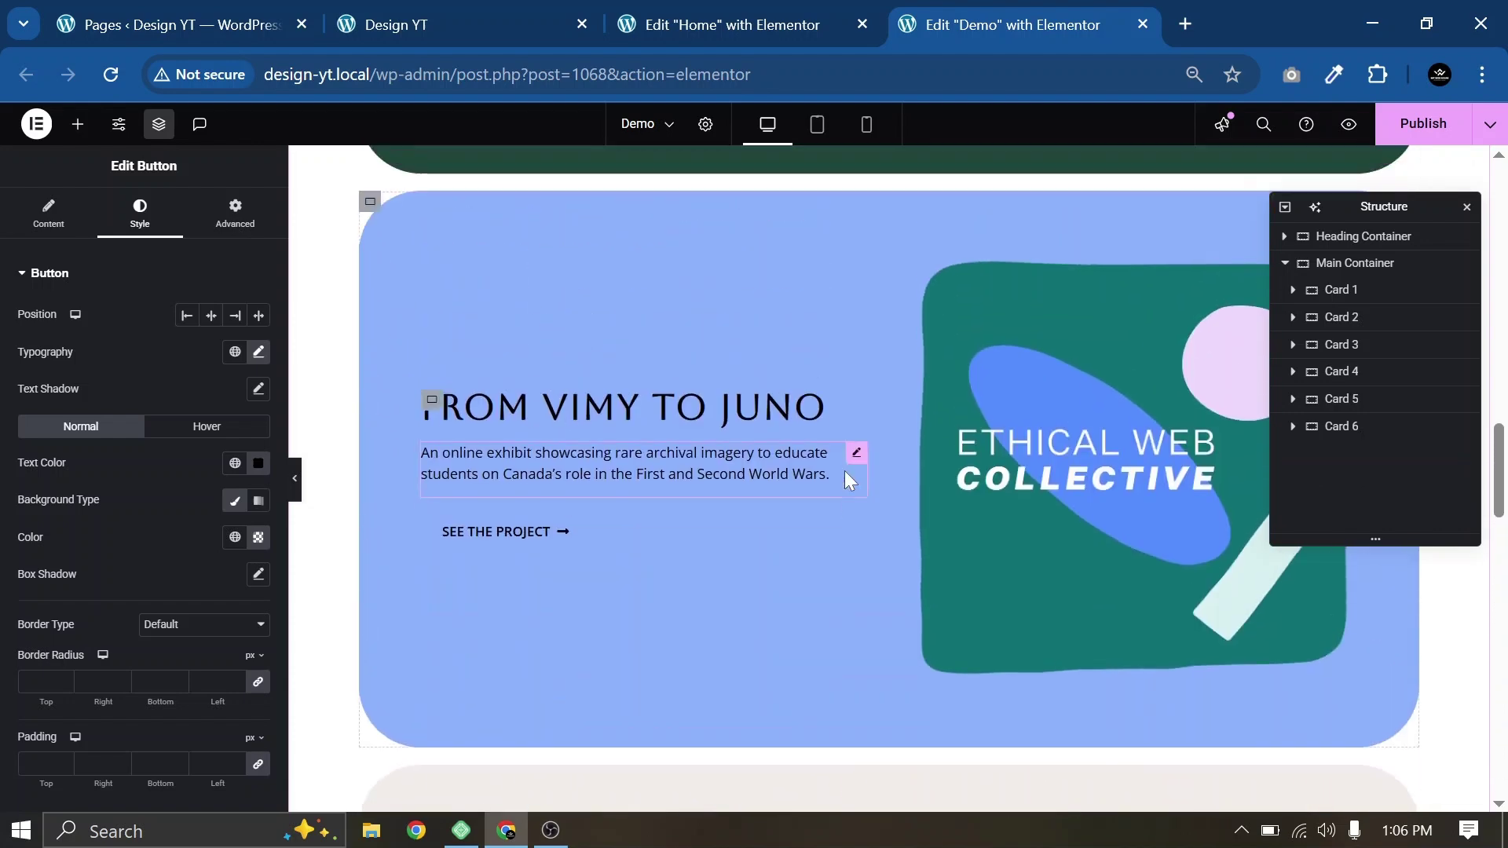
scroll(845, 469, up, 3)
scroll(845, 469, down, 6)
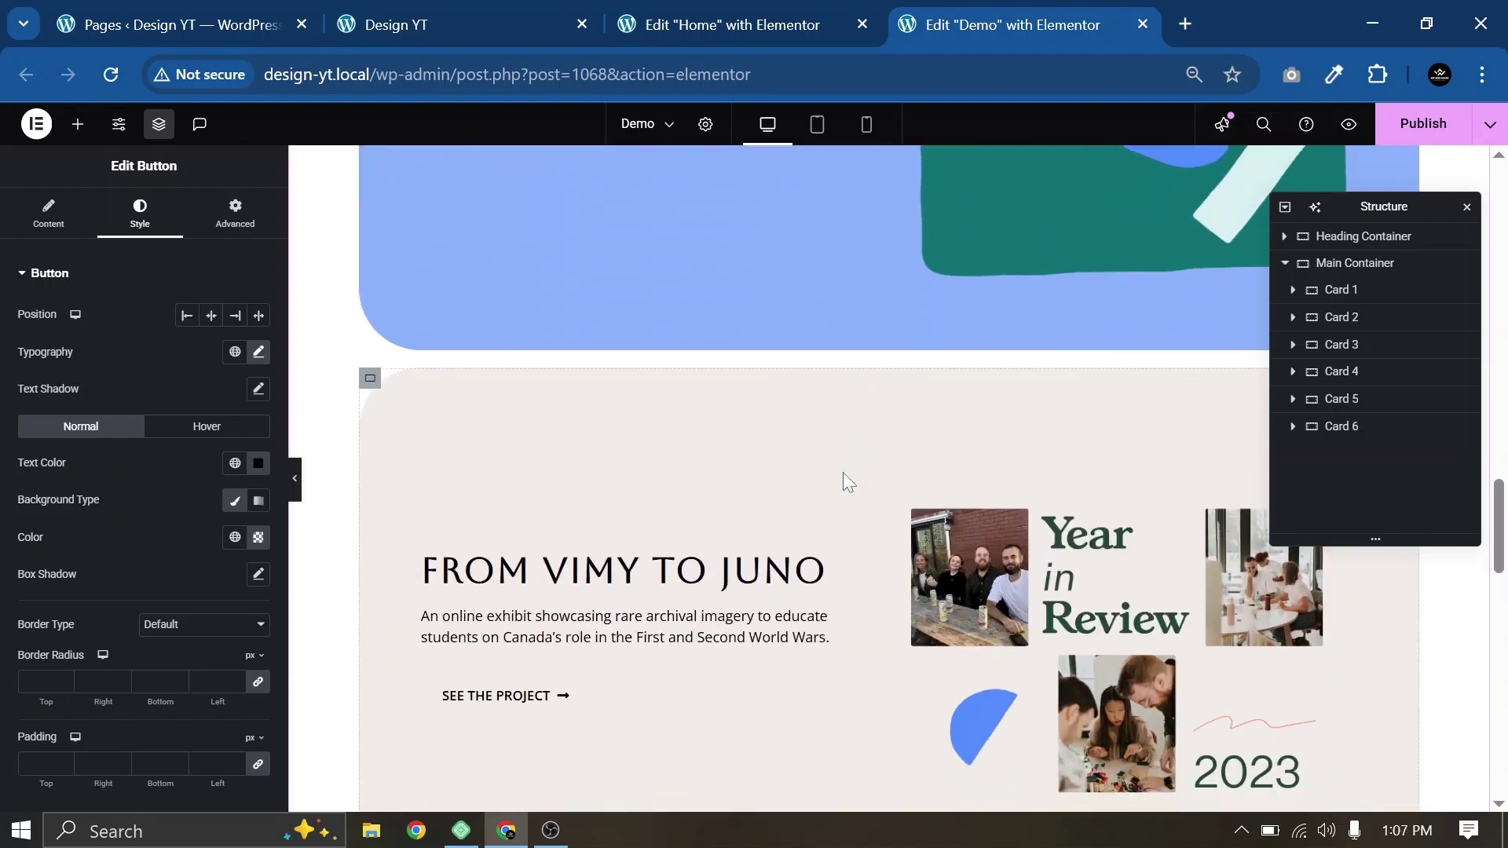
scroll(843, 475, down, 8)
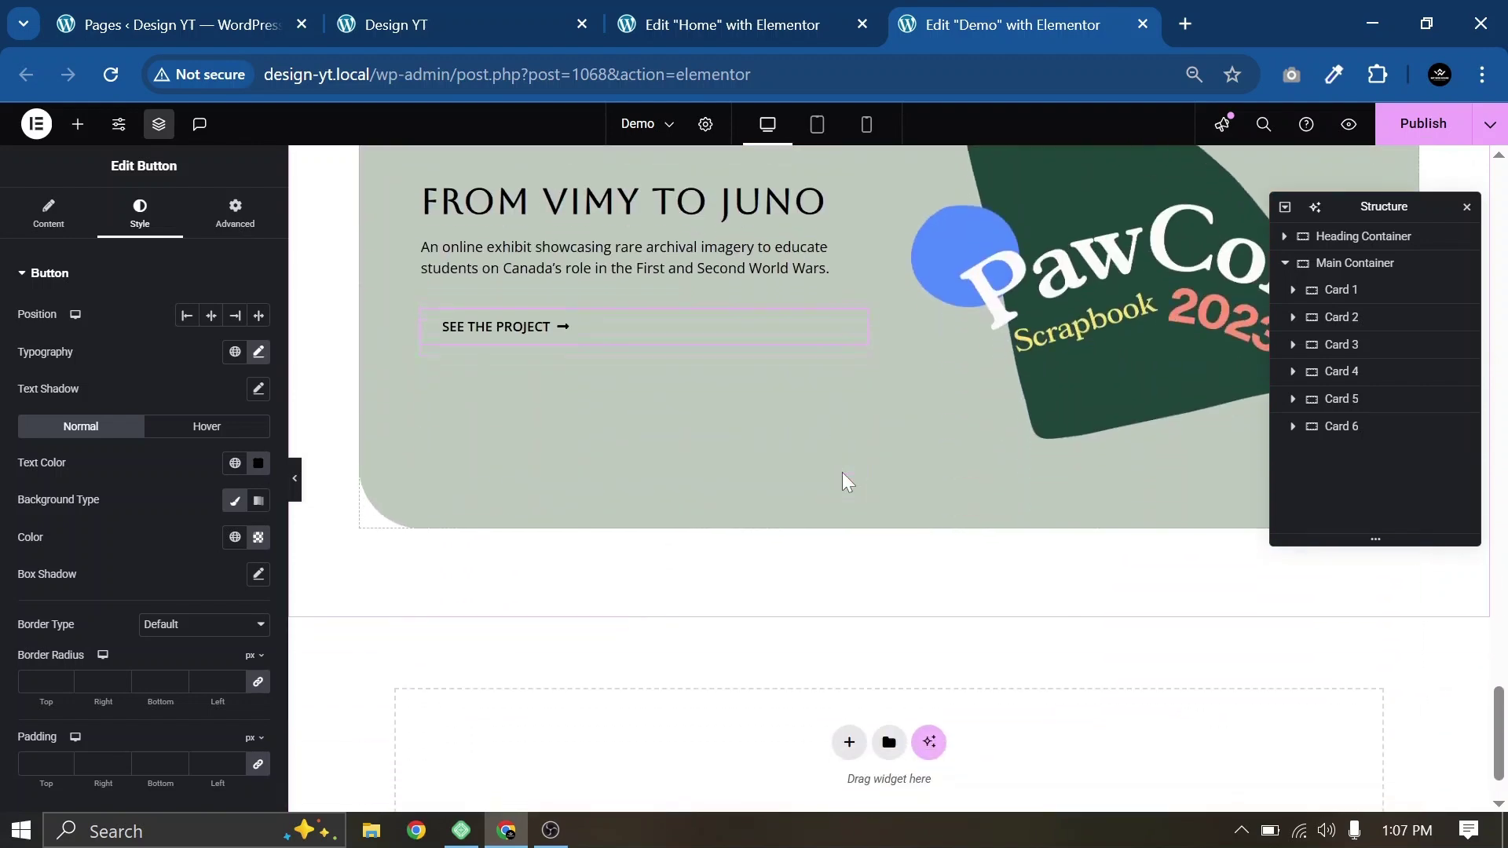
scroll(842, 473, down, 1)
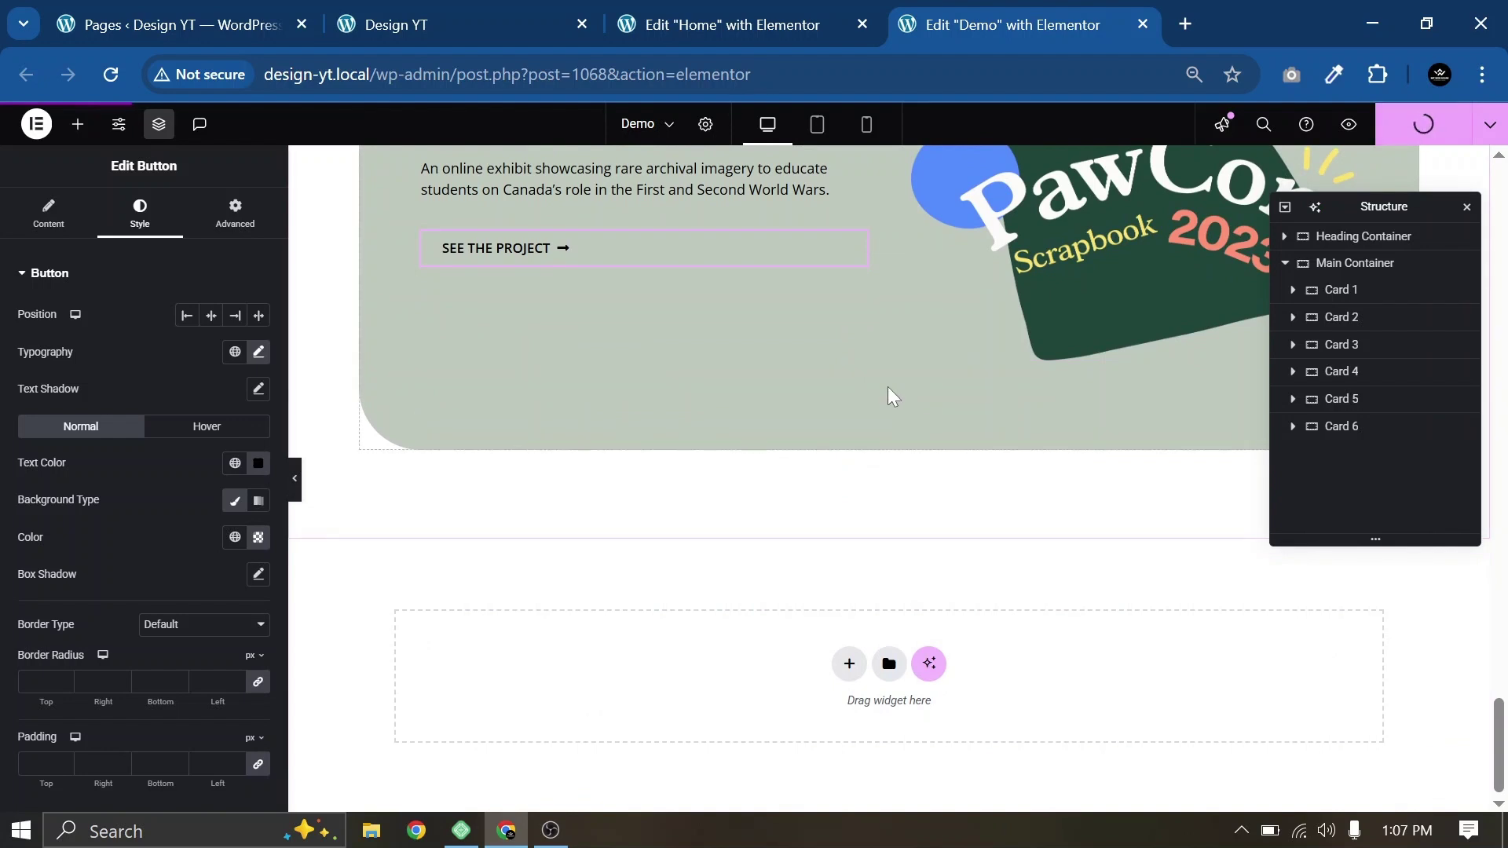
click(1349, 125)
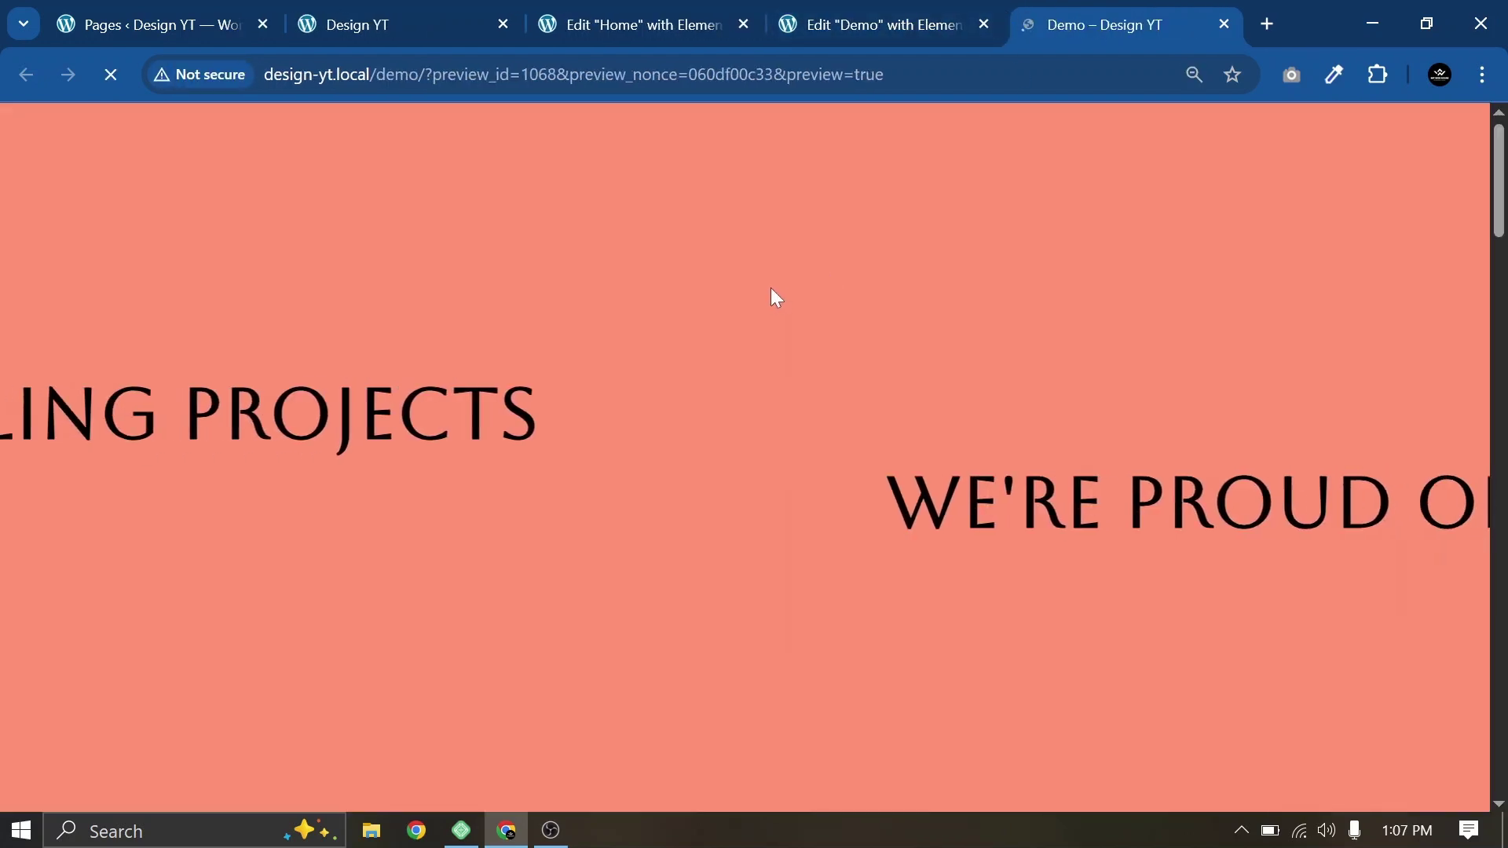
scroll(420, 395, down, 3)
scroll(421, 395, down, 6)
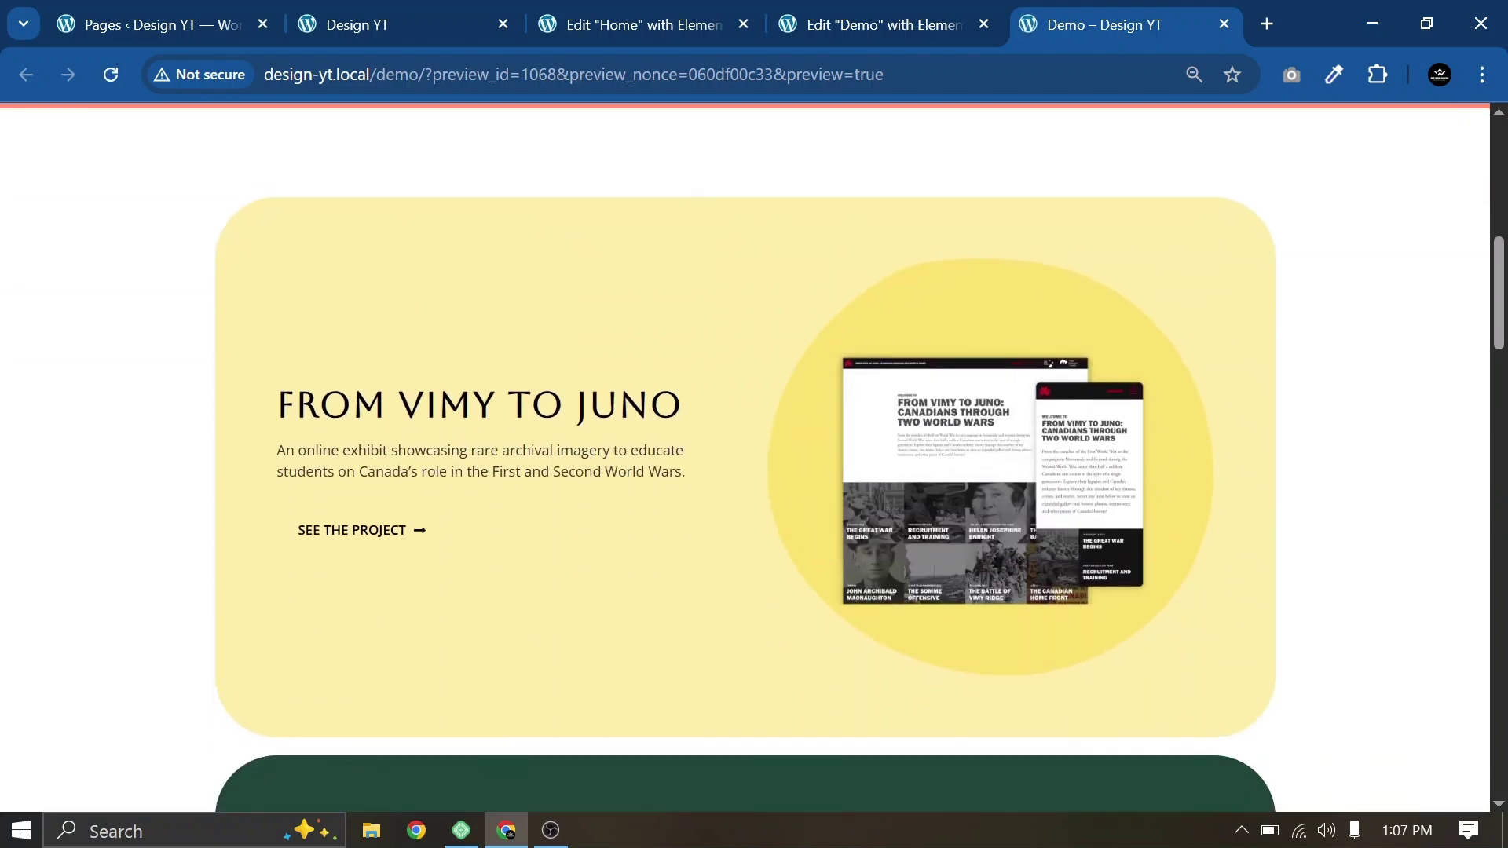
scroll(471, 377, down, 5)
scroll(469, 382, down, 18)
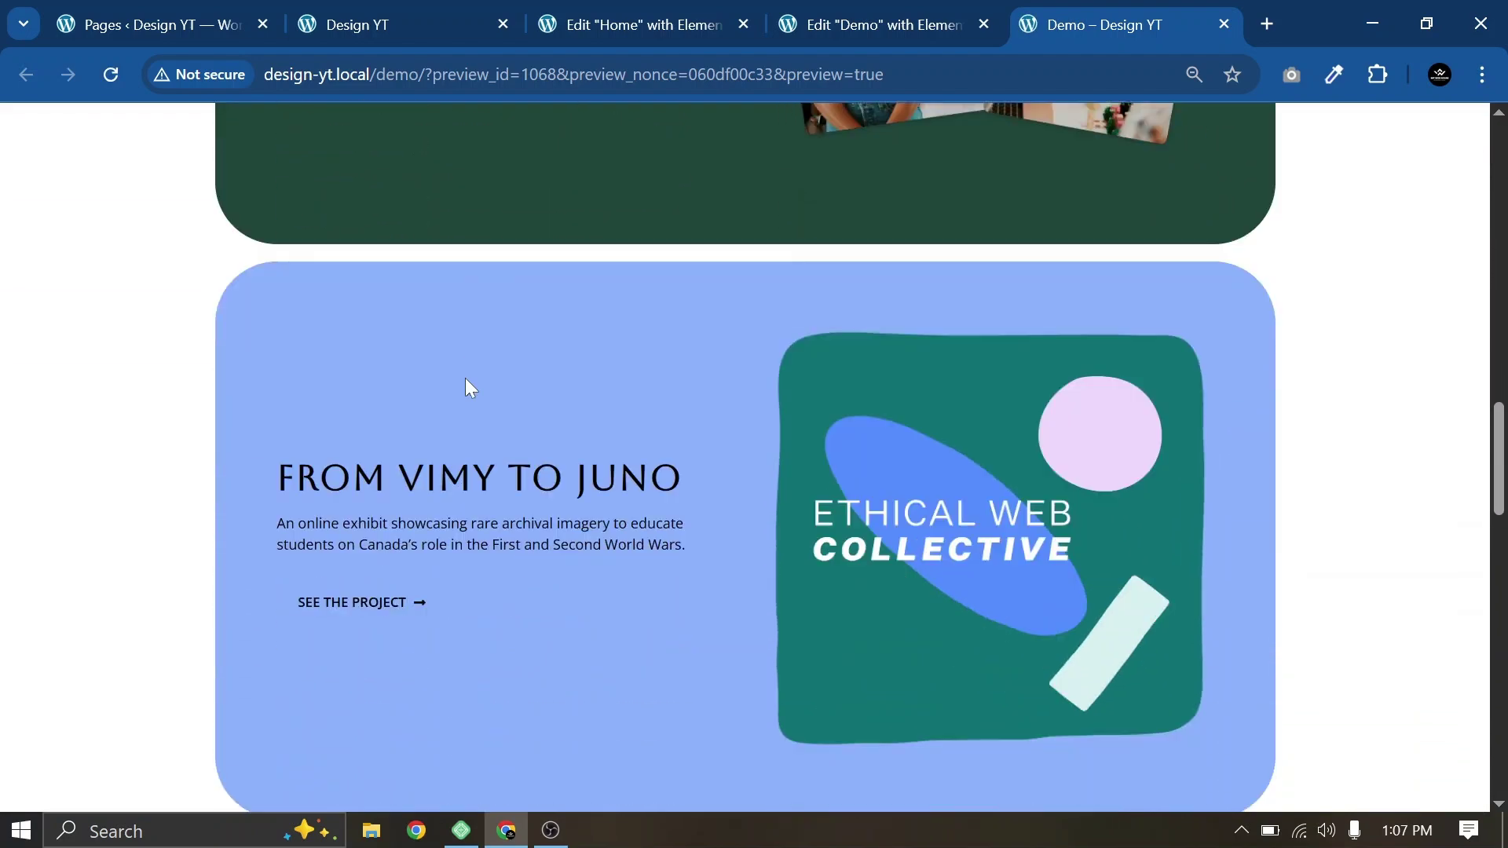
scroll(464, 380, down, 5)
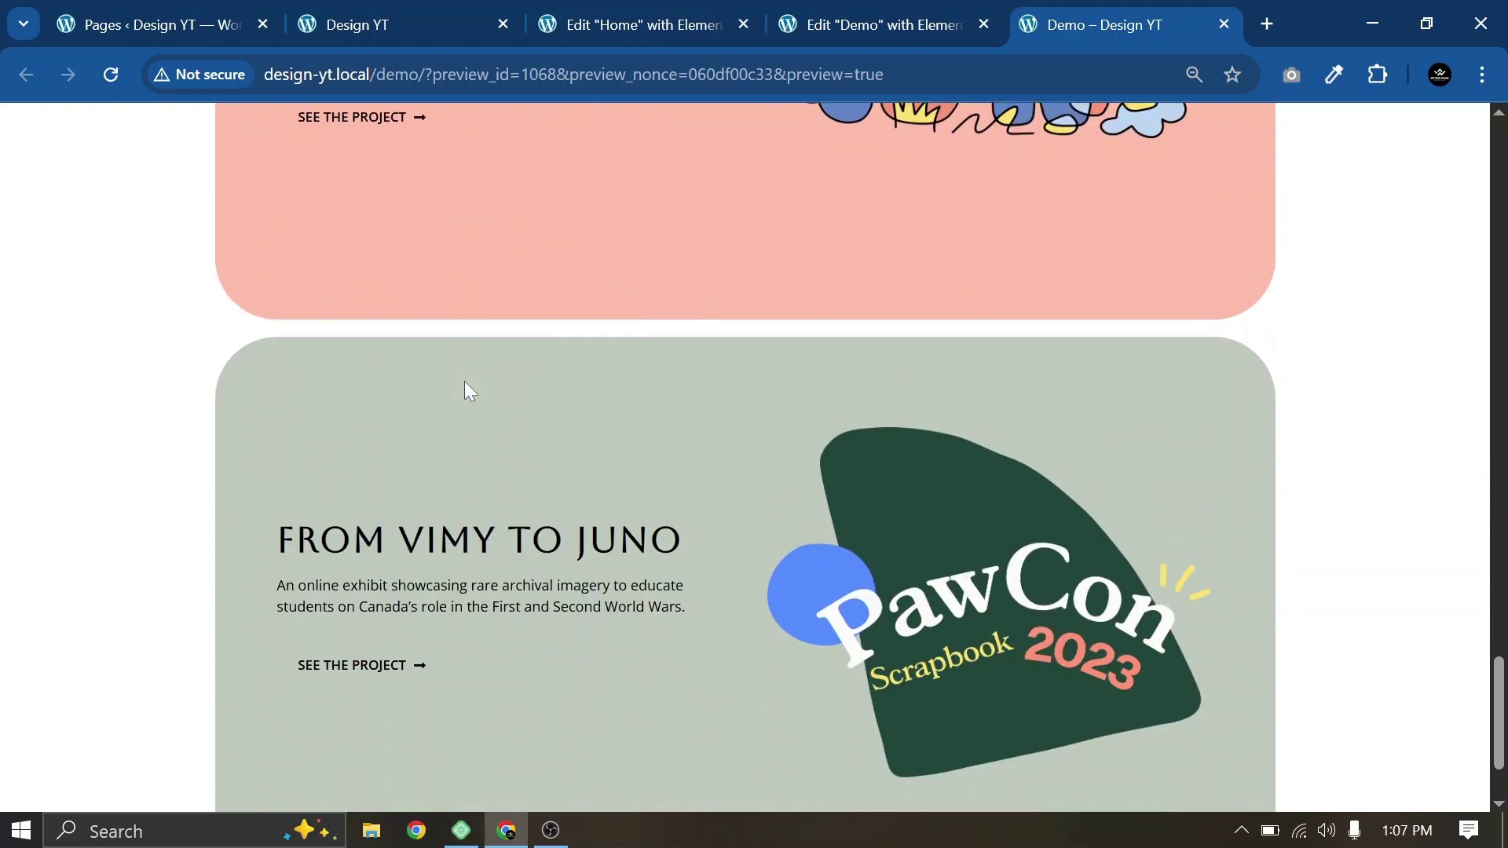
scroll(476, 337, up, 2)
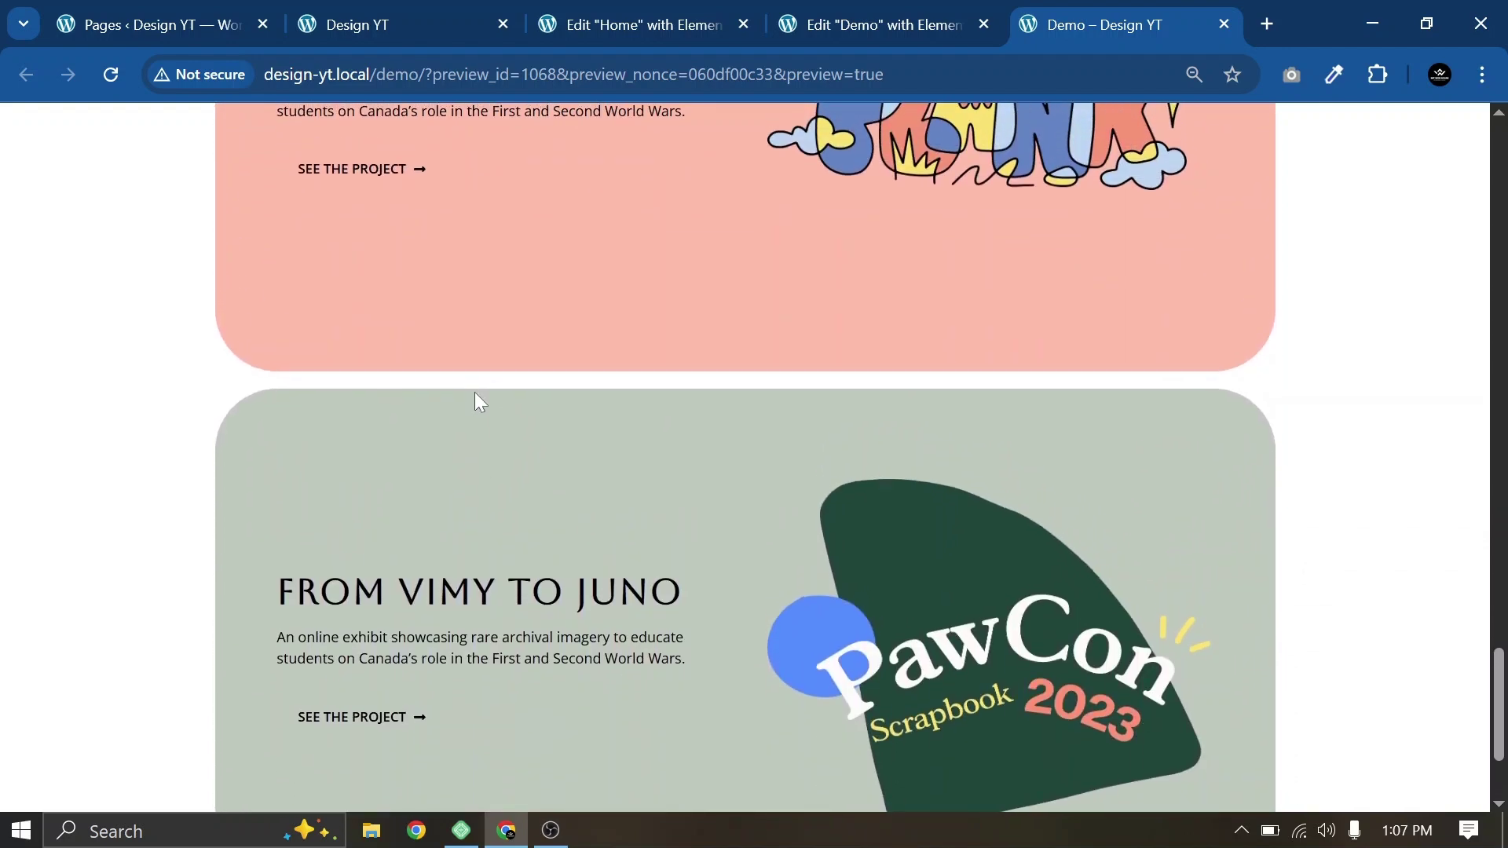
scroll(475, 397, up, 10)
scroll(529, 305, up, 15)
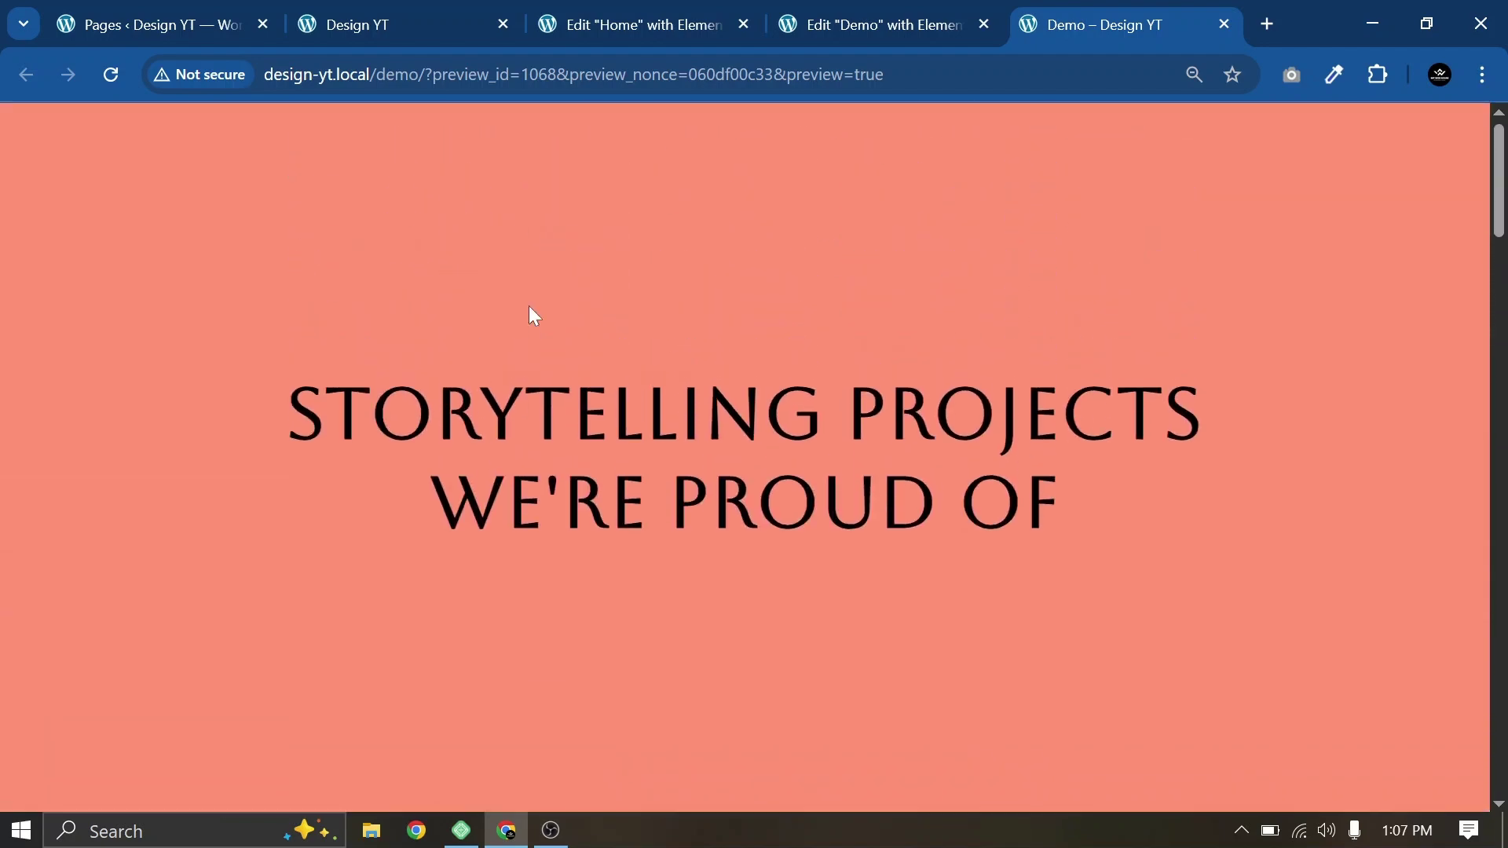
click(872, 18)
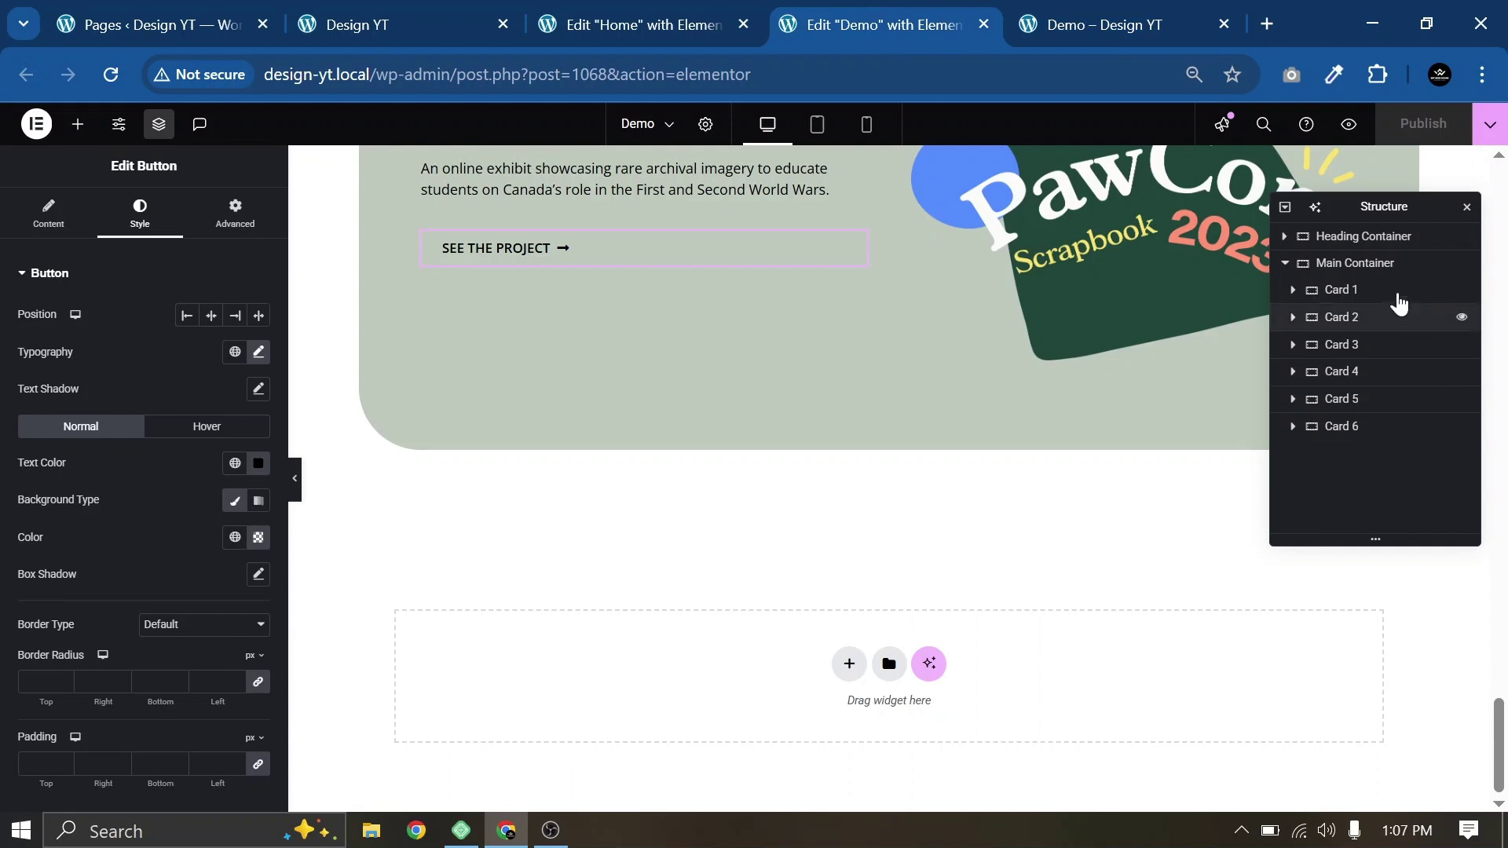
Step: Give the Main Container a 600 vh minimum height with Space Between justification
click(1352, 267)
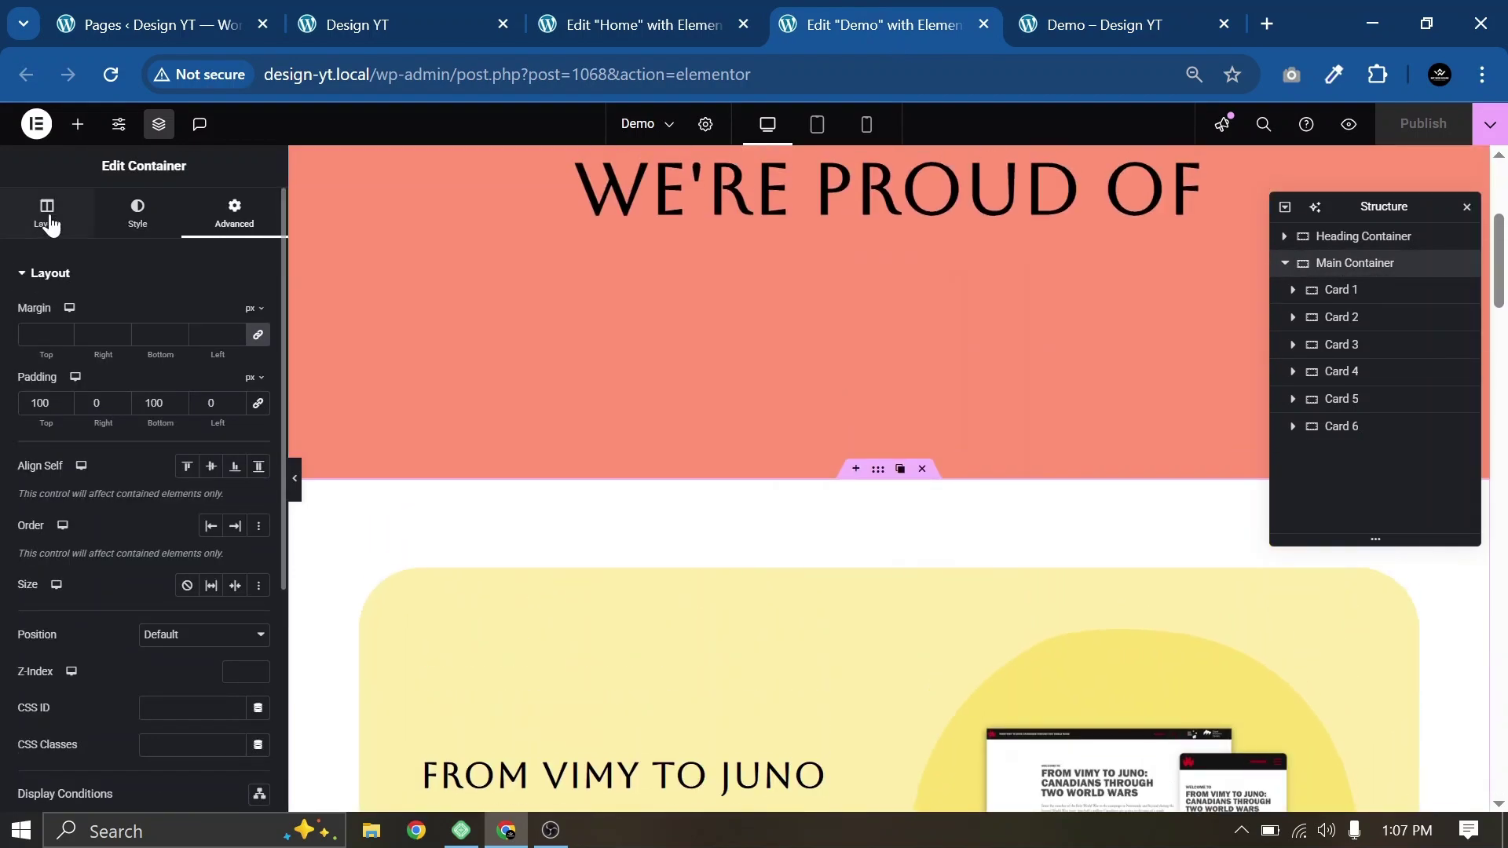
click(47, 220)
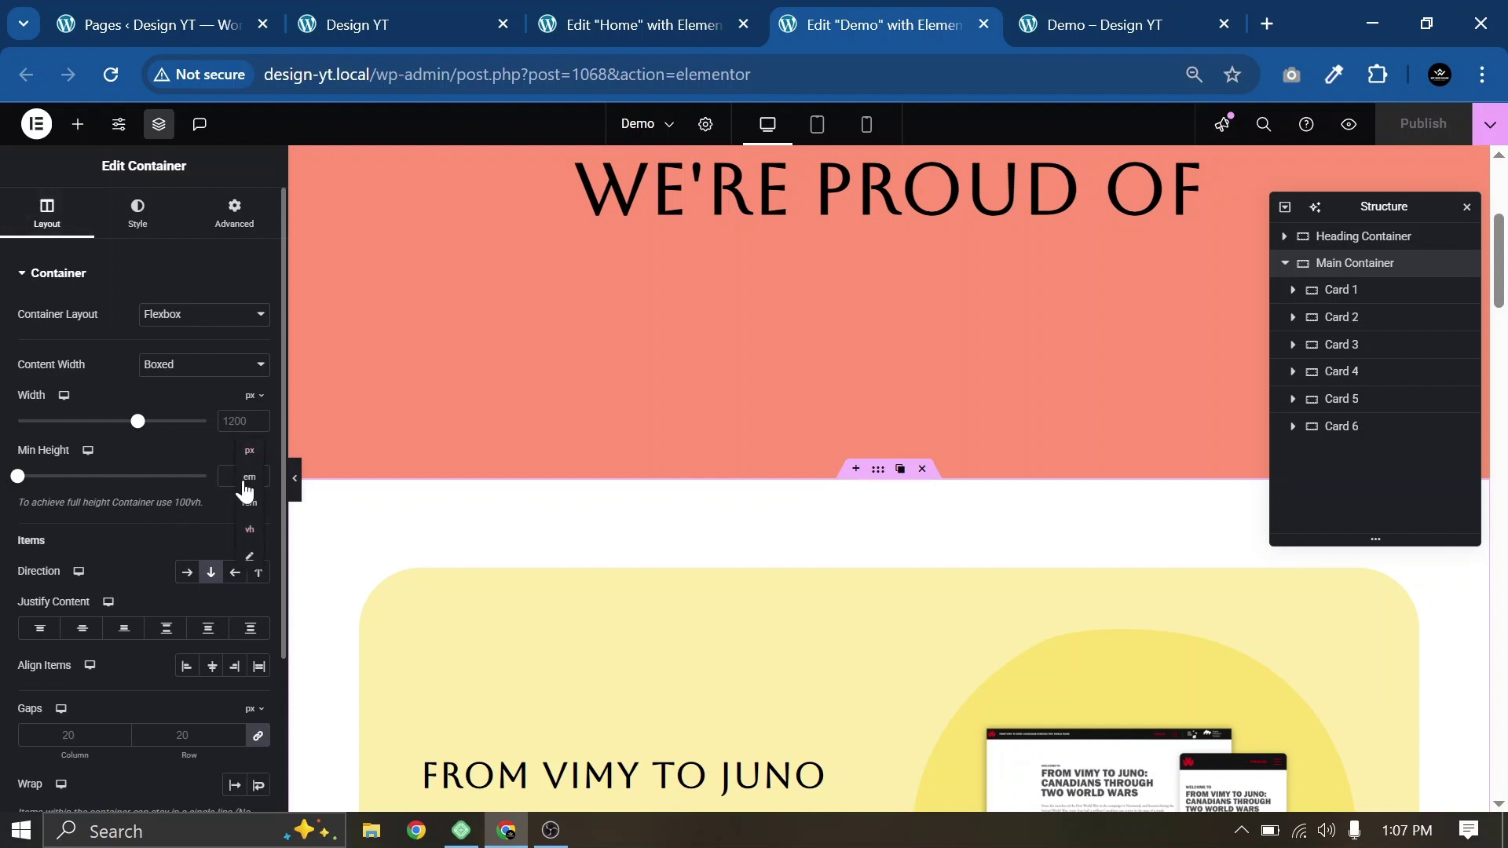
click(249, 529)
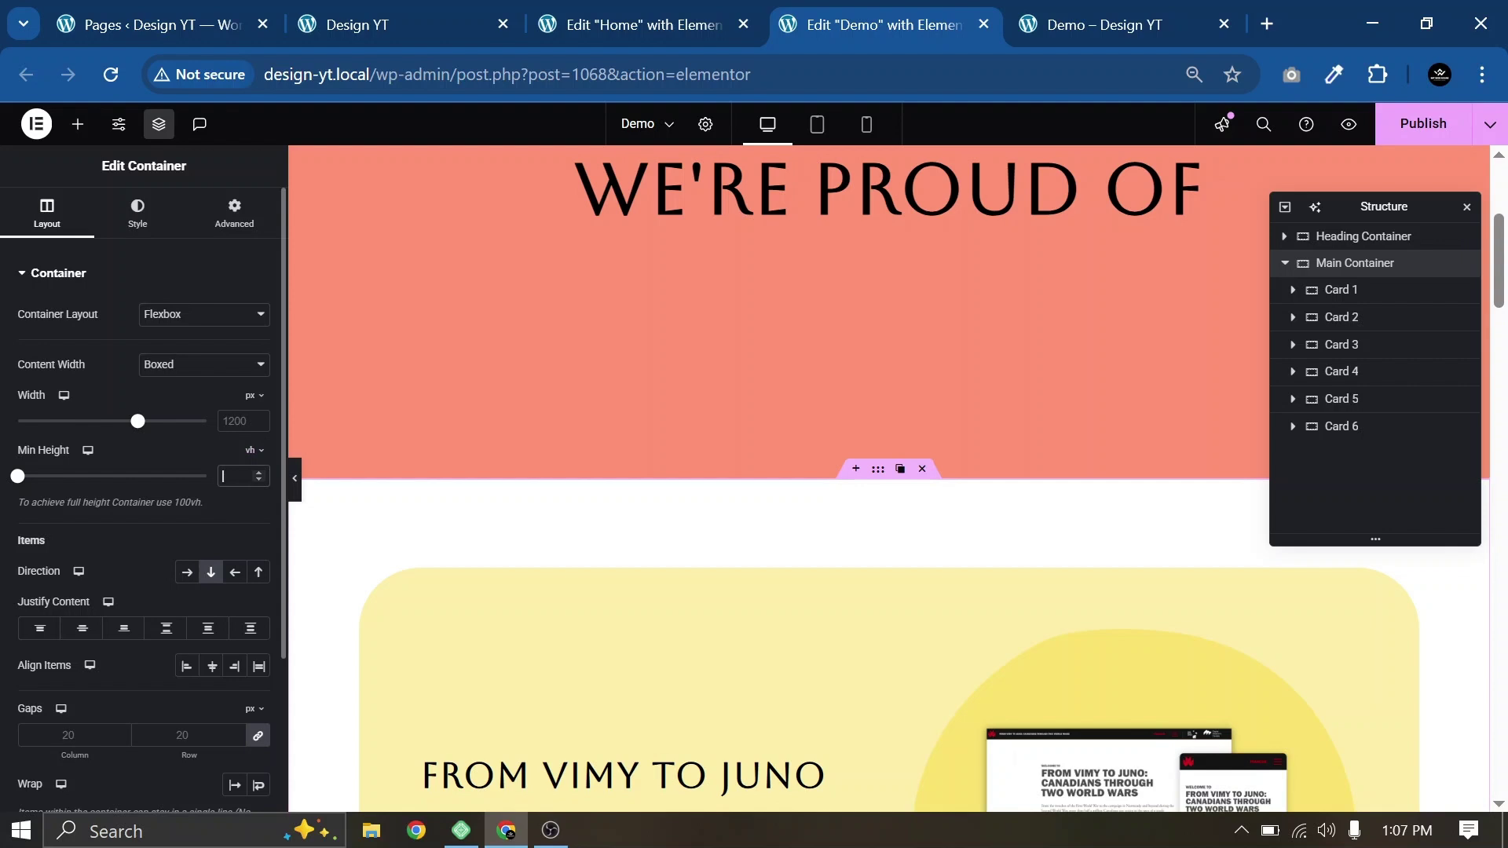
text(600)
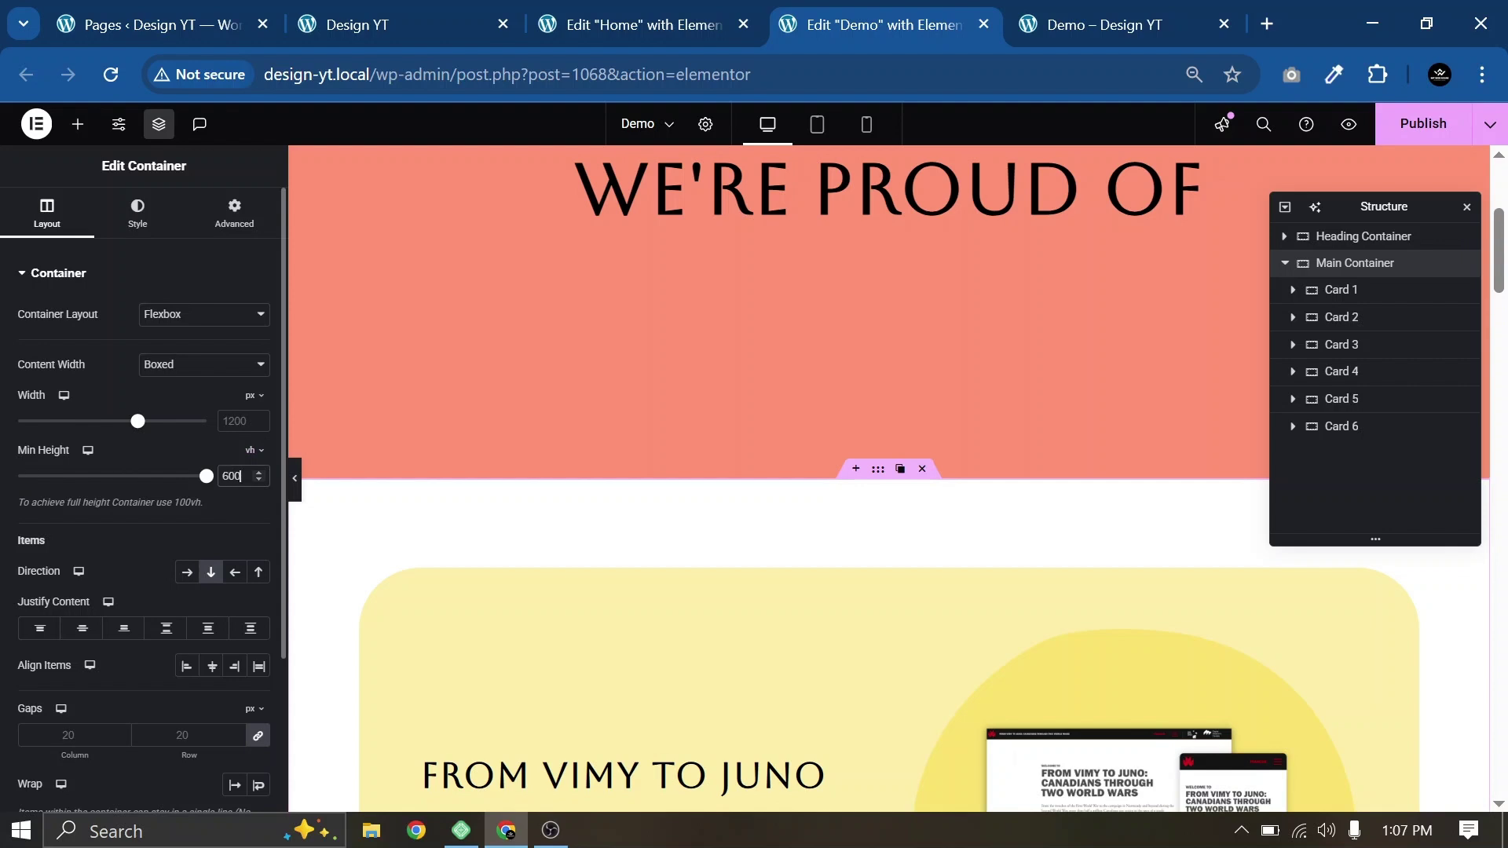
click(166, 638)
Step: Publish the page and reload its preview
click(1431, 126)
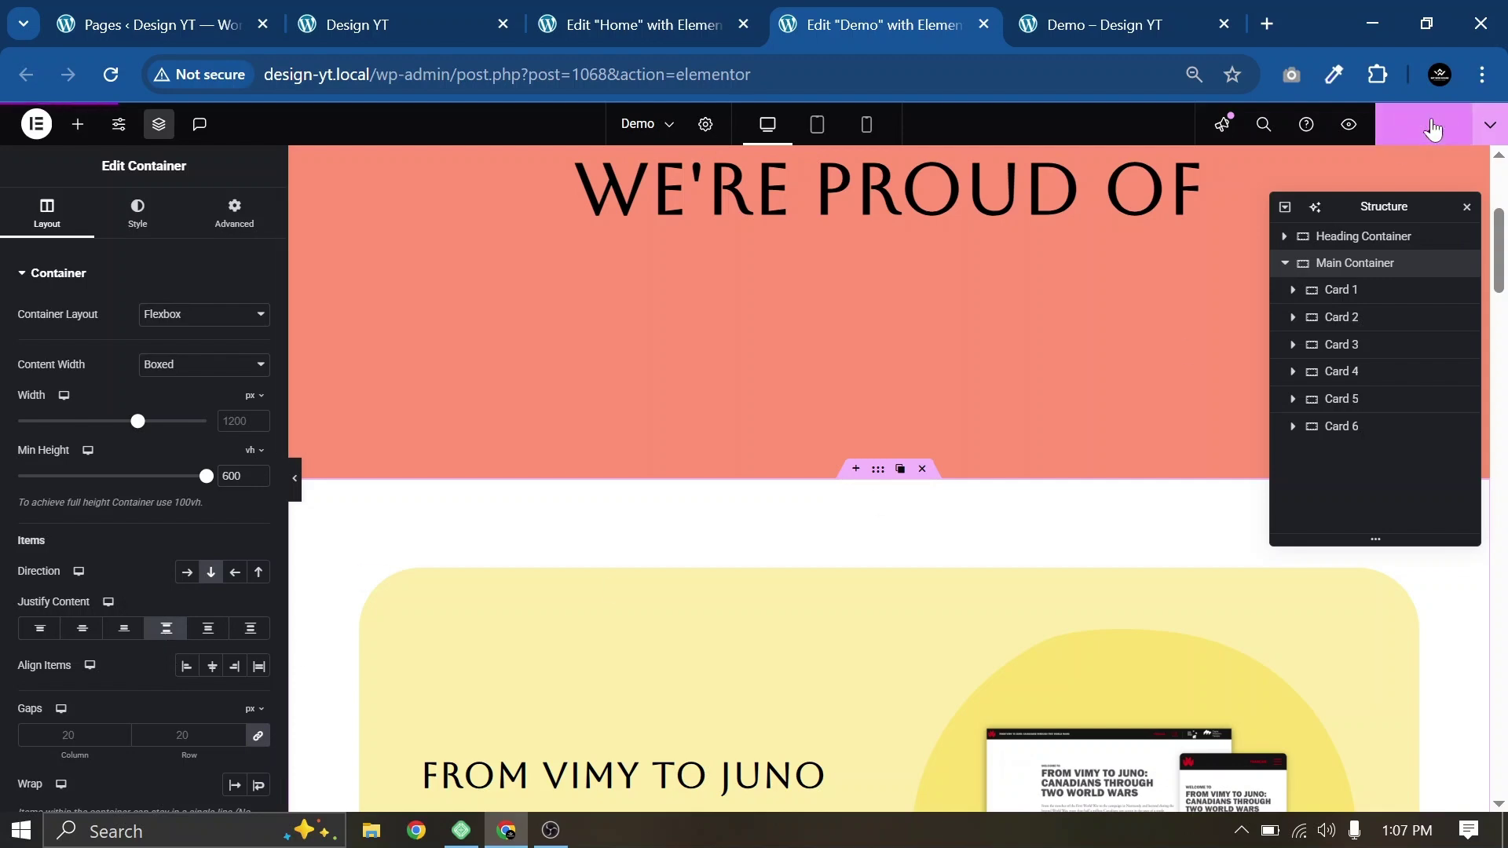
click(1081, 8)
key(F5)
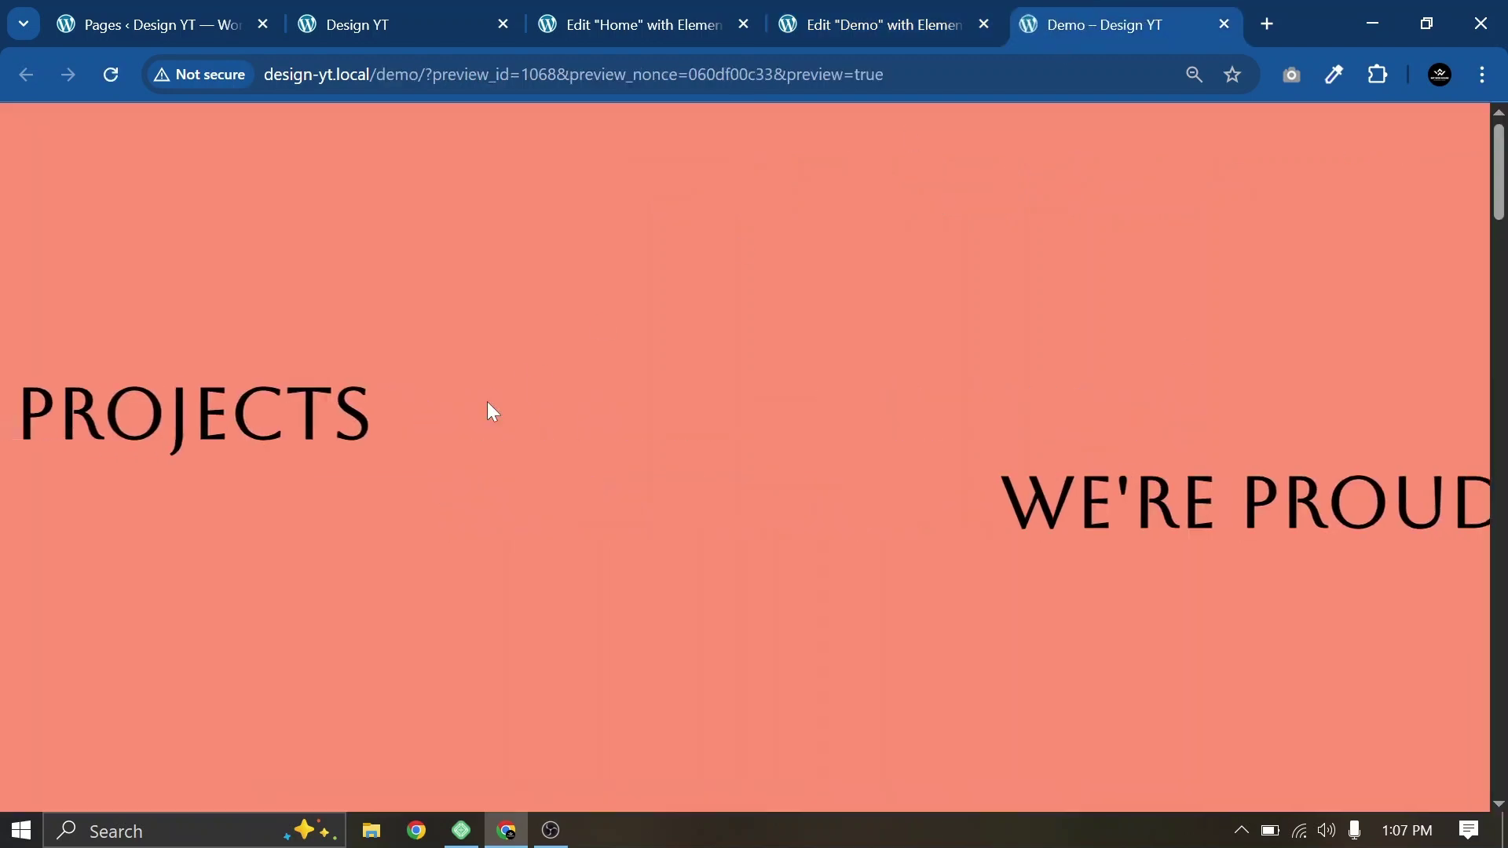
scroll(506, 452, down, 10)
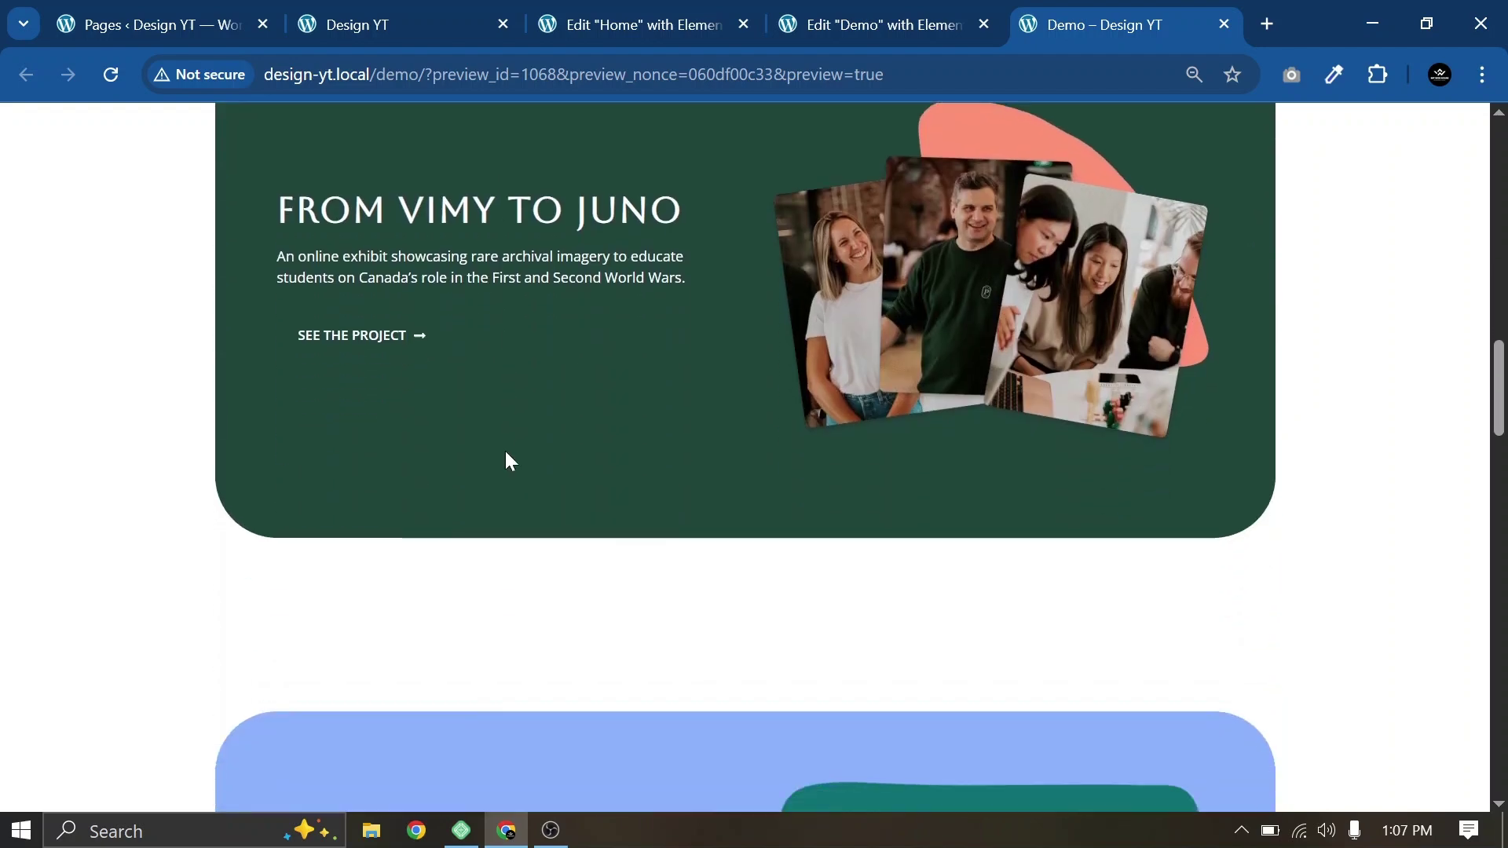
scroll(505, 454, down, 20)
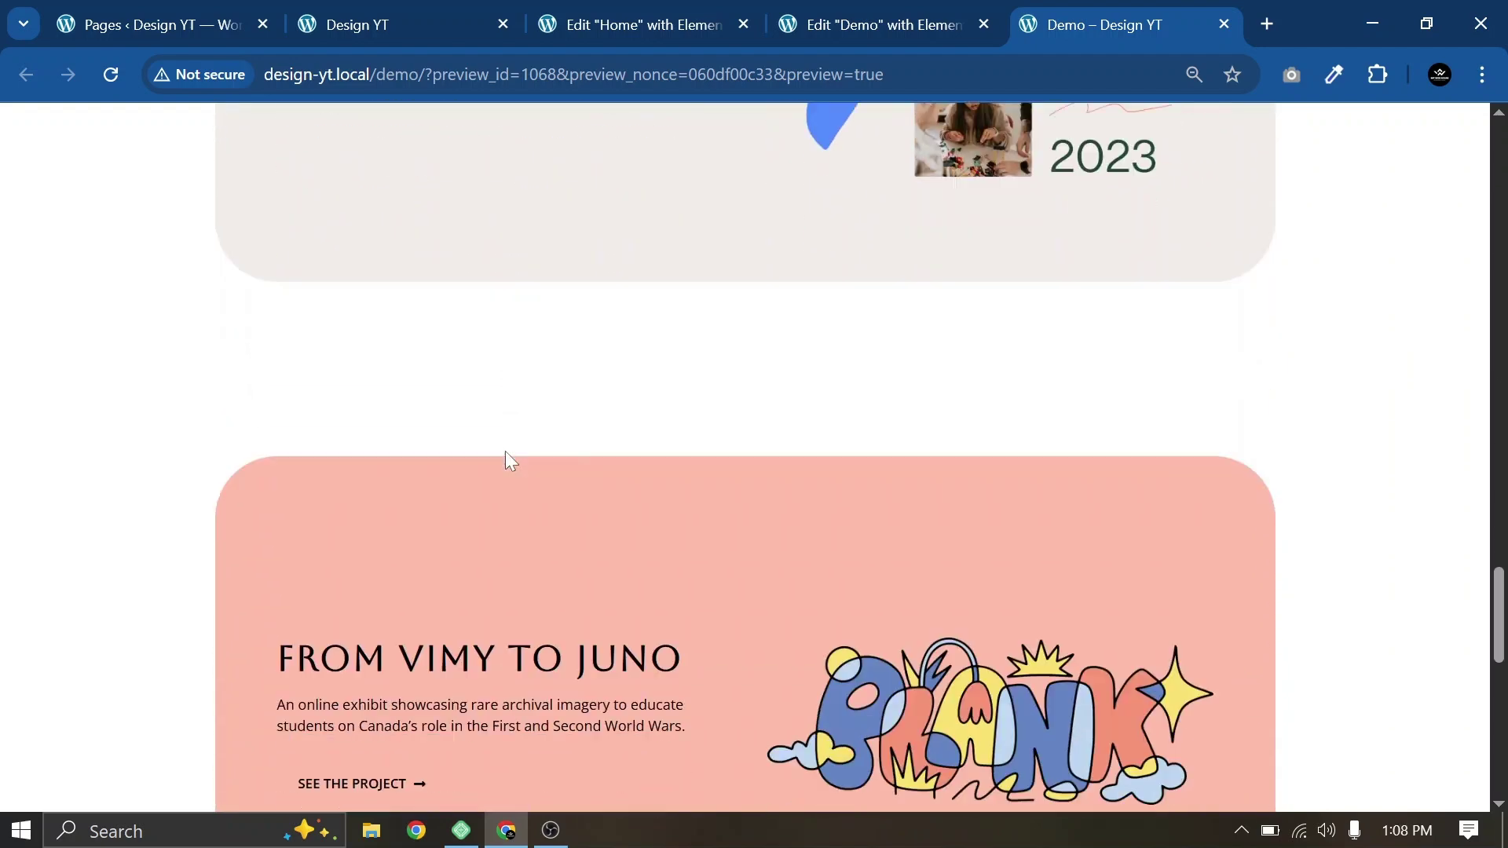
scroll(509, 462, down, 12)
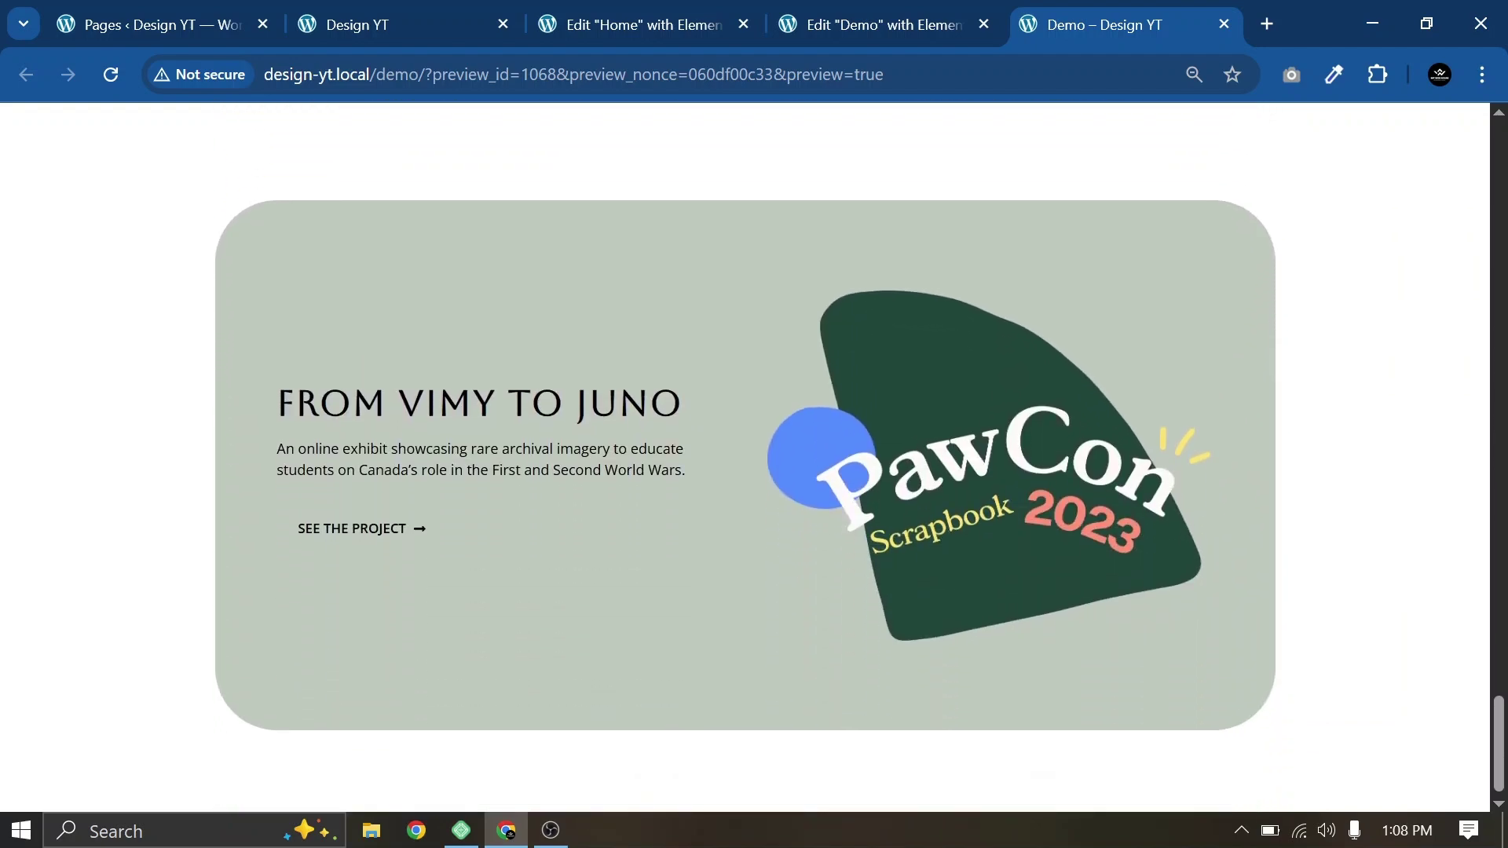
key(Home)
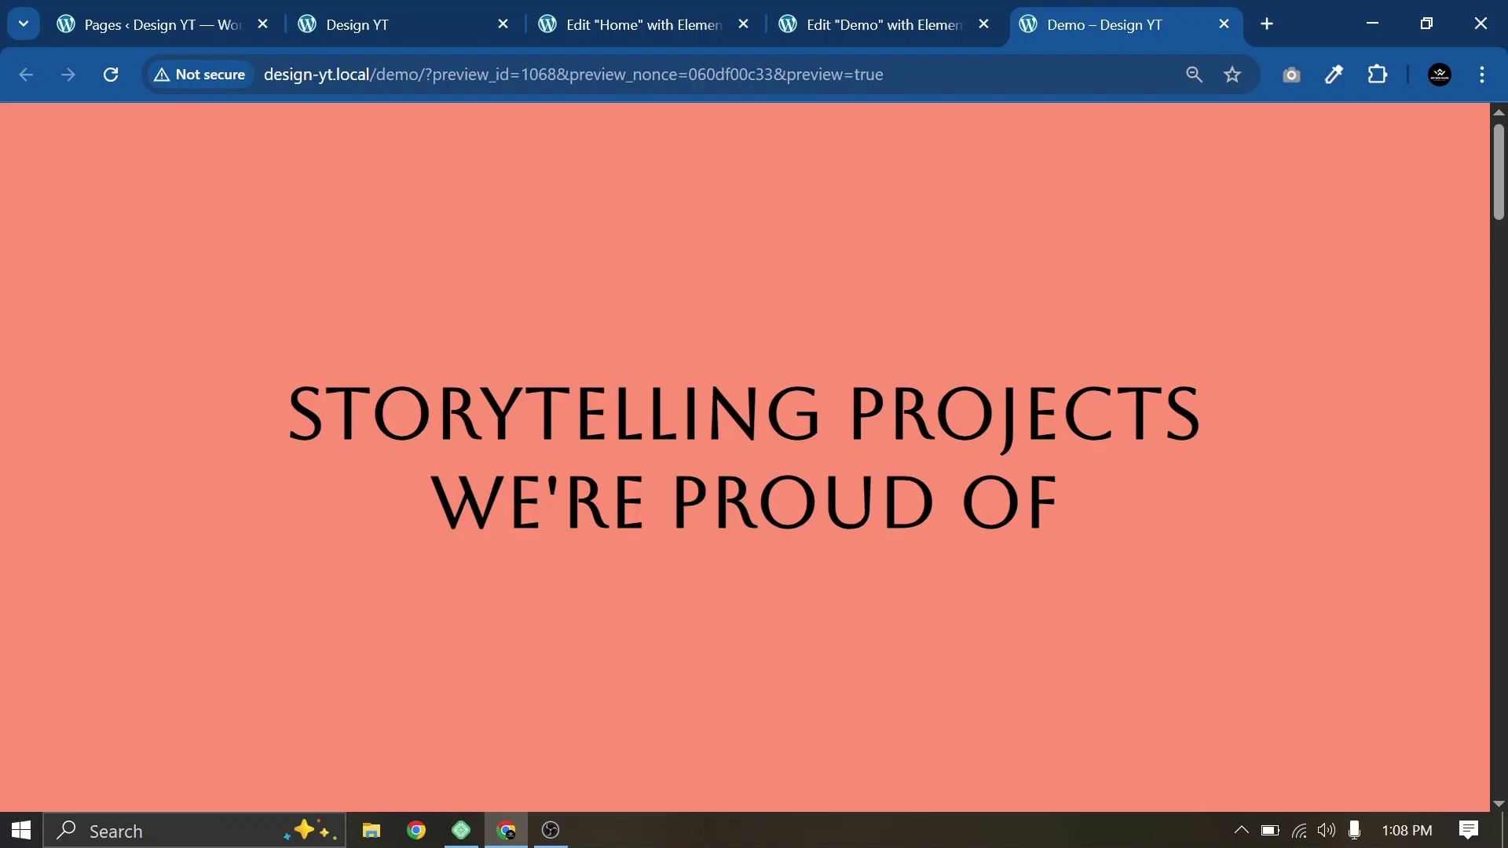
click(844, 18)
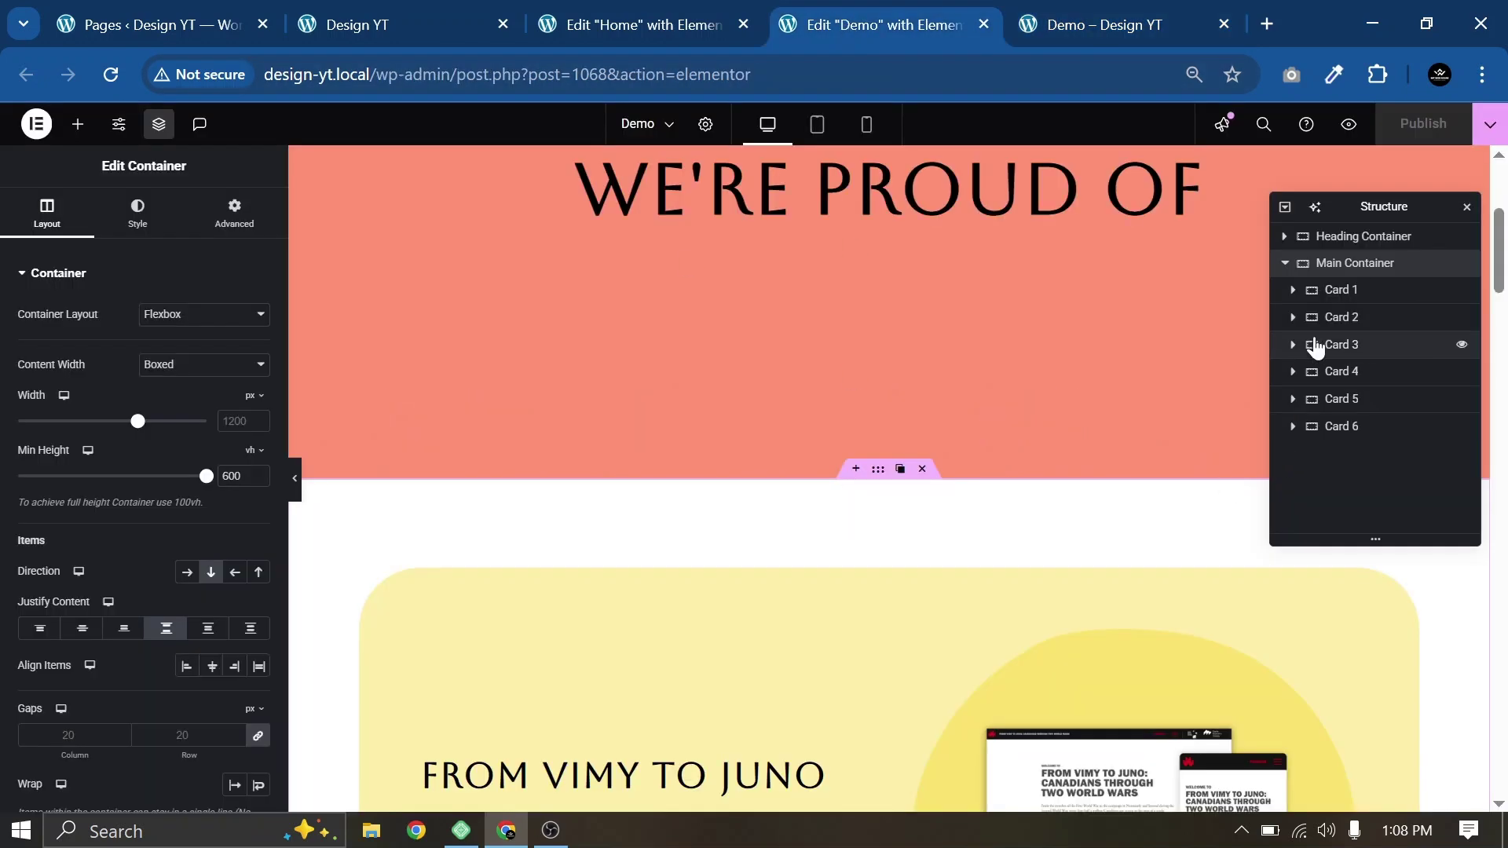
Step: Check Cards 1 and 2, then set the z-index of Cards 3 and 4 to 3 and 4
click(1342, 290)
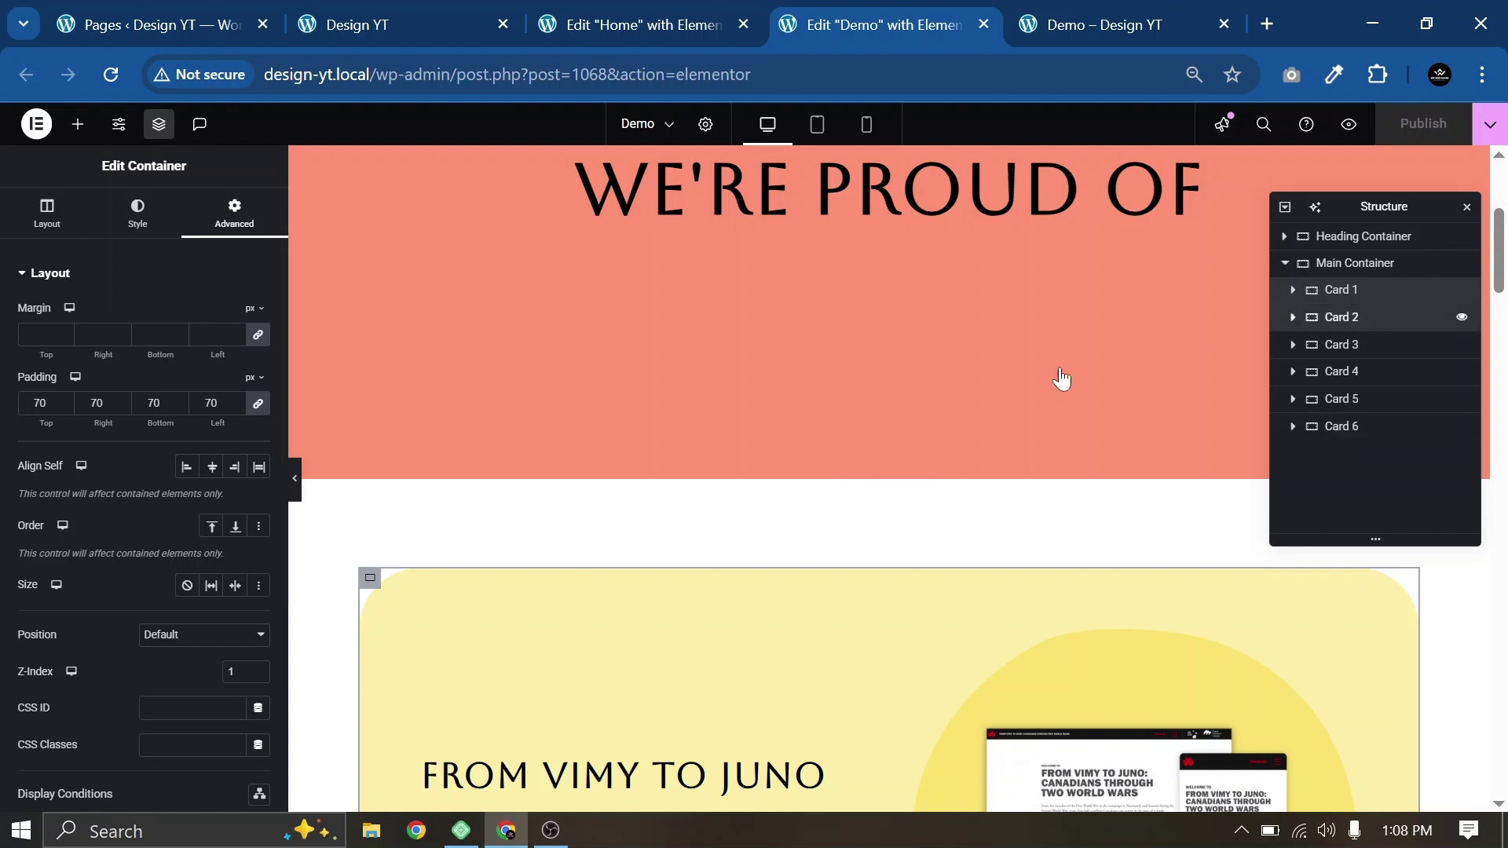
scroll(1060, 379, down, 8)
click(1267, 495)
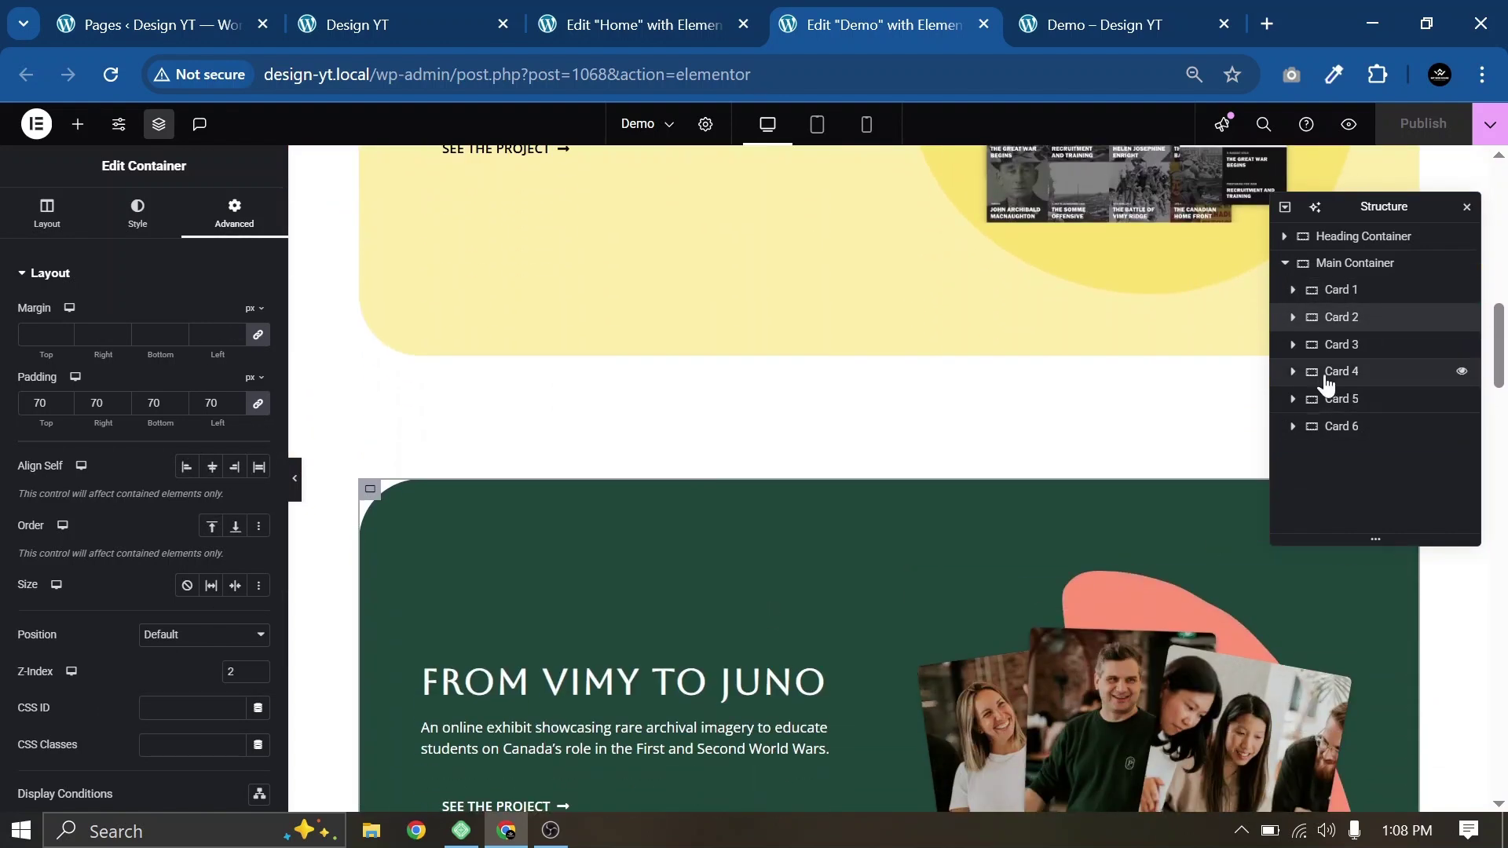
click(1340, 346)
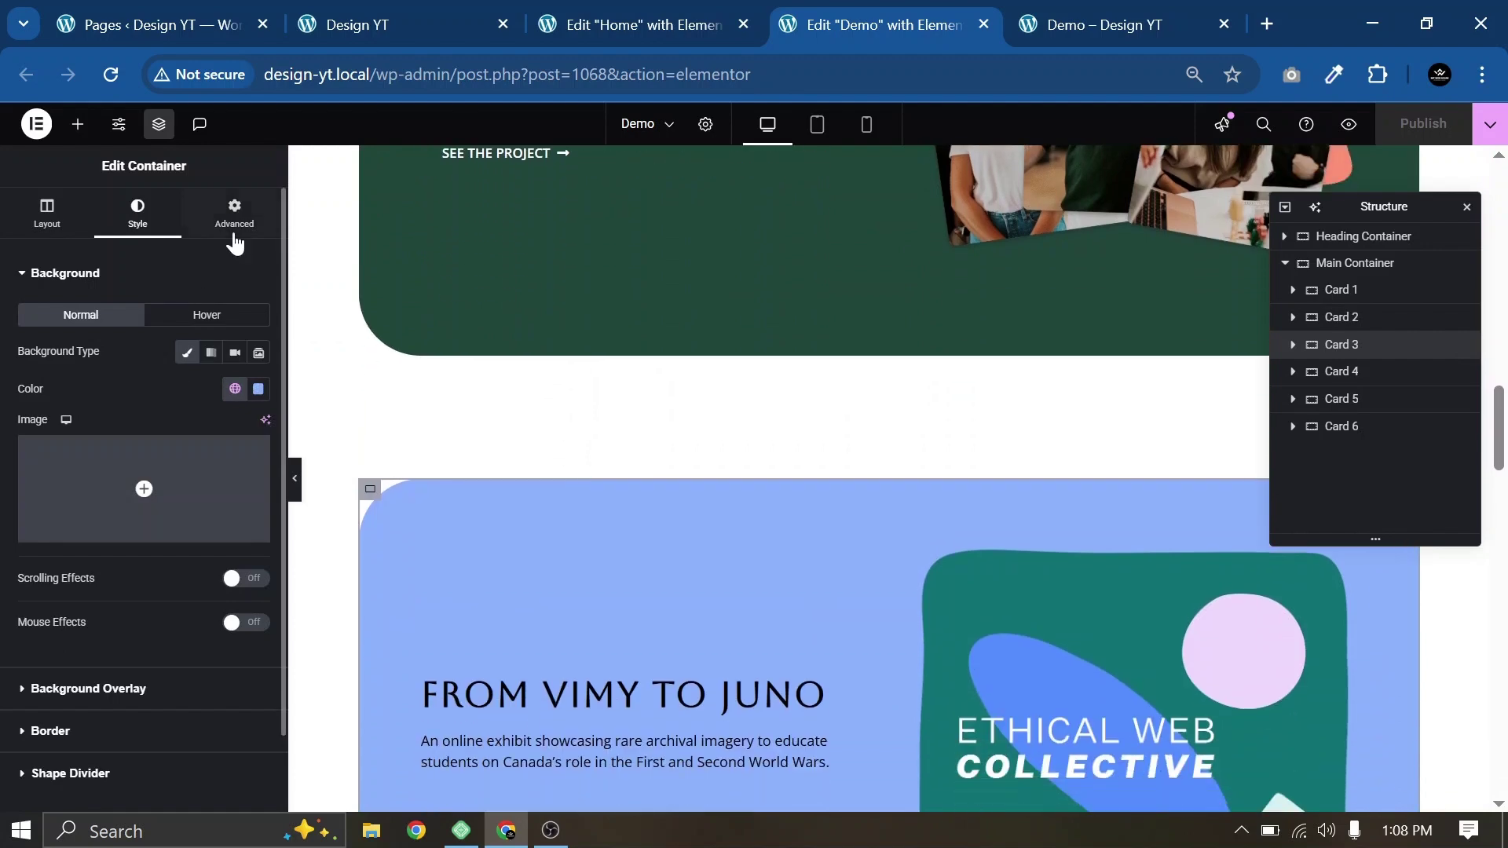
click(234, 216)
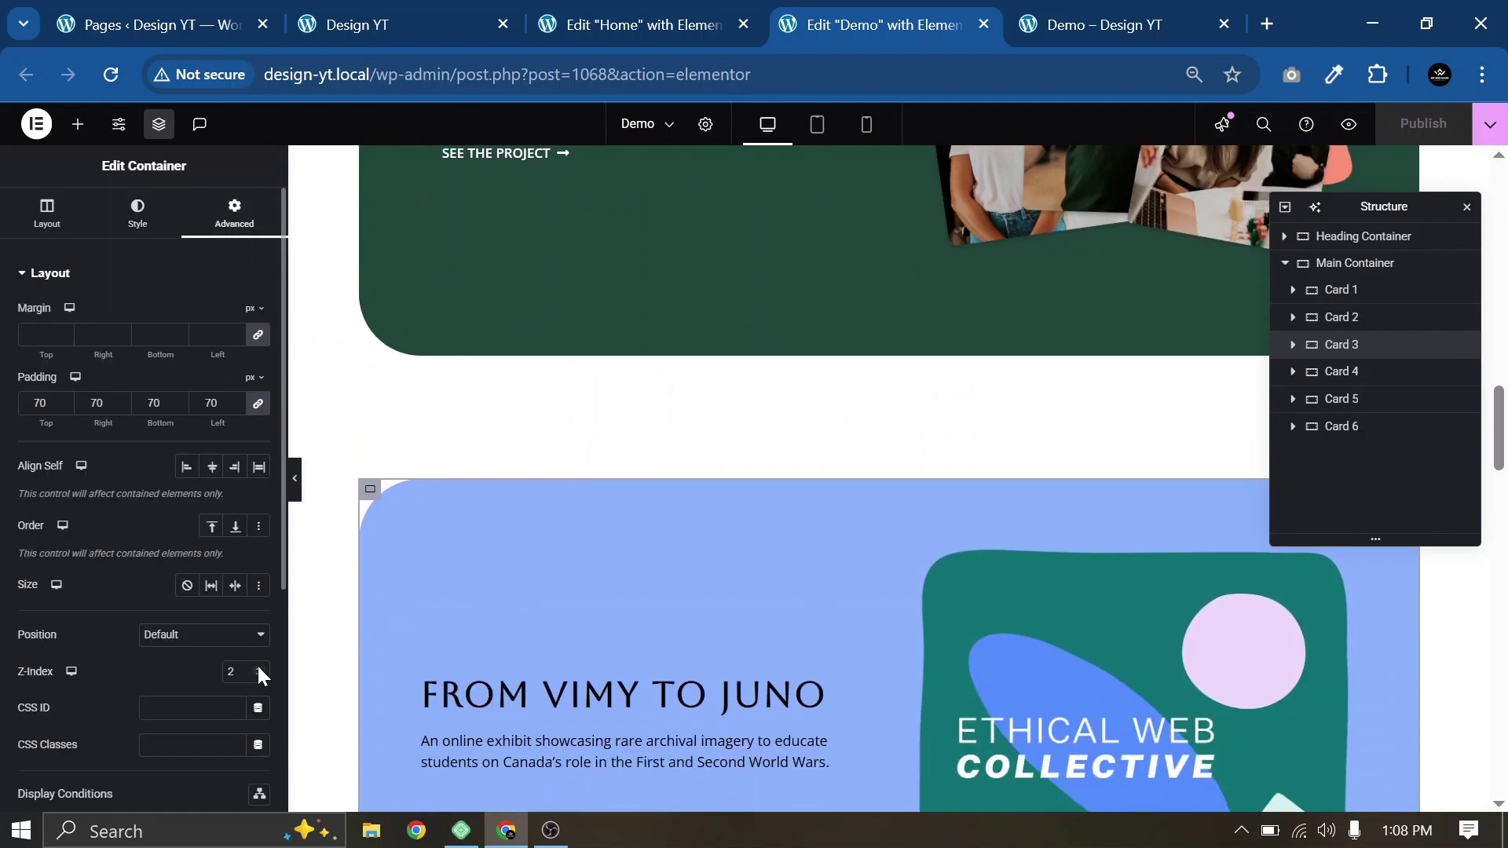
click(1328, 374)
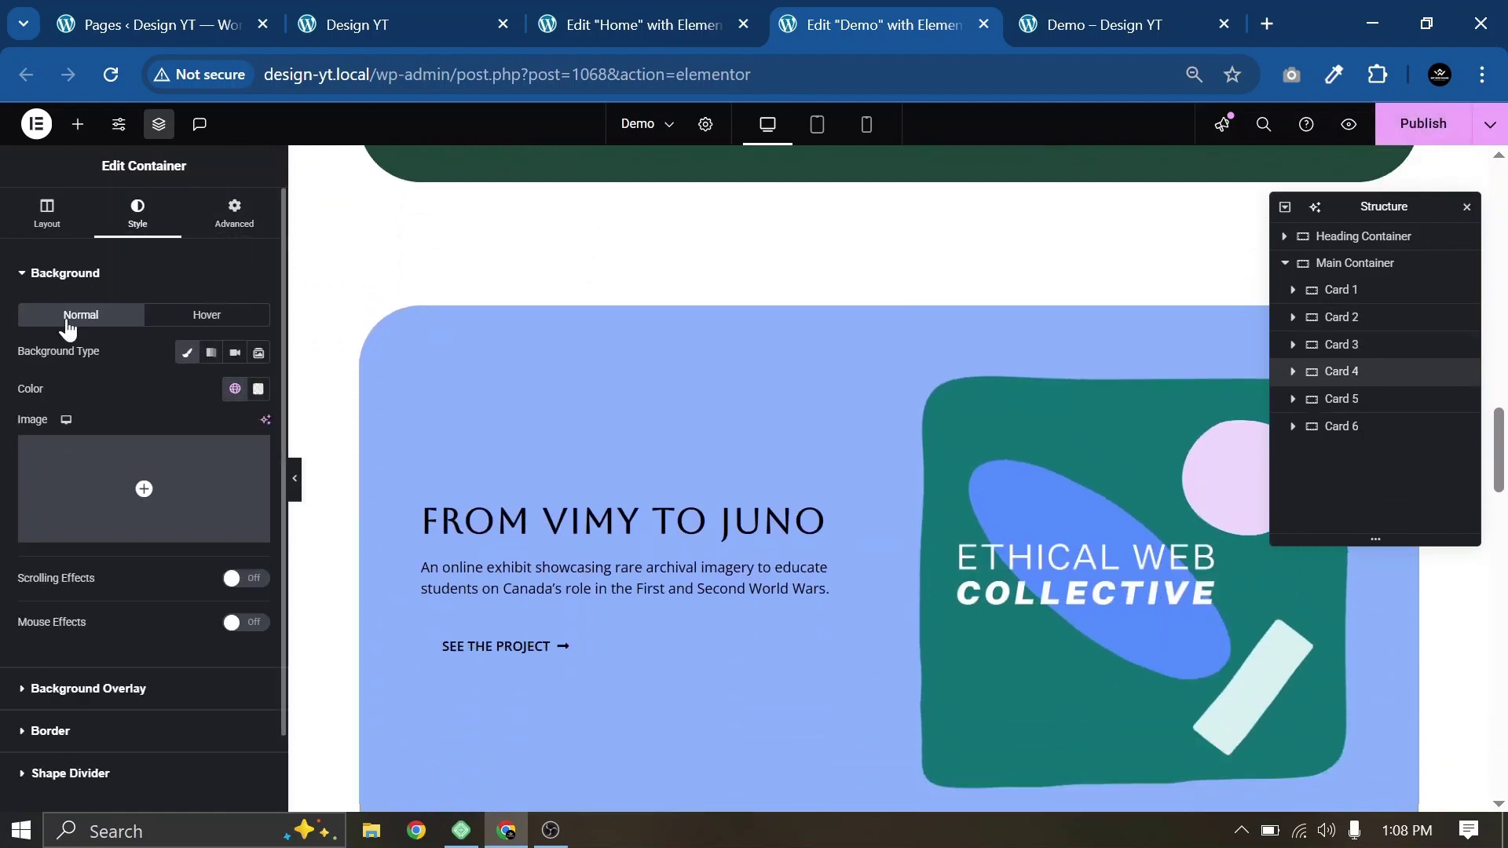
click(233, 211)
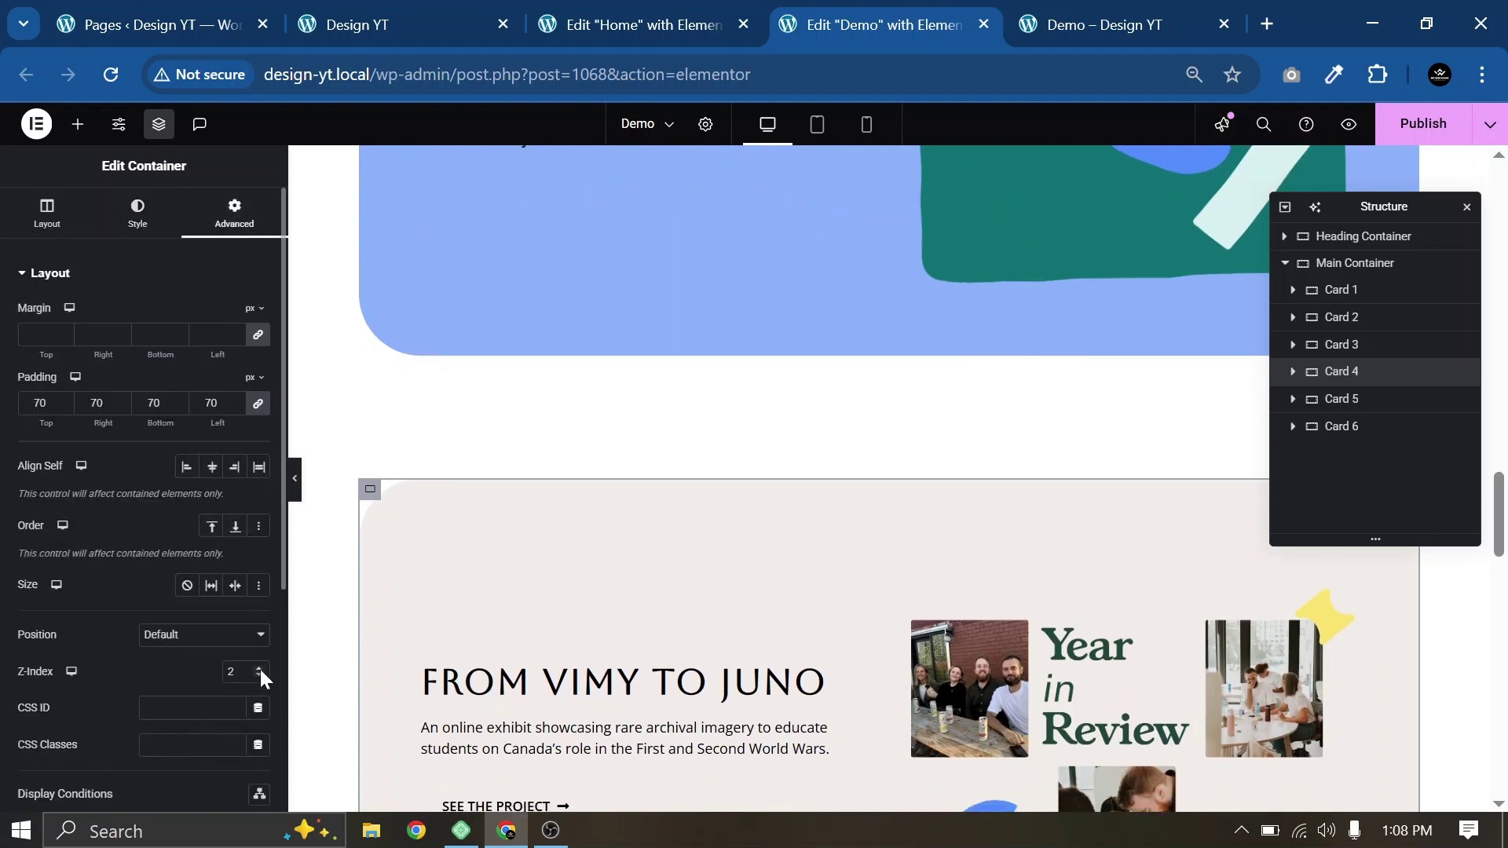
Step: Set the z-index of Cards 5 and 6 to 5 and 6, and save the page
click(1342, 399)
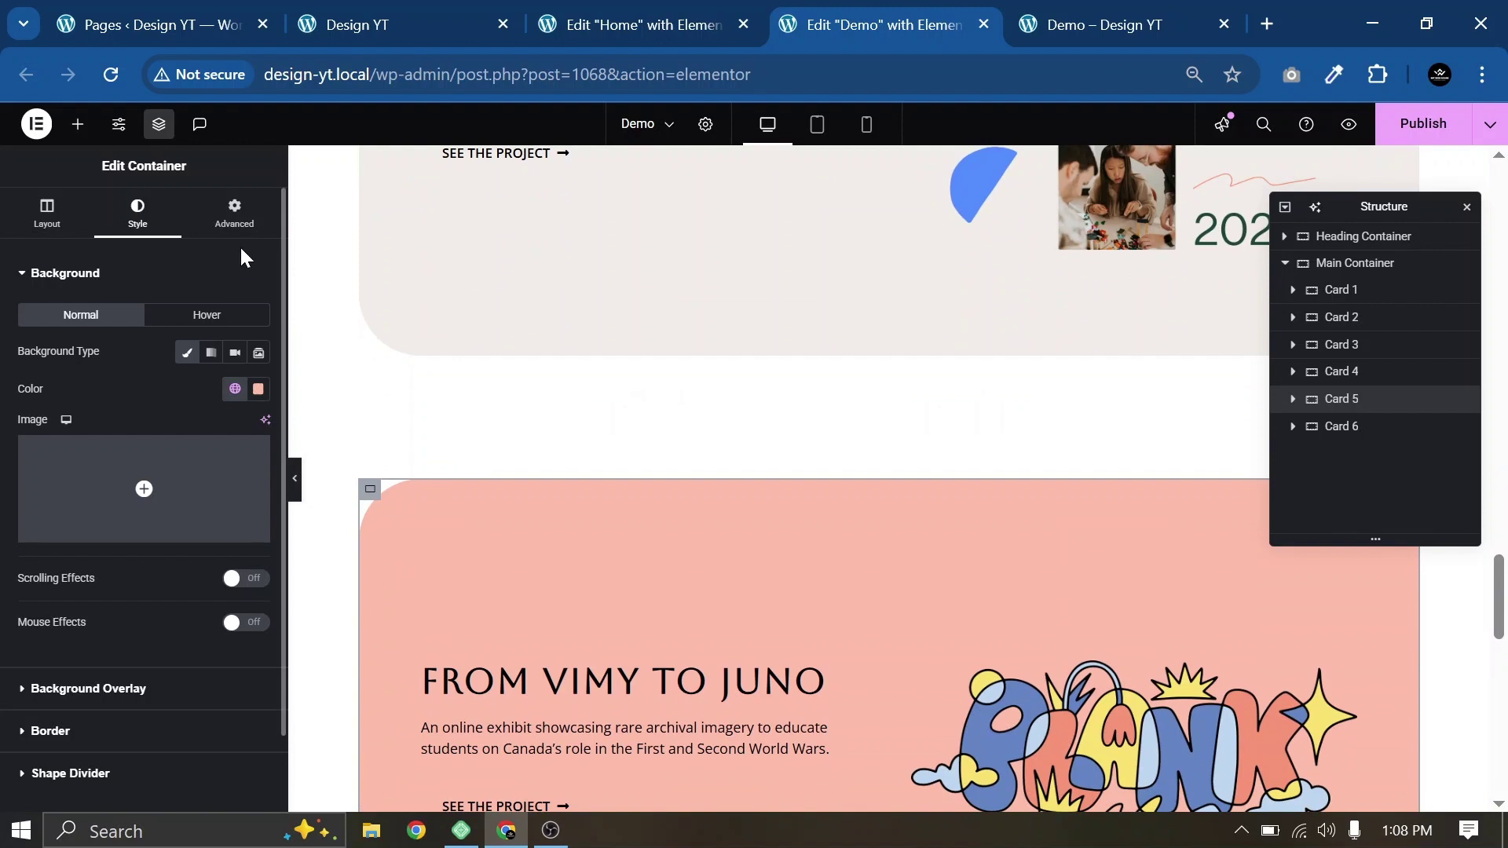
click(235, 216)
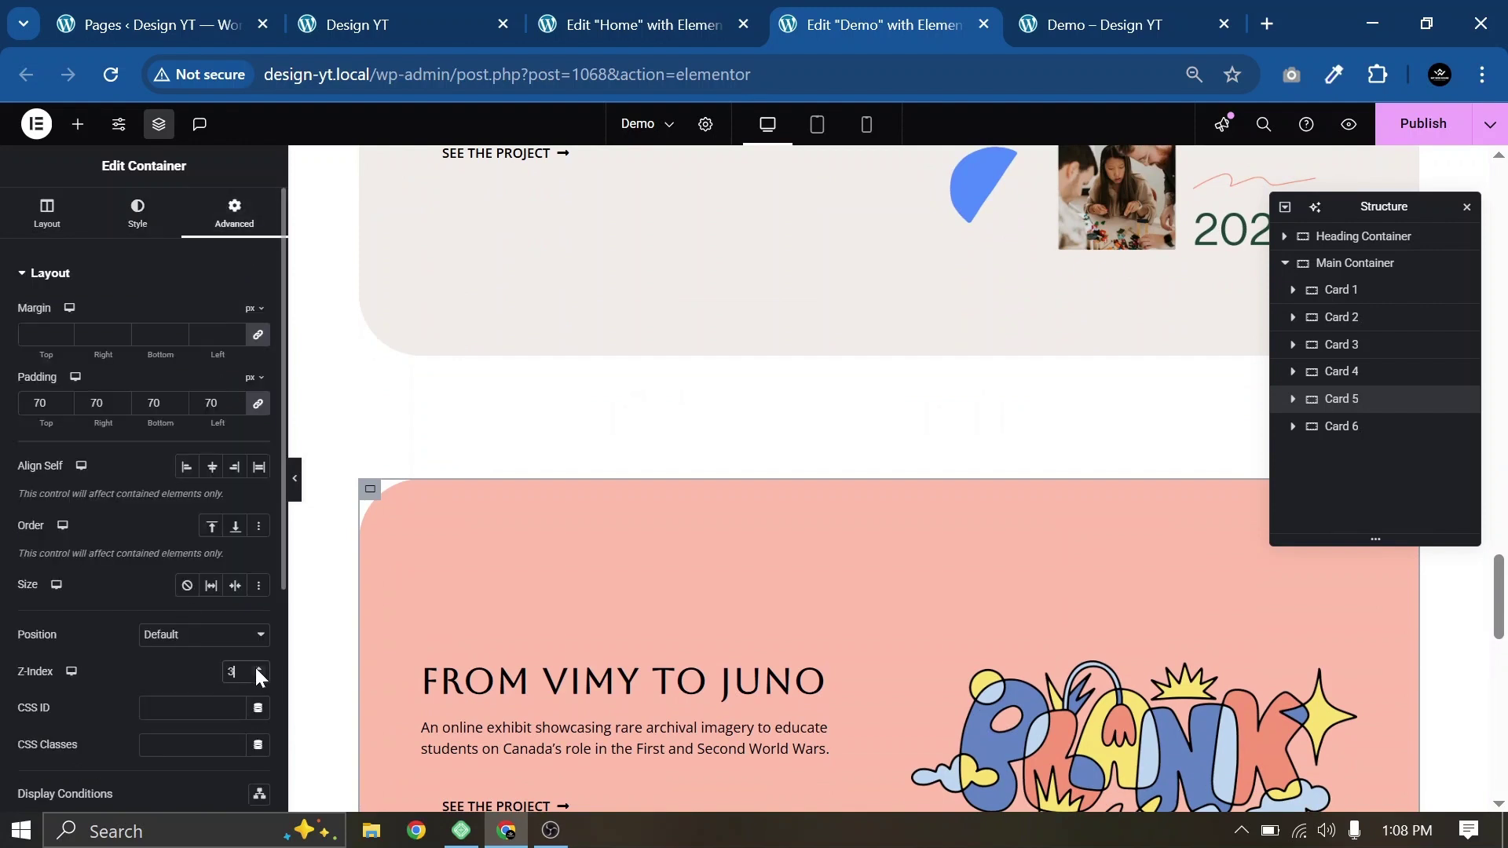
click(1342, 426)
click(236, 219)
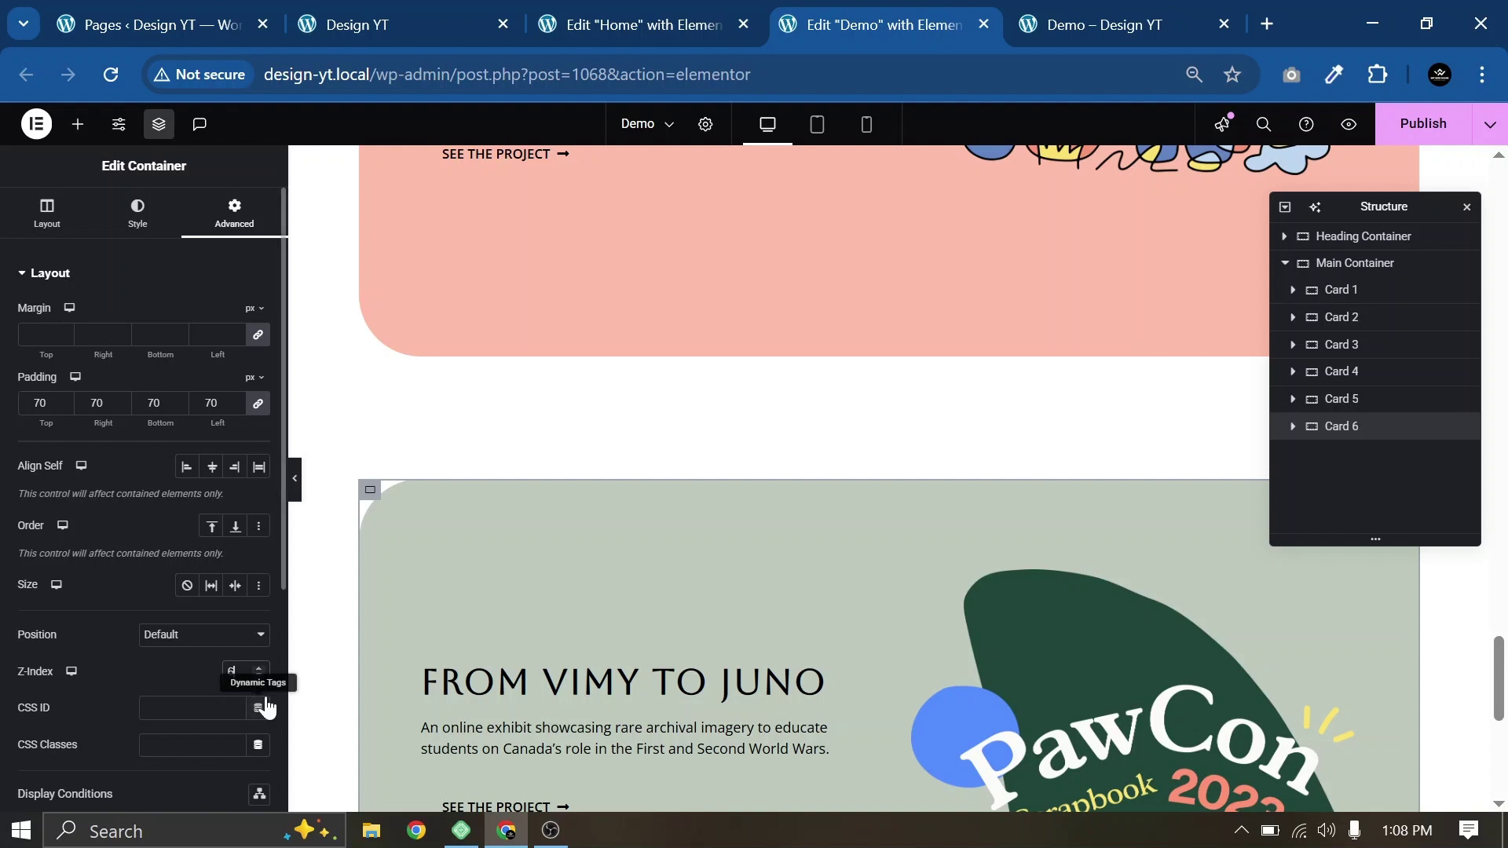
key(ctrl+s)
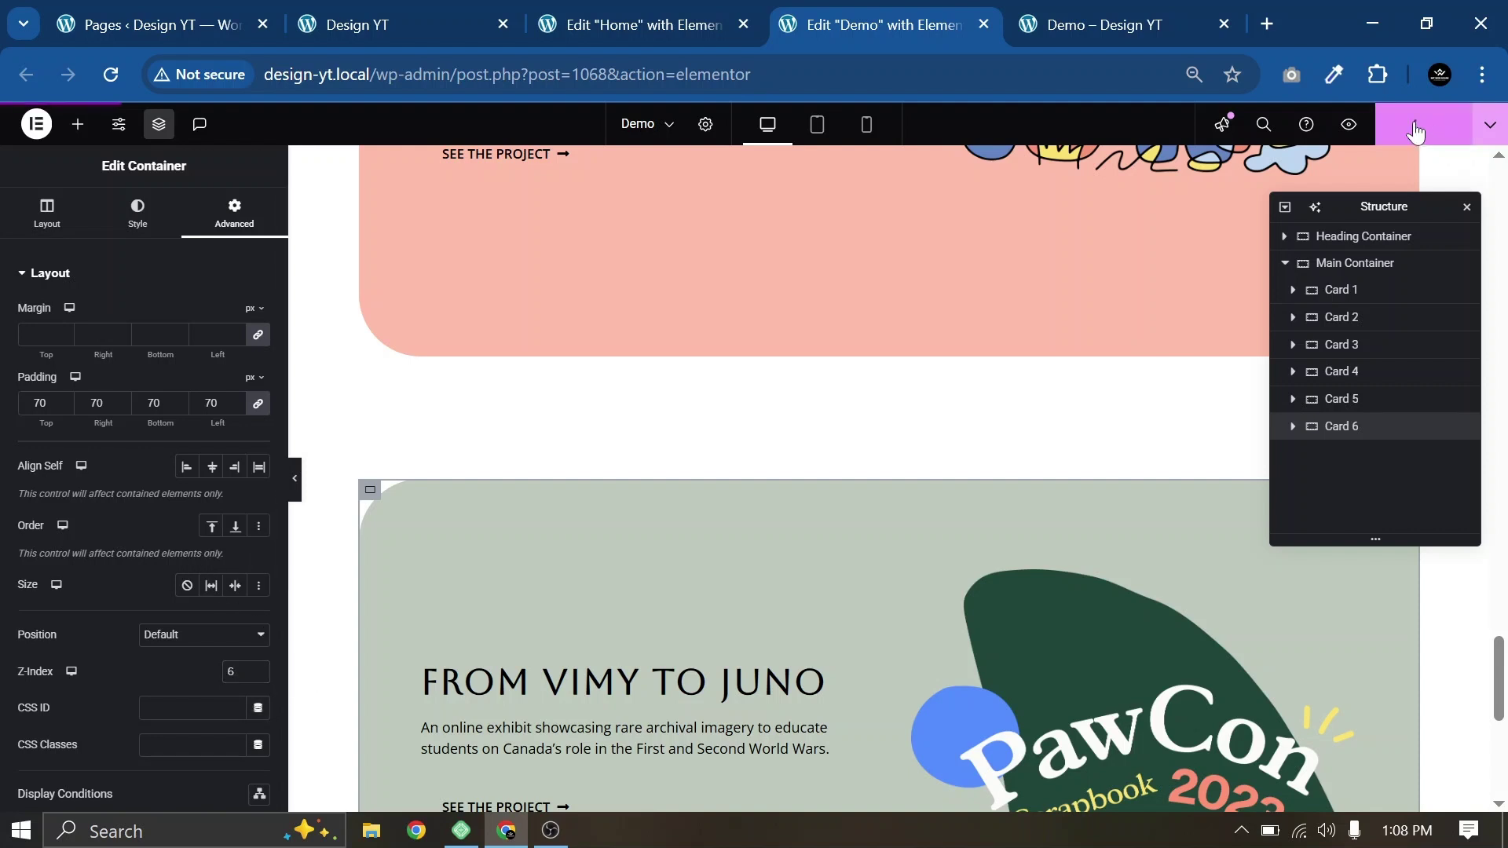
Step: Make Card 1 sticky at the top with a 50 px offset
click(1349, 292)
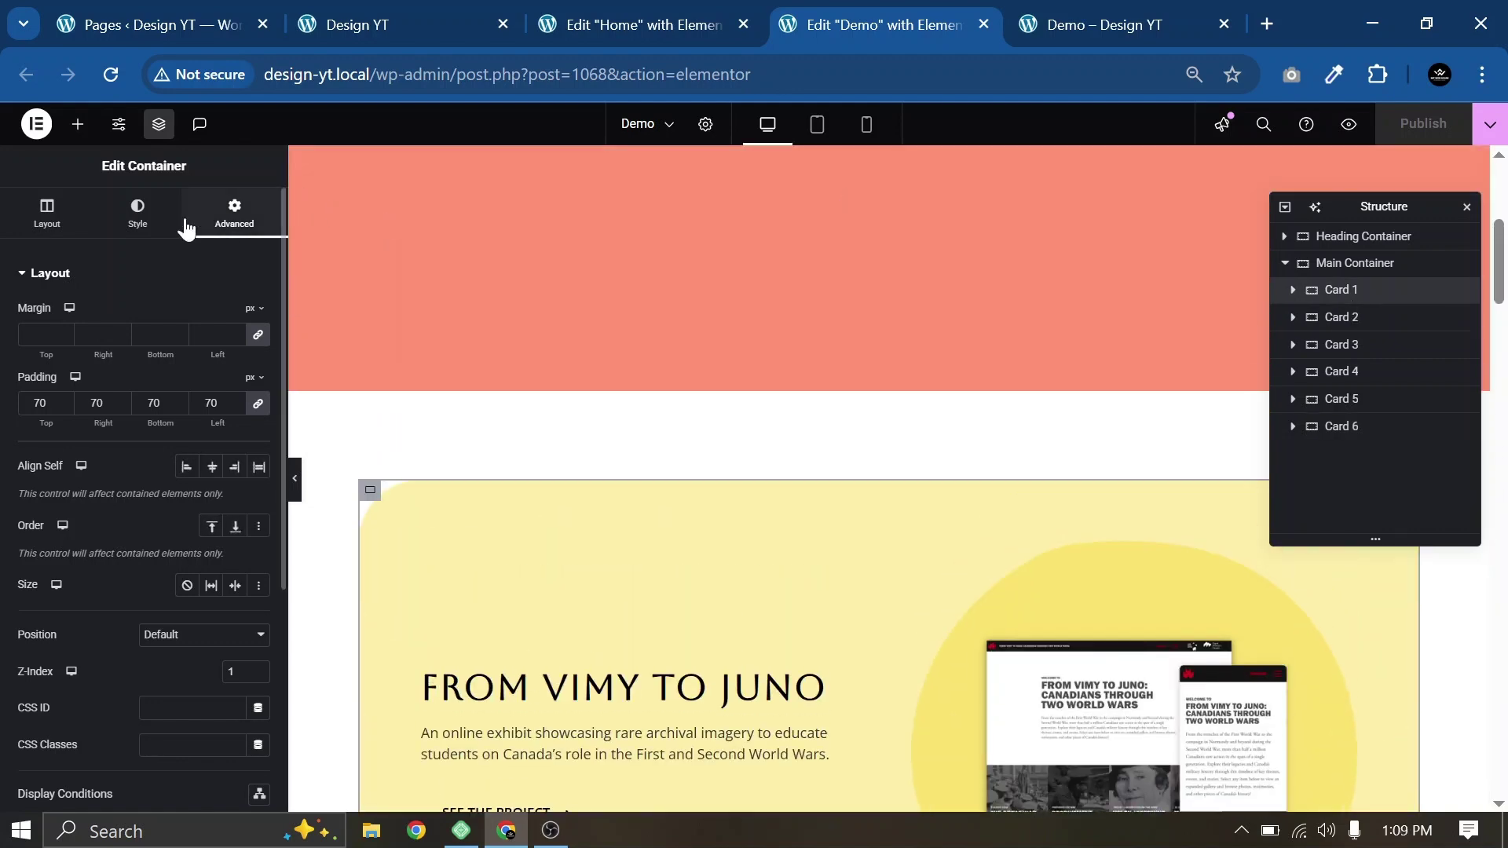
scroll(131, 550, down, 4)
click(93, 522)
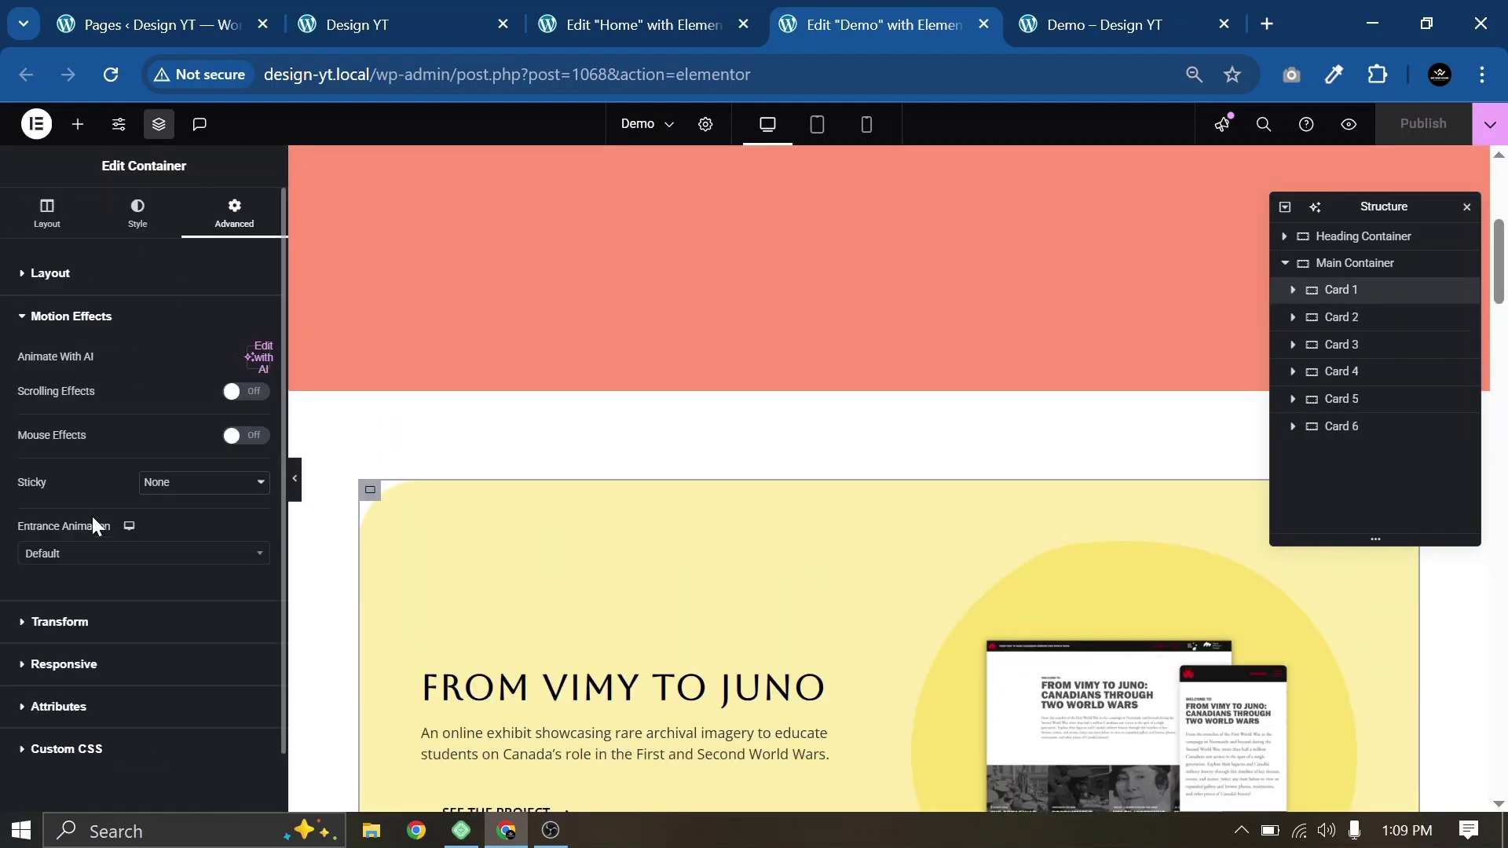
click(177, 483)
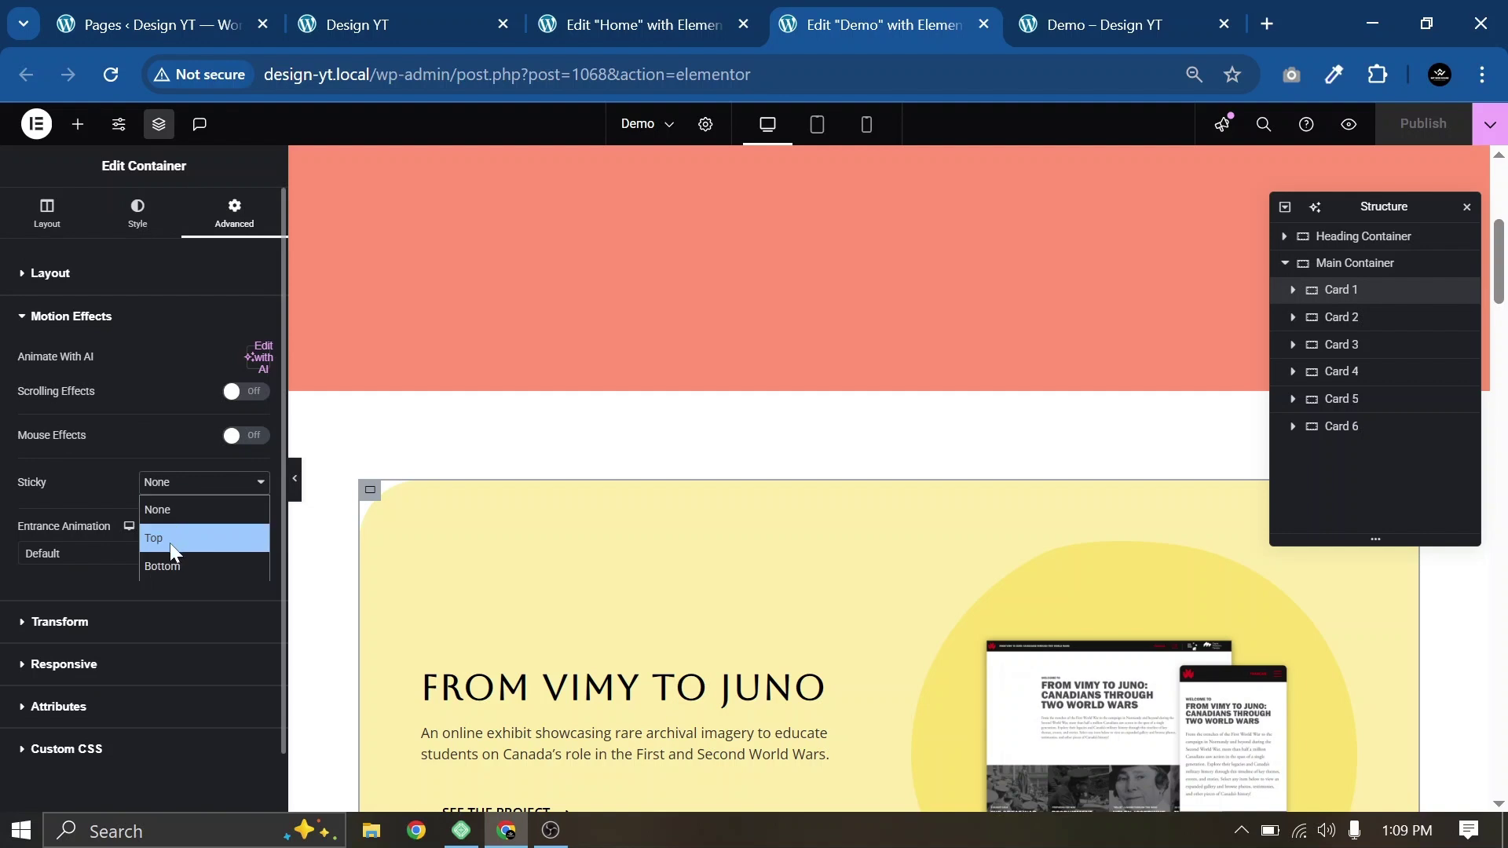
click(170, 537)
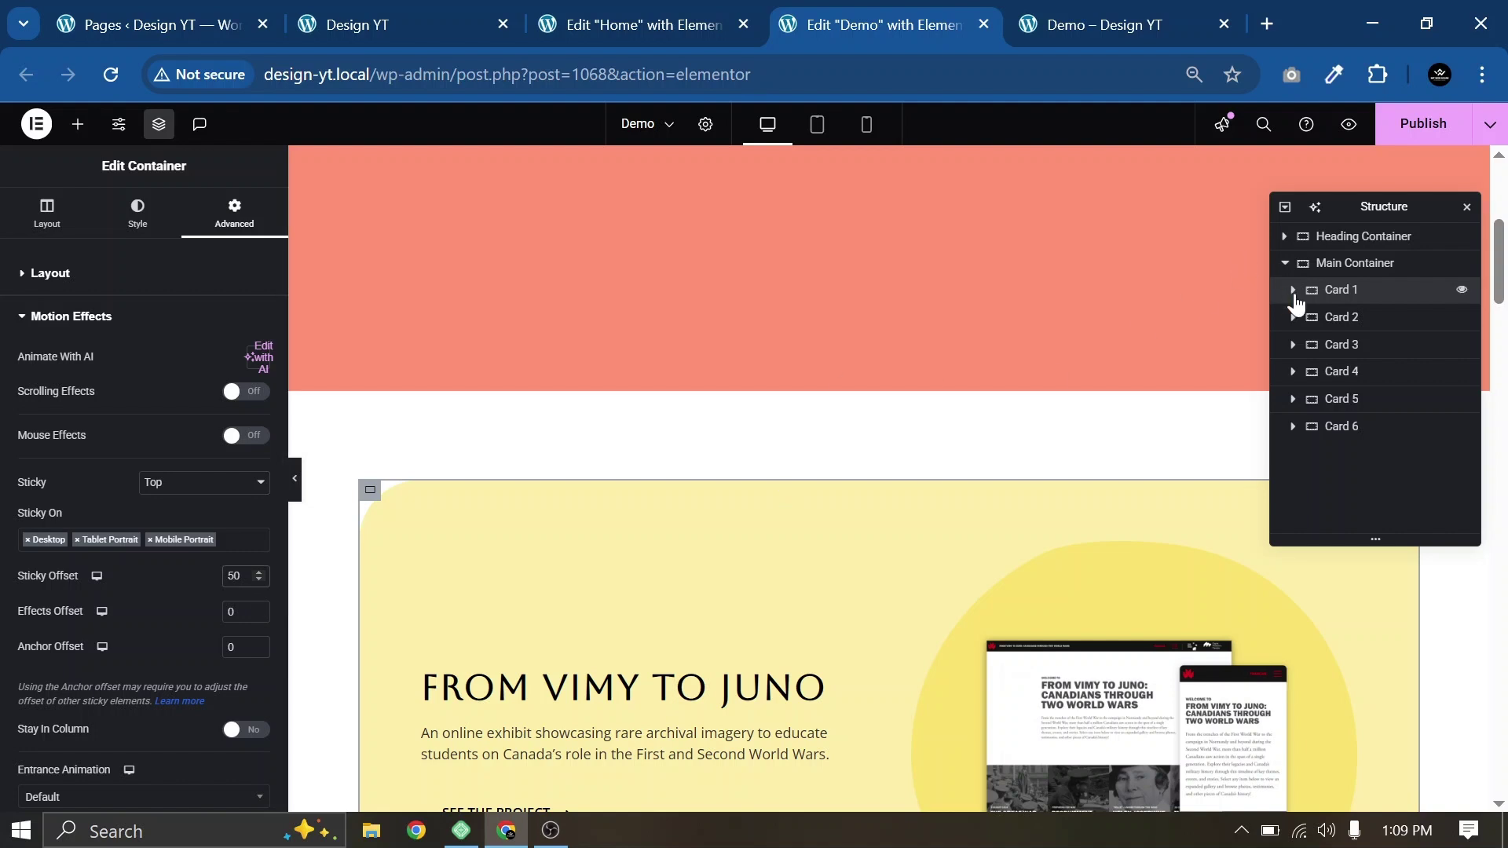
Step: Make Cards 2 and 3 sticky at the top with increasing sticky offsets
click(1341, 318)
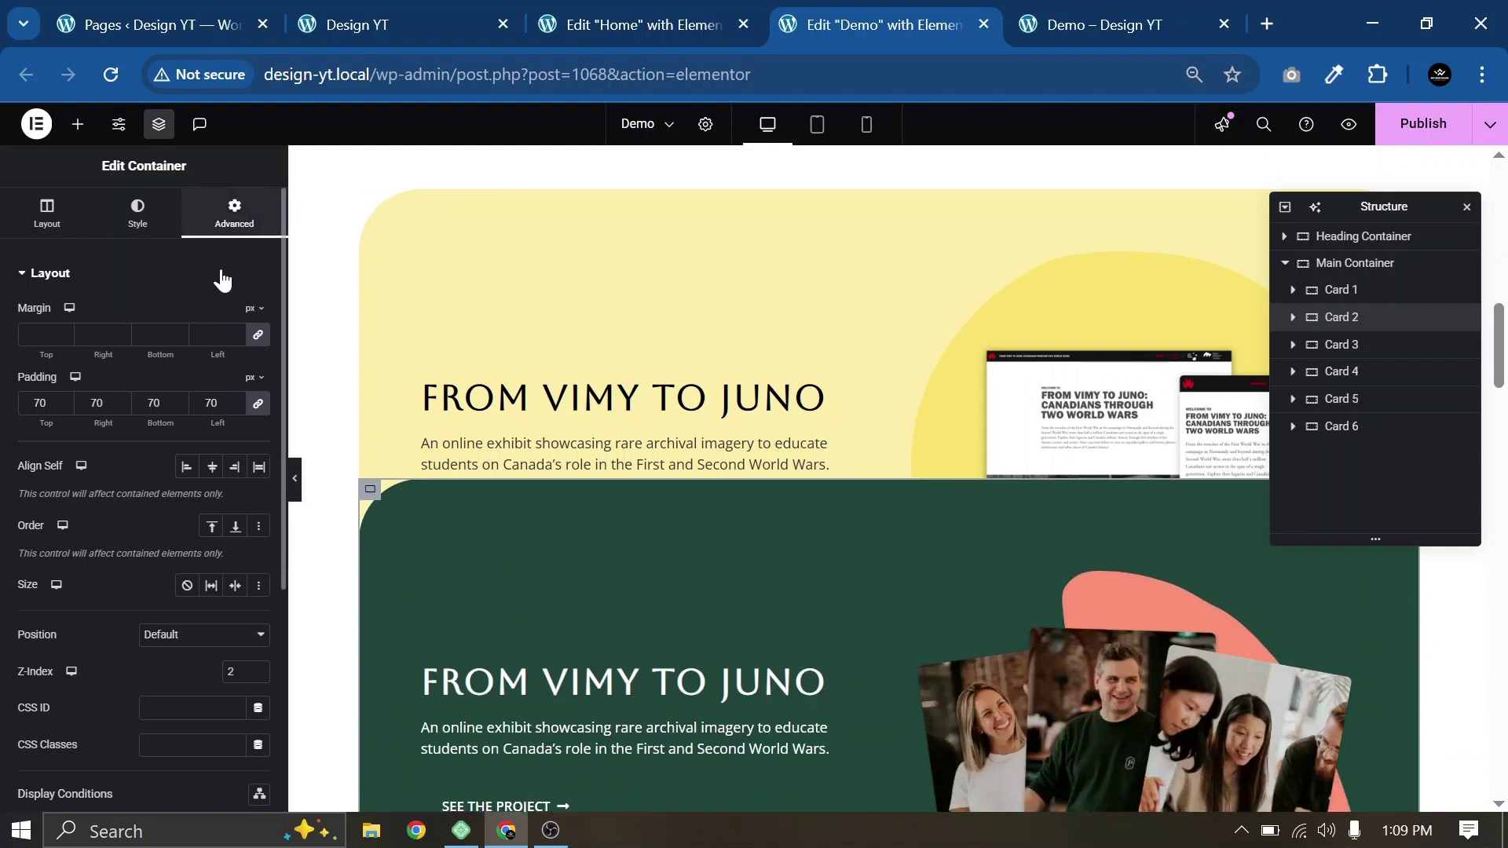
scroll(144, 463, down, 4)
click(86, 528)
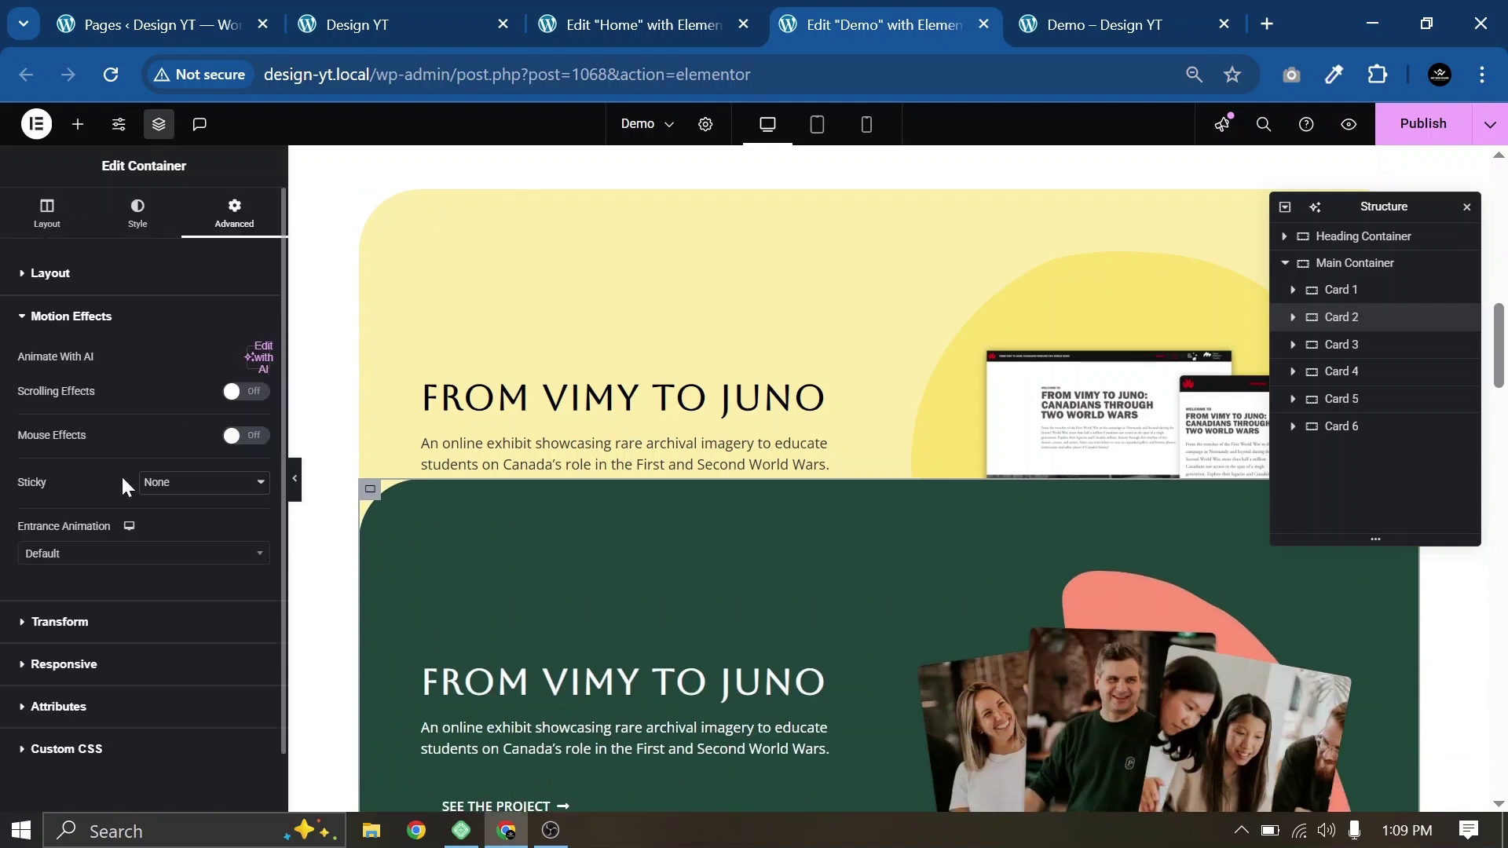
click(158, 503)
click(162, 517)
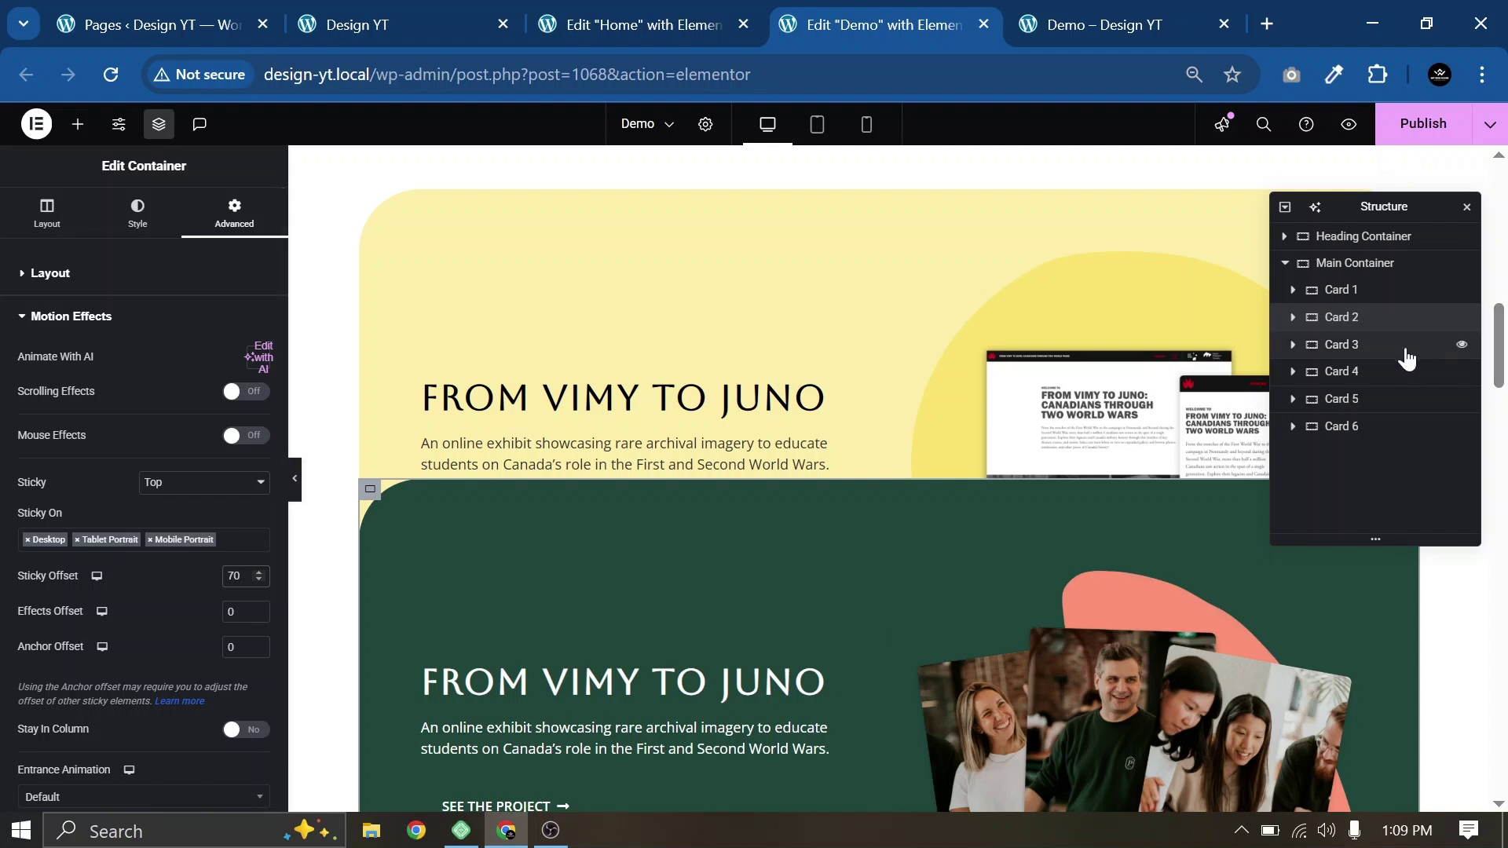
click(1380, 346)
scroll(158, 518, down, 4)
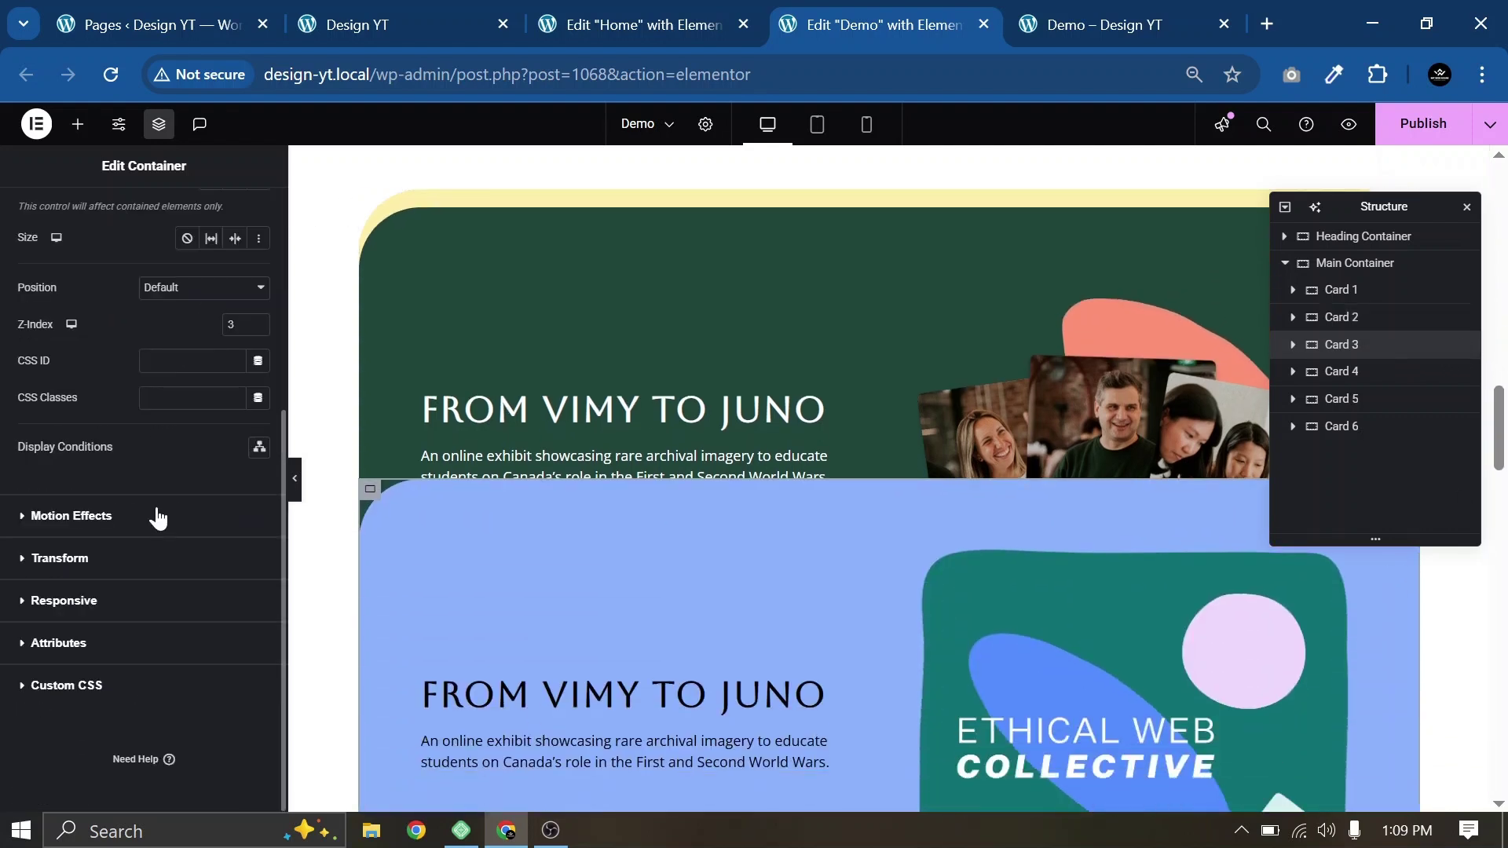
click(120, 525)
click(201, 492)
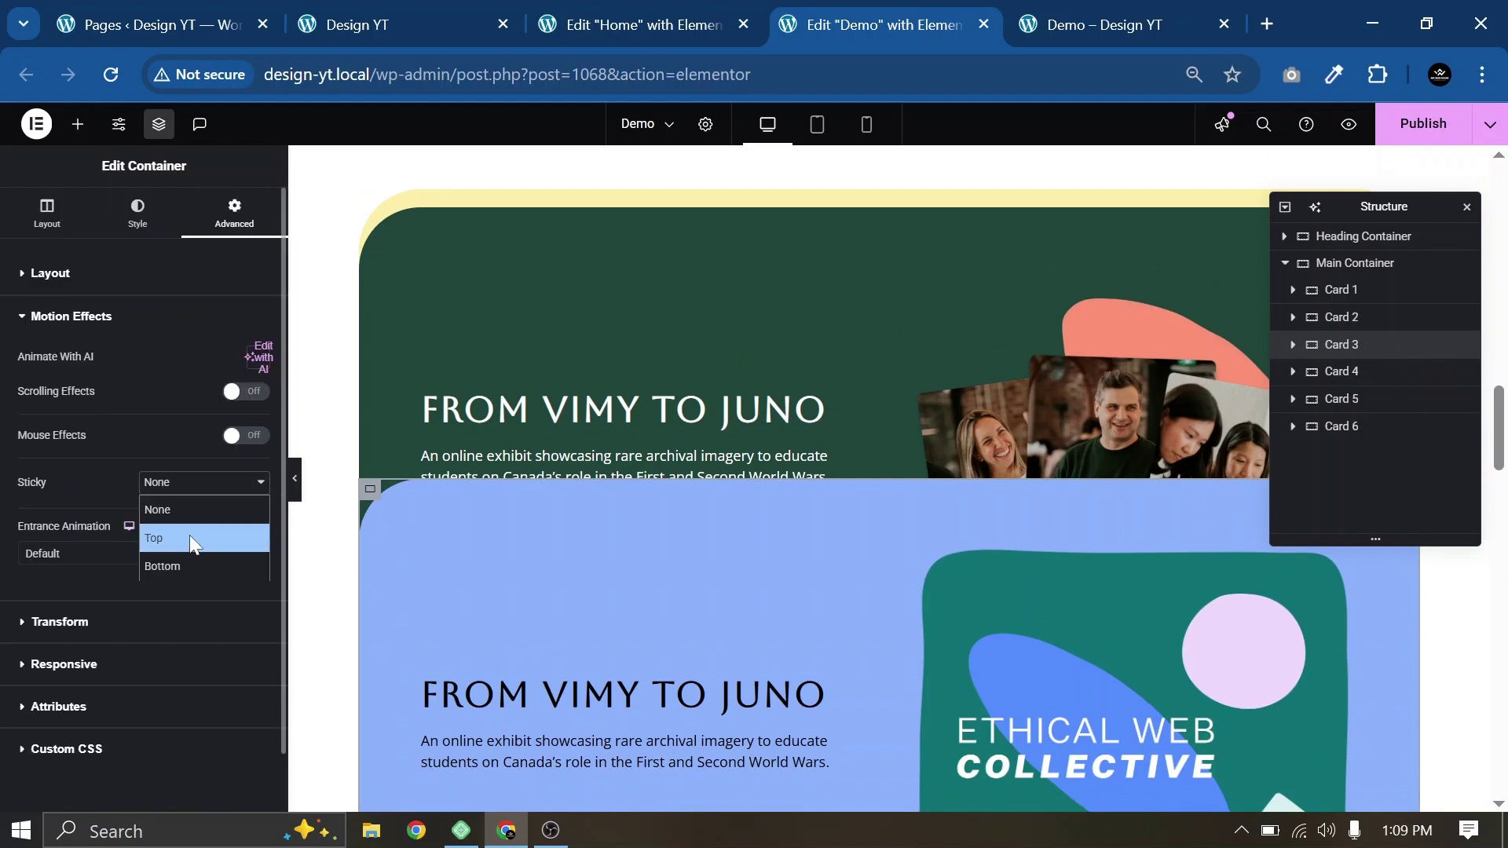
click(190, 533)
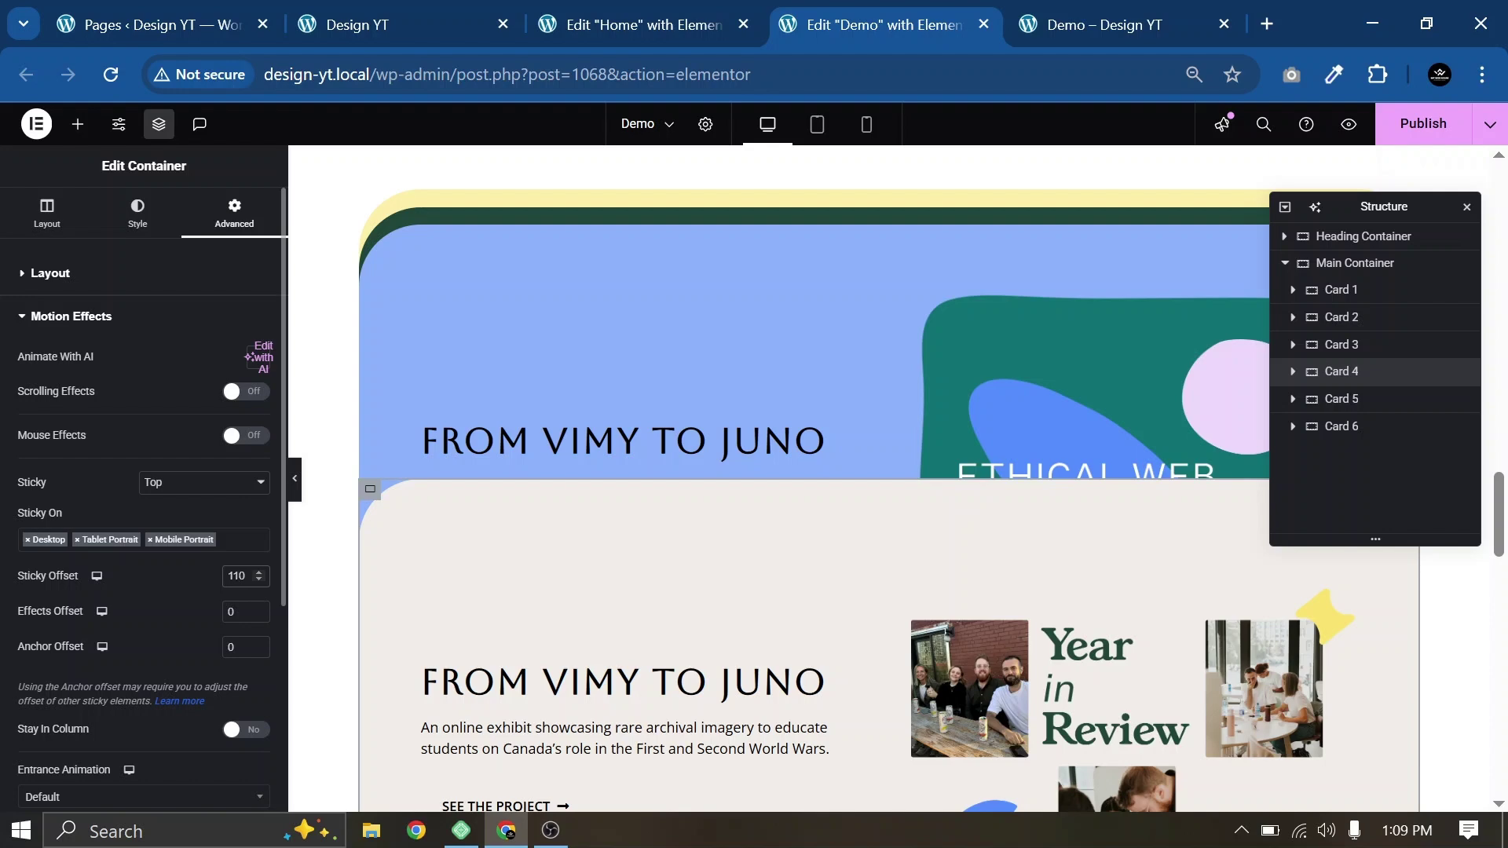
Step: Give Cards 5 and 6 top sticky offsets of 130 and 150, then publish
click(1353, 401)
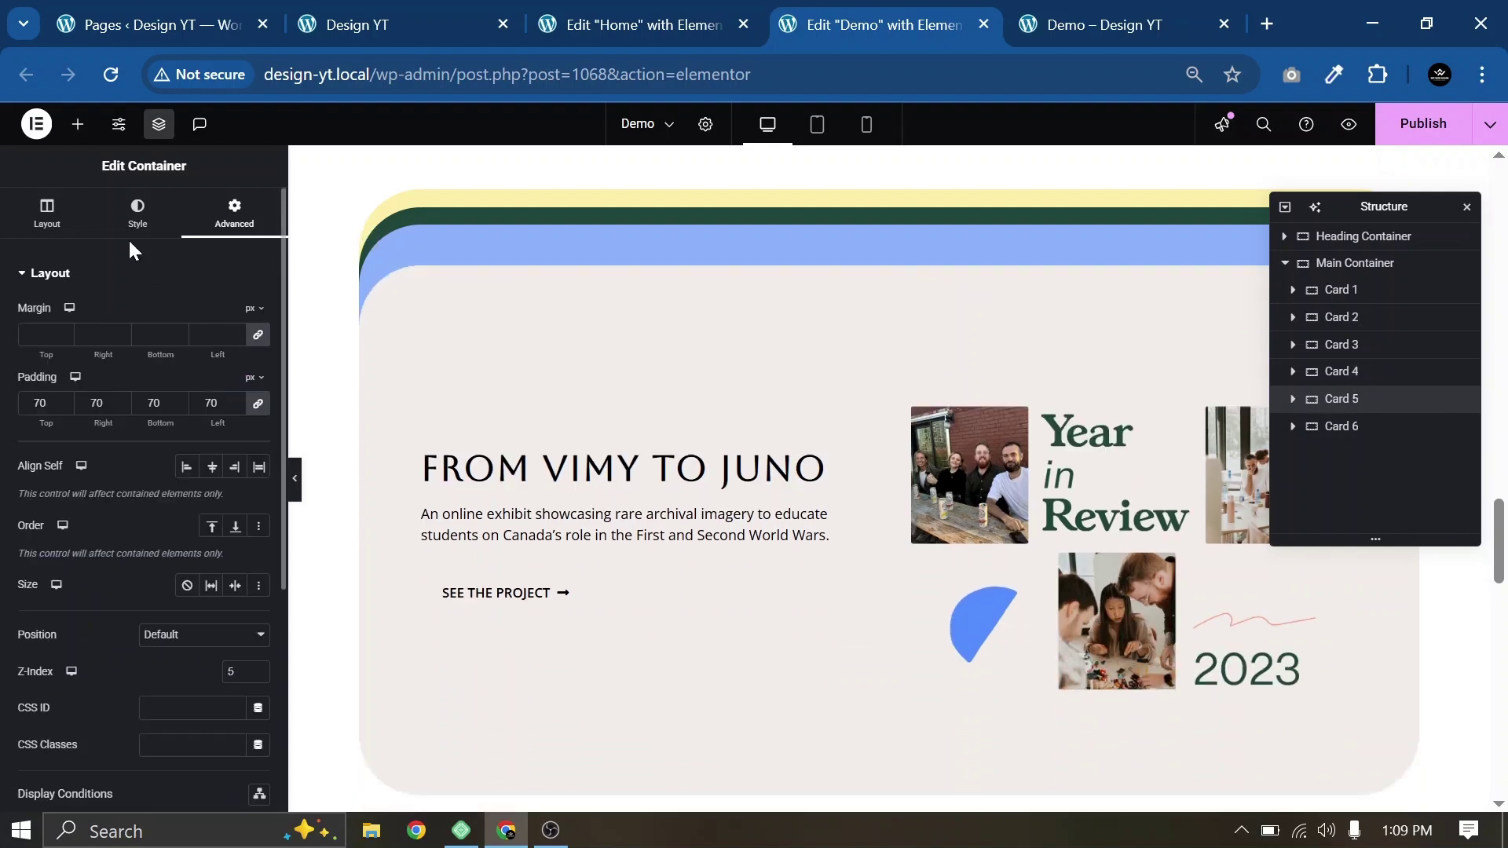
scroll(101, 522, down, 5)
click(102, 522)
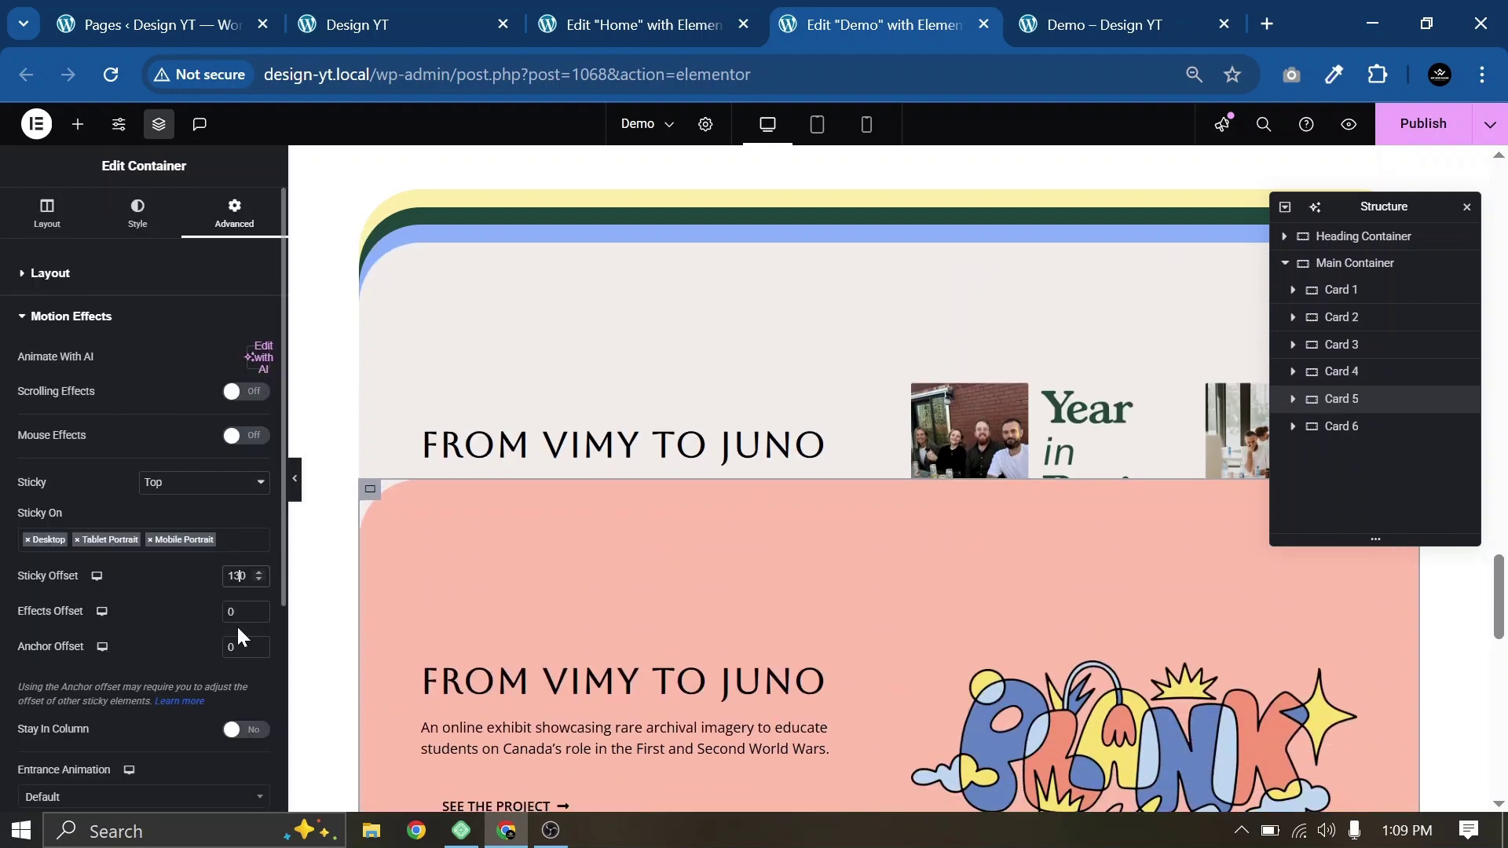
click(1342, 426)
scroll(95, 487, down, 5)
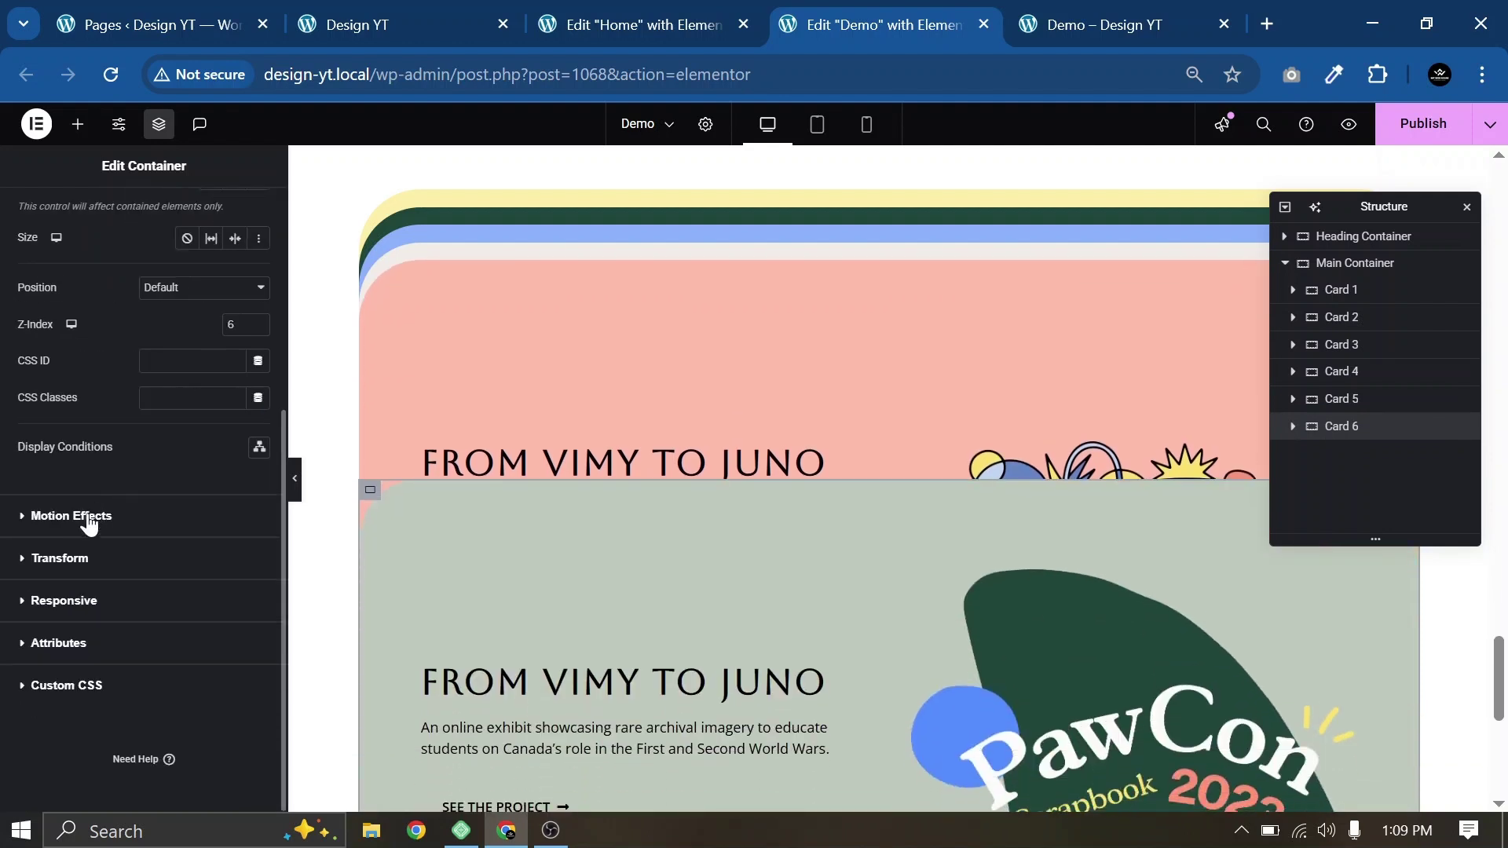
click(77, 519)
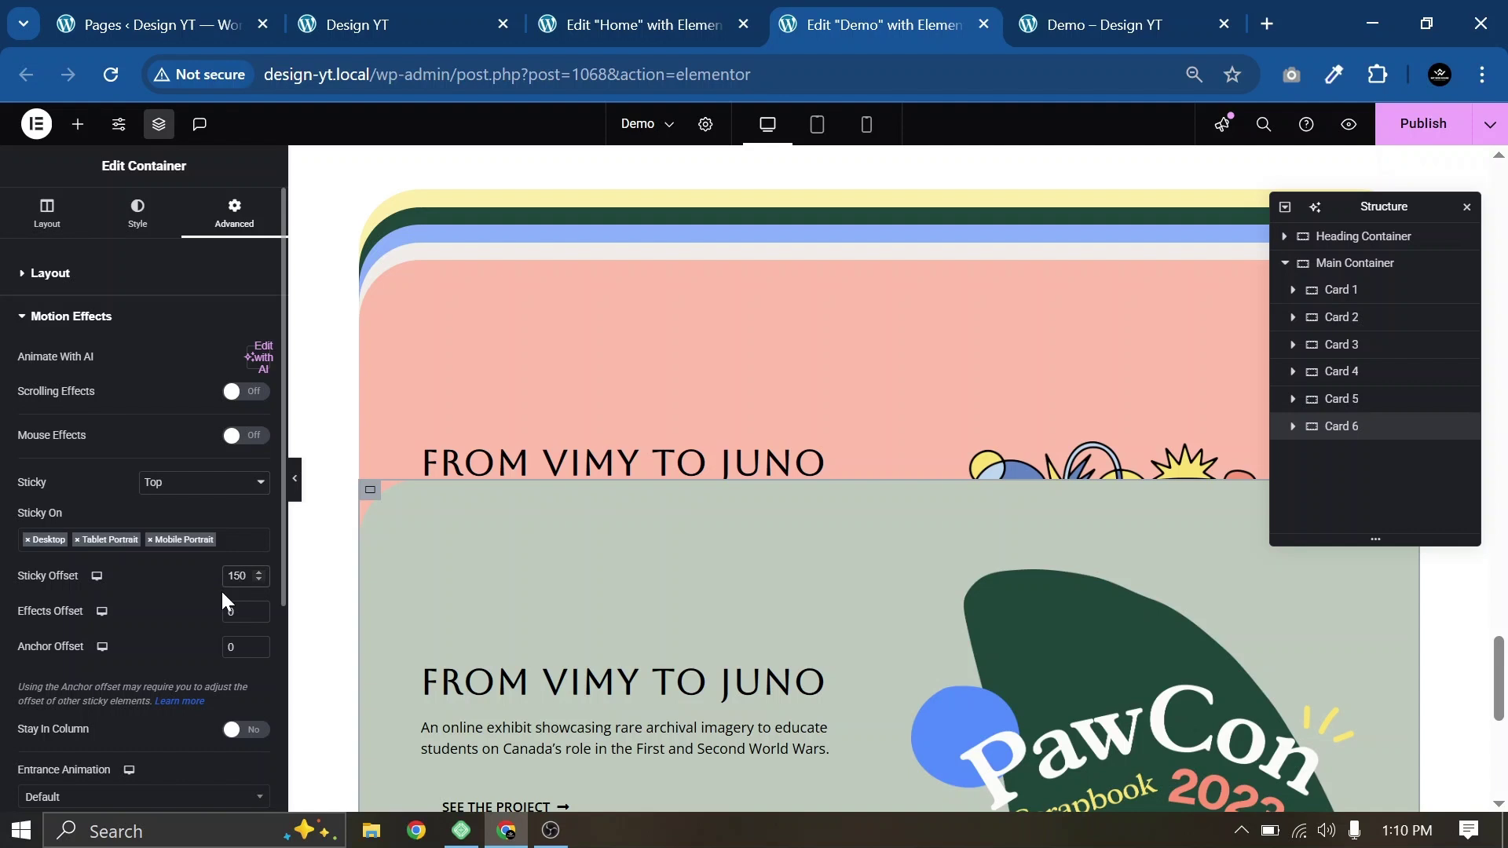
click(1424, 126)
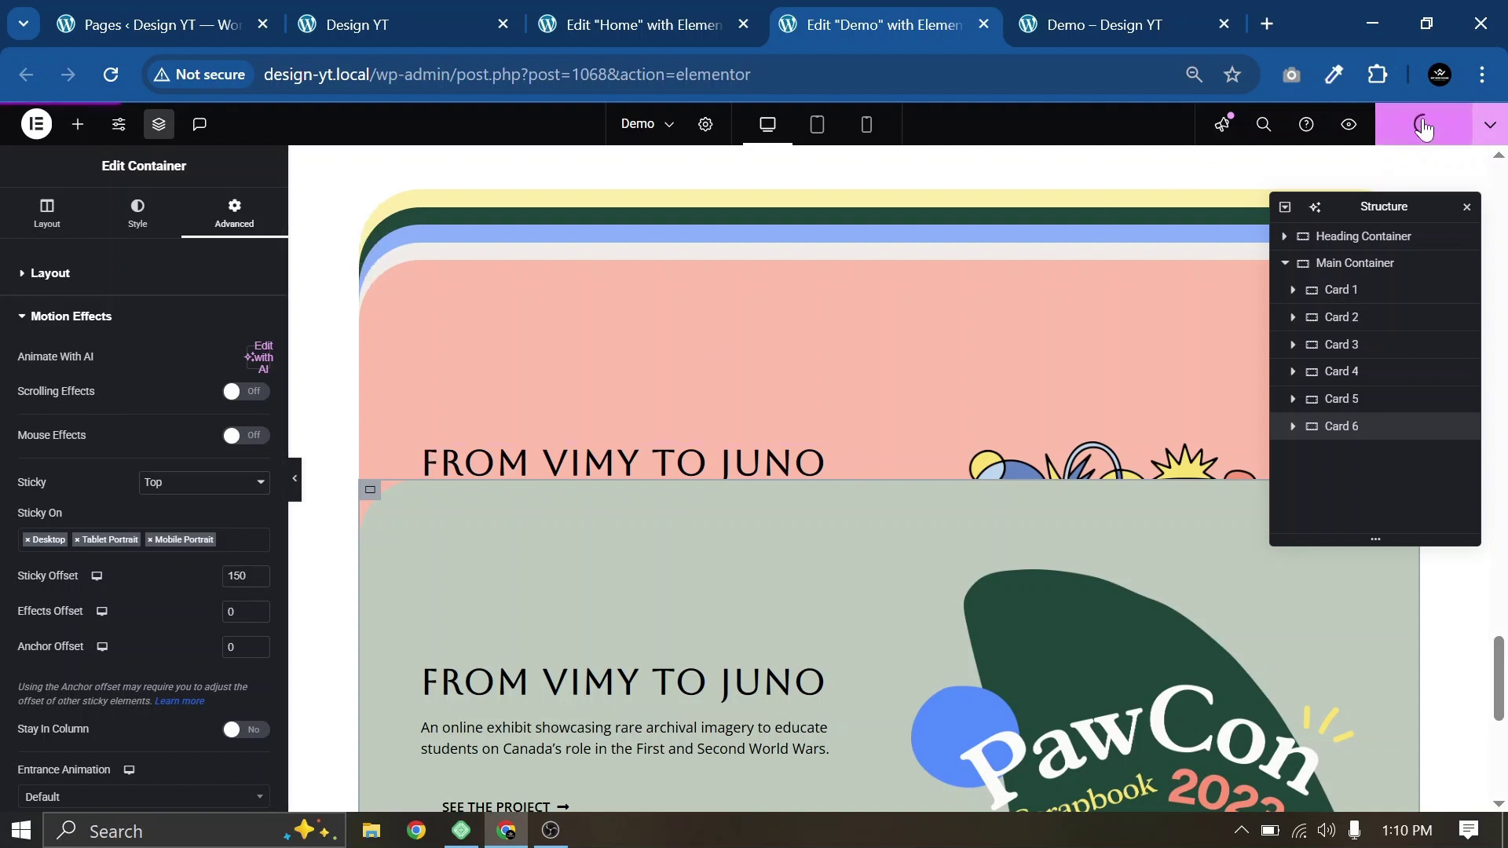
Step: Scroll the Demo preview up and down to watch the six cards stack, then return to the editor
click(1067, 9)
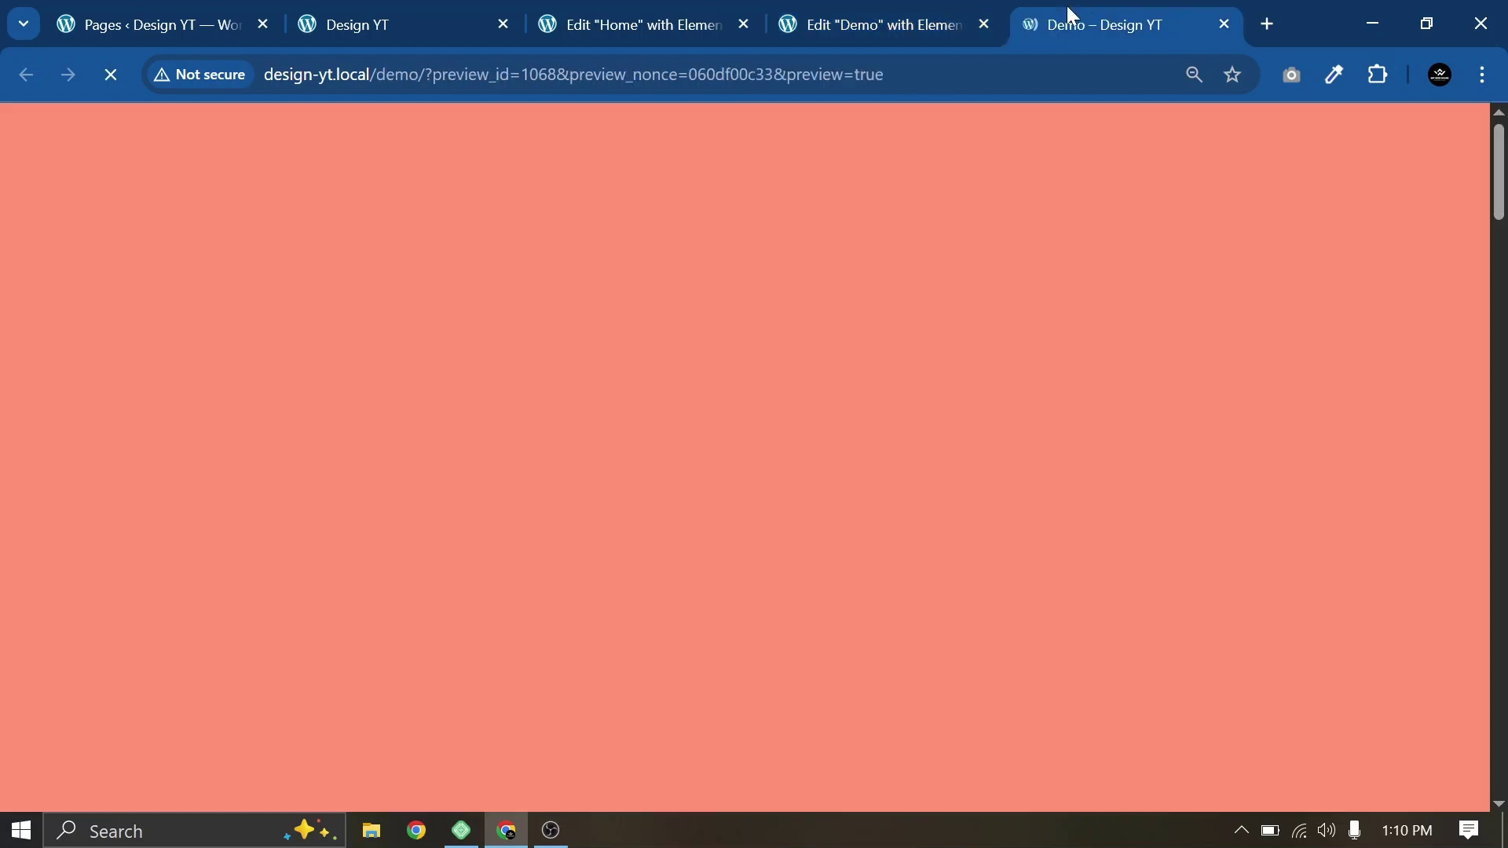
scroll(530, 292, down, 10)
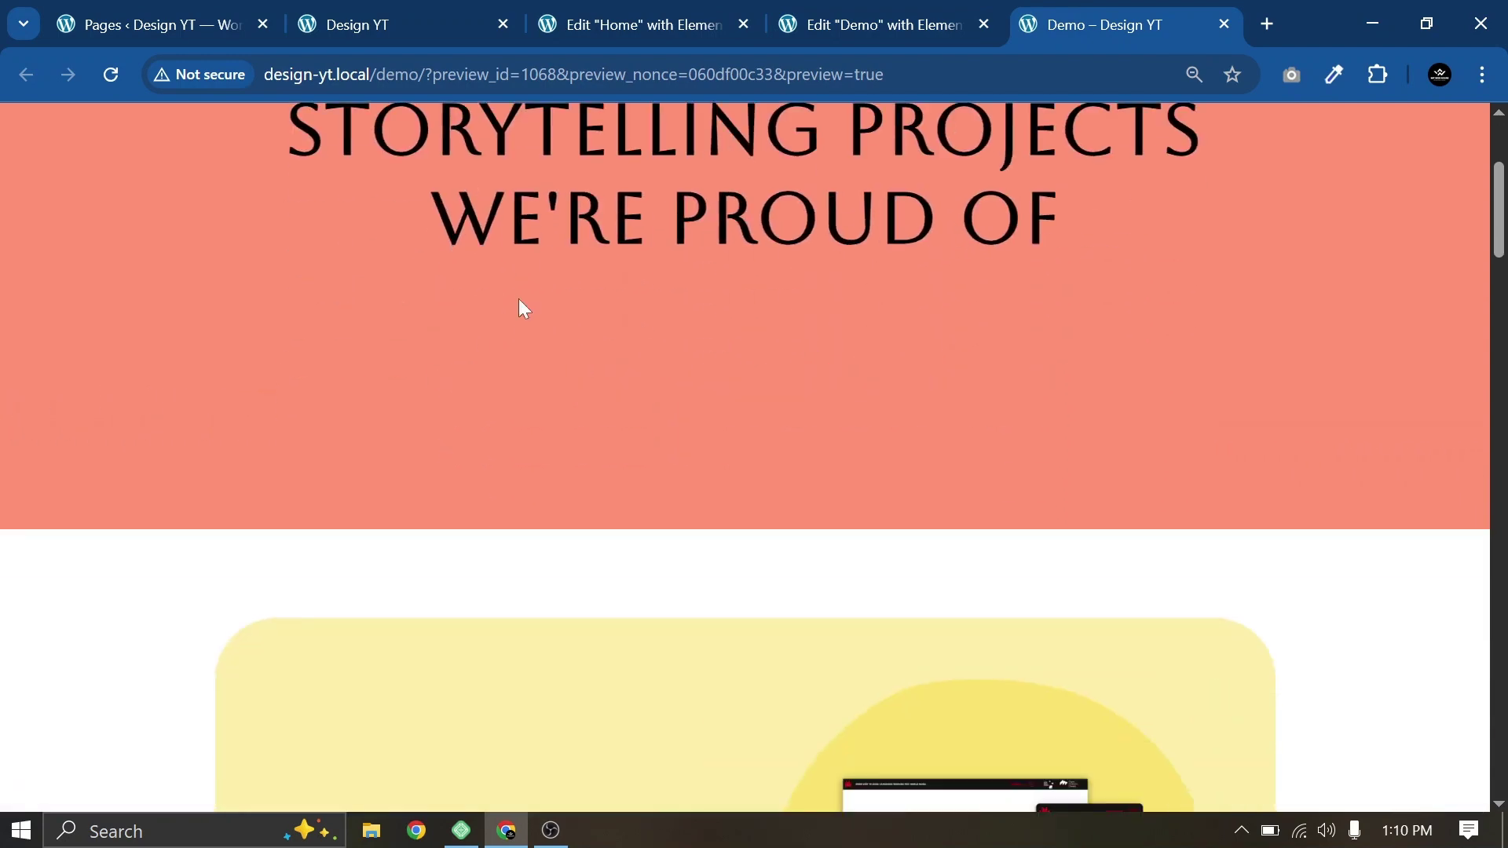
scroll(519, 299, down, 2)
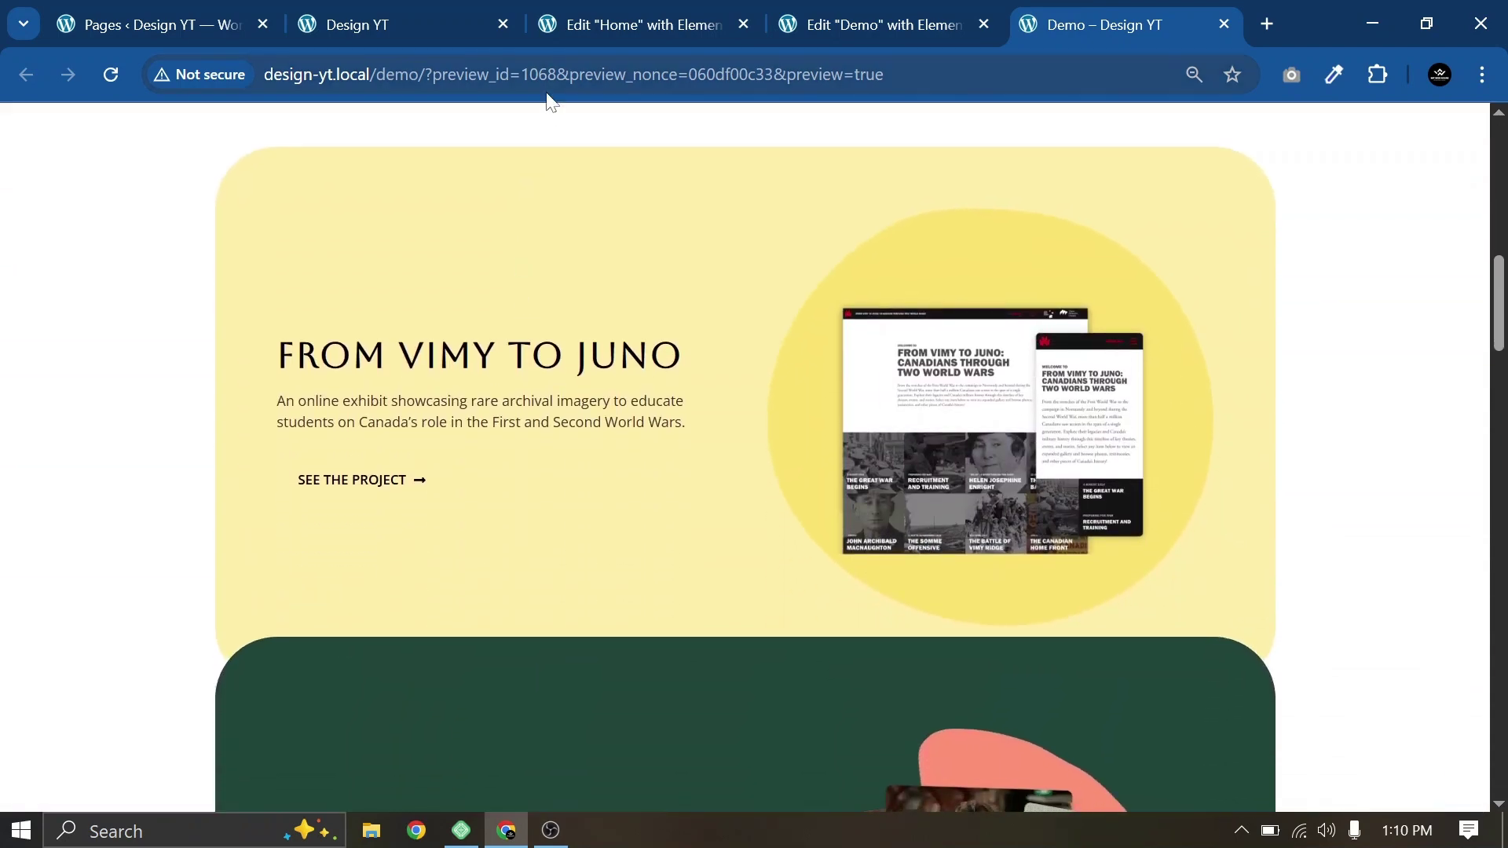
scroll(601, 177, up, 5)
scroll(595, 196, down, 4)
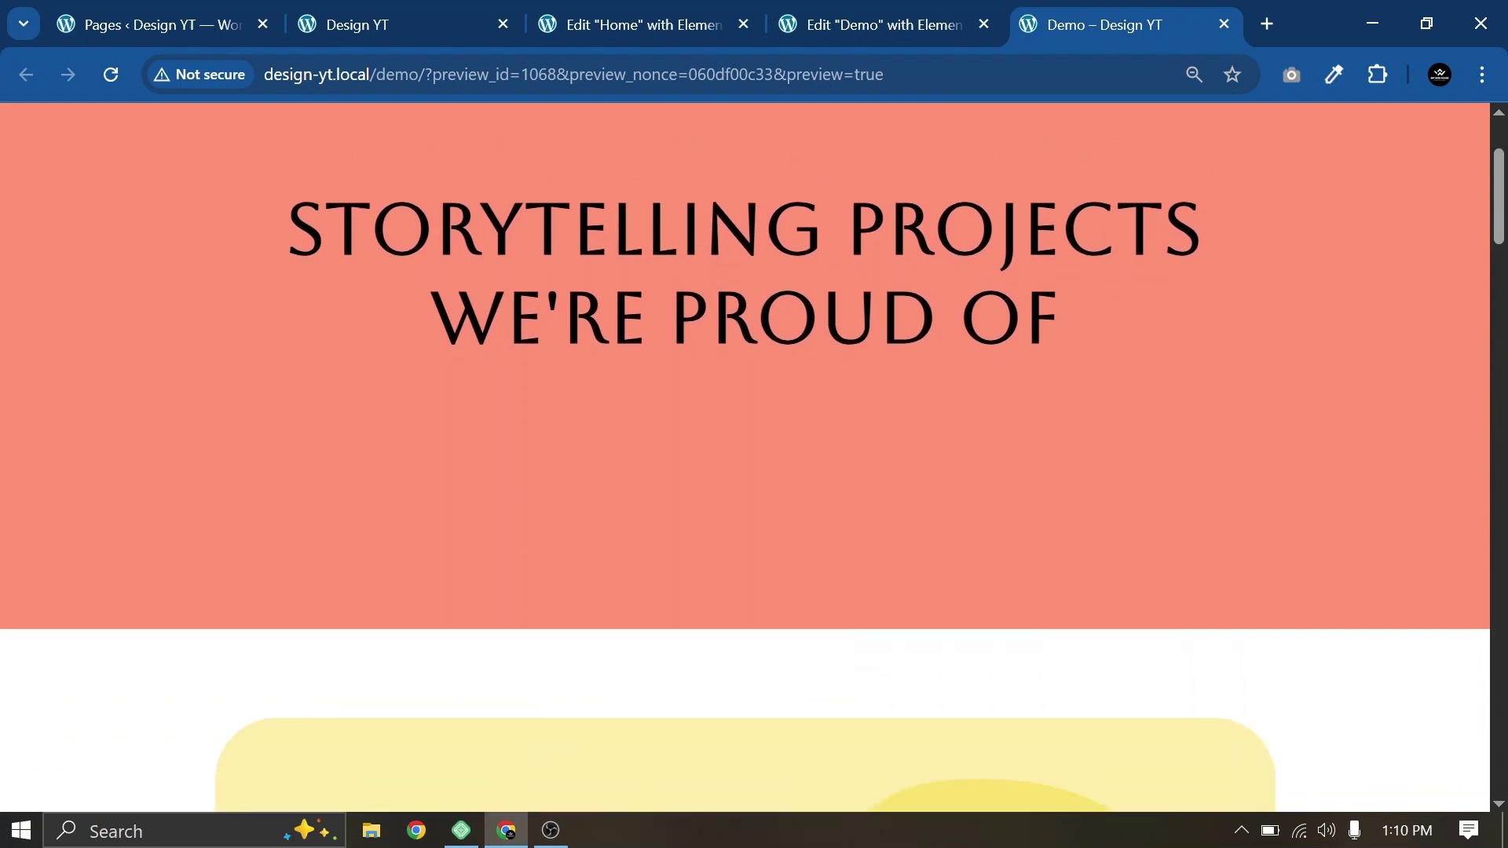
scroll(596, 196, down, 3)
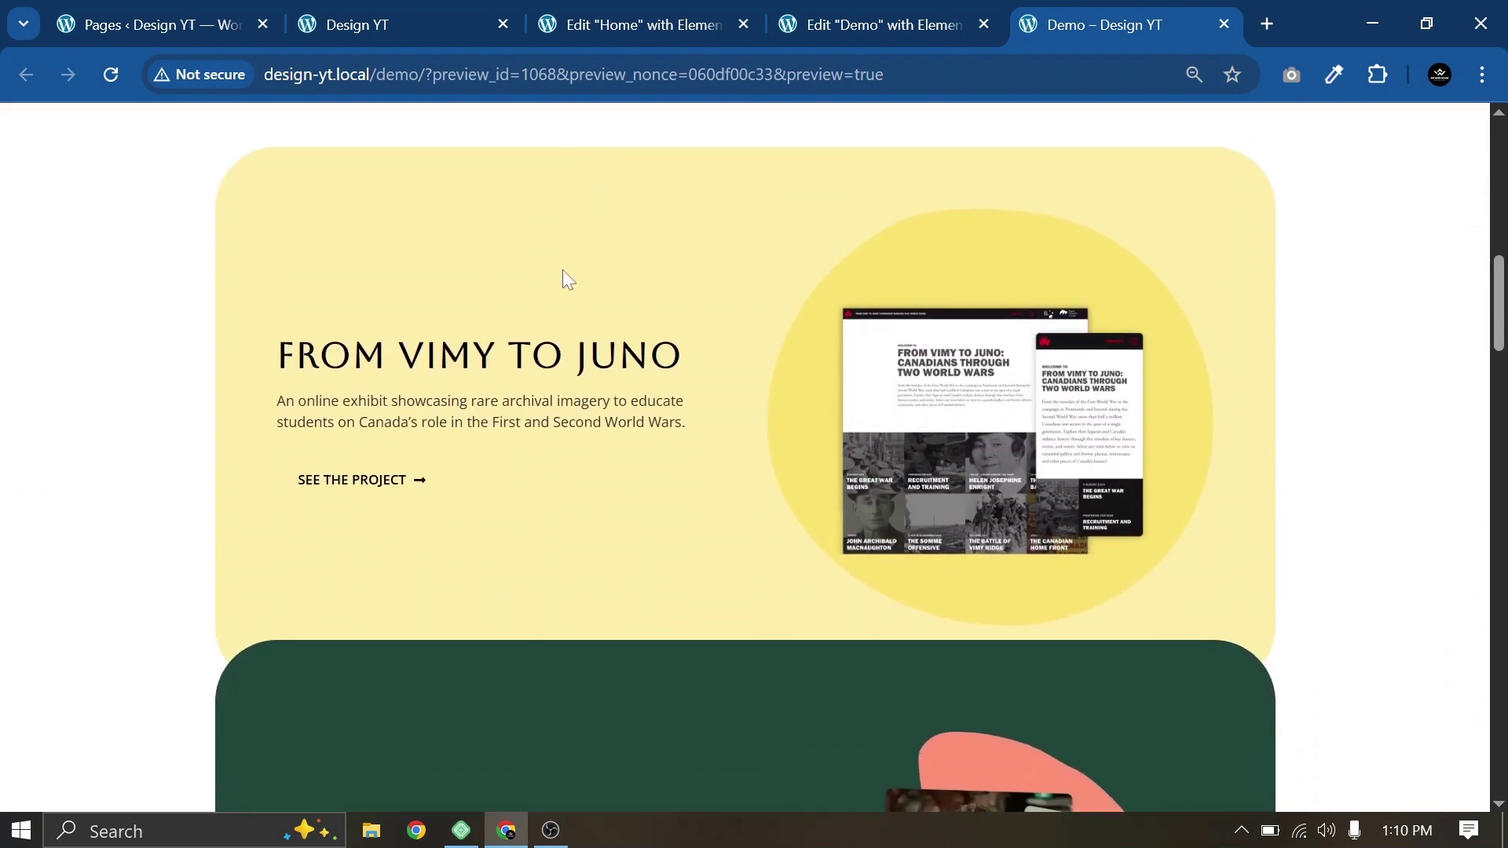
scroll(559, 403, down, 3)
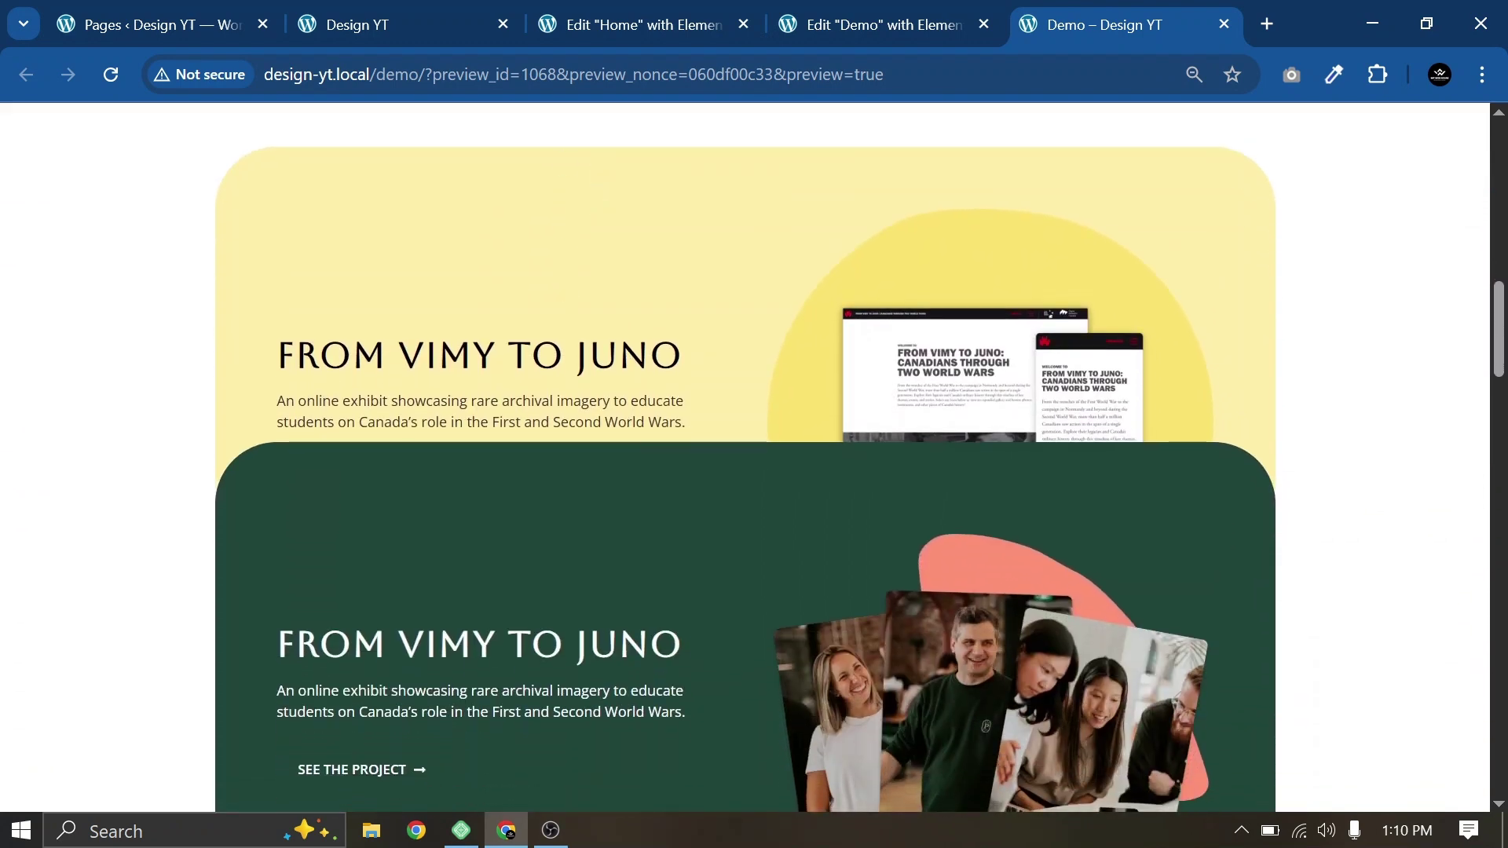
scroll(560, 403, down, 3)
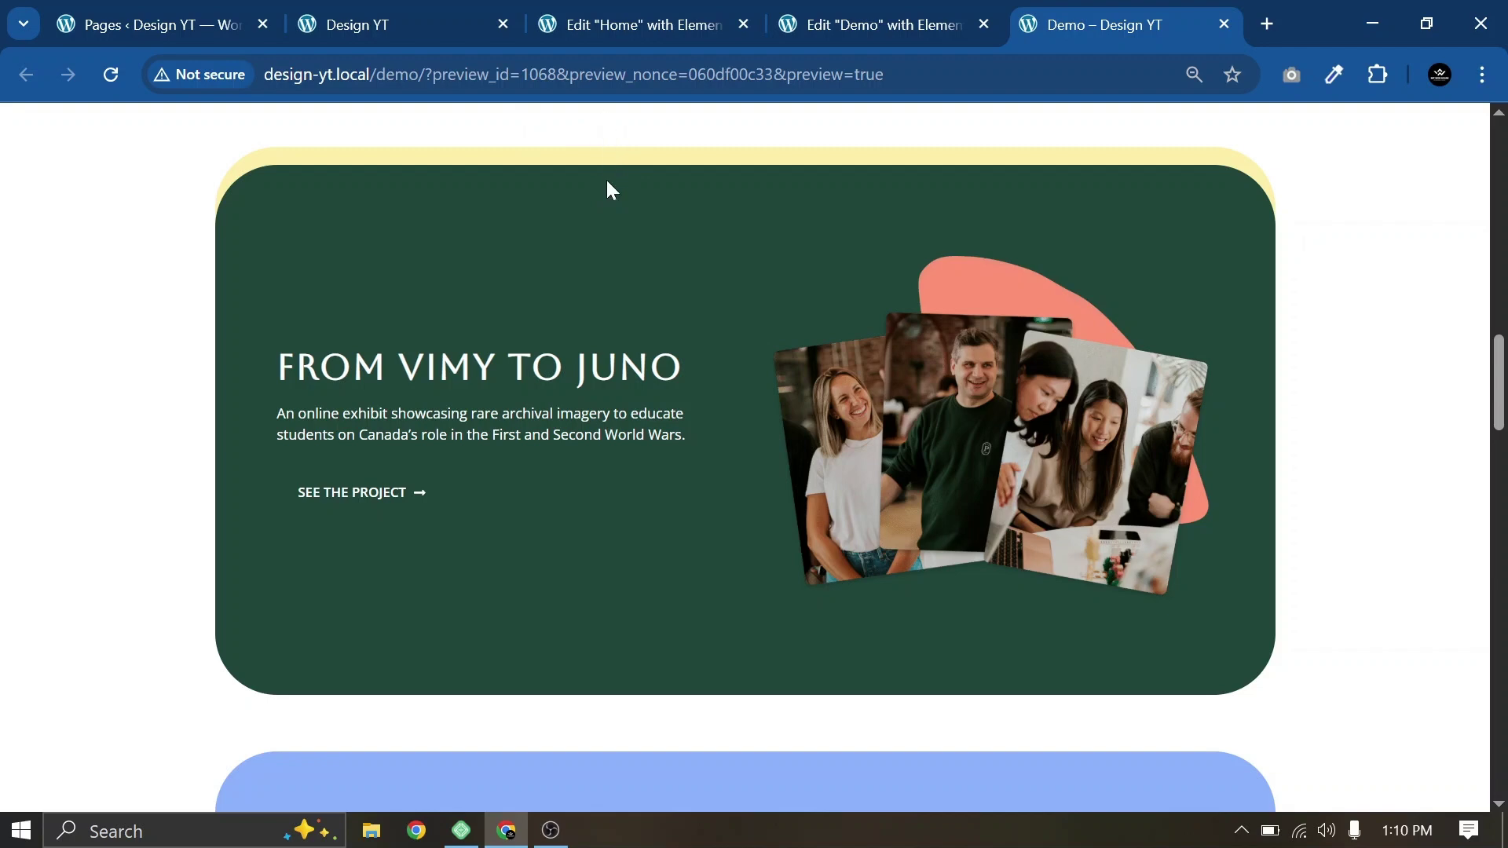
scroll(606, 182, down, 3)
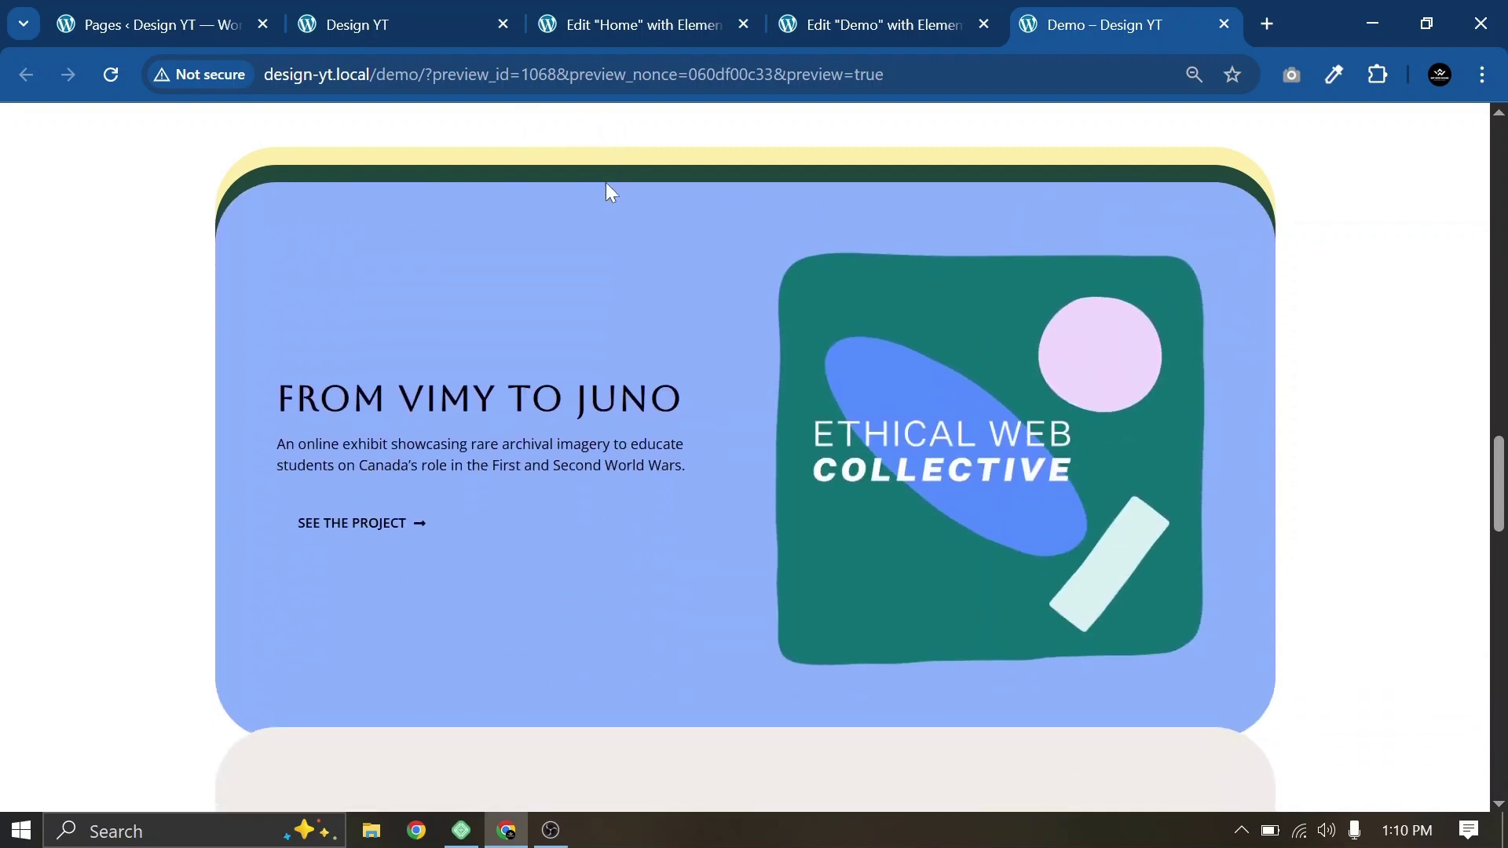
scroll(596, 175, down, 5)
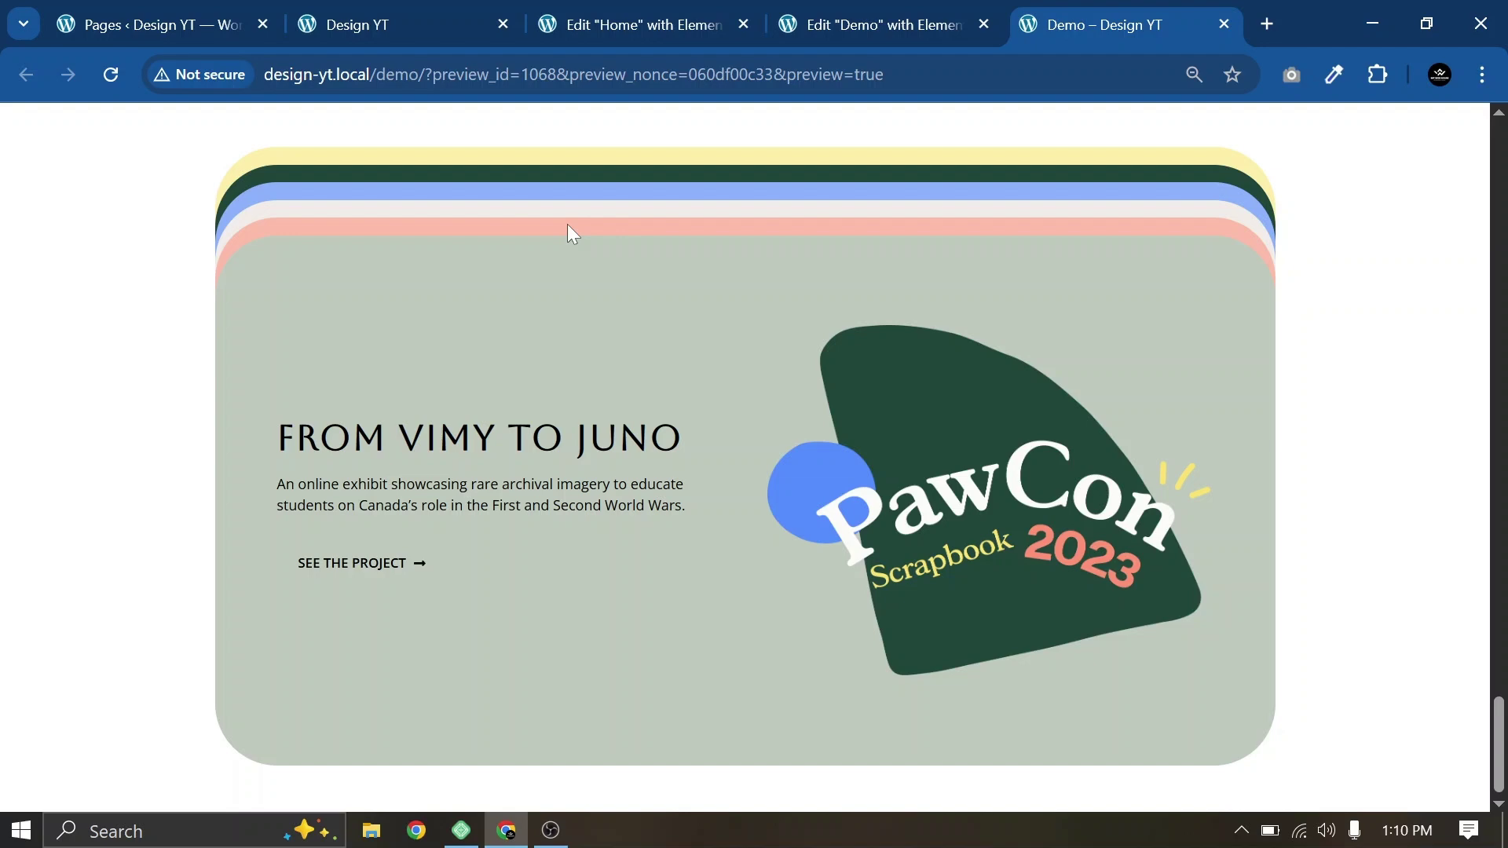
scroll(567, 223, up, 10)
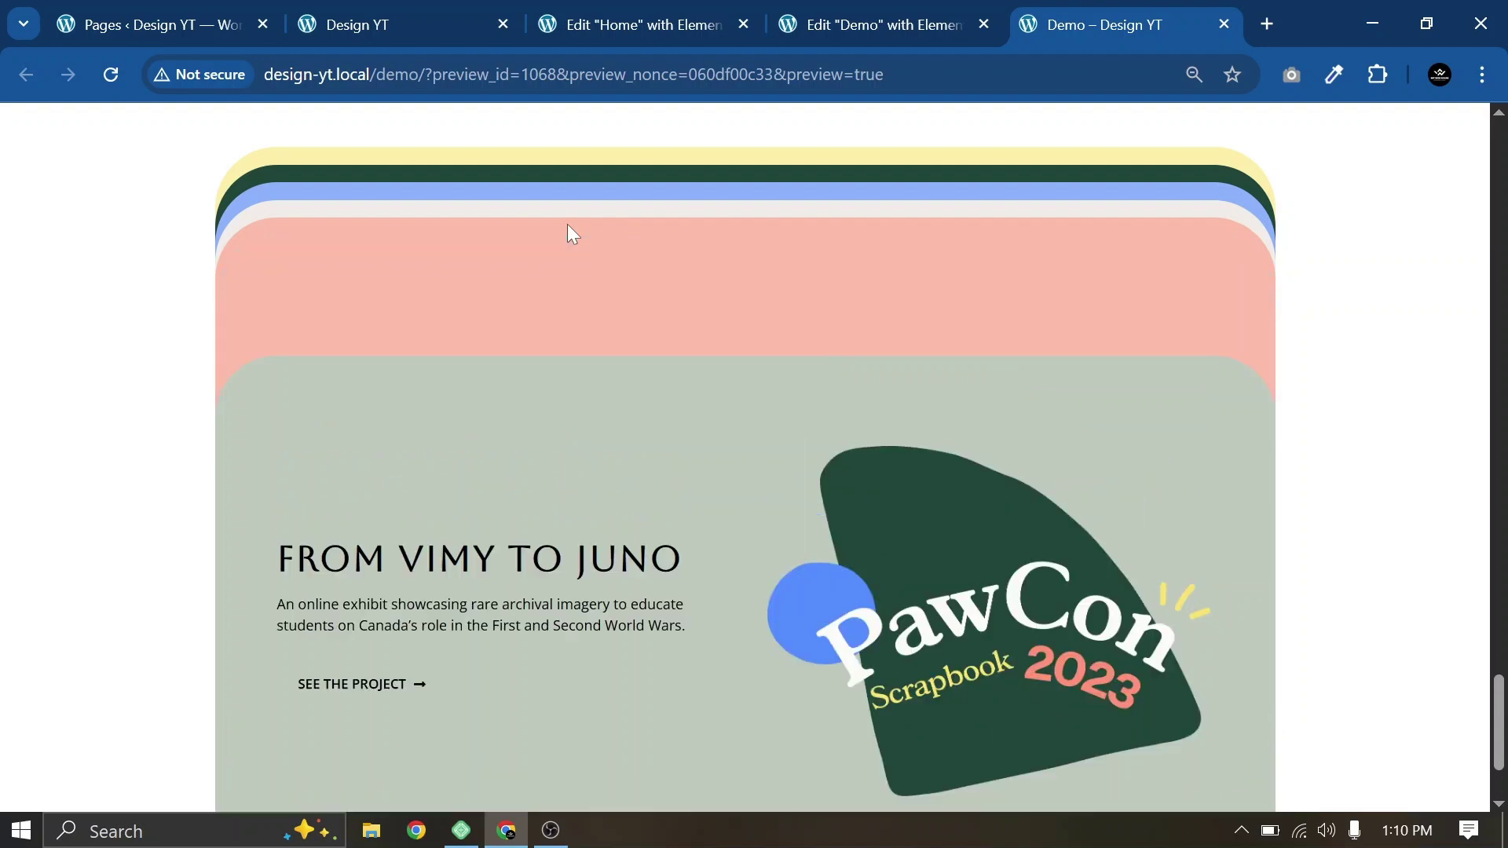
scroll(572, 234, up, 6)
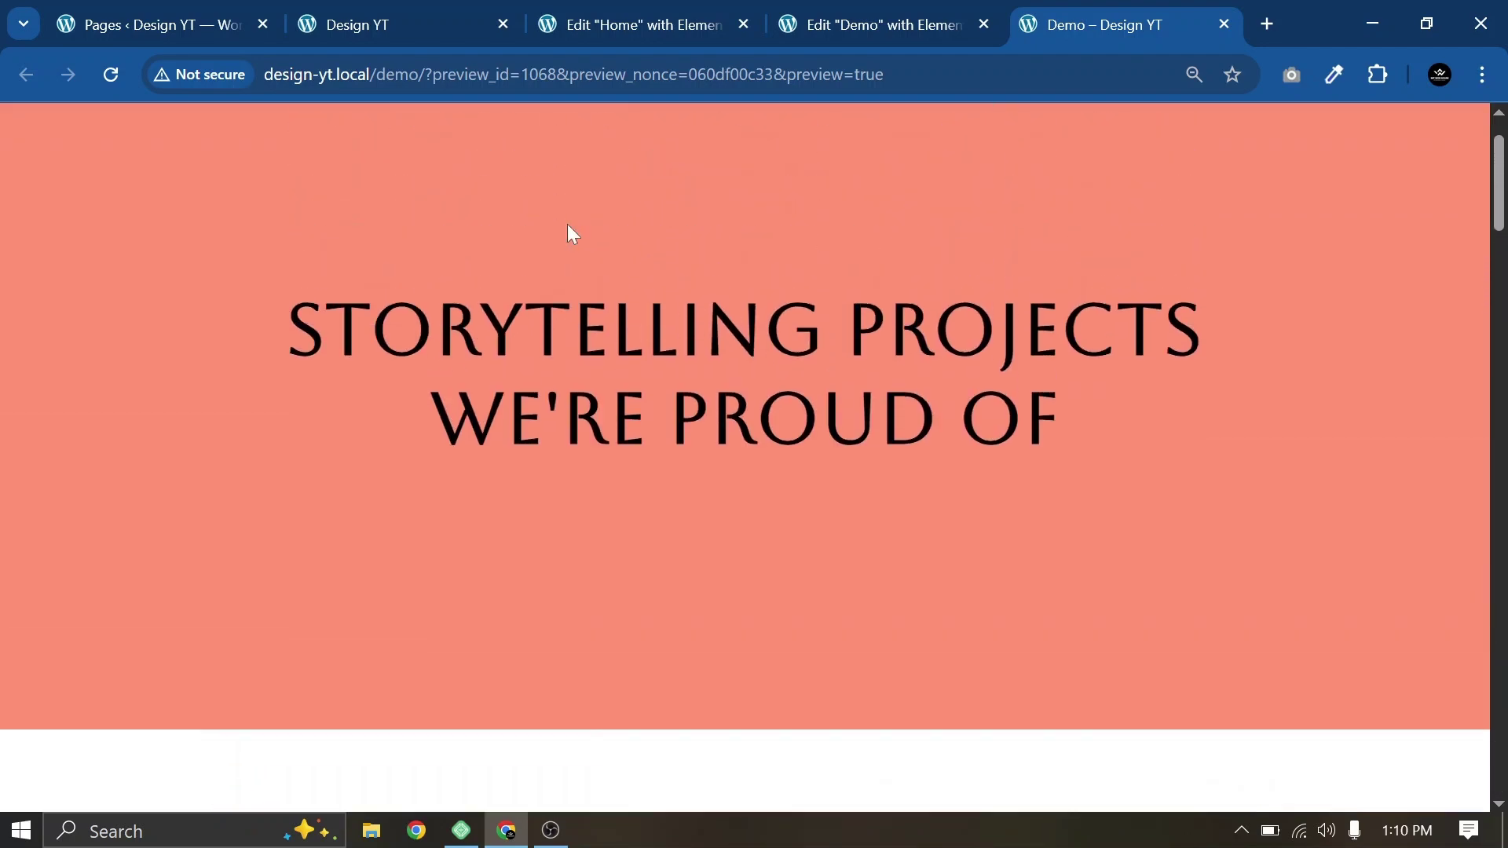
scroll(572, 234, down, 8)
scroll(567, 234, down, 8)
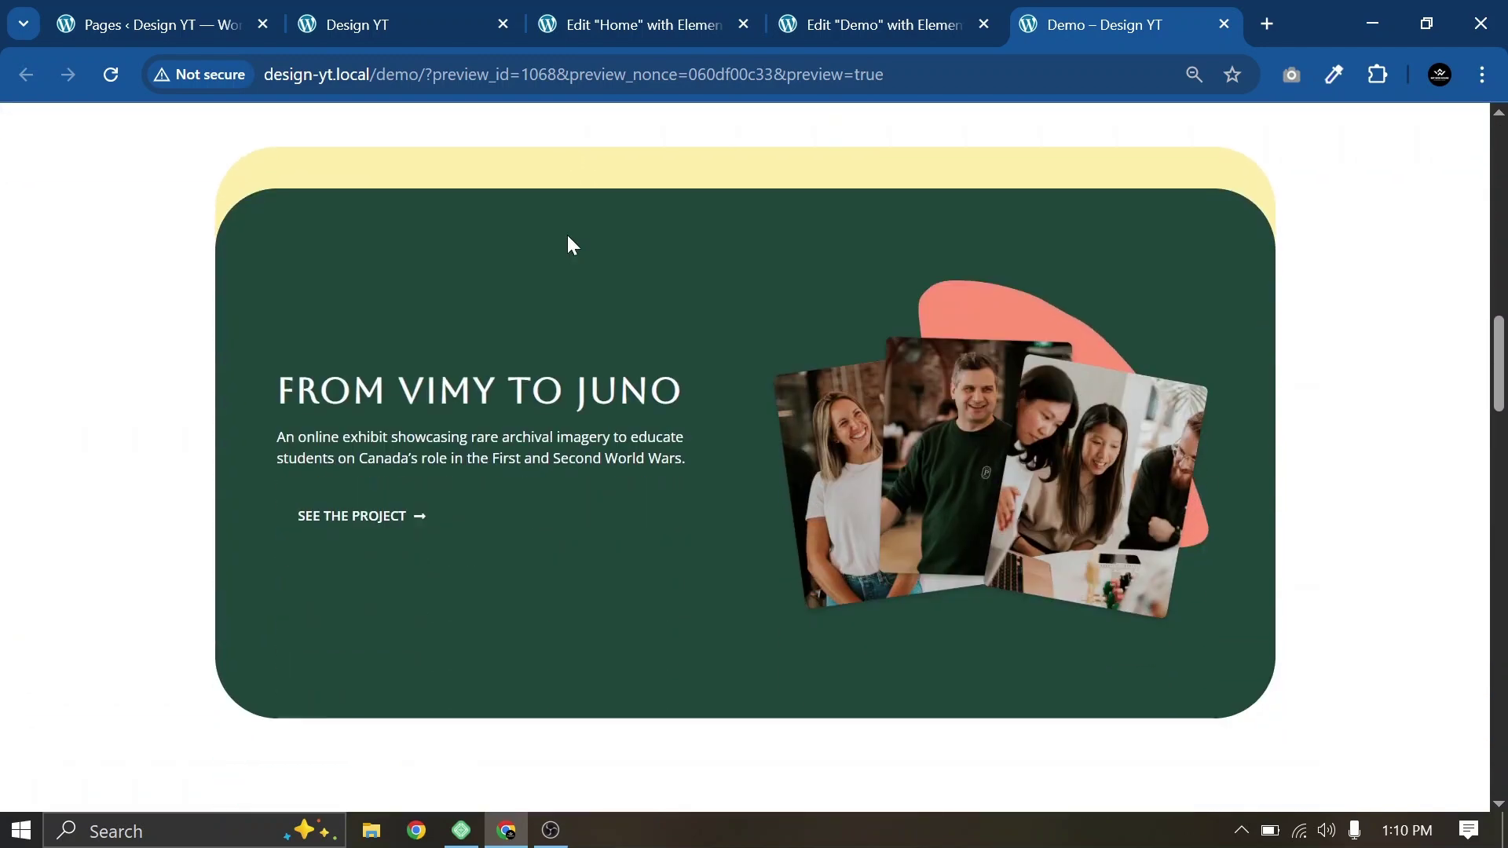
scroll(567, 239, down, 8)
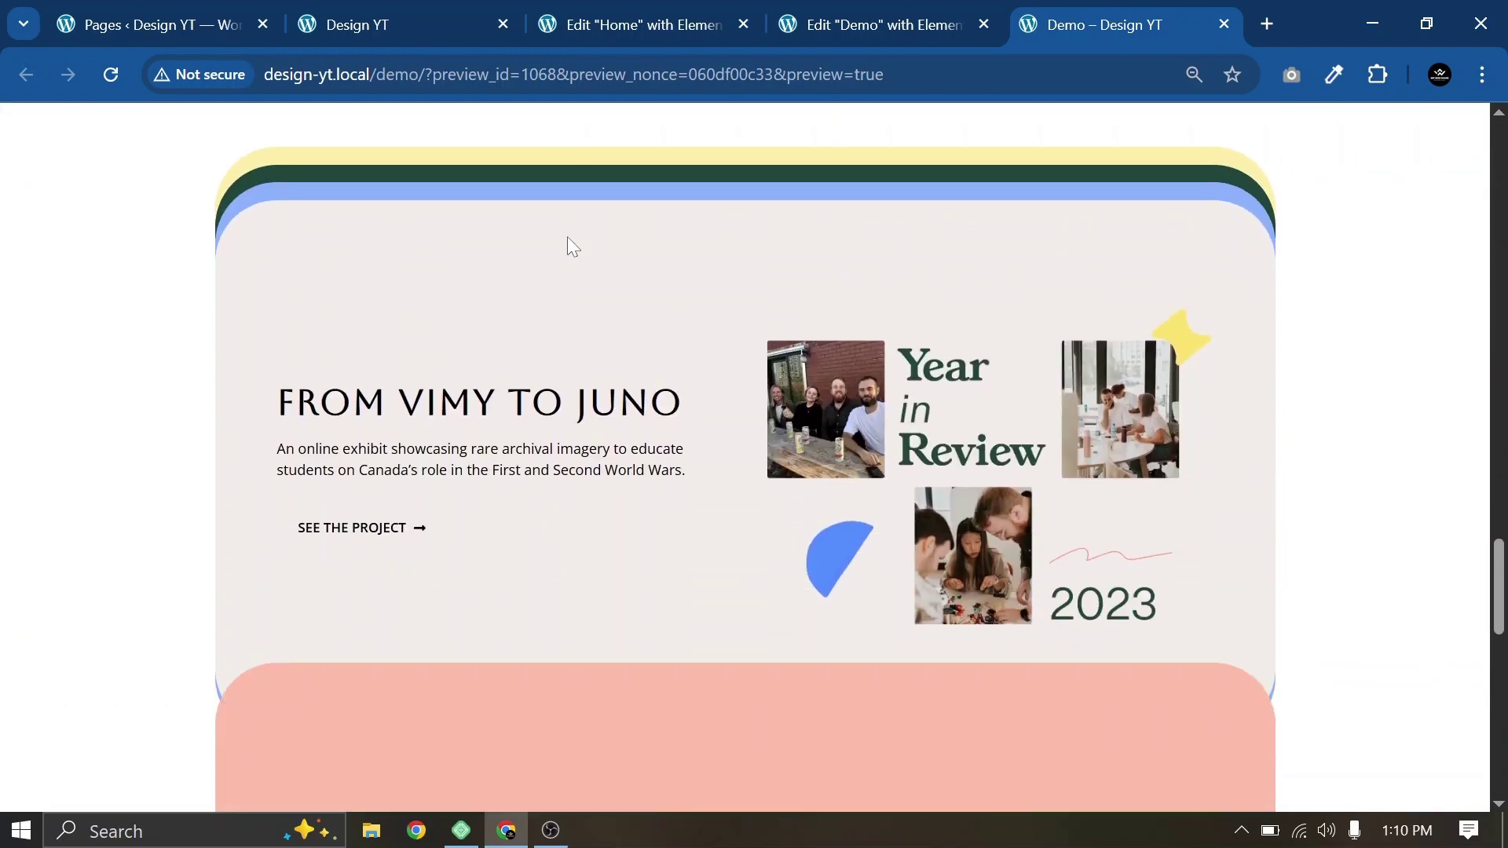
scroll(572, 258, down, 3)
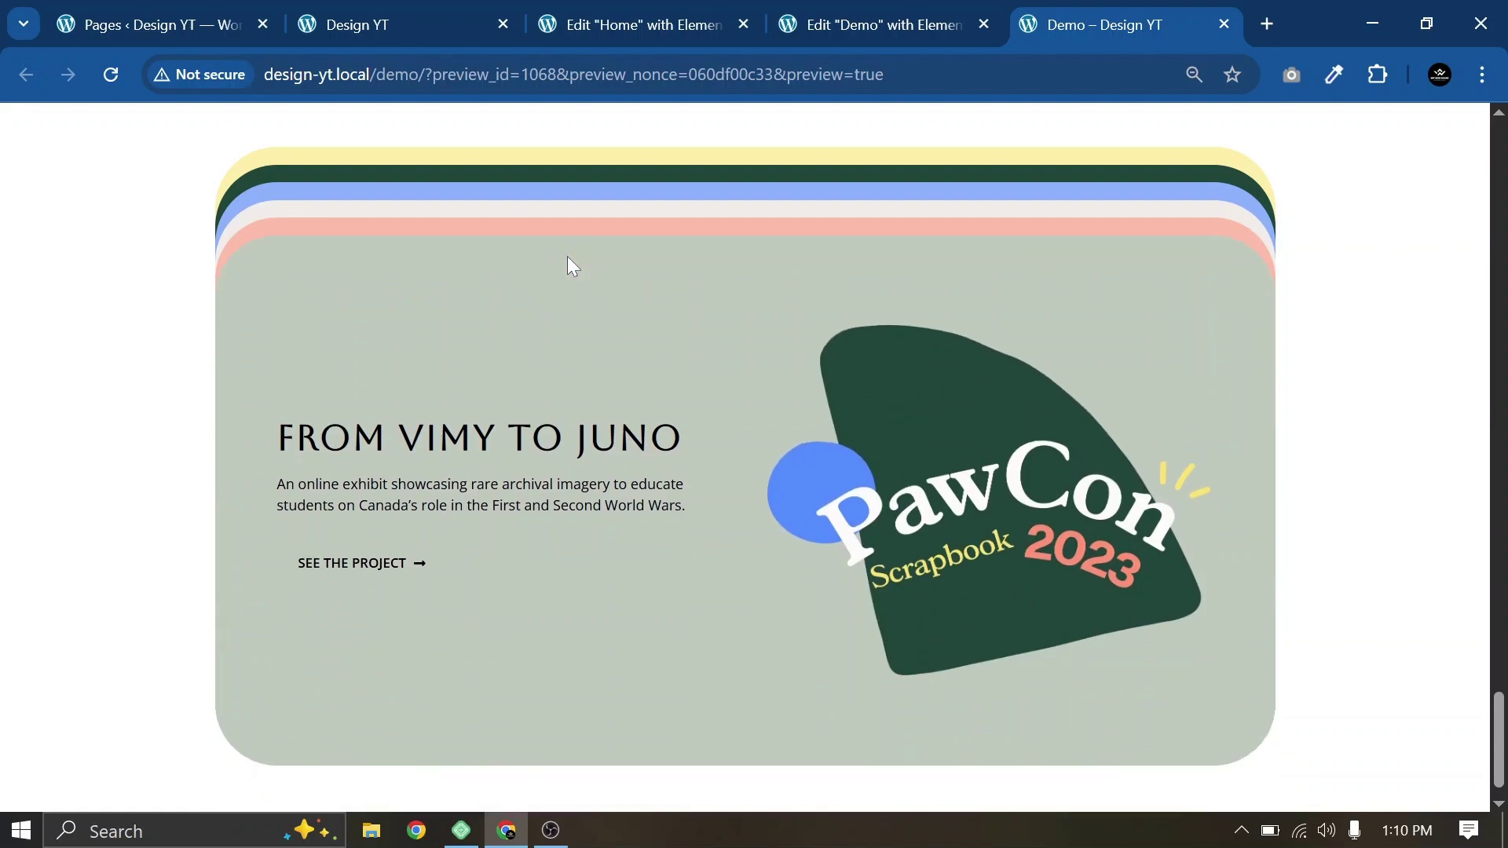
scroll(566, 262, up, 20)
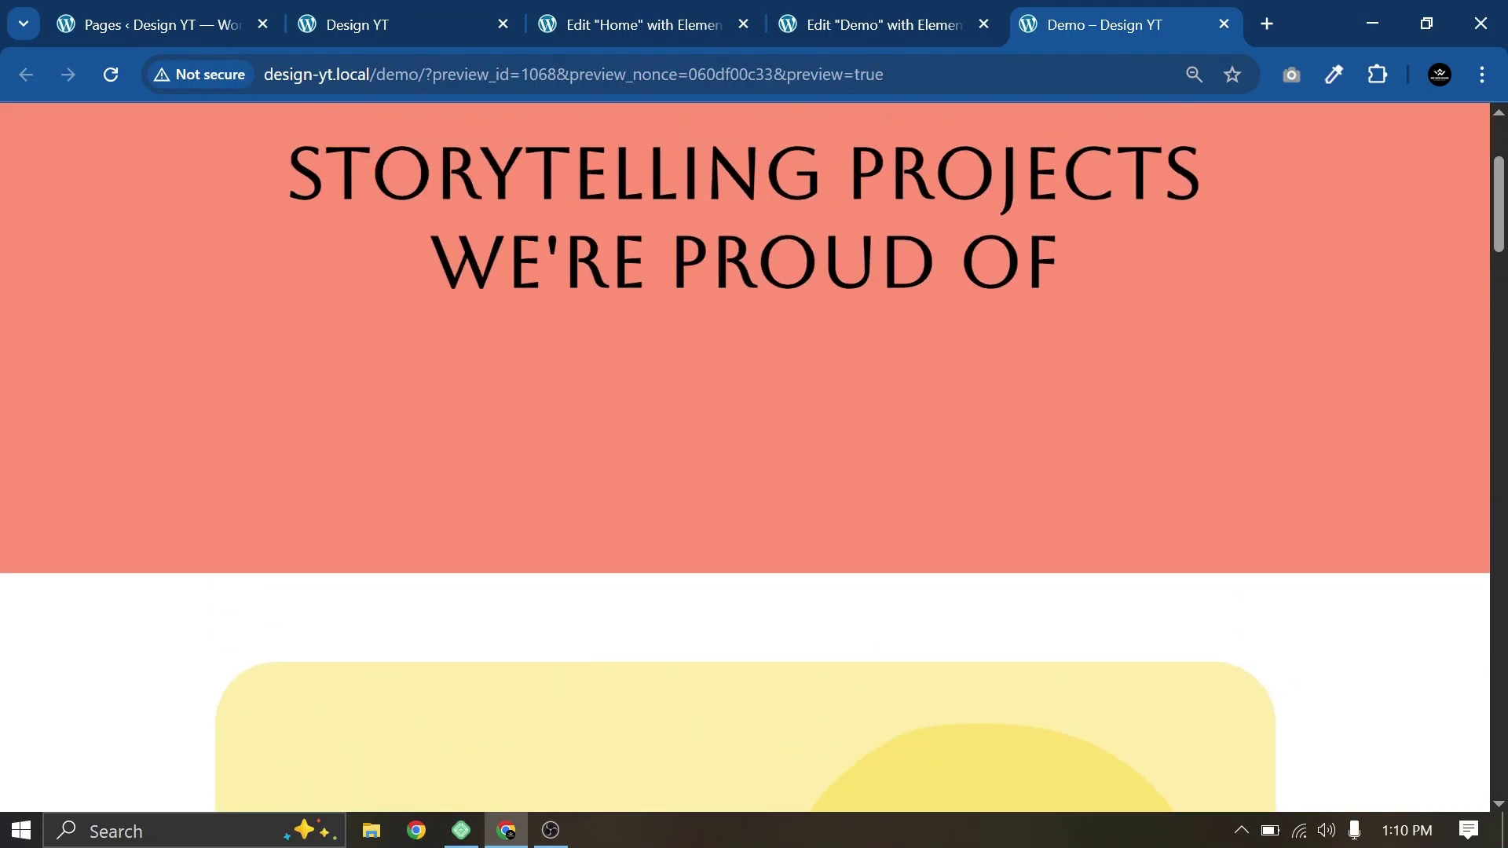
scroll(566, 262, down, 12)
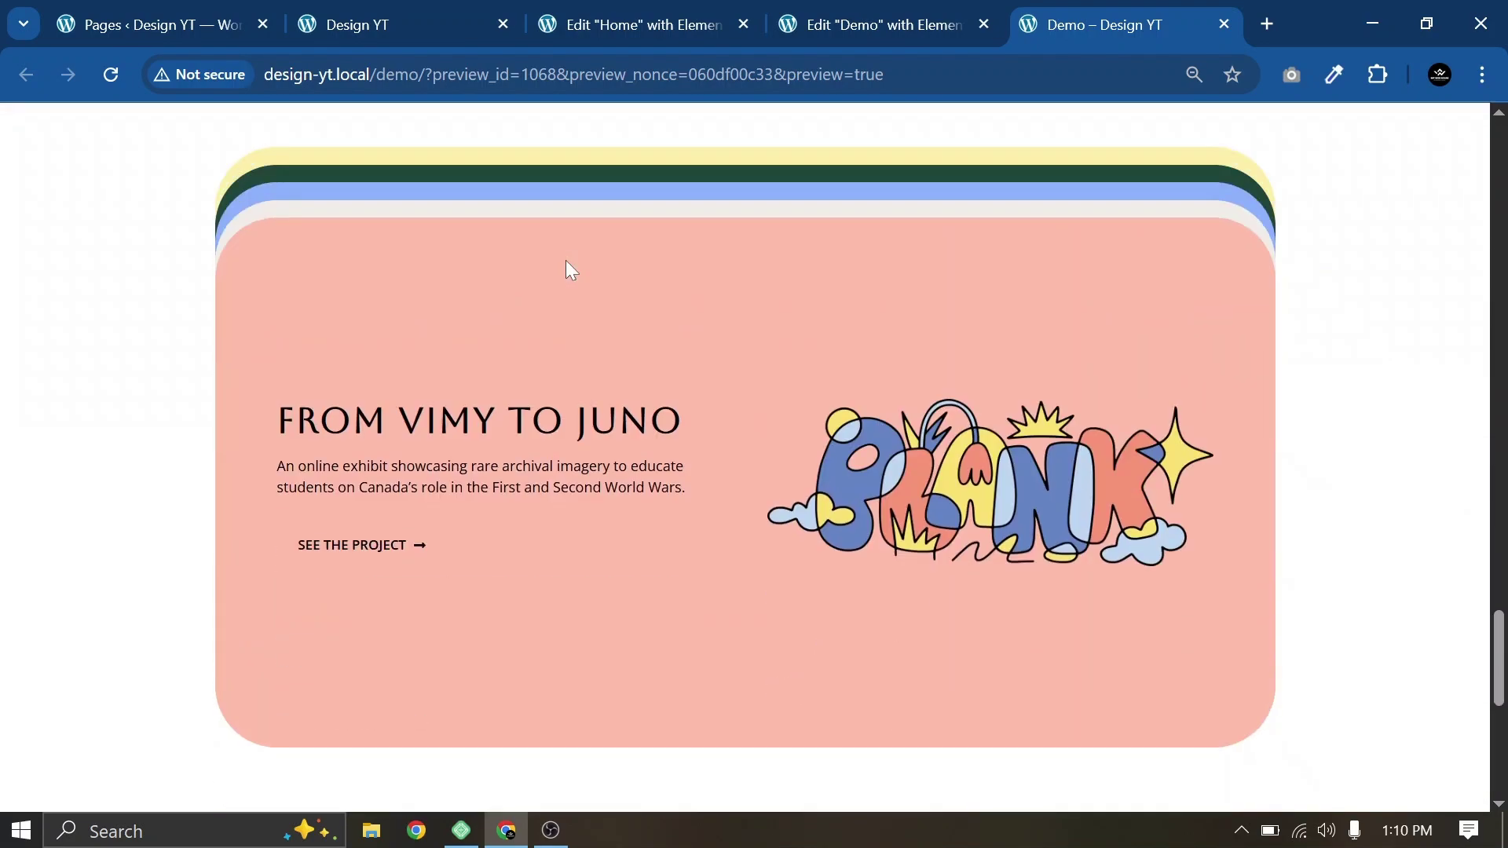
scroll(565, 261, up, 15)
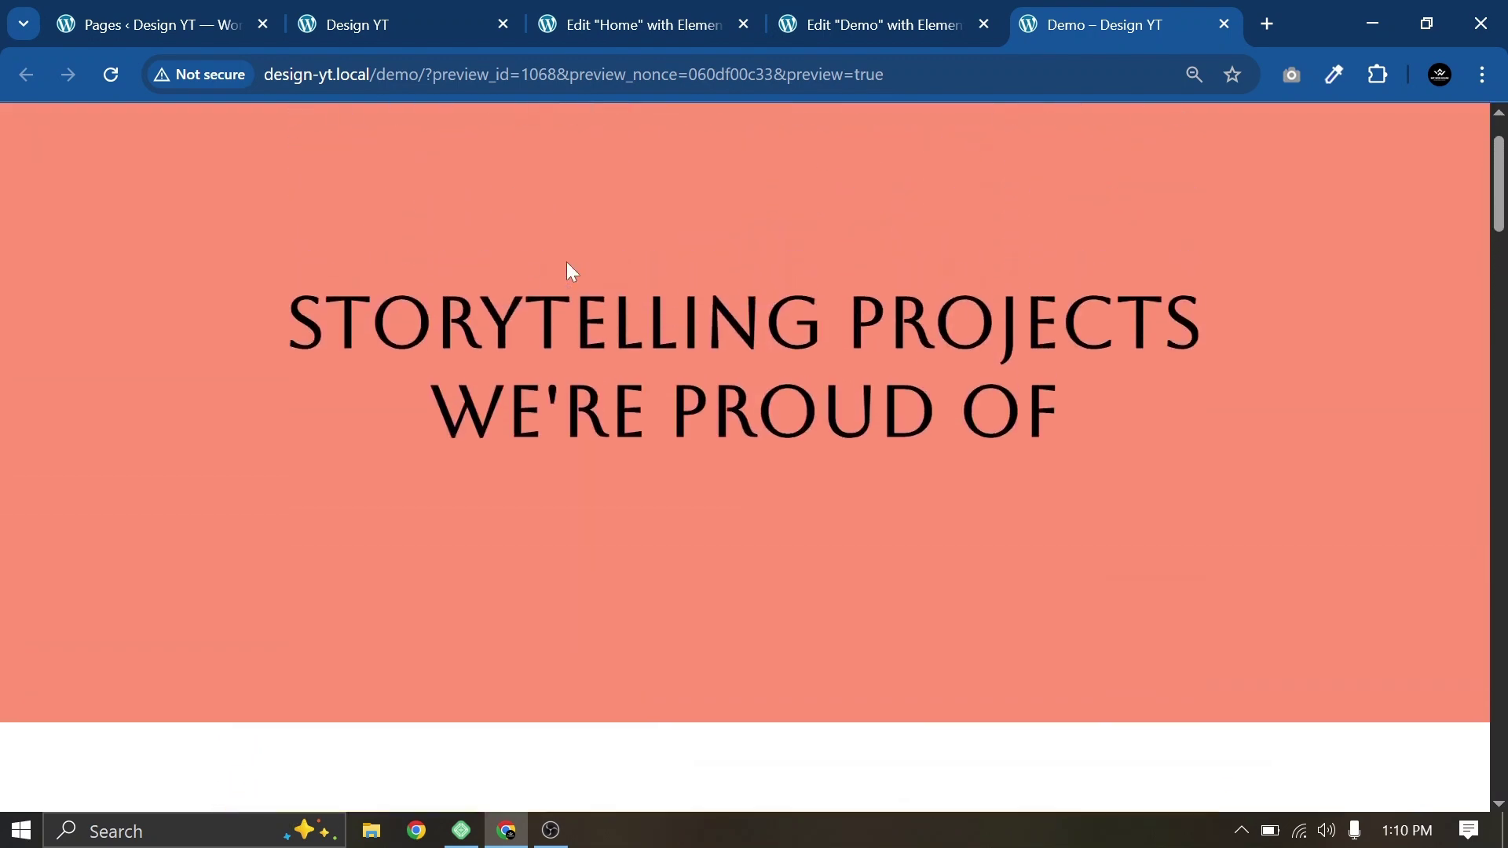
click(884, 25)
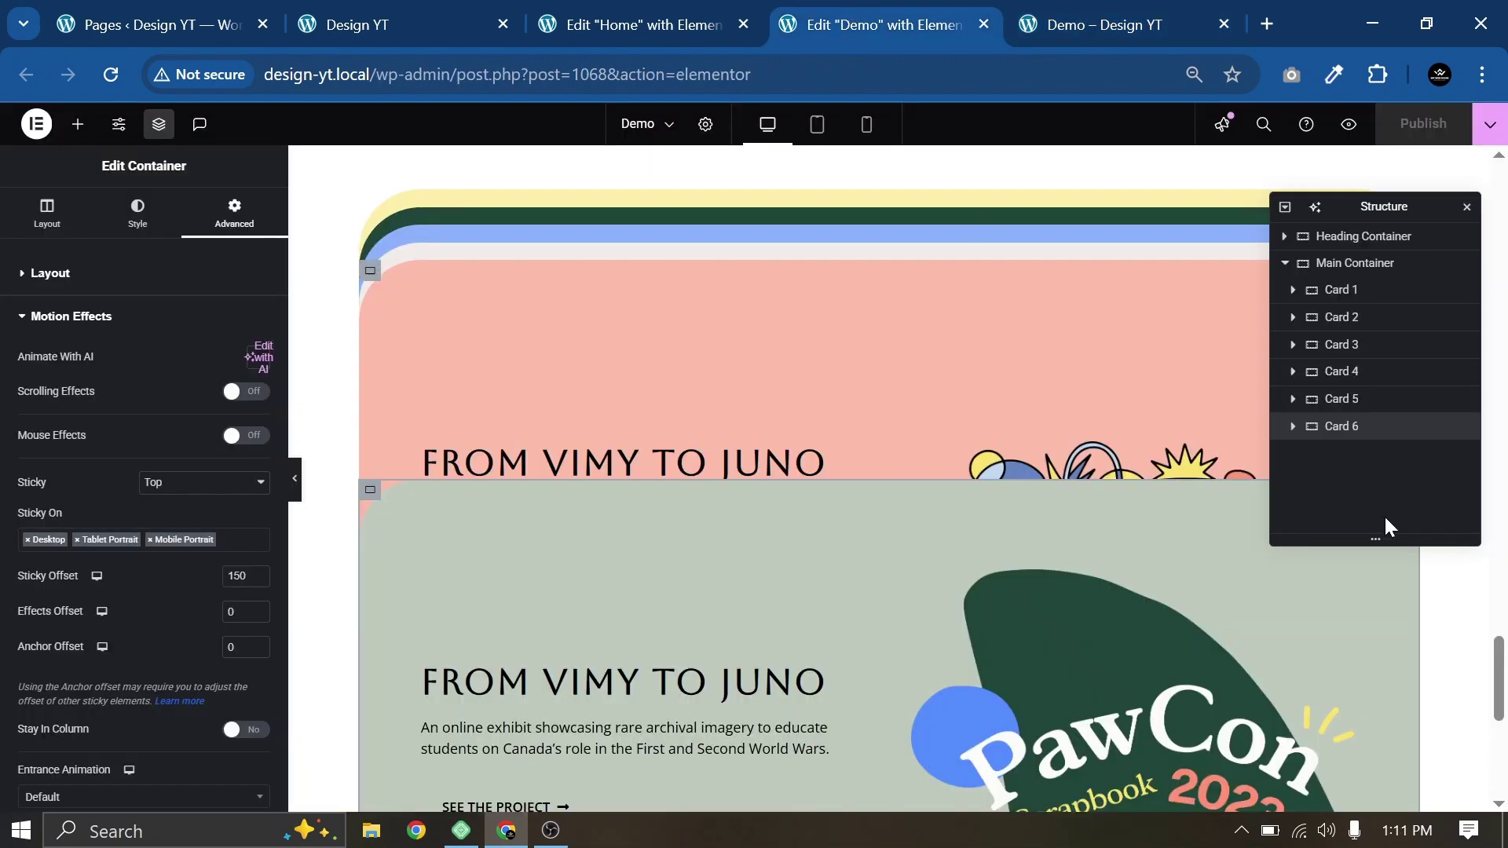
Step: Turn on scrolling effects for Card 1
click(1349, 291)
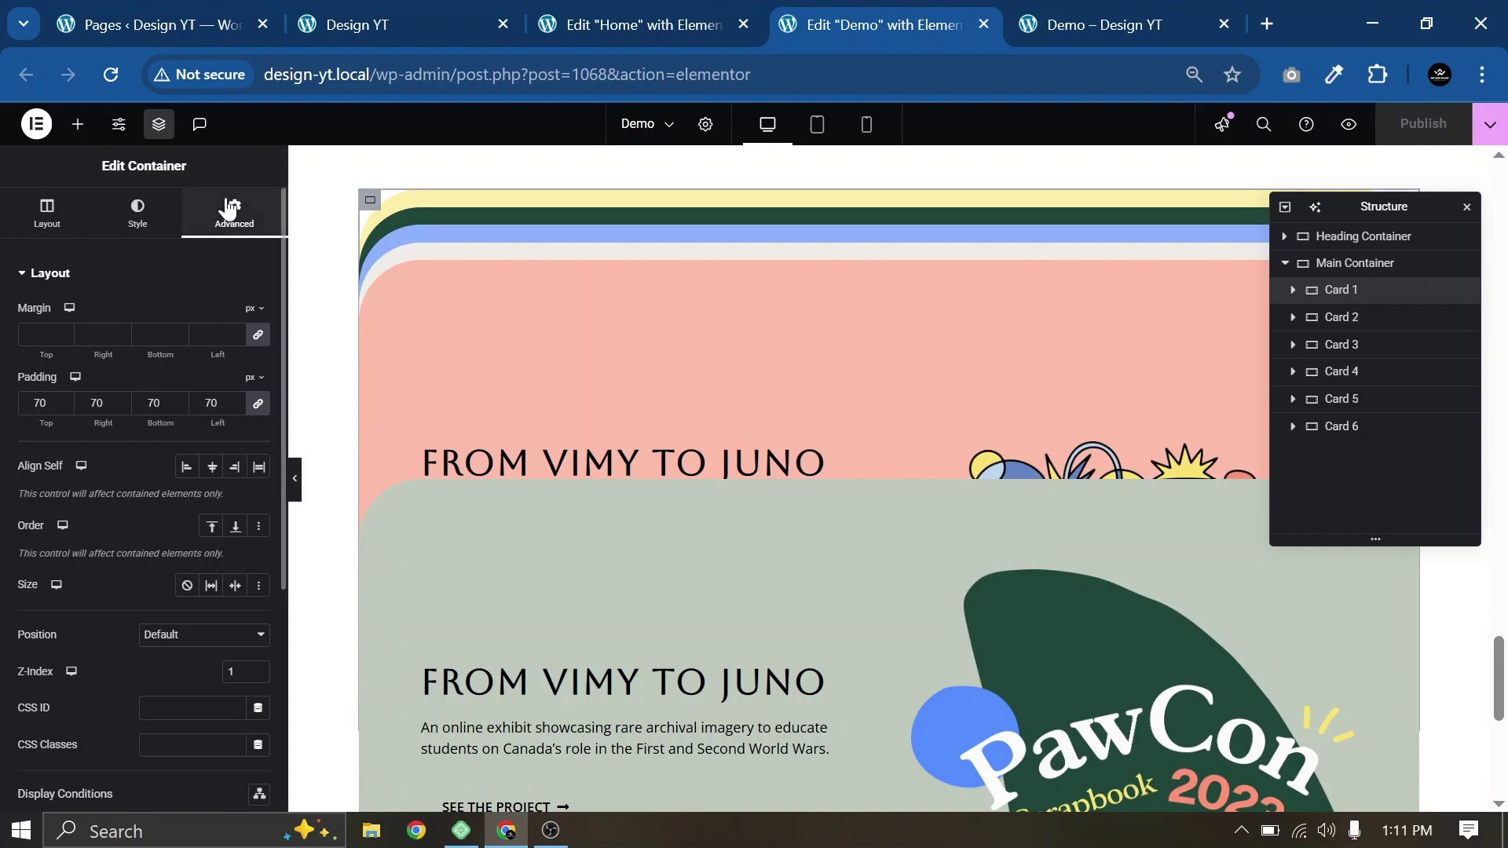
scroll(157, 518, down, 4)
click(79, 517)
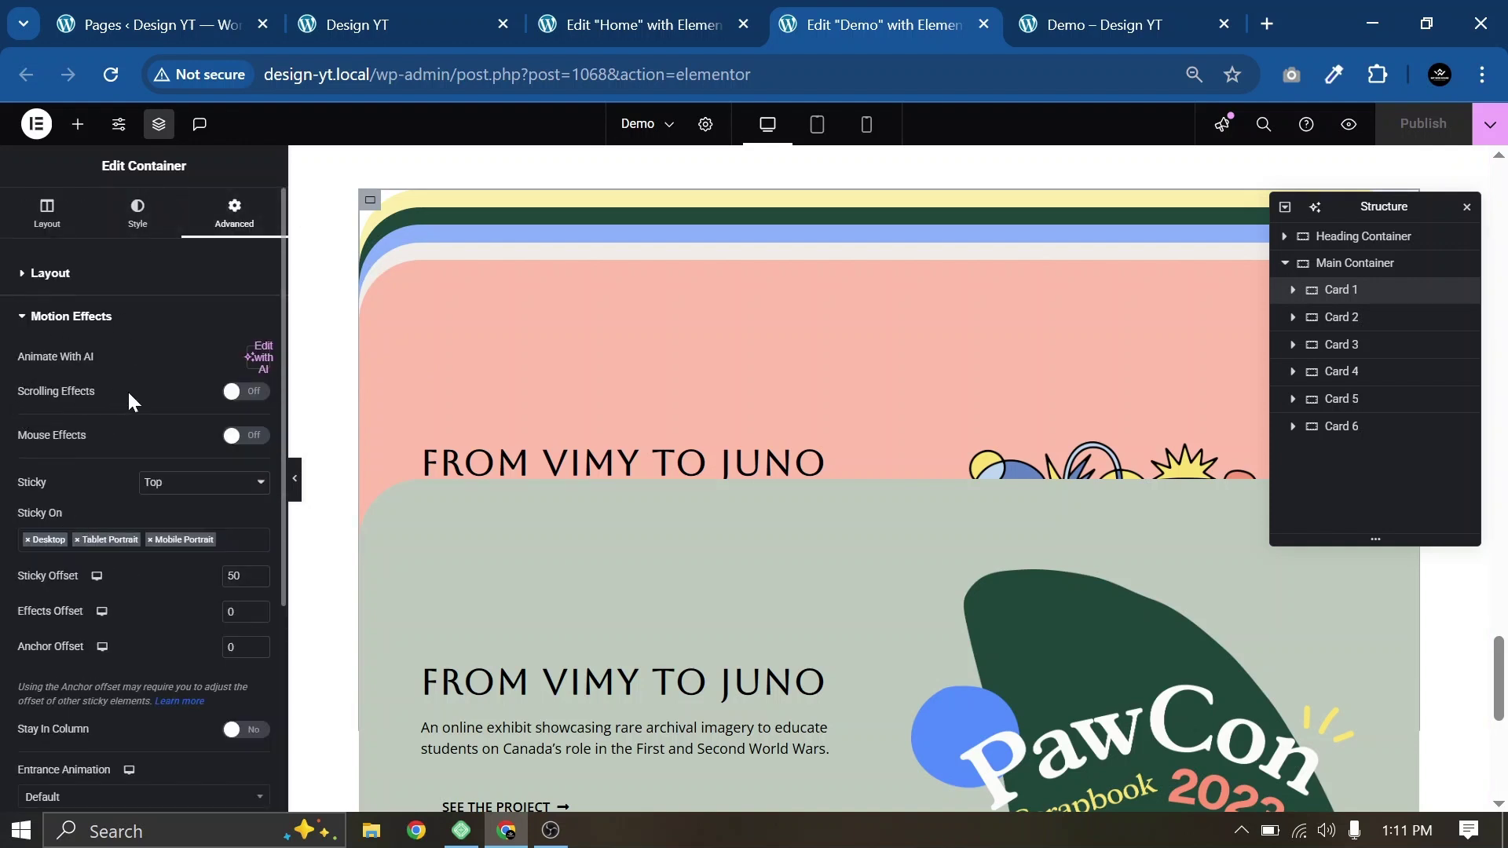
click(247, 393)
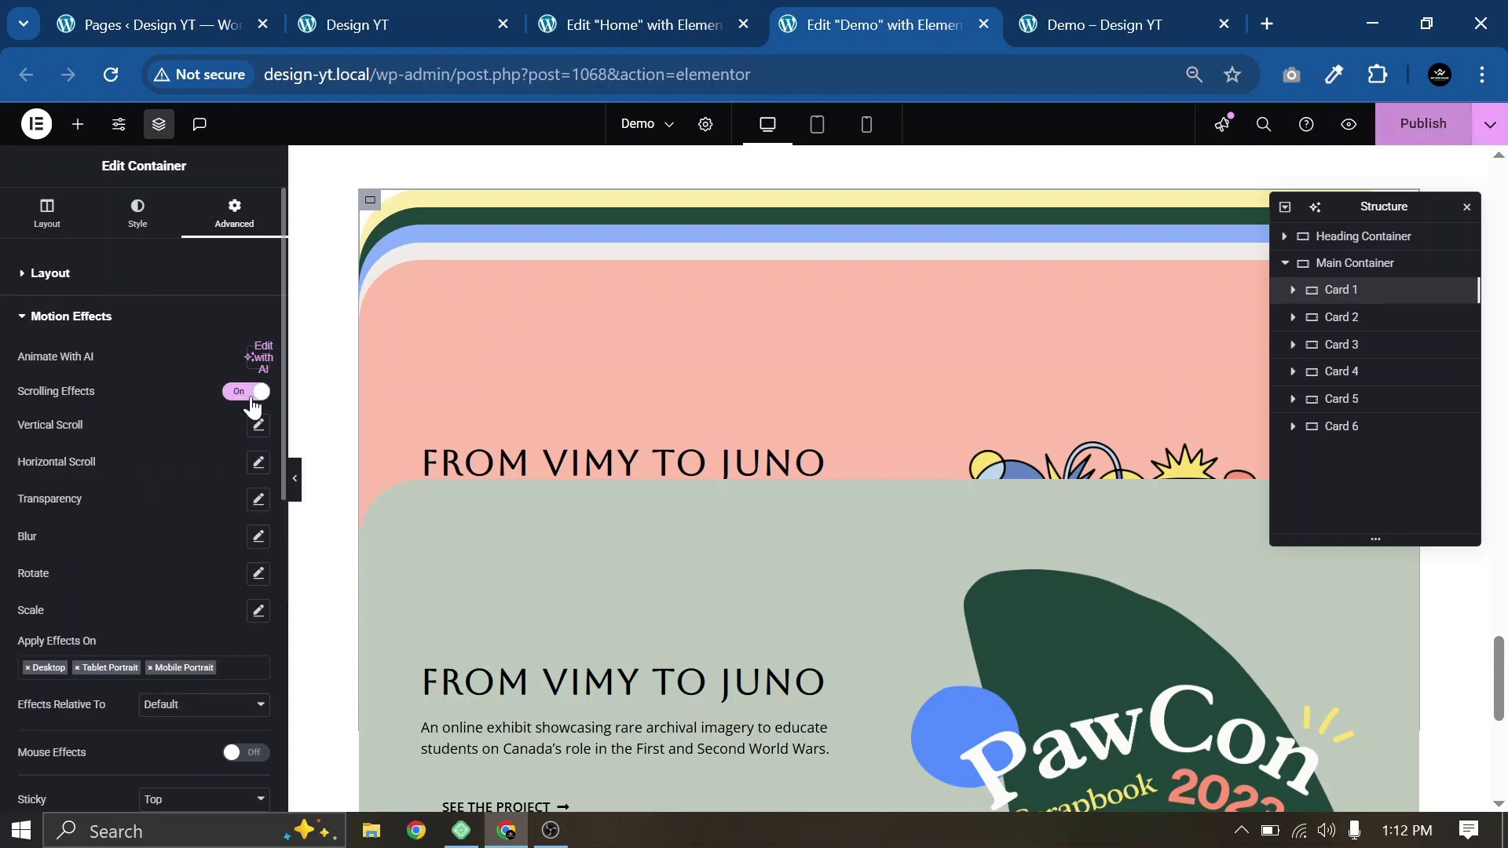
Step: Set Card 1's scale effect to Scale Down at speed 2, adjusting the viewport range, relative to Default
click(259, 611)
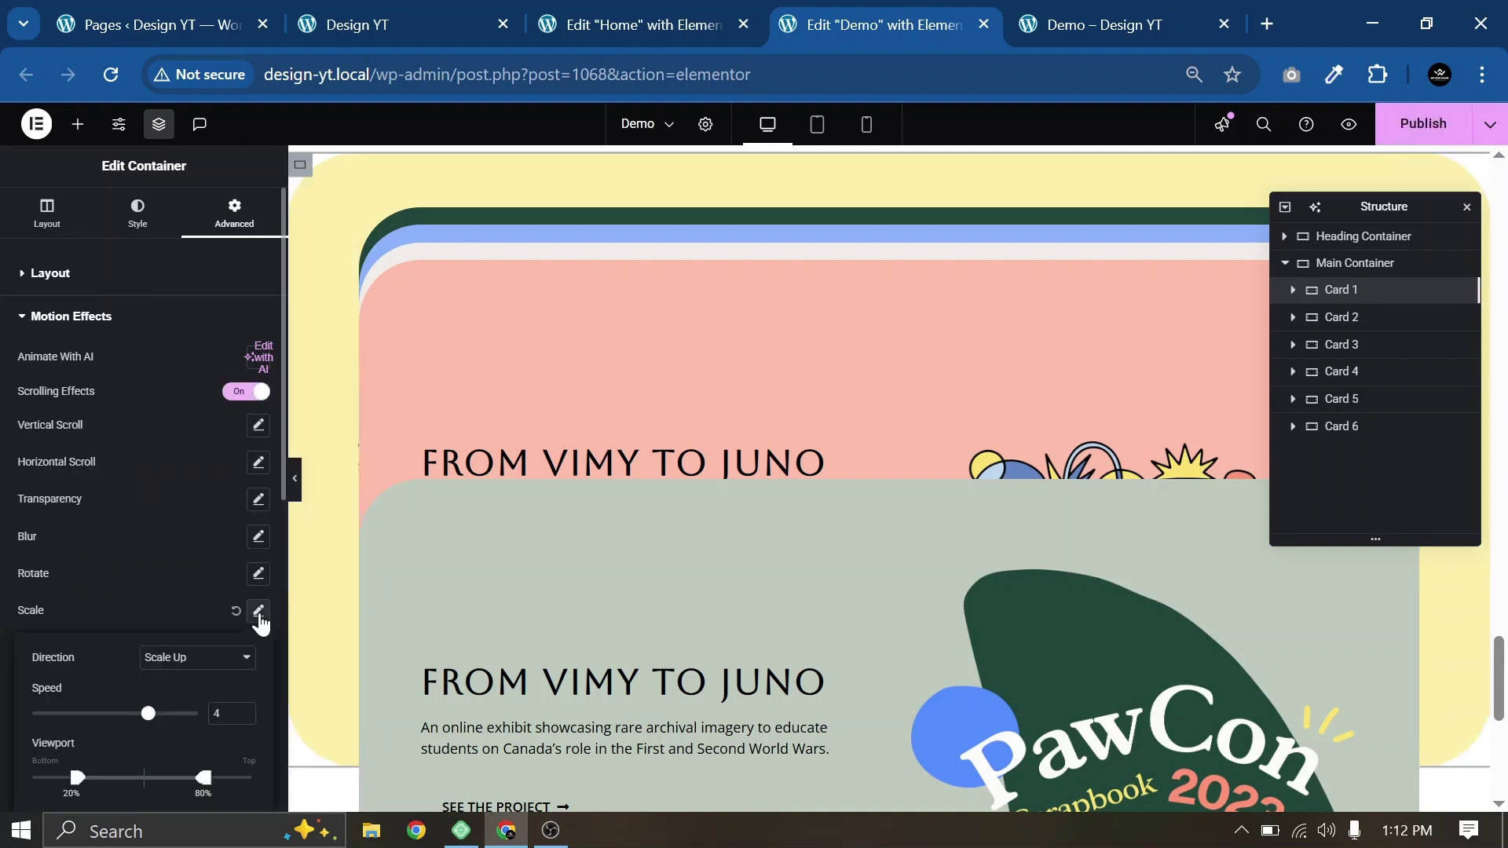
scroll(180, 534, down, 2)
click(184, 462)
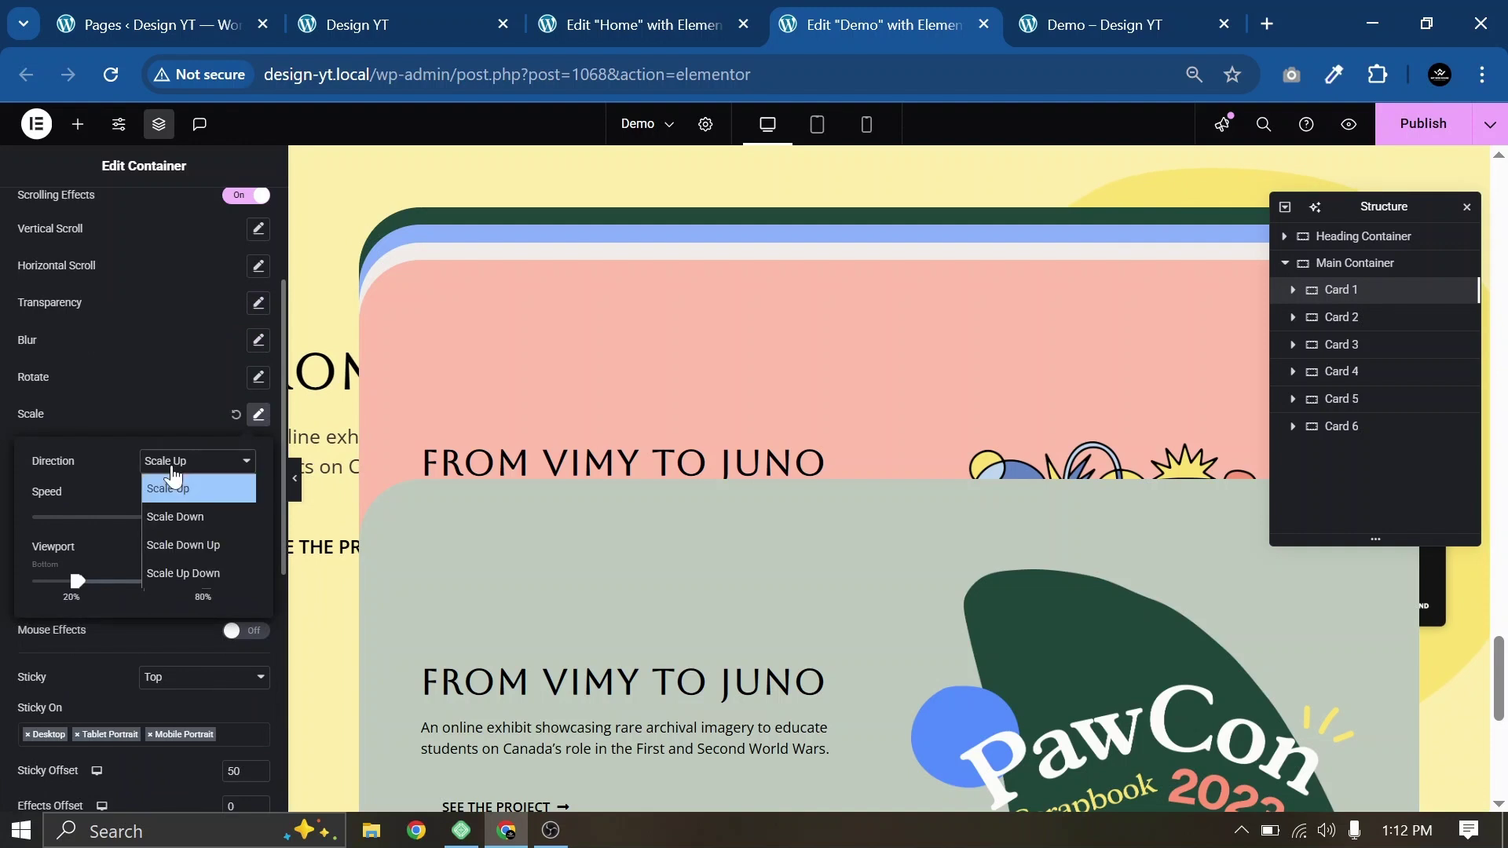
click(172, 515)
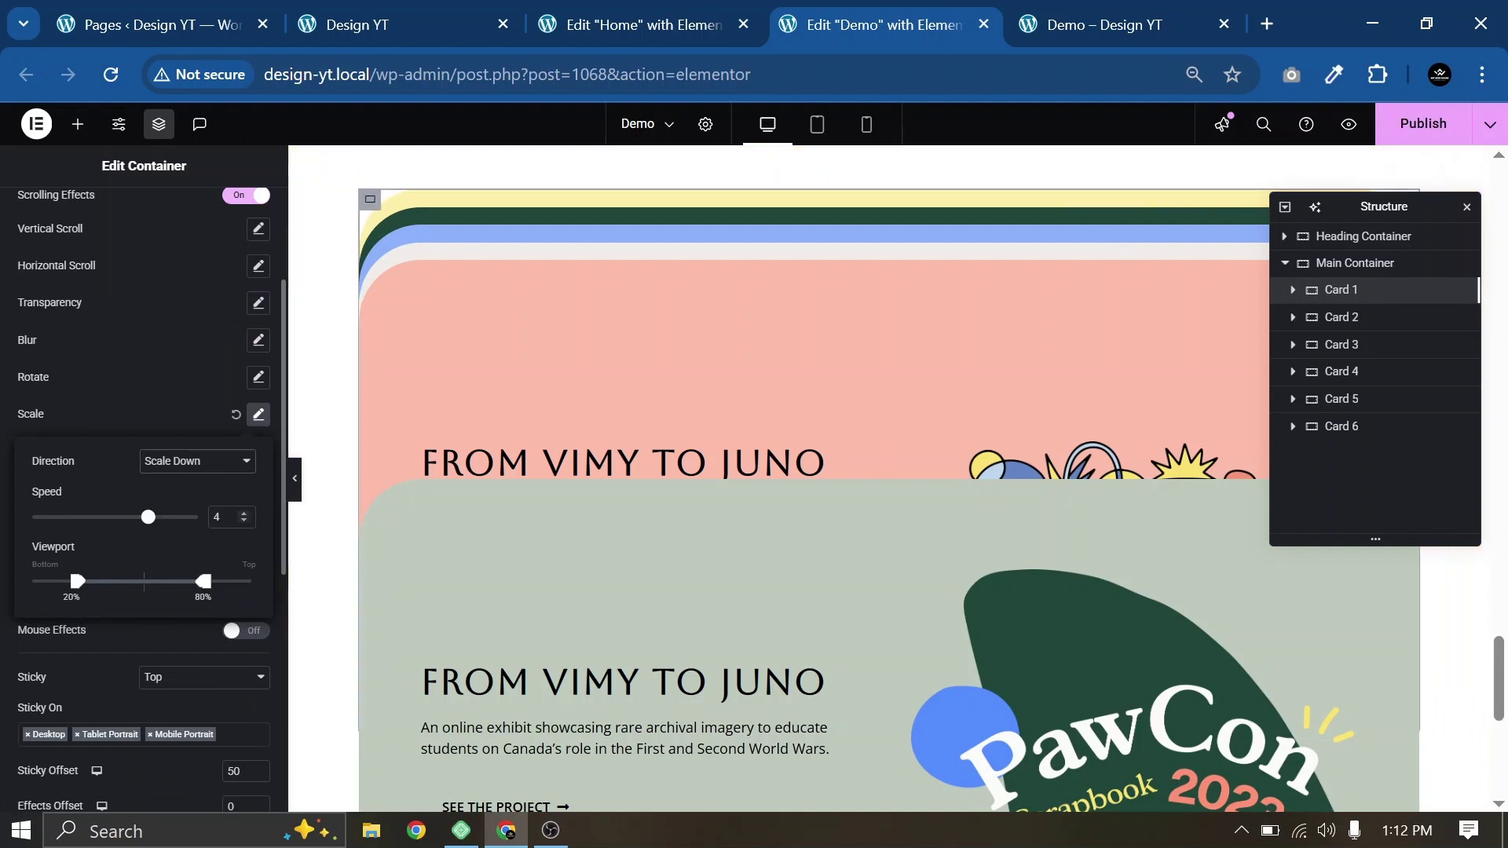
click(244, 522)
click(245, 523)
drag(77, 582, 38, 608)
drag(205, 584, 65, 616)
click(64, 618)
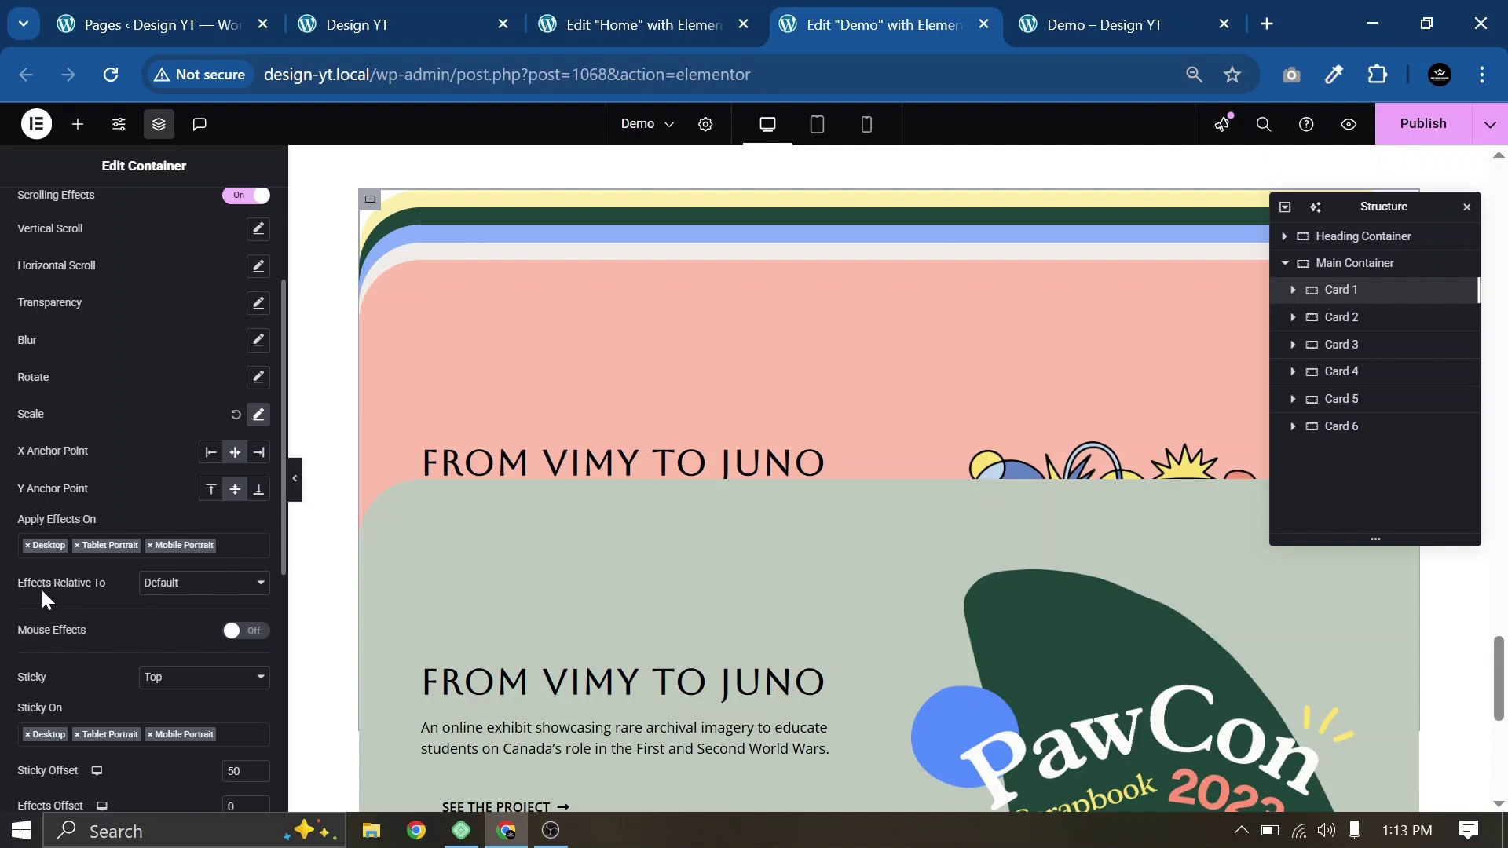
click(181, 594)
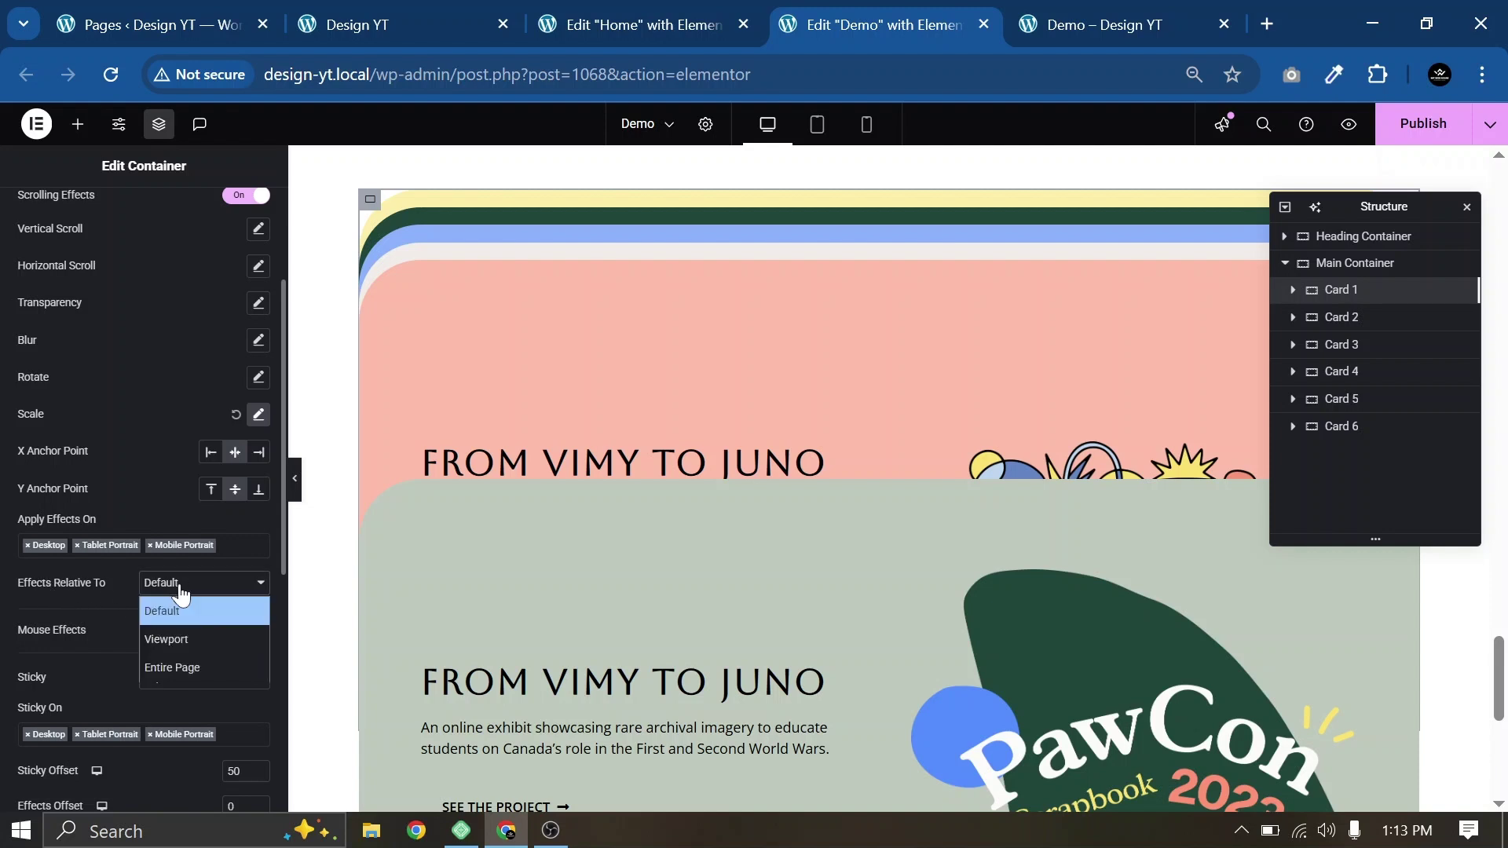
click(123, 582)
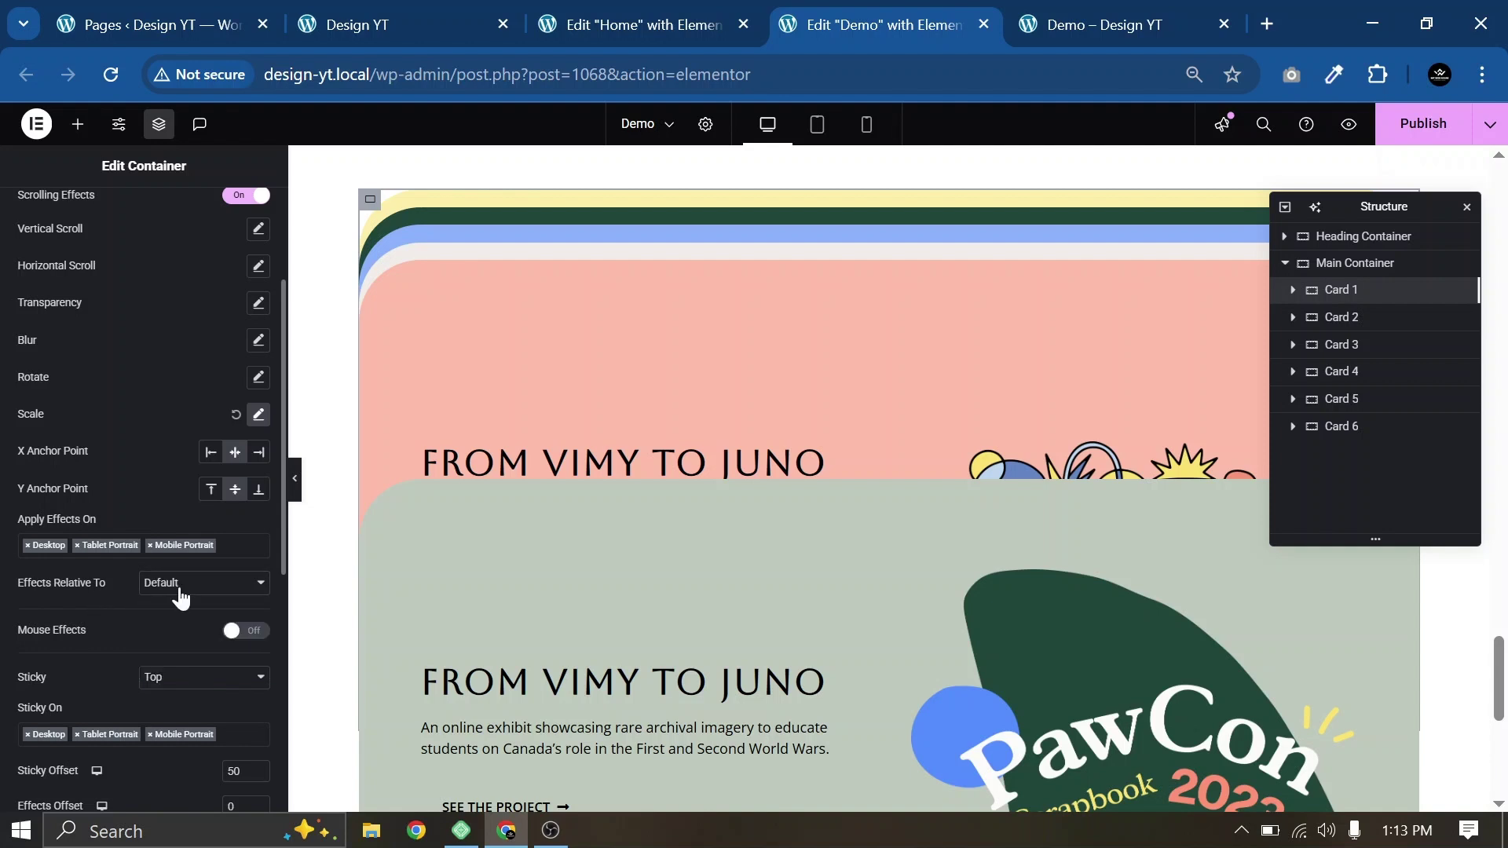
Step: Publish the Demo page and scroll its preview to the yellow first card under the coral heading
click(1423, 123)
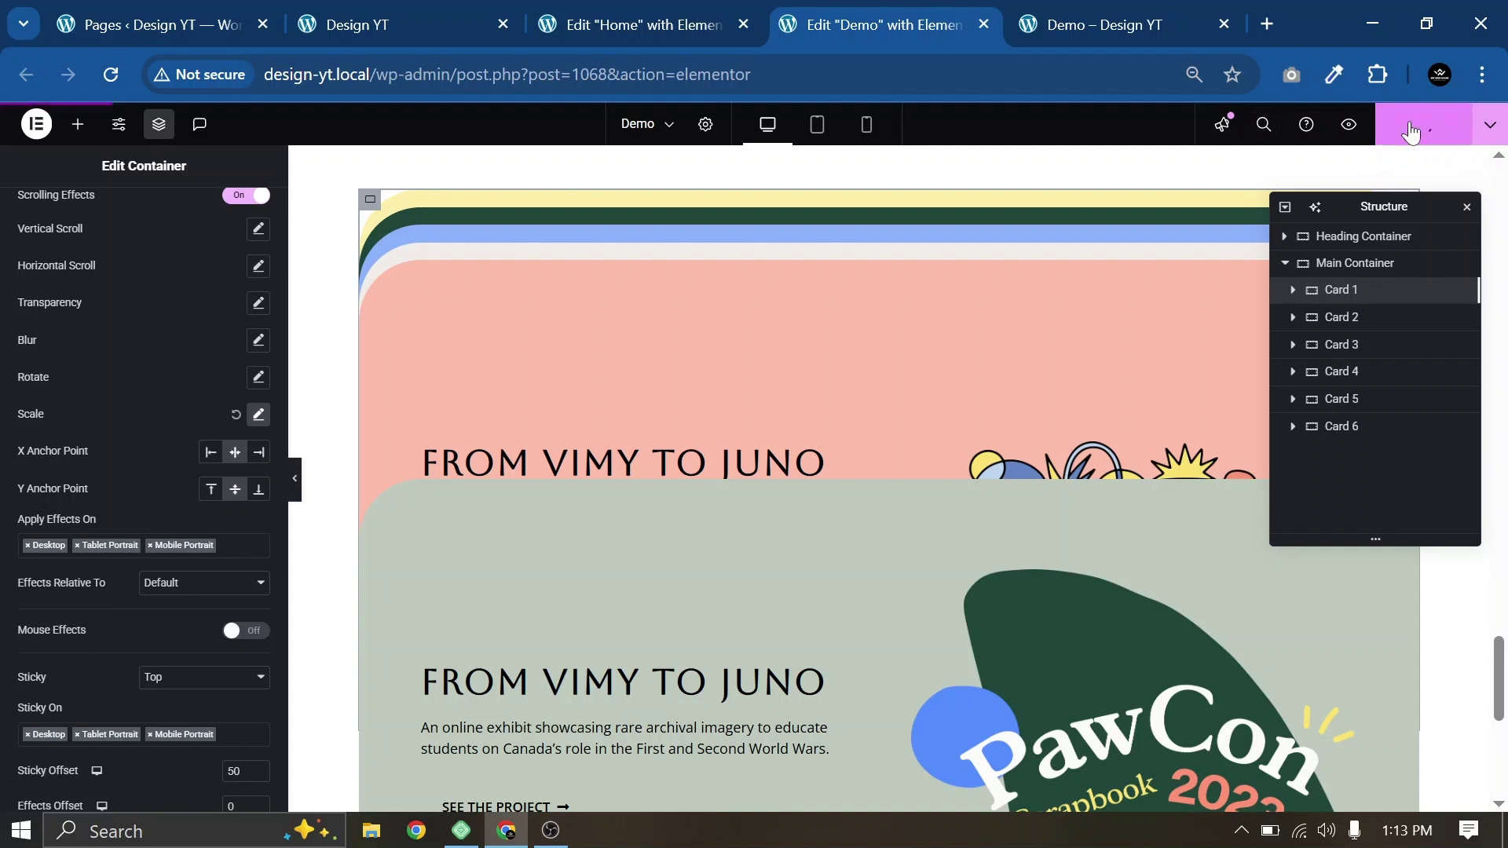
click(1100, 24)
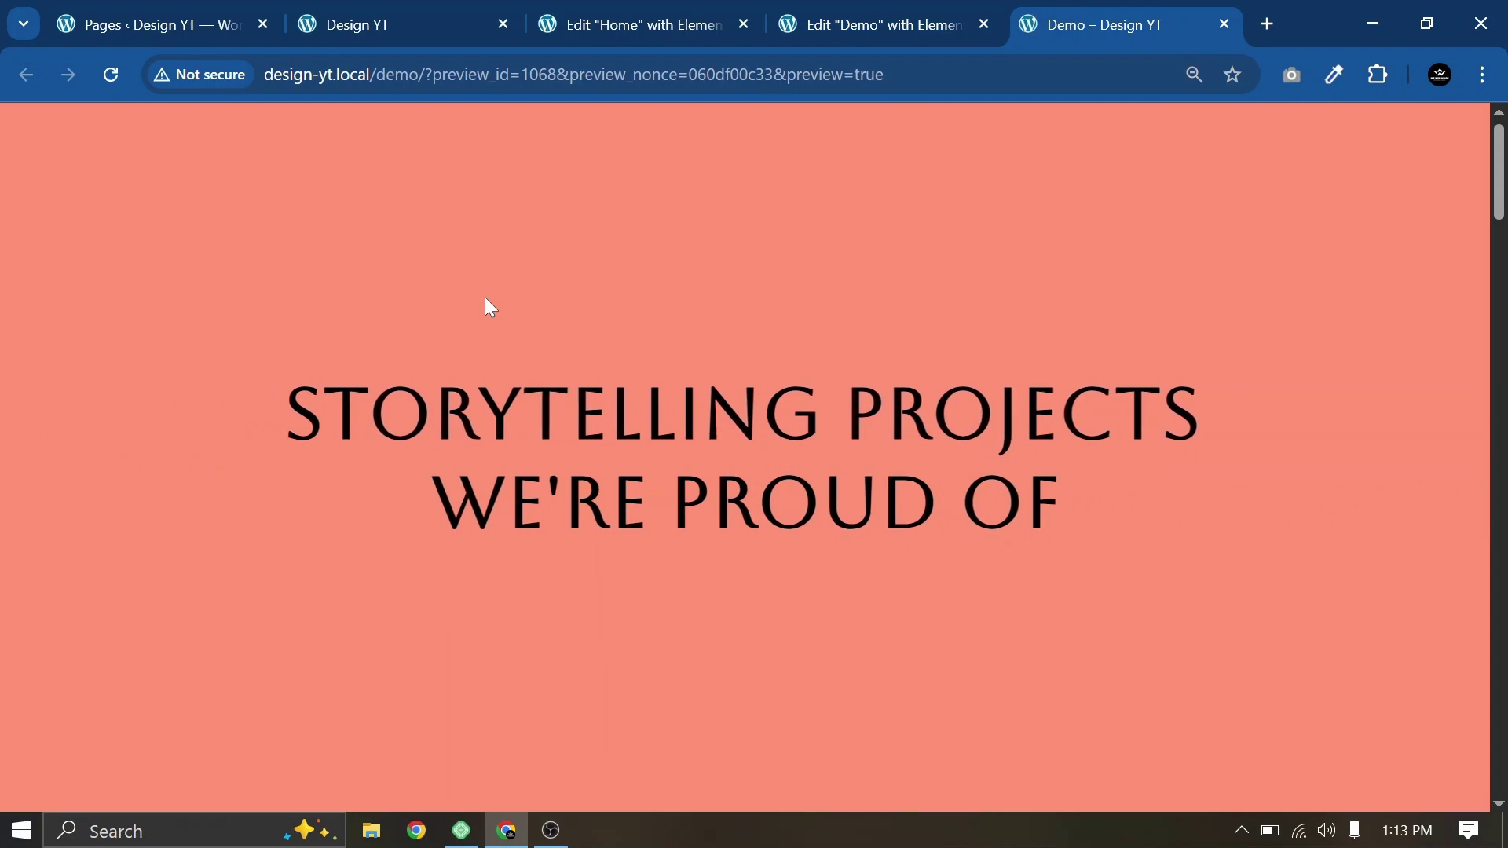
scroll(486, 298, down, 3)
scroll(479, 354, down, 1)
scroll(471, 472, up, 4)
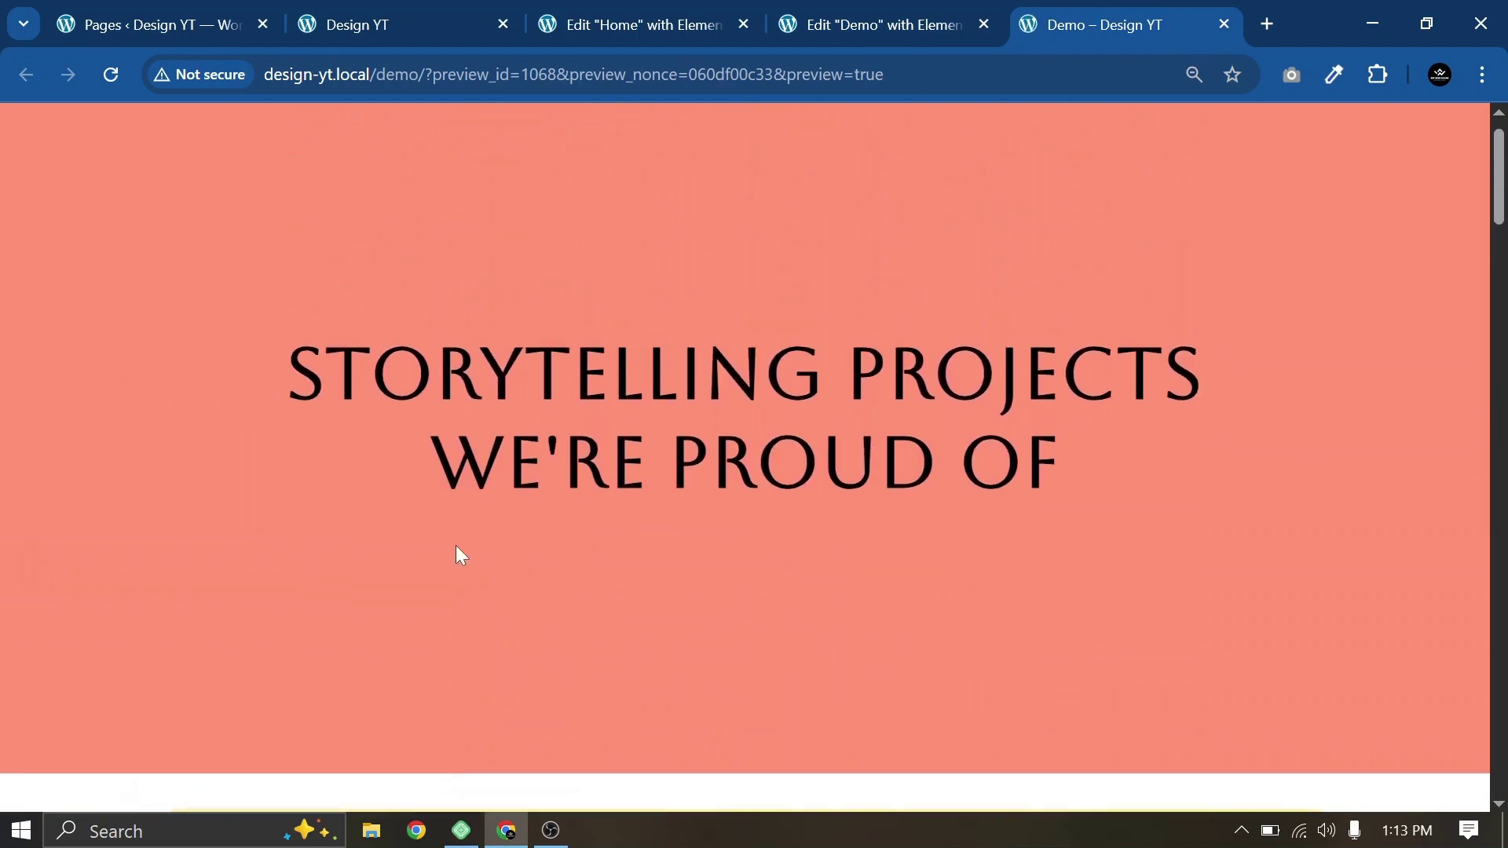
scroll(459, 553, down, 2)
scroll(428, 505, up, 1)
scroll(427, 505, down, 3)
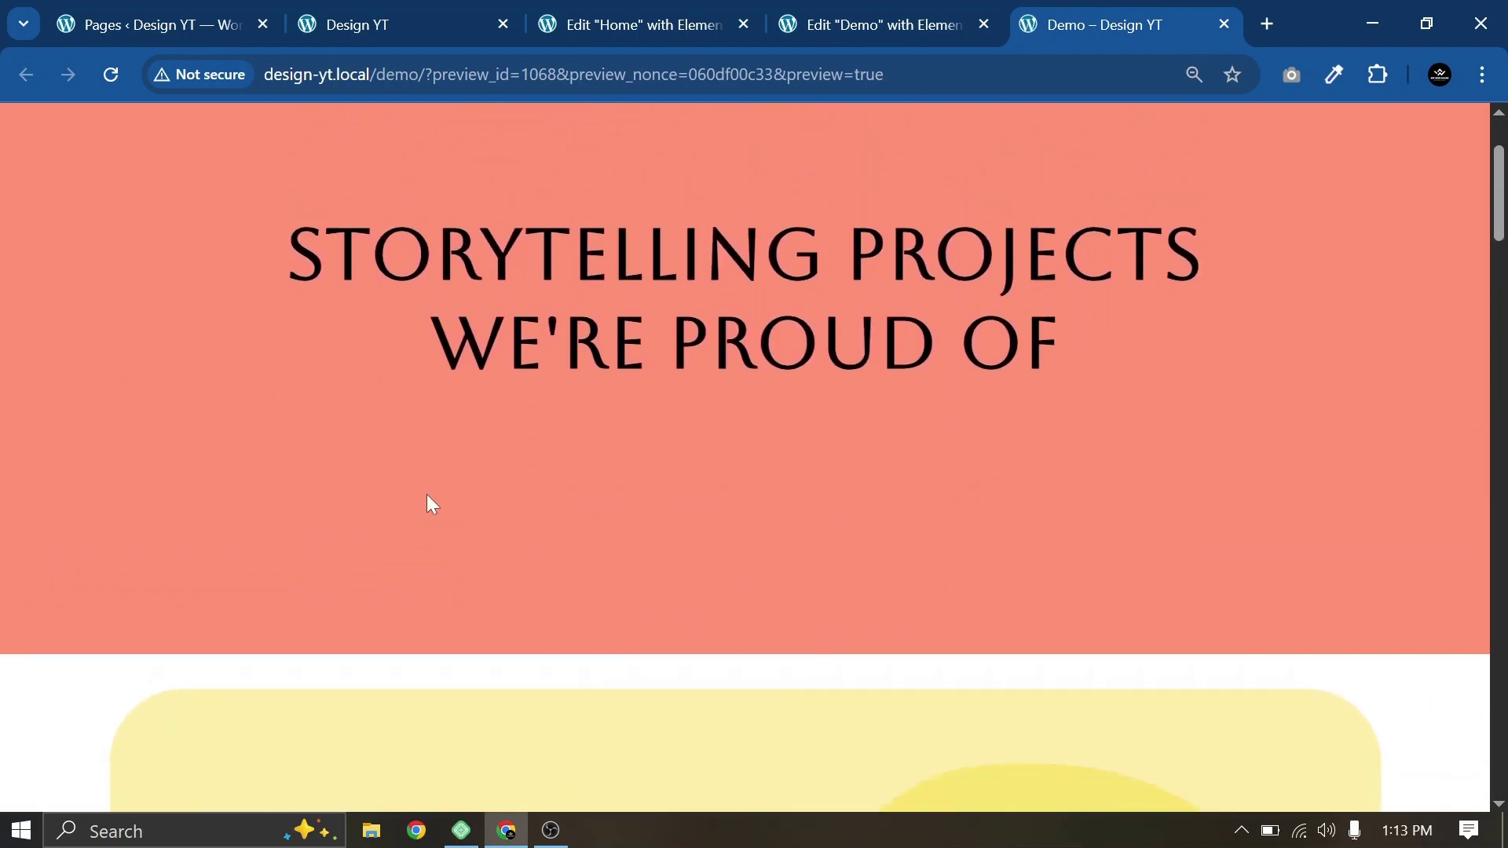